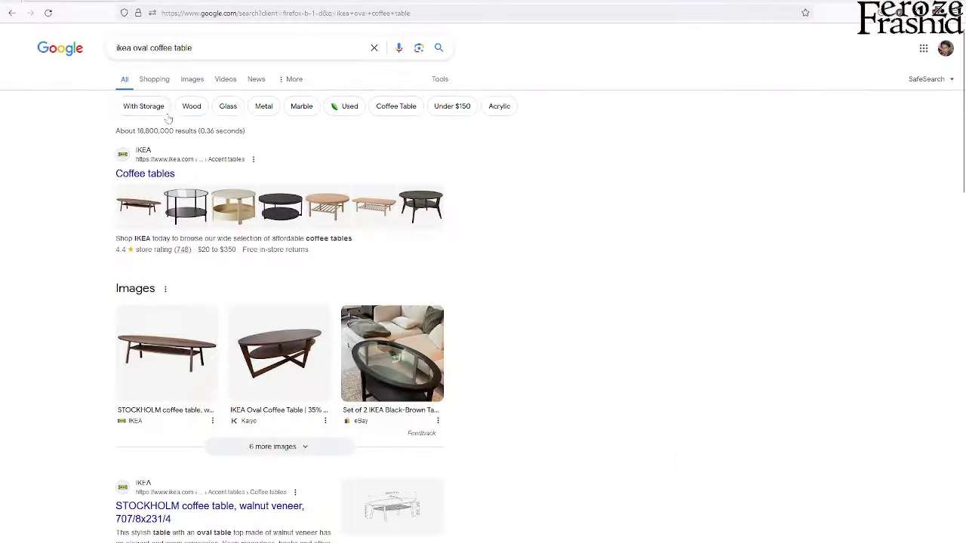
Browse the image results for IKEA oval coffee tables and preview two-tier oval designs as reference.
click(189, 80)
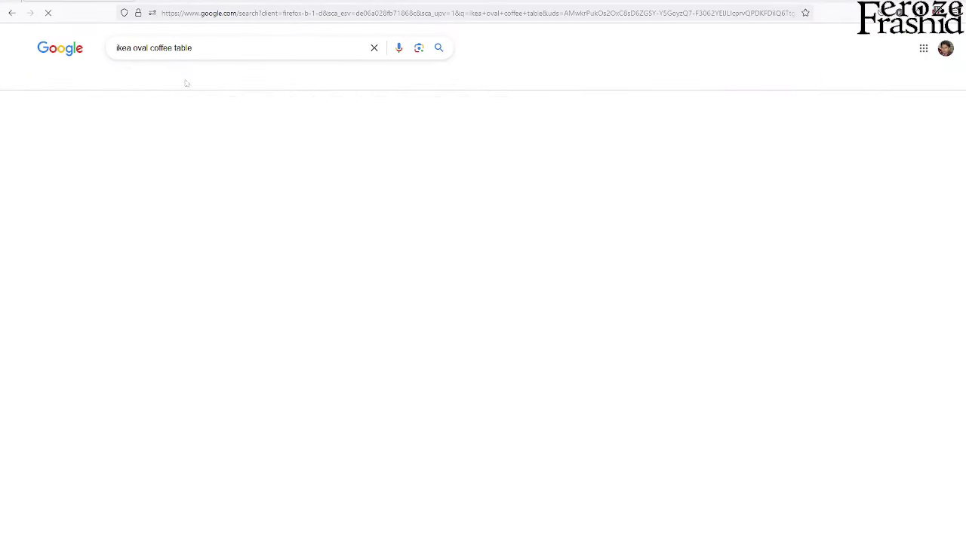
click(255, 193)
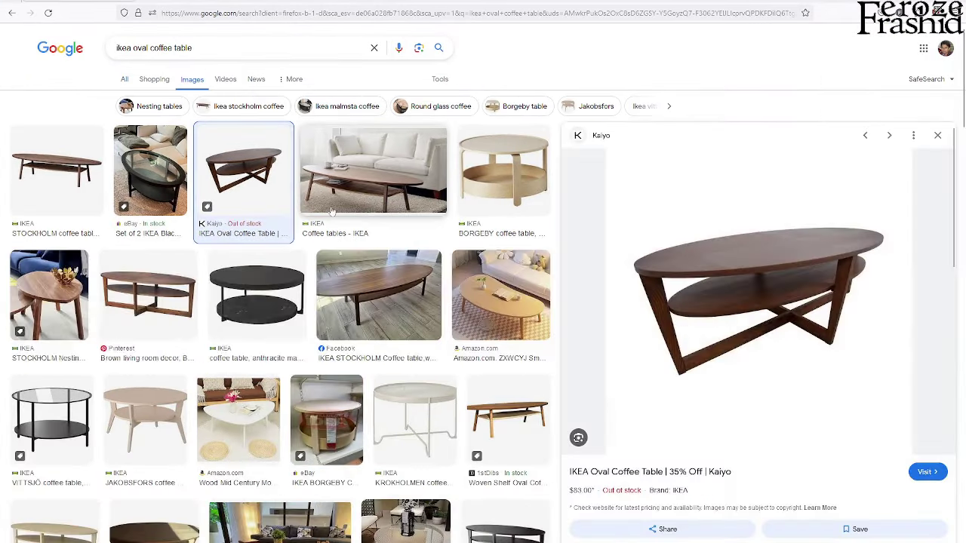
scroll(731, 228, down, 2)
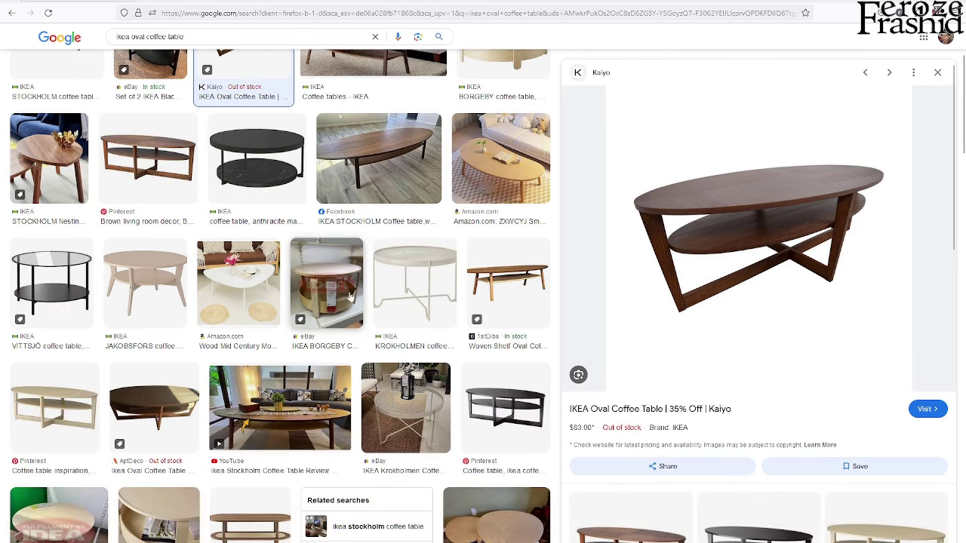
scroll(649, 226, down, 3)
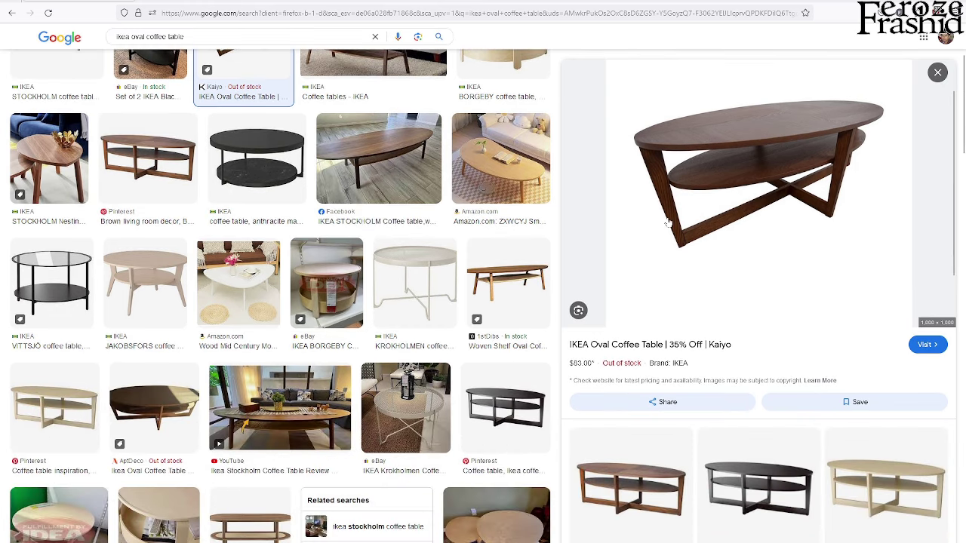
scroll(487, 295, down, 3)
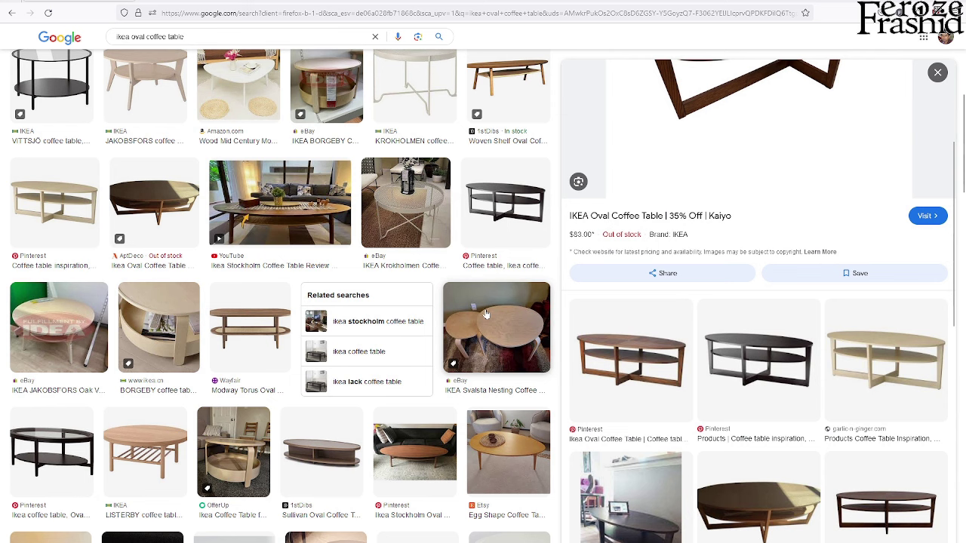
click(83, 208)
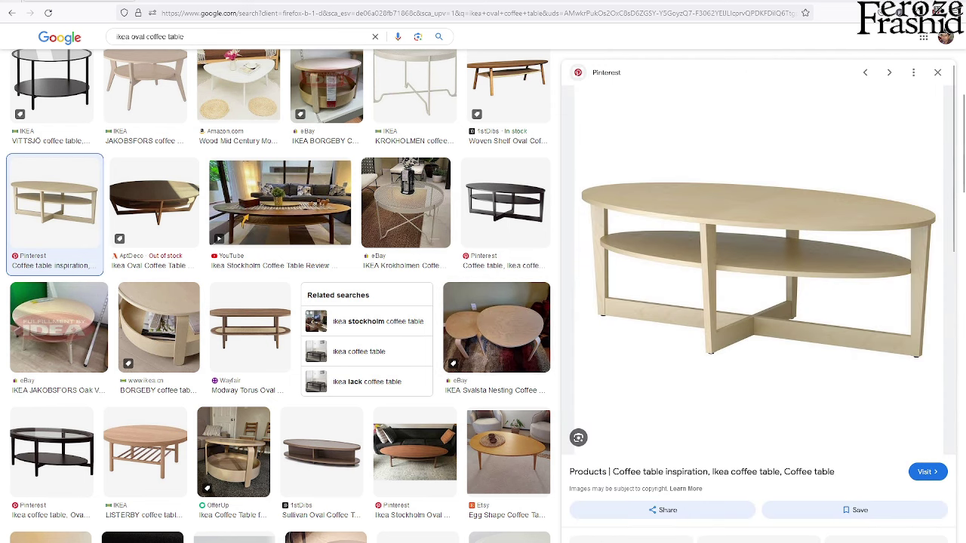
Find the Furinno Jaya oval coffee table image that shows the overall dimensions and examine them.
scroll(422, 289, down, 2)
scroll(311, 300, down, 3)
click(420, 233)
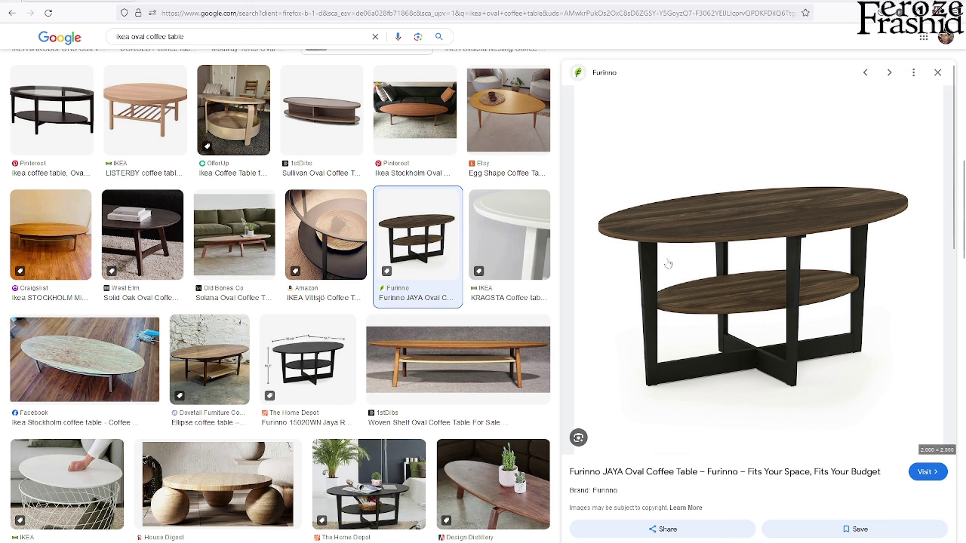
click(316, 359)
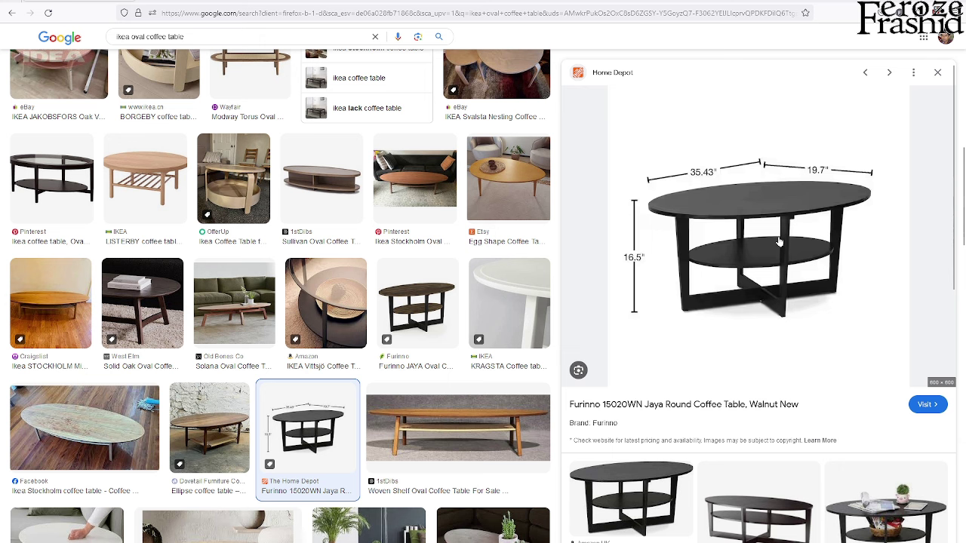
scroll(780, 241, down, 2)
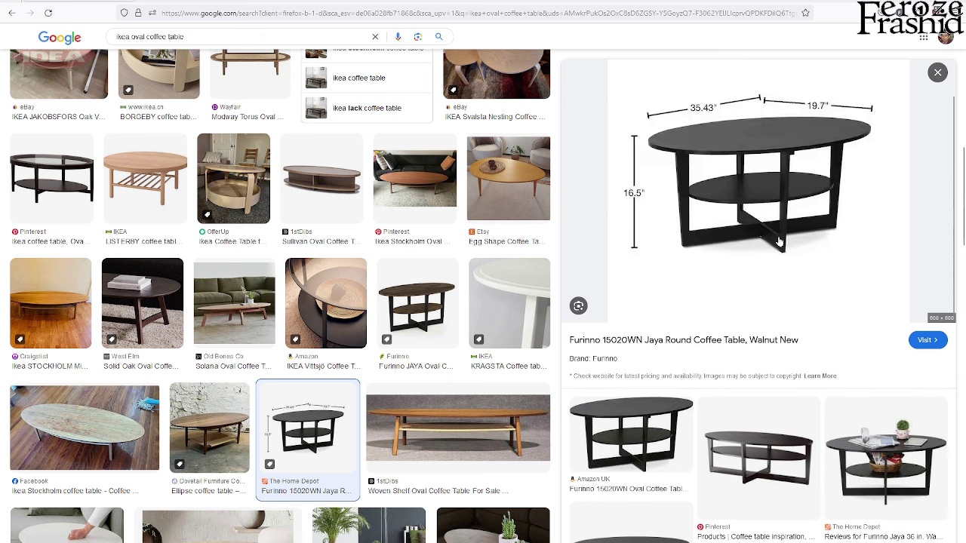
scroll(779, 241, up, 2)
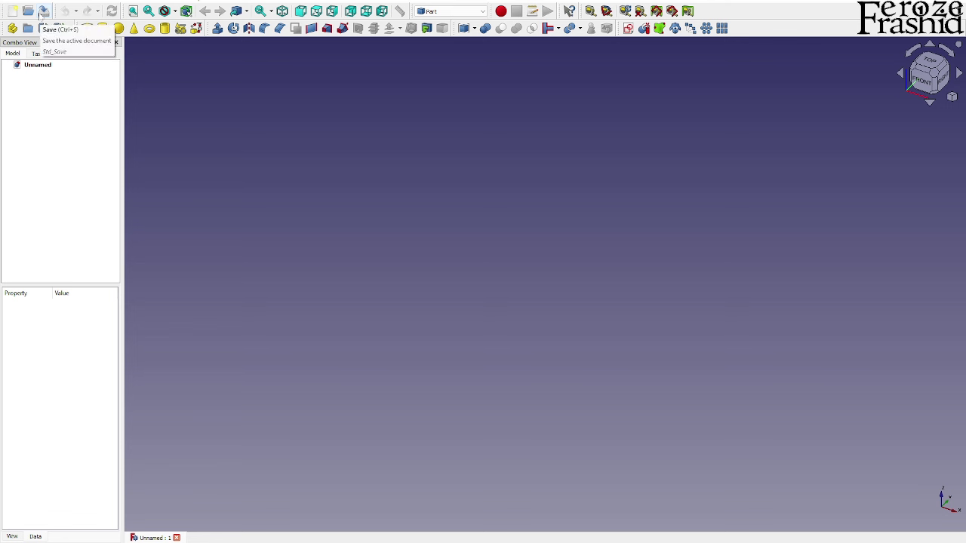
In FreeCAD, save the new document as CoffeeTableCute and create a sketch on the XY plane.
click(40, 15)
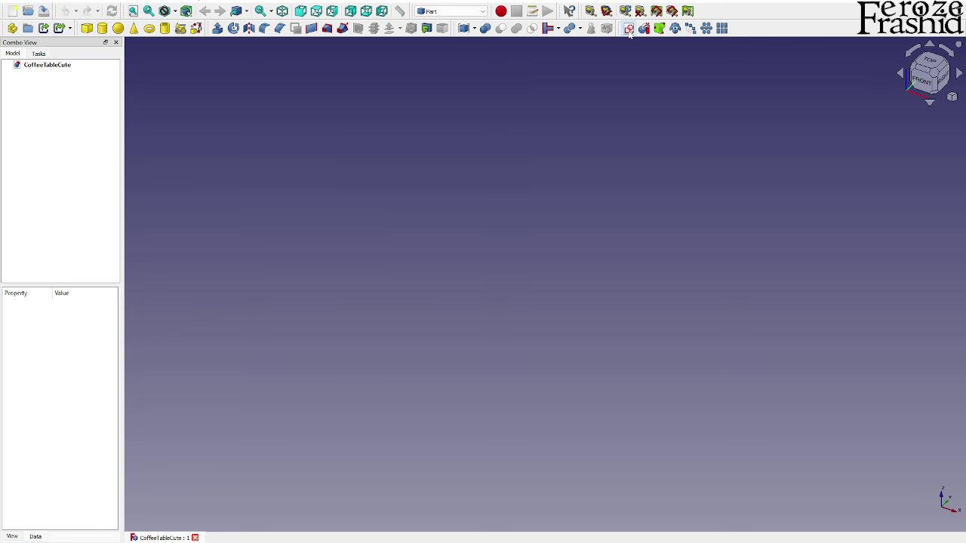
click(627, 30)
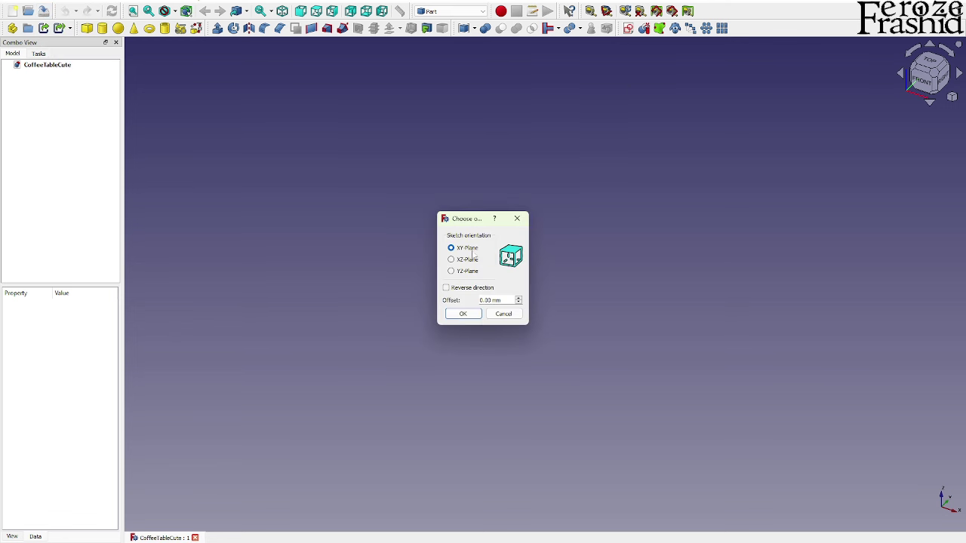
click(464, 315)
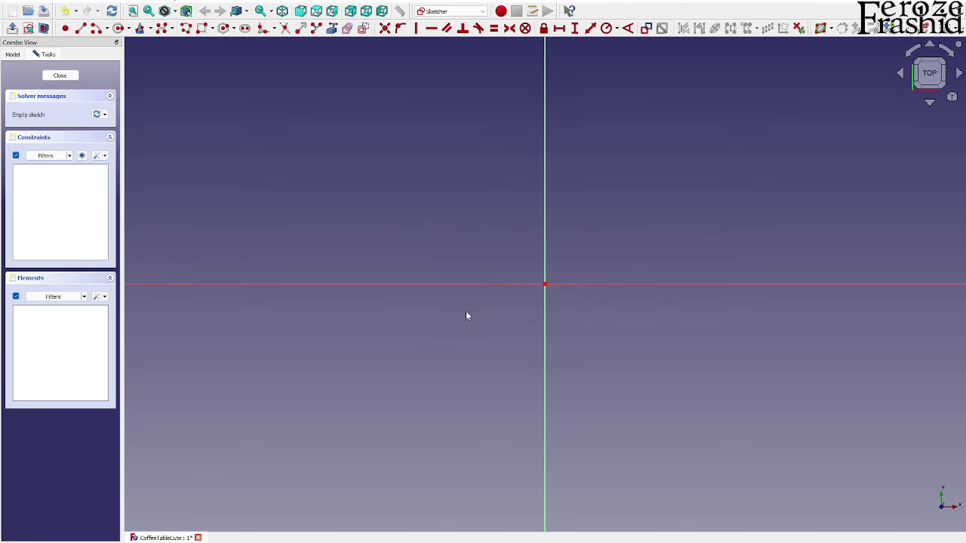
Sketch an ellipse by center, major radius and point, centred on the origin with a horizontal major axis about 74 mm long.
click(149, 28)
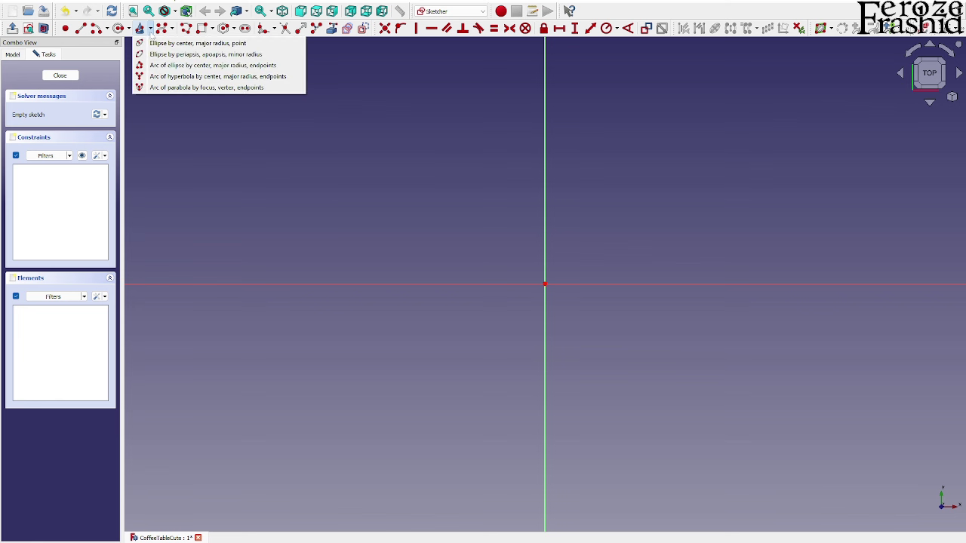
click(156, 45)
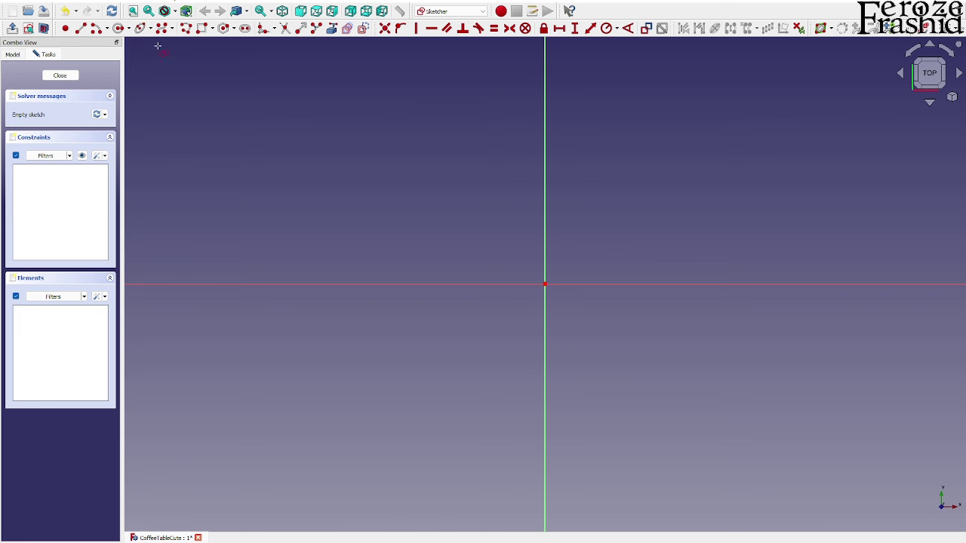
click(545, 285)
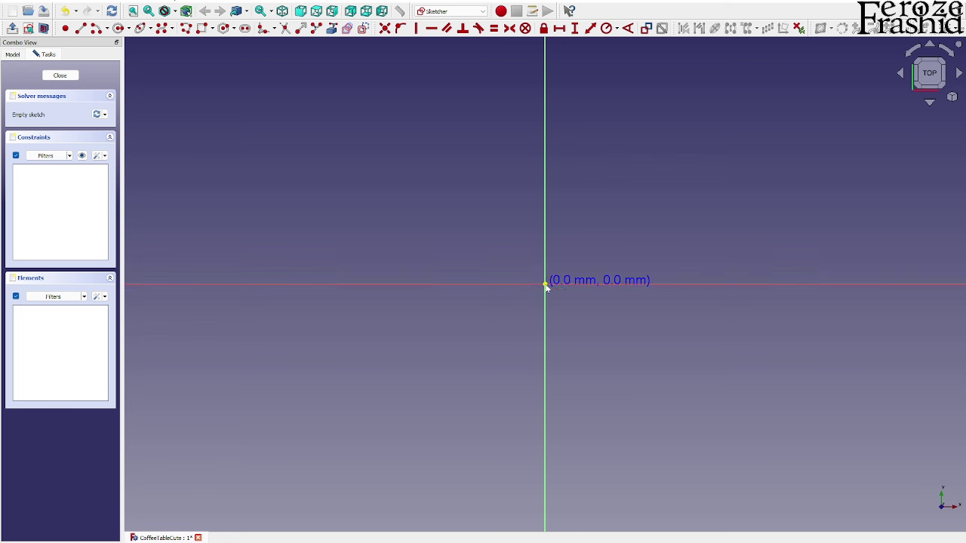
click(726, 285)
click(557, 236)
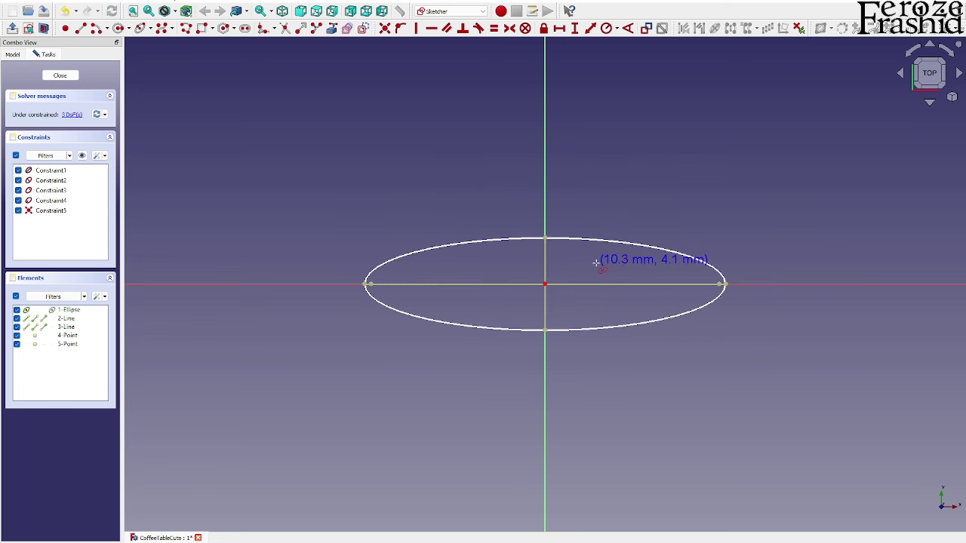
Constrain the ellipse's major-axis endpoint onto the horizontal axis, and stretch the ellipse vertically to widen it.
scroll(720, 283, up, 3)
drag(723, 282, 722, 291)
click(721, 291)
click(730, 282)
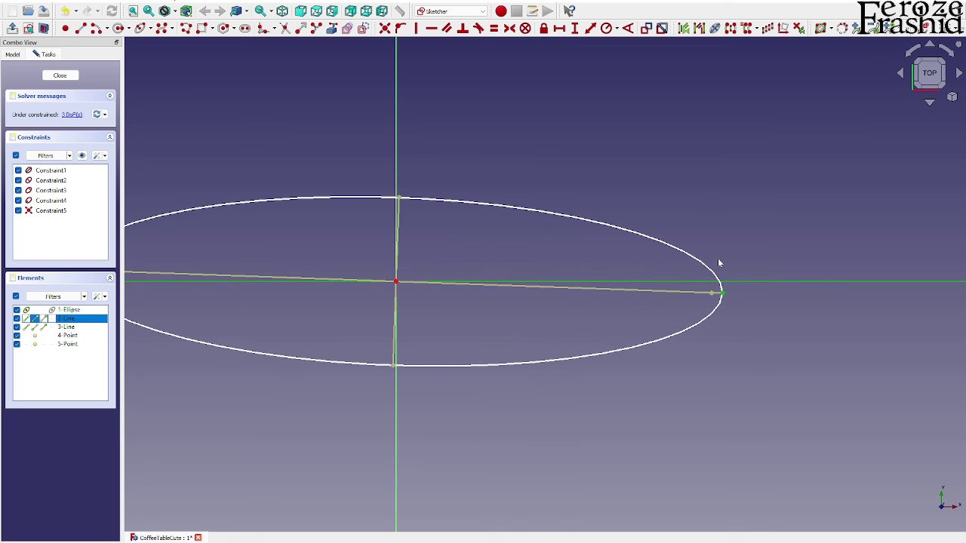
click(400, 28)
scroll(750, 292, down, 2)
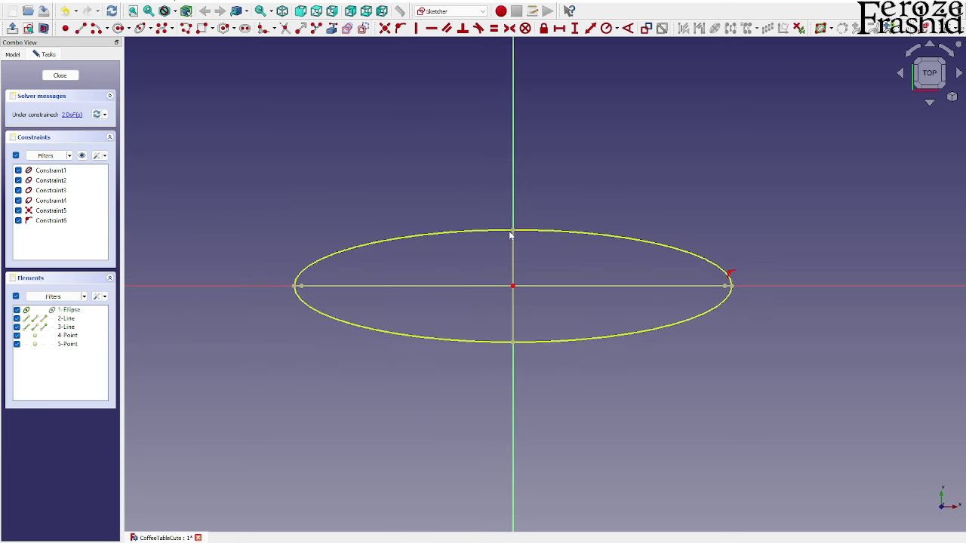
drag(521, 232, 516, 204)
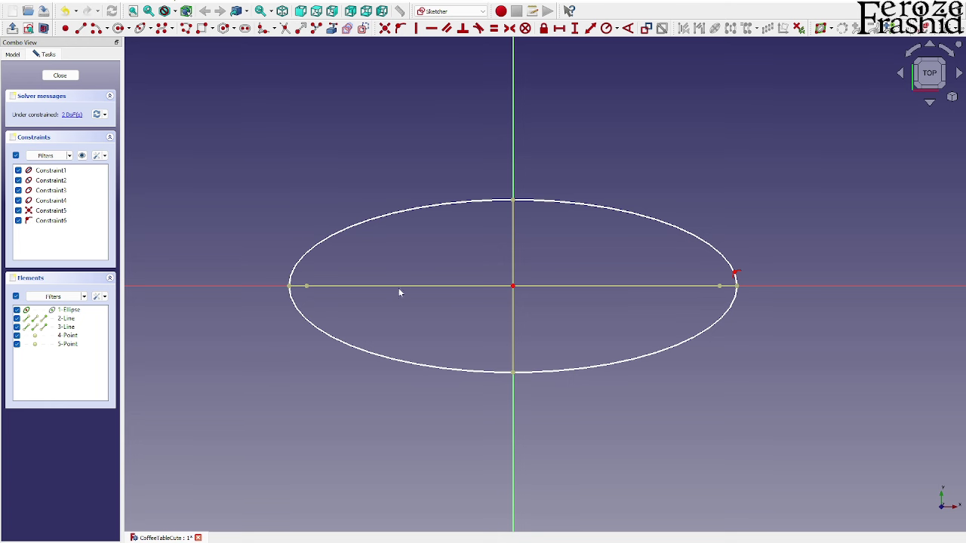
Add a horizontal length constraint of 35.43 in to the ellipse's major axis.
click(295, 286)
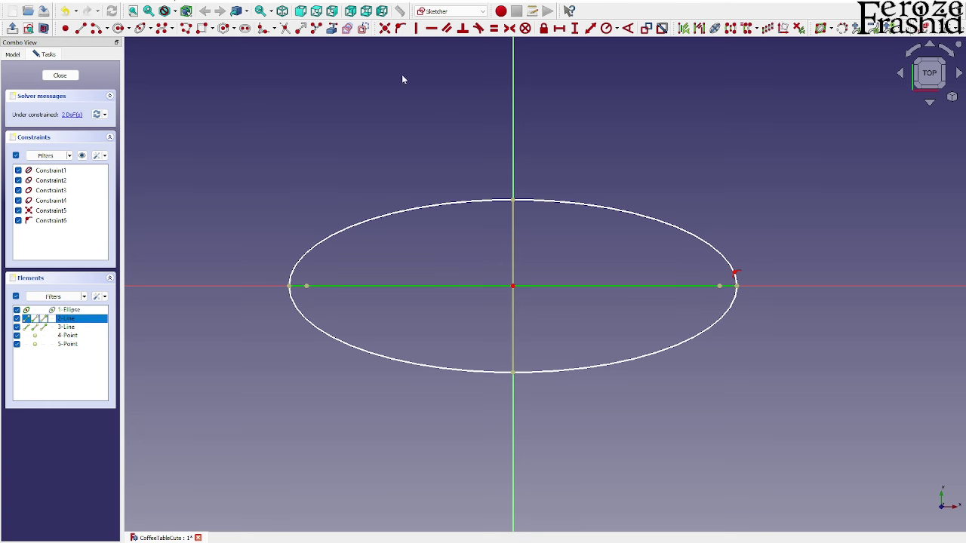
click(559, 28)
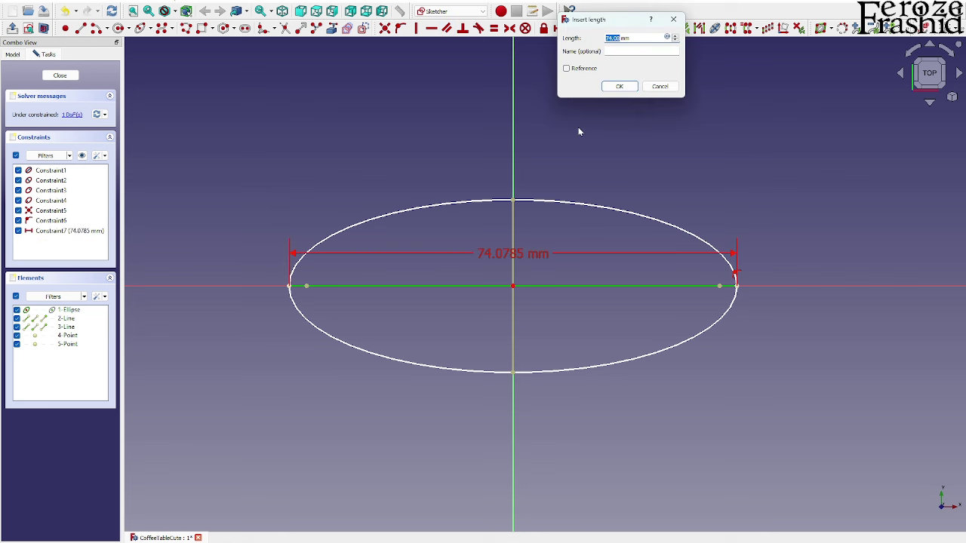
text(35.43in)
key(Return)
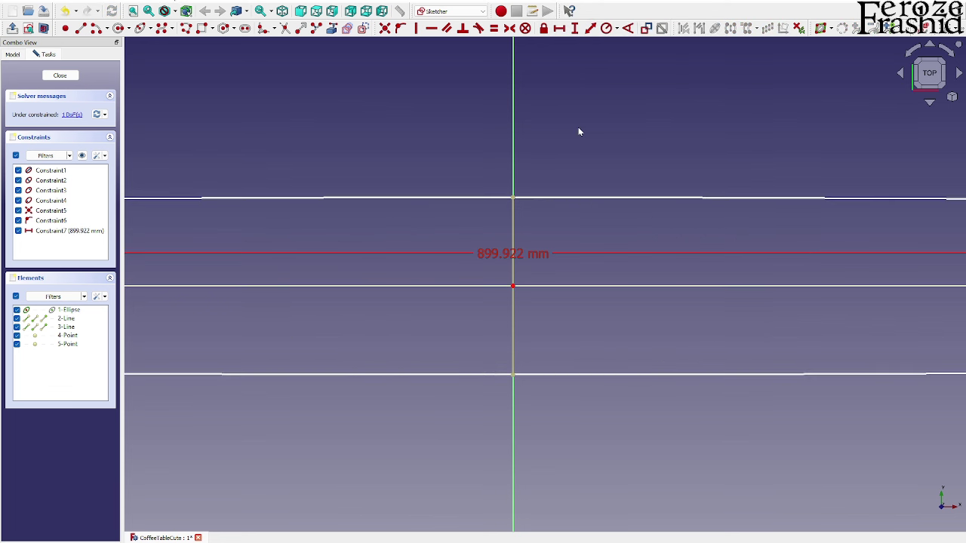
Set the major axis length constraint to 900 mm.
scroll(526, 280, down, 3)
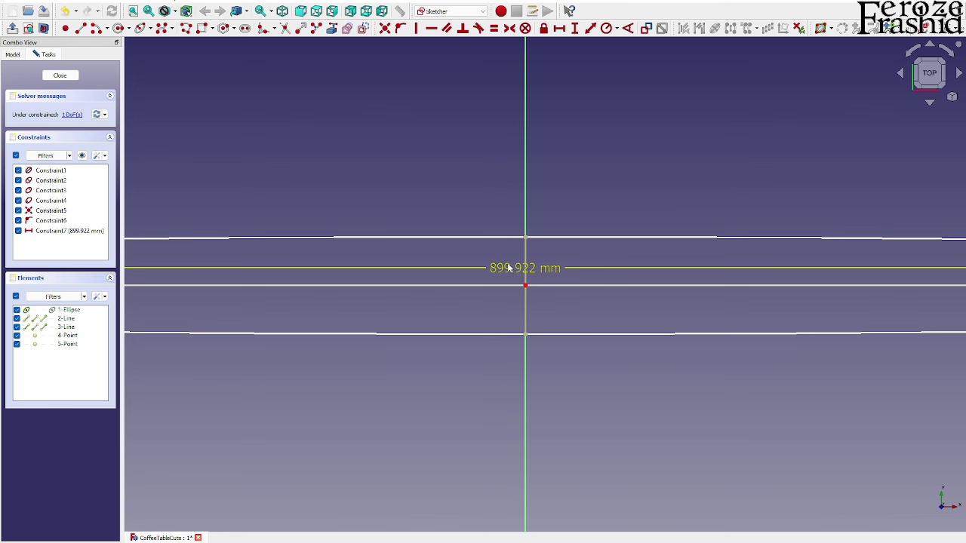
double_click(506, 268)
text(900)
key(Return)
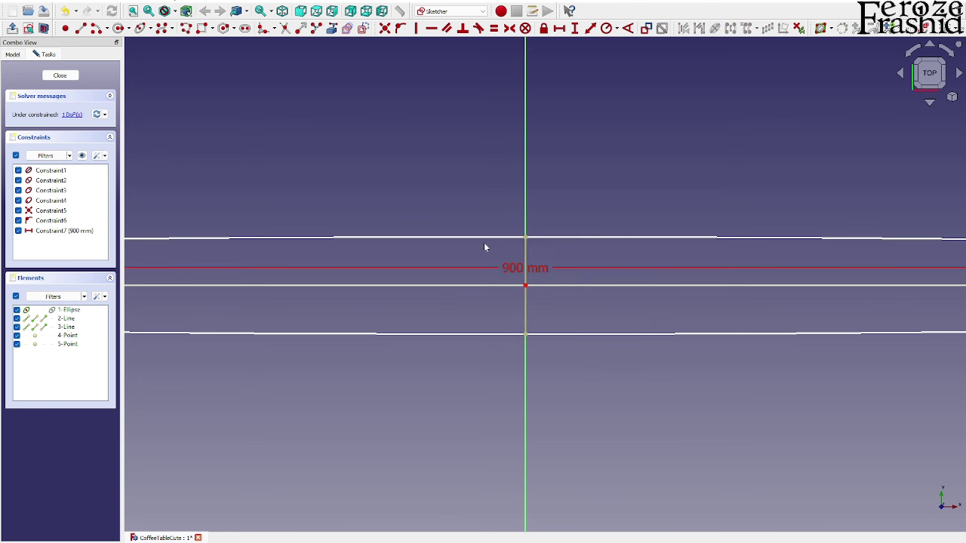
scroll(494, 255, down, 3)
Switch to the reference table image in the browser and divide 35.43 by 19.7 in the Calculator.
key(alt+Tab)
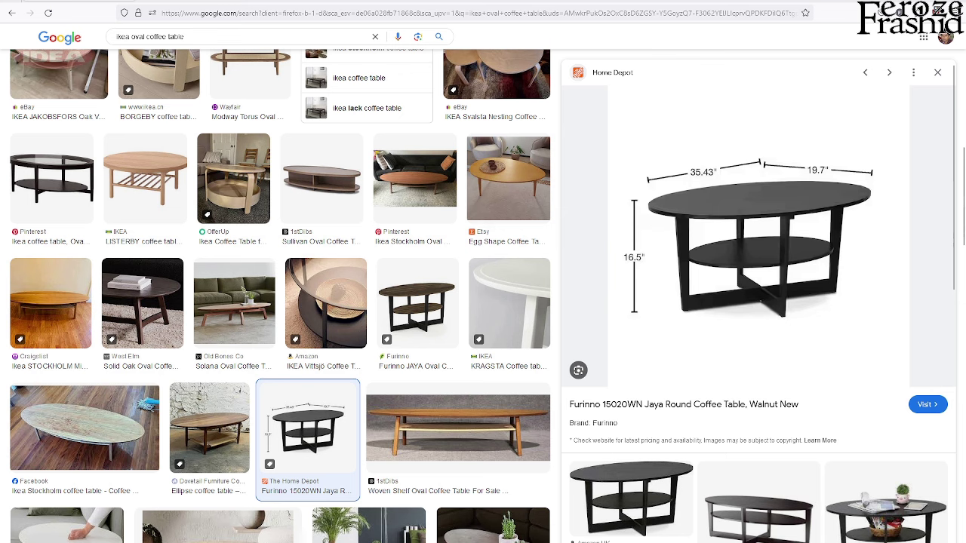
key(XF86Calculator)
text(35.43/19.7)
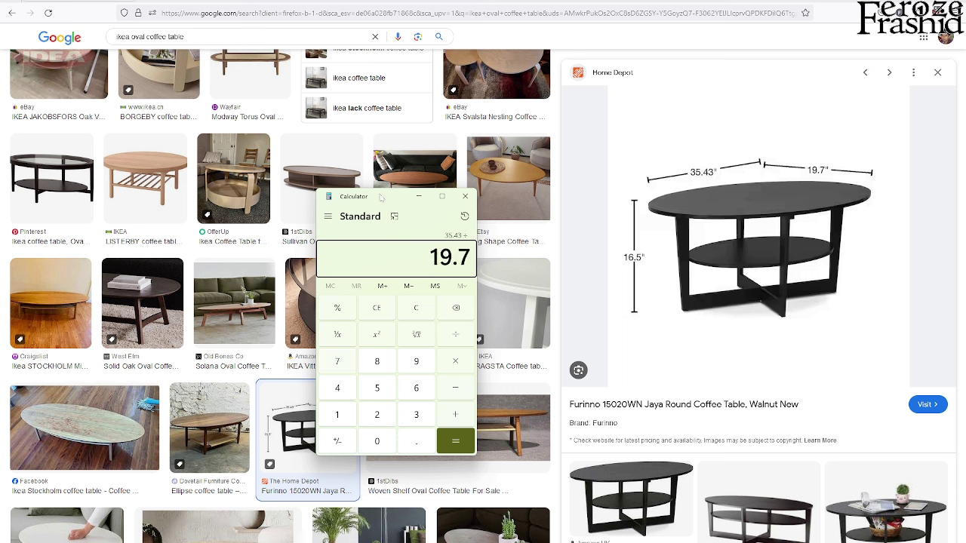
key(Return)
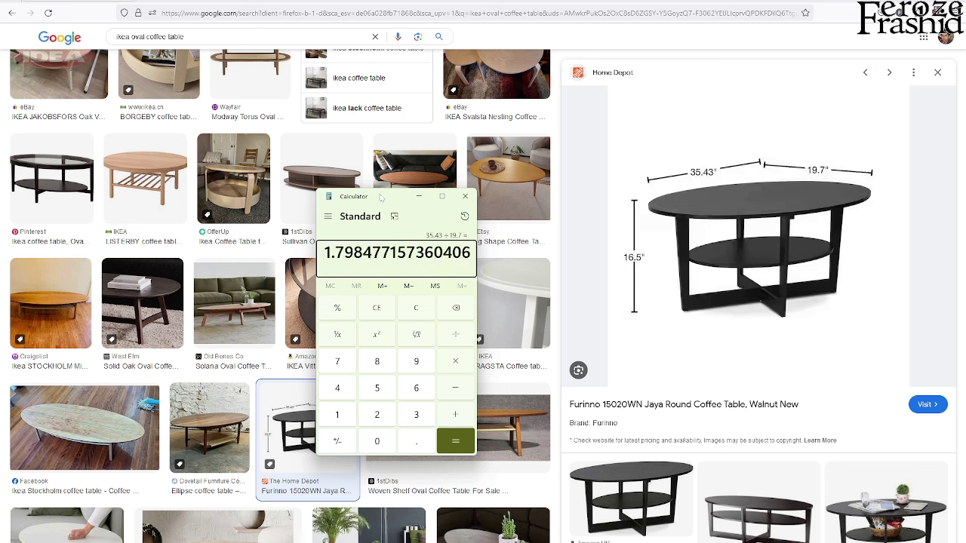
click(467, 198)
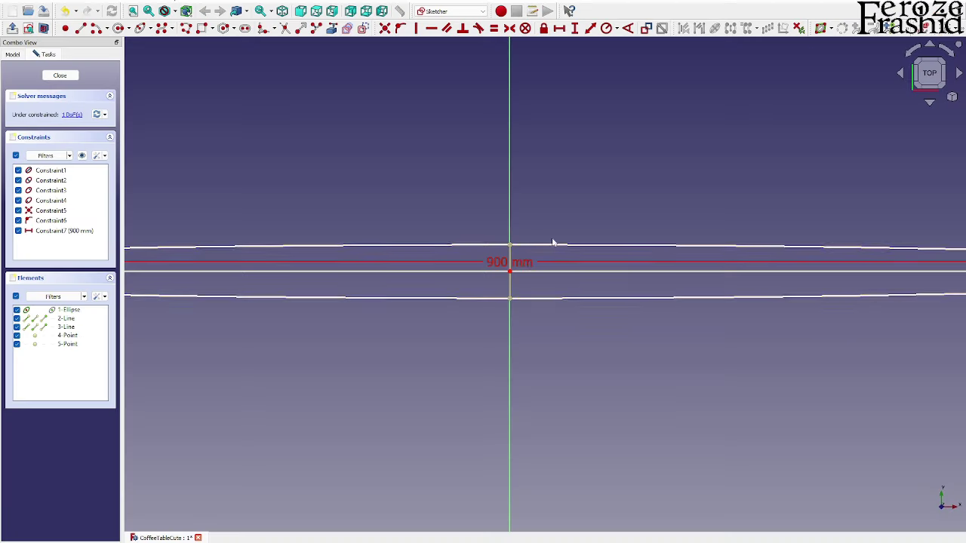
Name the ellipse's 900 mm length constraint Major.
click(513, 262)
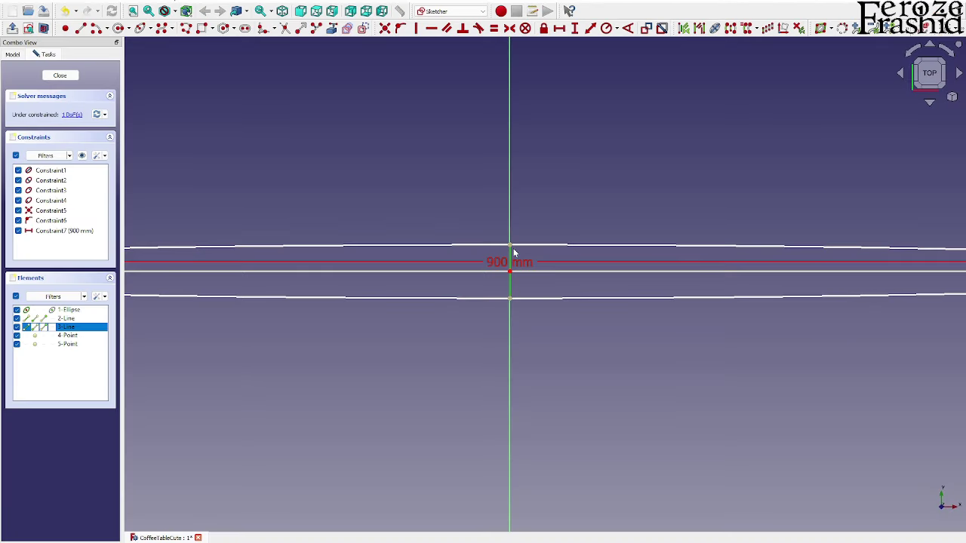
double_click(528, 264)
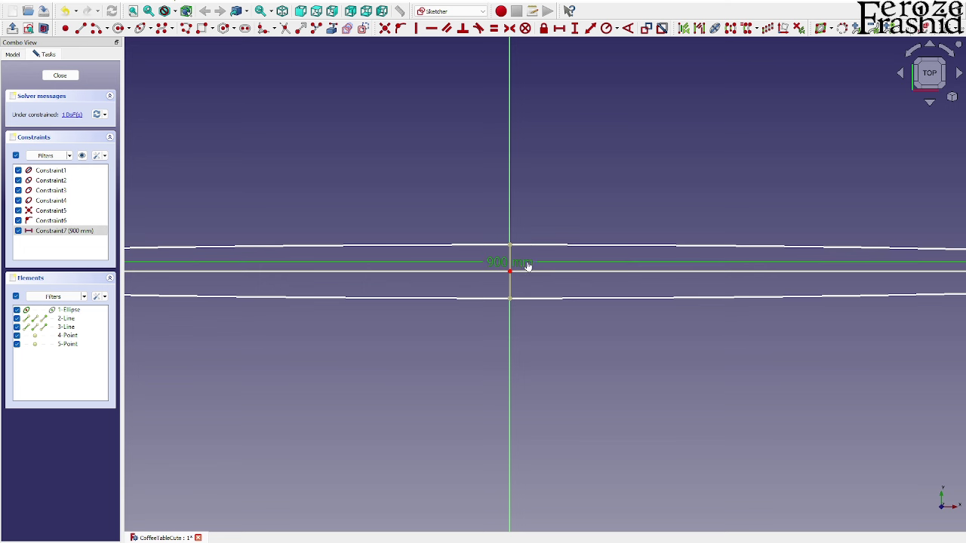
key(Tab)
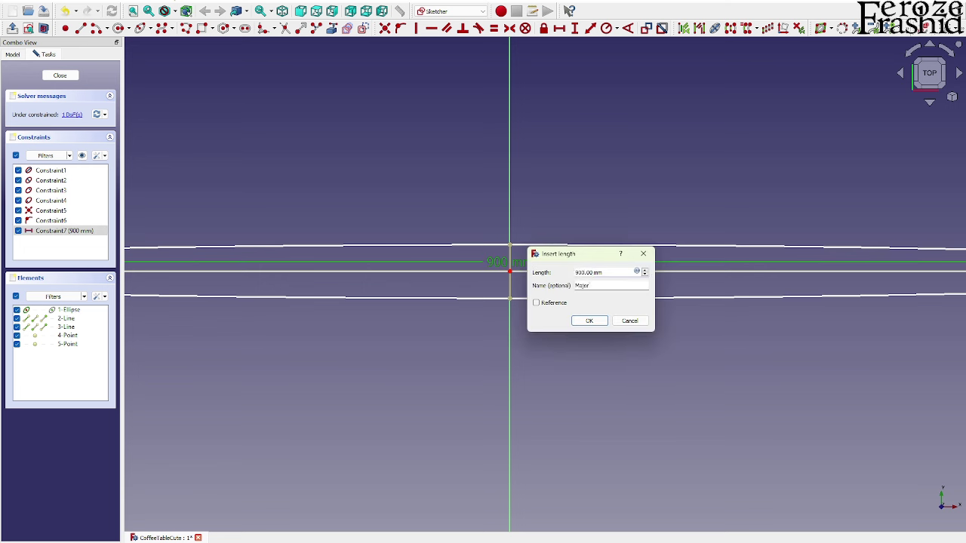
text(Major)
key(Return)
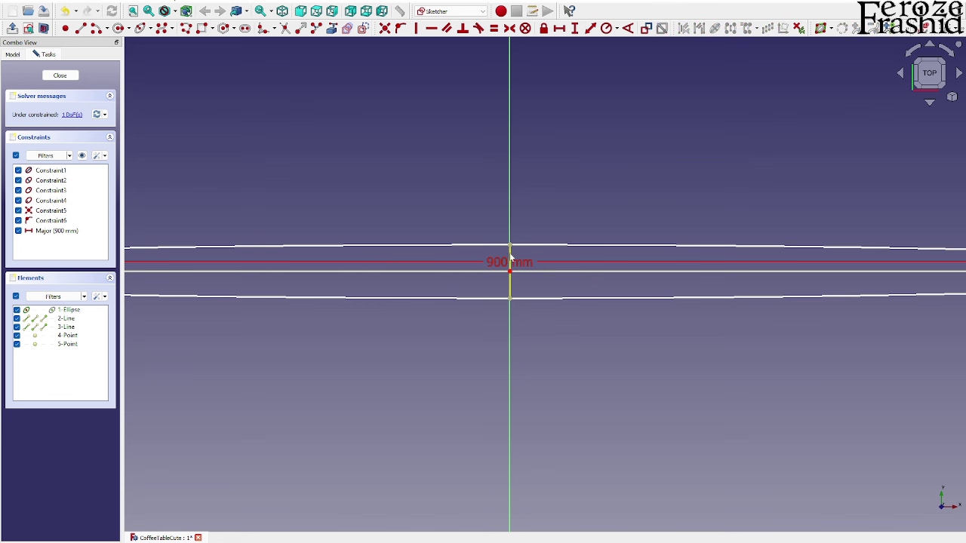
Add a vertical length constraint to the ellipse's minor axis, driven by the formula Constraints.Major/1.8.
click(510, 260)
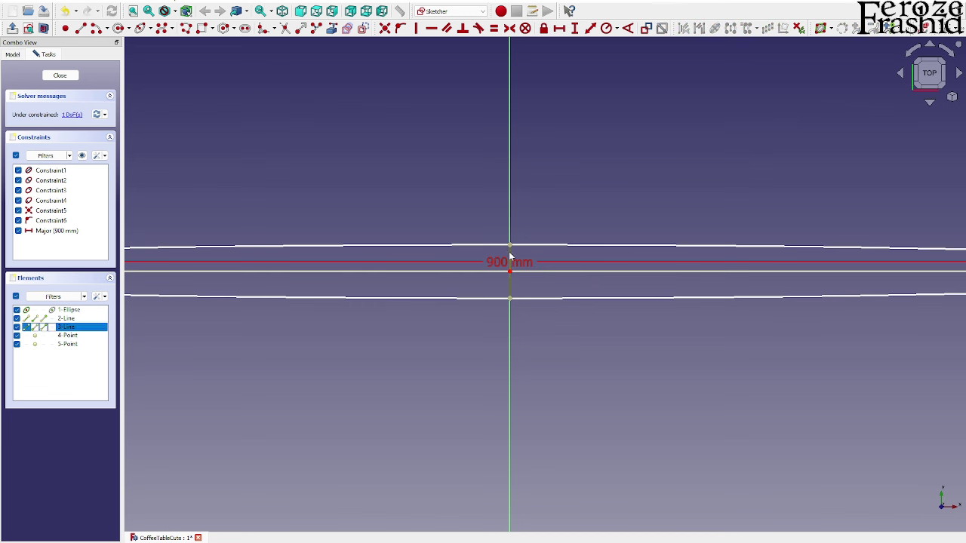
click(575, 28)
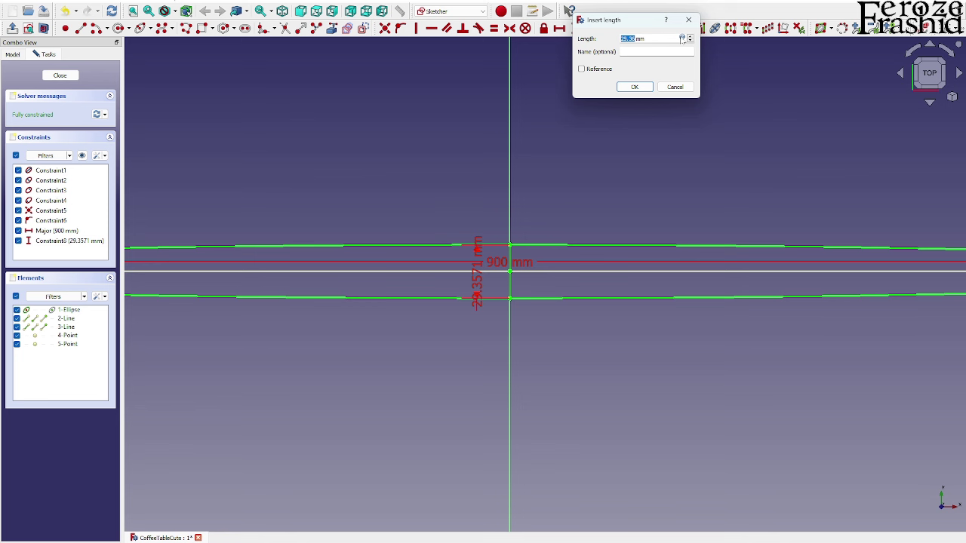
click(682, 38)
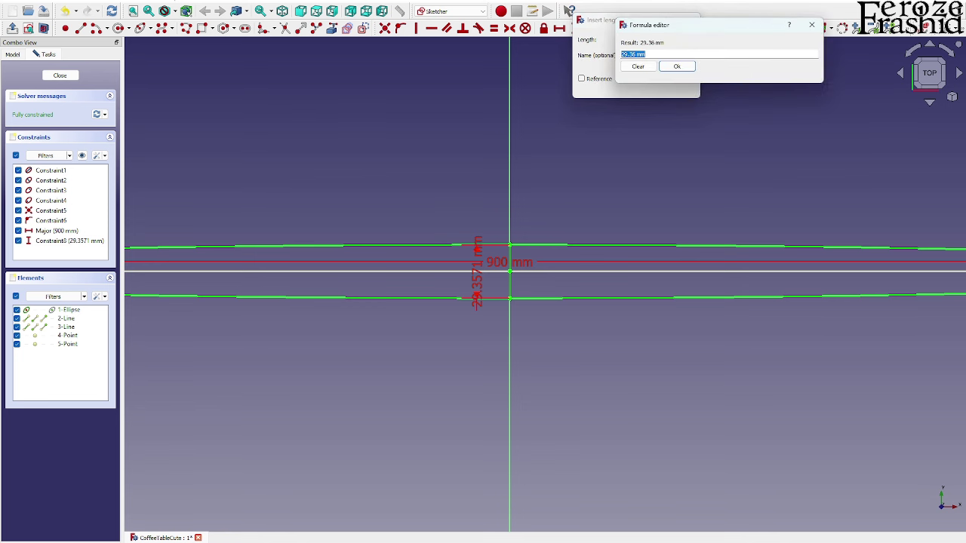
text(Constraints.)
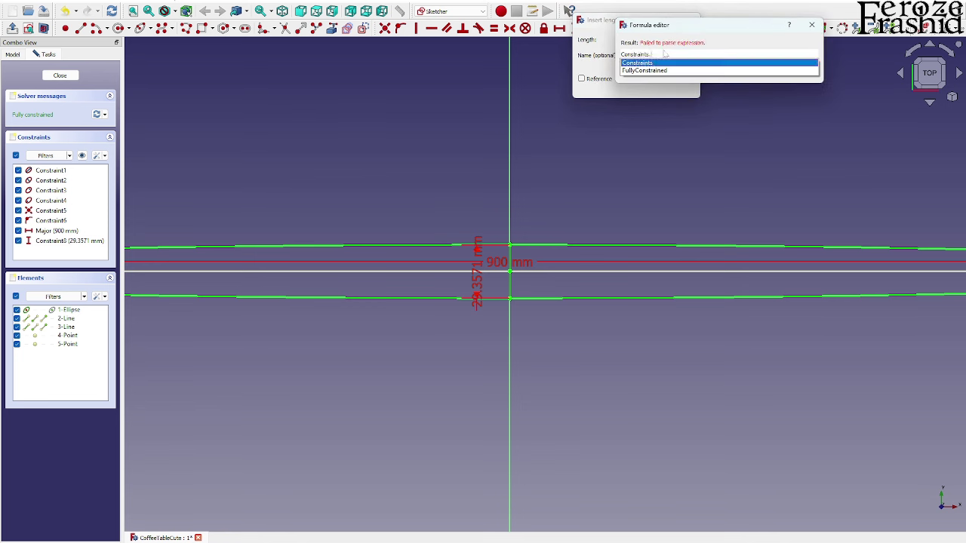
text(Major)
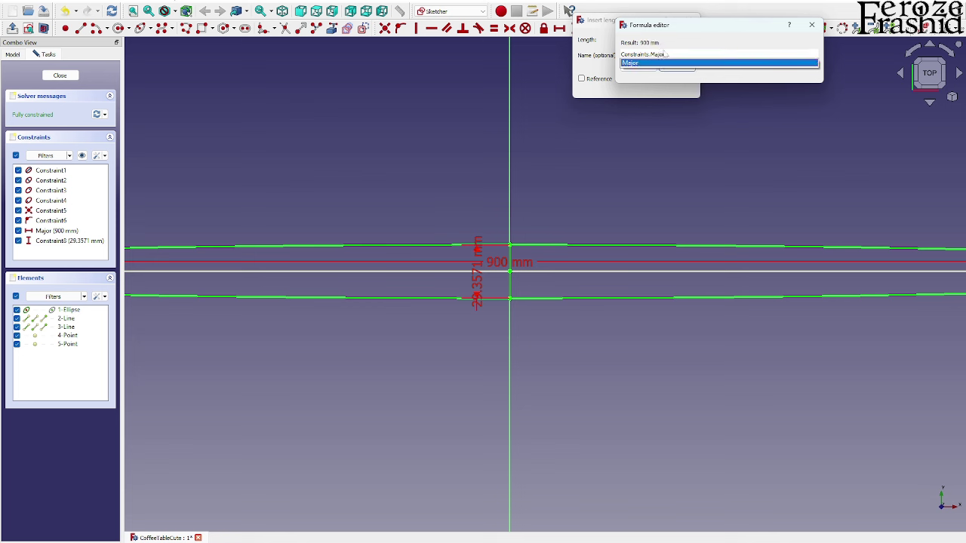
text(/1.8)
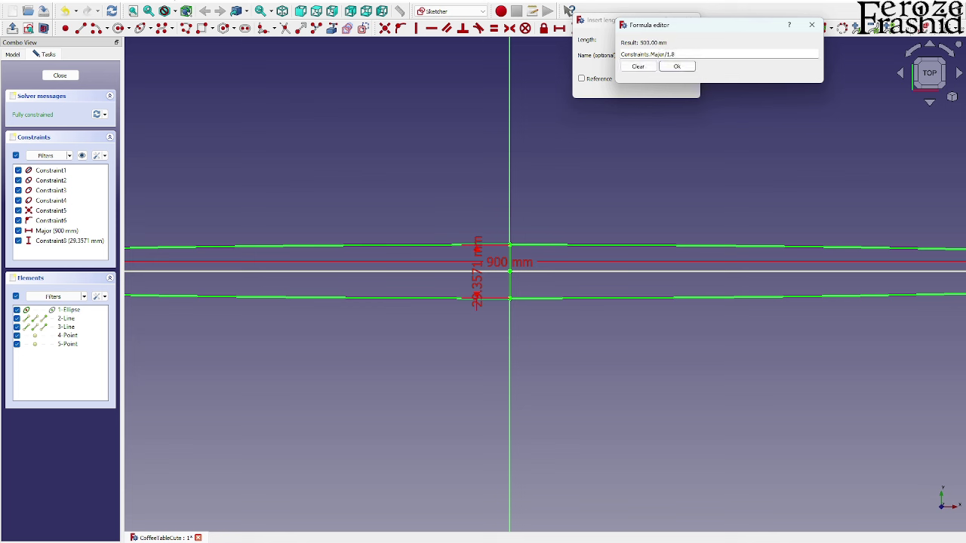
key(Return)
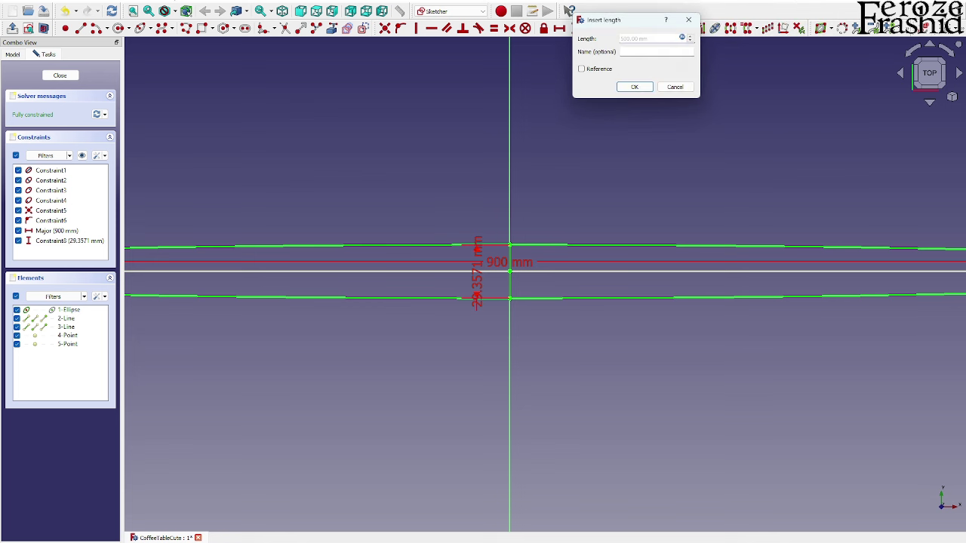
click(635, 86)
Move the ellipse's major and minor axis dimension labels off the centre so they stand clear of the axes.
scroll(551, 196, down, 5)
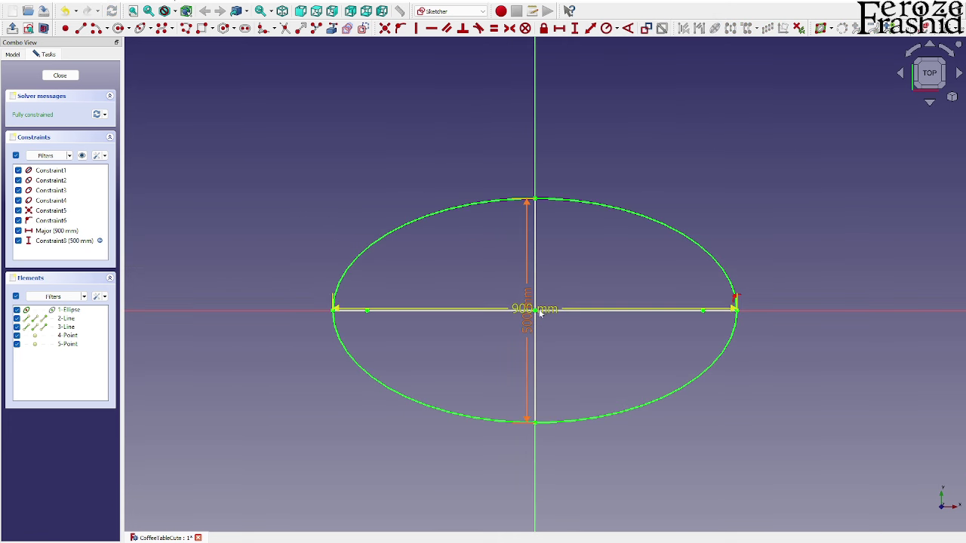
drag(535, 309, 506, 294)
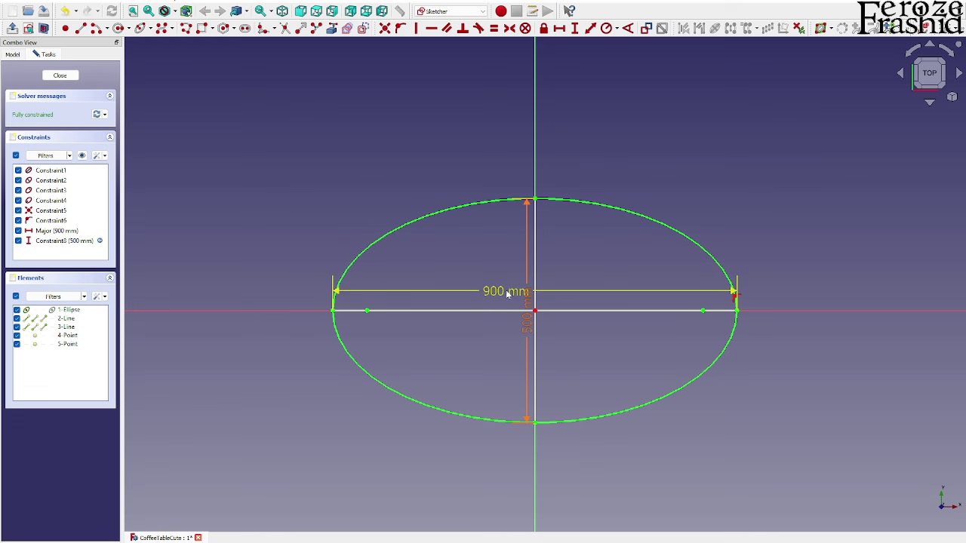
drag(527, 325, 512, 332)
Close the ellipse sketch and rename it sksTopPlate.
click(44, 79)
click(43, 77)
key(F2)
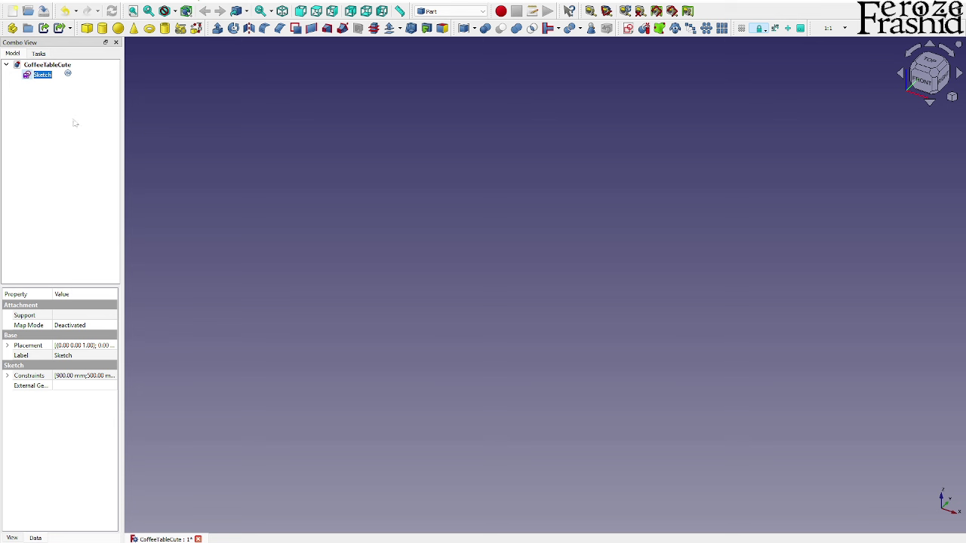
text(ske)
text(ate)
key(Return)
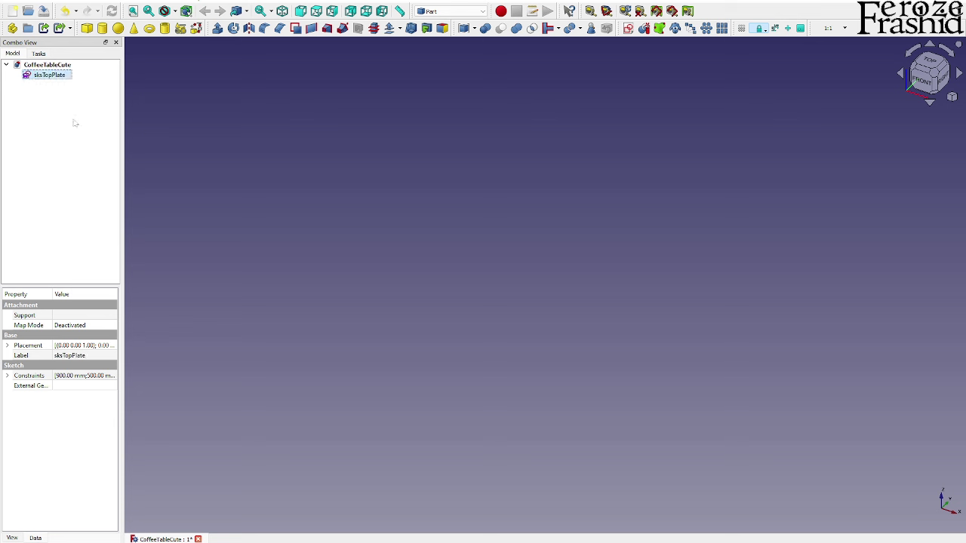
Make the sksTopPlate sketch visible and extrude it 12 mm along its normal as a solid.
key(space)
key(v)
key(f)
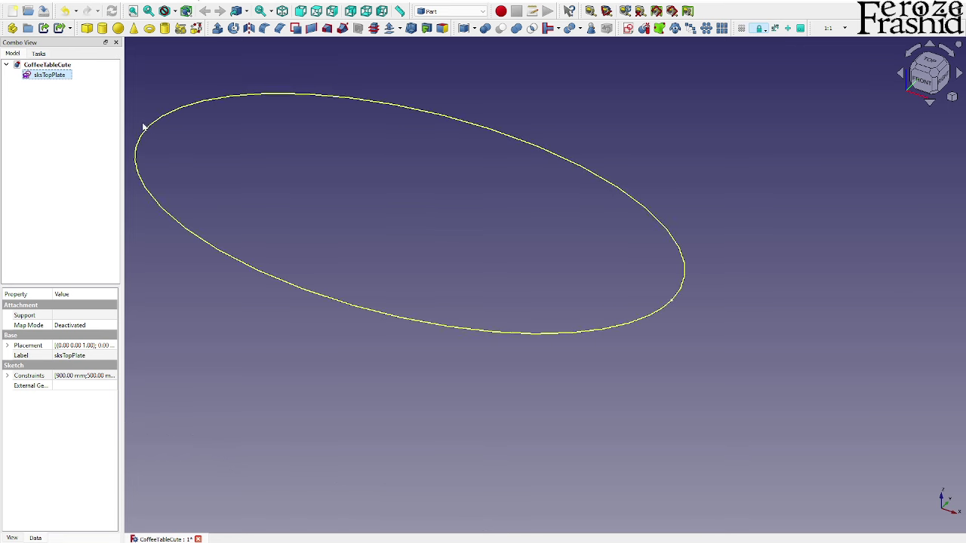
click(217, 34)
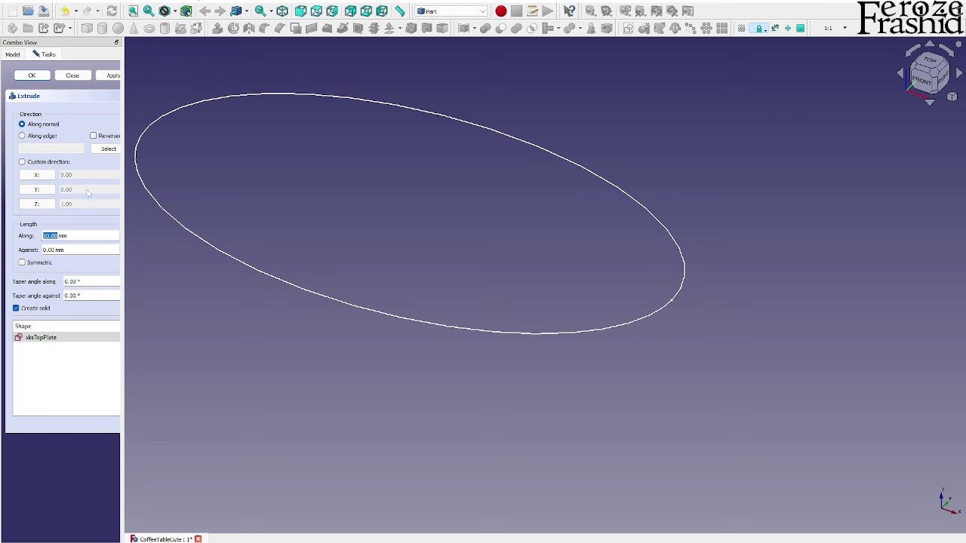
text(2)
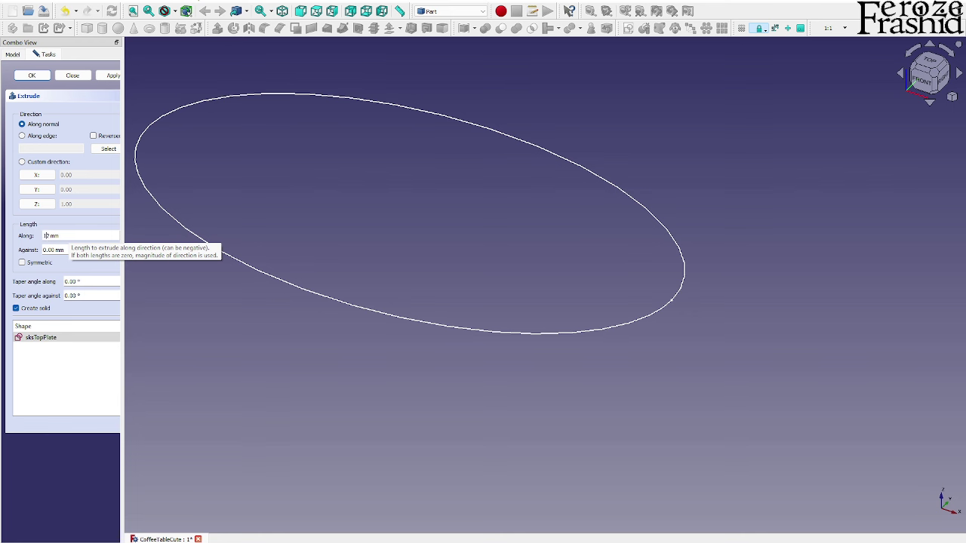
click(110, 76)
click(72, 75)
Inspect the extruded plate from the front, then examine the legs and lower shelf in the browser's reference image and the real table's photos.
middle_drag(516, 344, 543, 194)
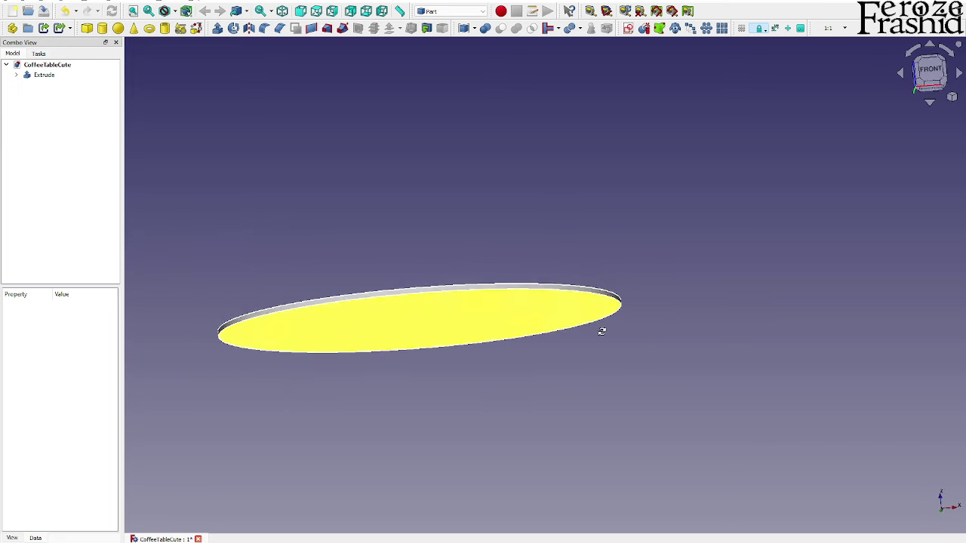
middle_drag(601, 330, 603, 352)
click(930, 71)
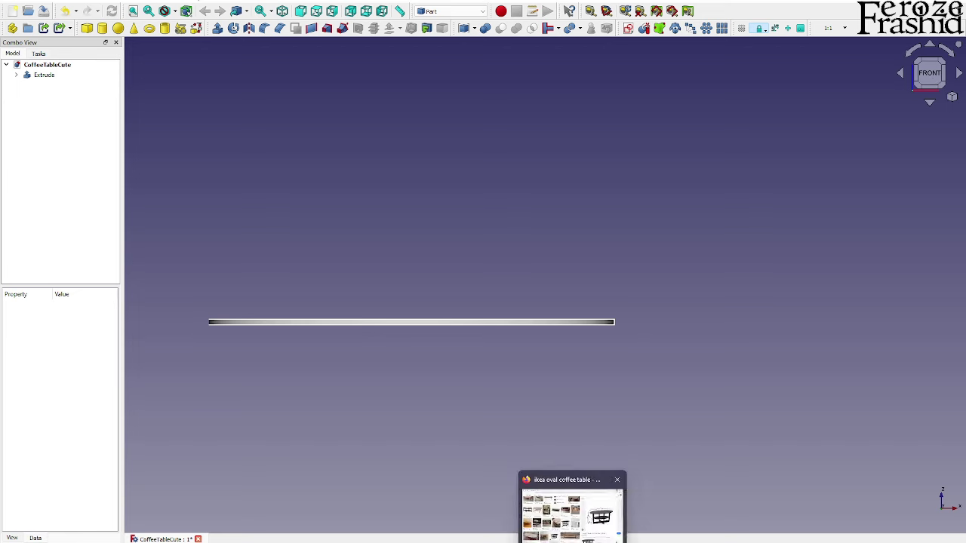
click(591, 521)
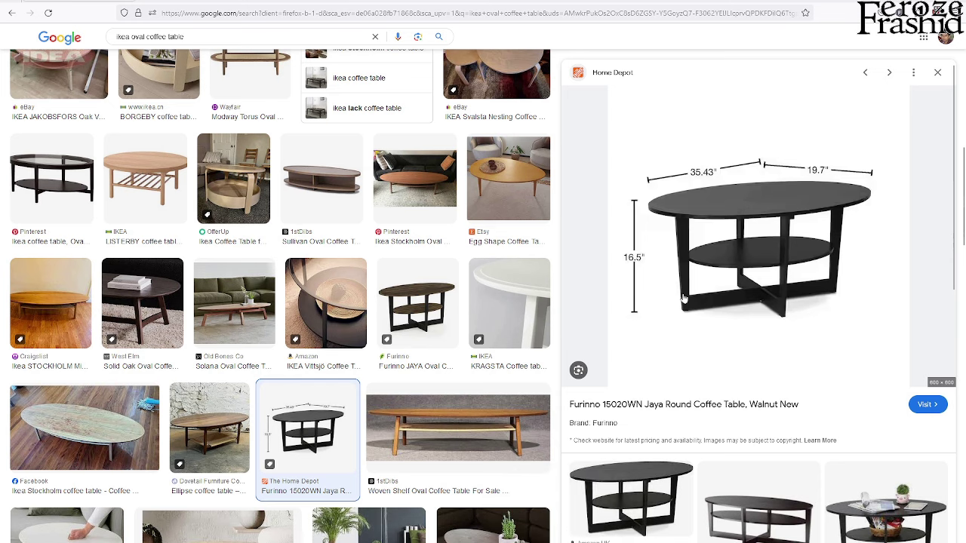
mouse_move(549, 542)
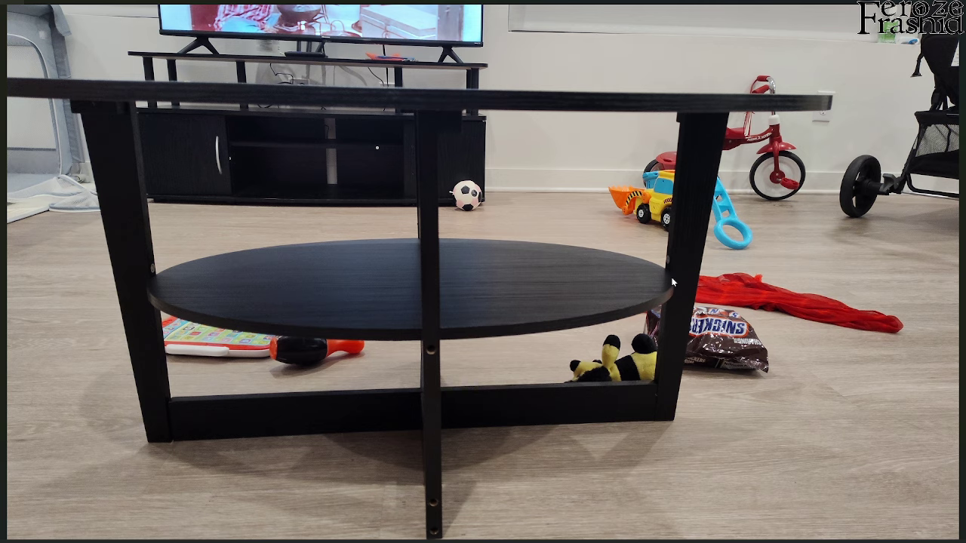
key(Right)
key(Right)
key(Right)
key(Right)
scroll(168, 418, up, 5)
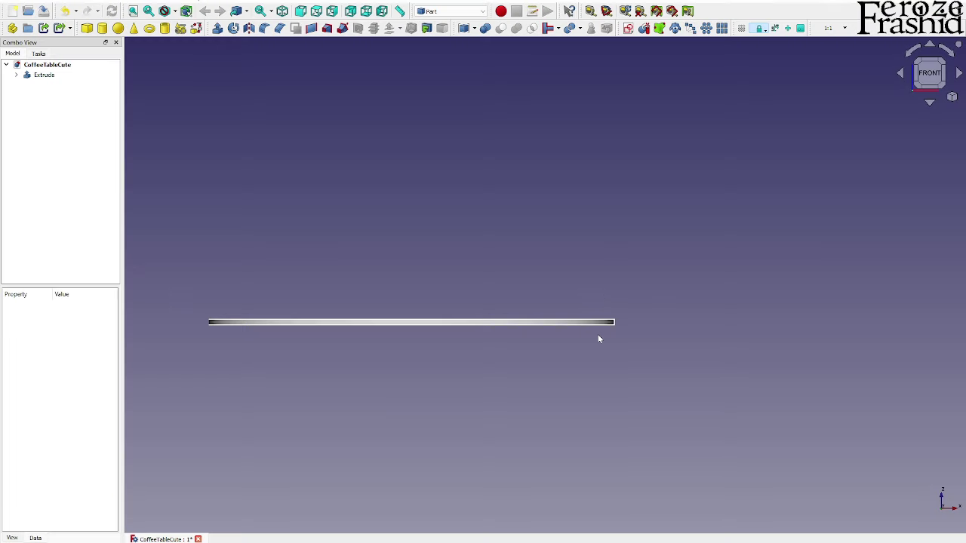
Rename the tabletop extrusion as TopPlate.
middle_drag(597, 334, 855, 135)
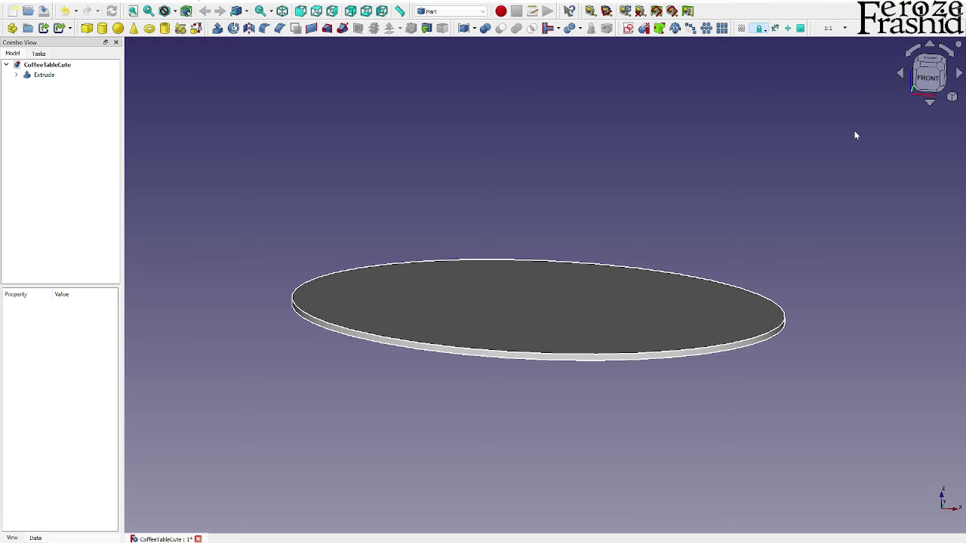
click(928, 78)
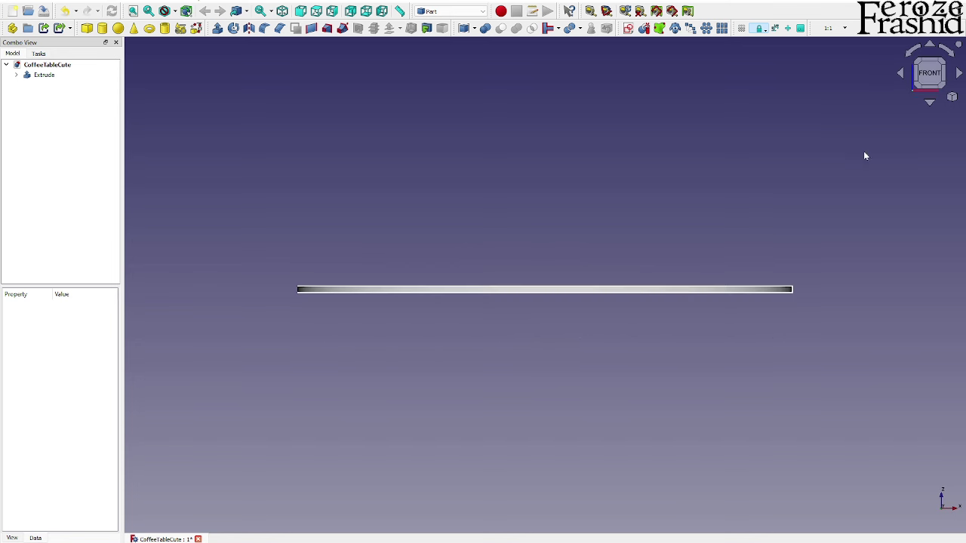
middle_drag(662, 321, 731, 240)
scroll(731, 239, down, 3)
middle_drag(636, 282, 627, 291)
click(43, 75)
text(TopPlate)
key(Return)
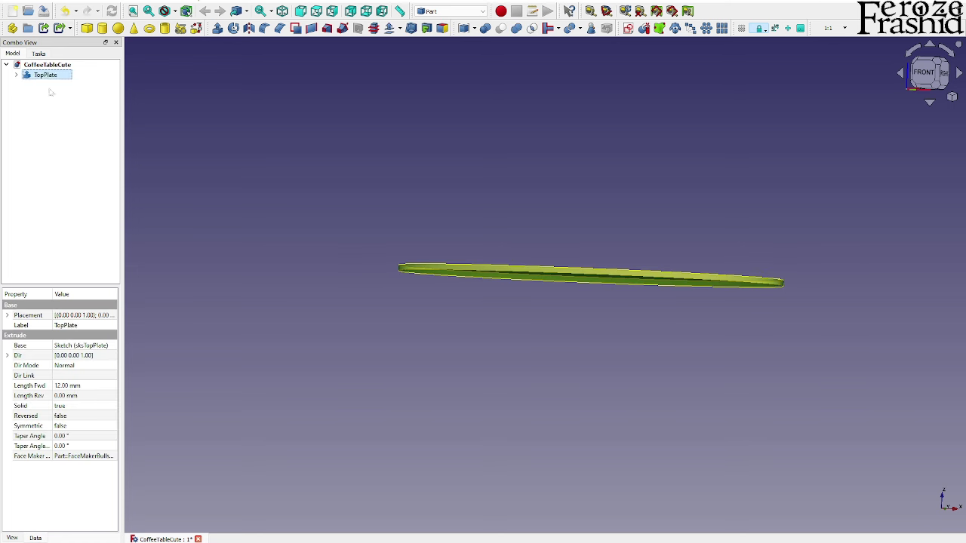
click(424, 100)
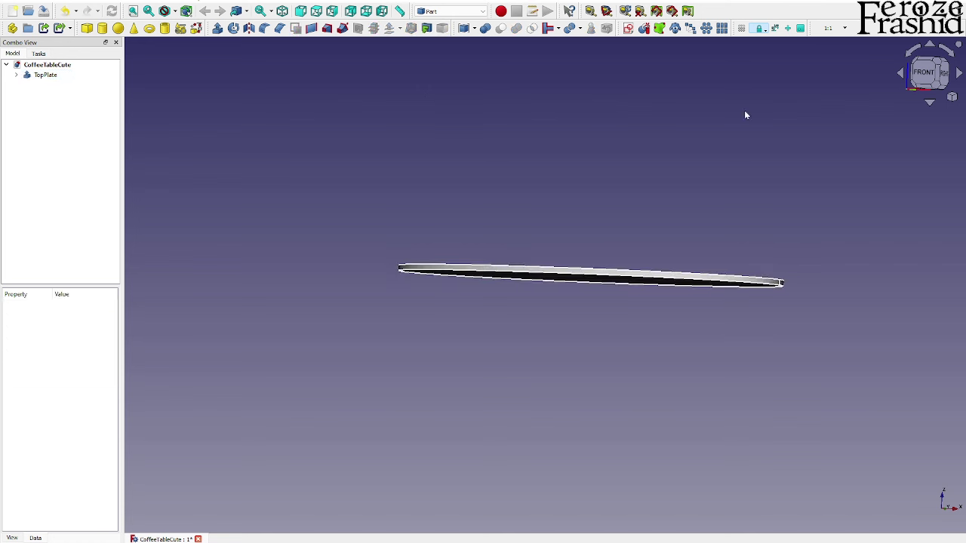
Display the origin axis cross and create a new sketch on the XZ plane.
click(922, 76)
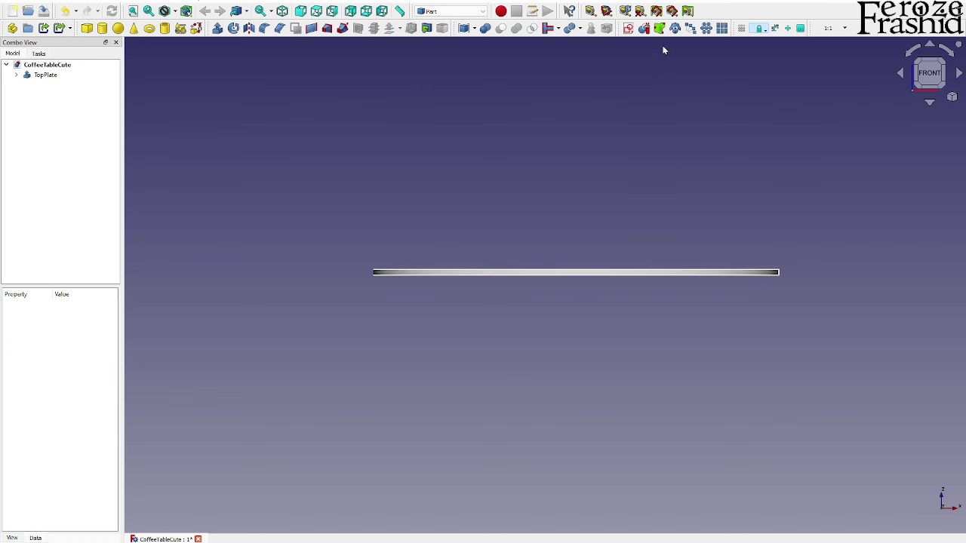
middle_drag(650, 113, 603, 286)
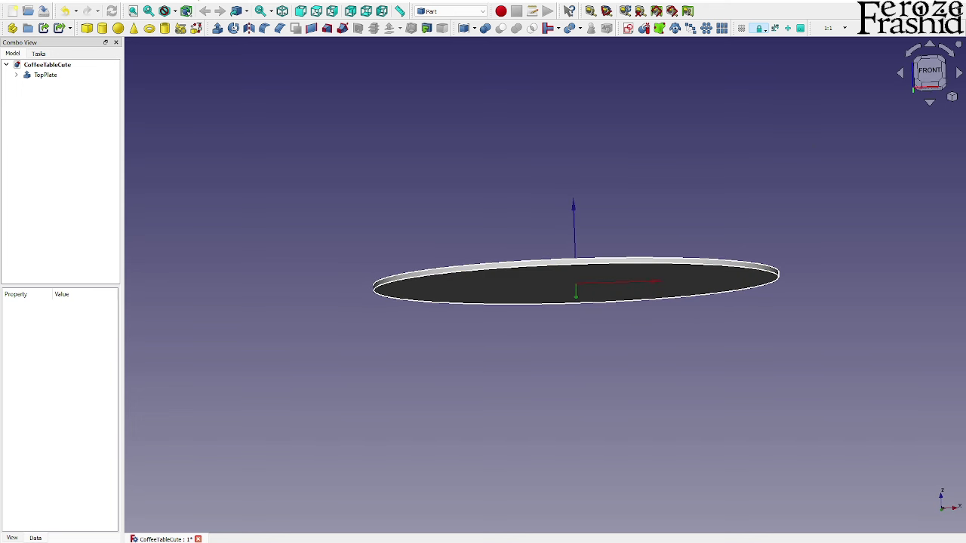
click(930, 71)
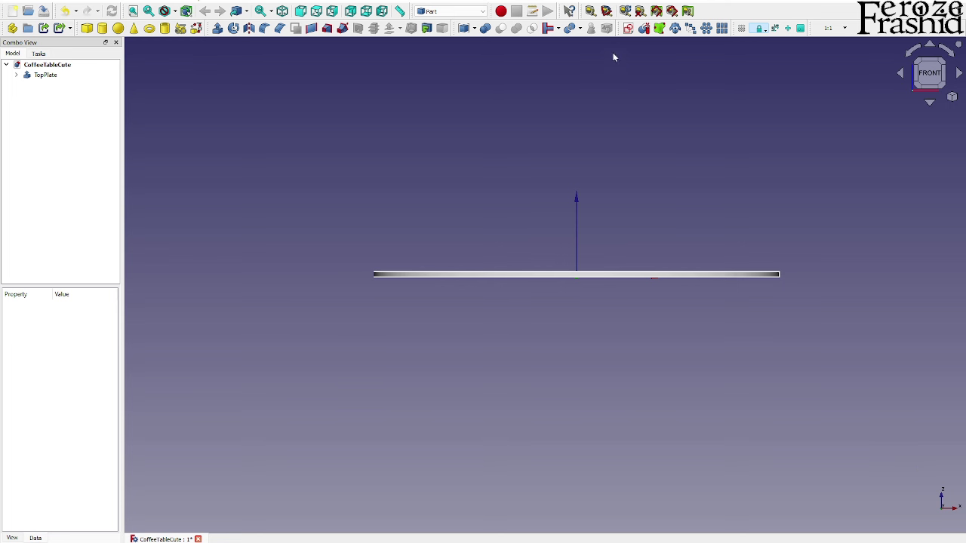
click(628, 28)
click(468, 260)
click(463, 313)
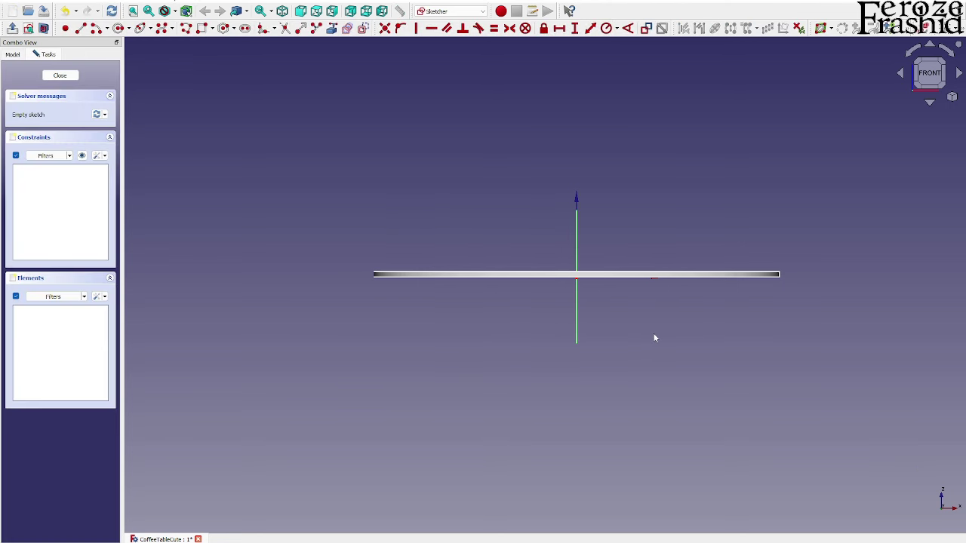
scroll(654, 338, up, 1)
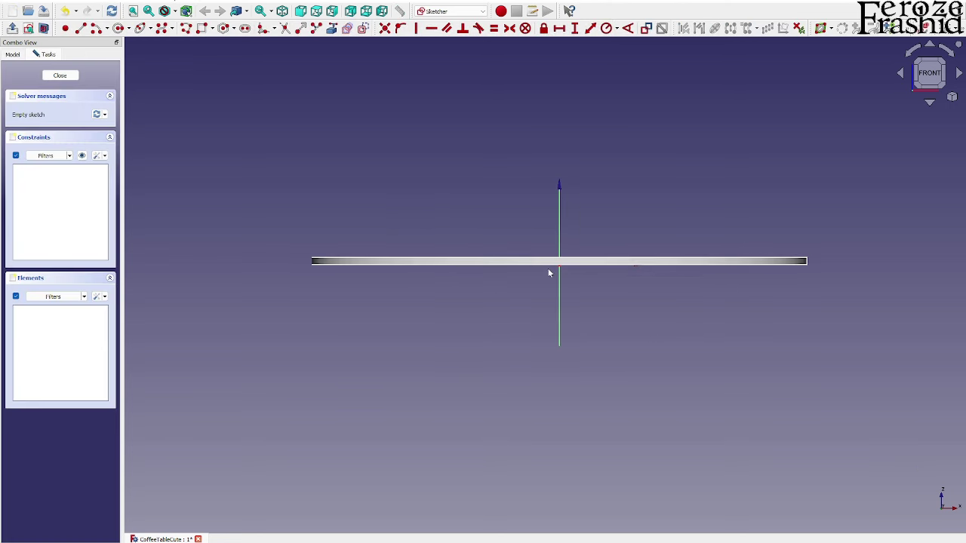
Hide TopPlate to check the sketch axes behind it, and make it visible again.
click(43, 74)
click(45, 76)
key(space)
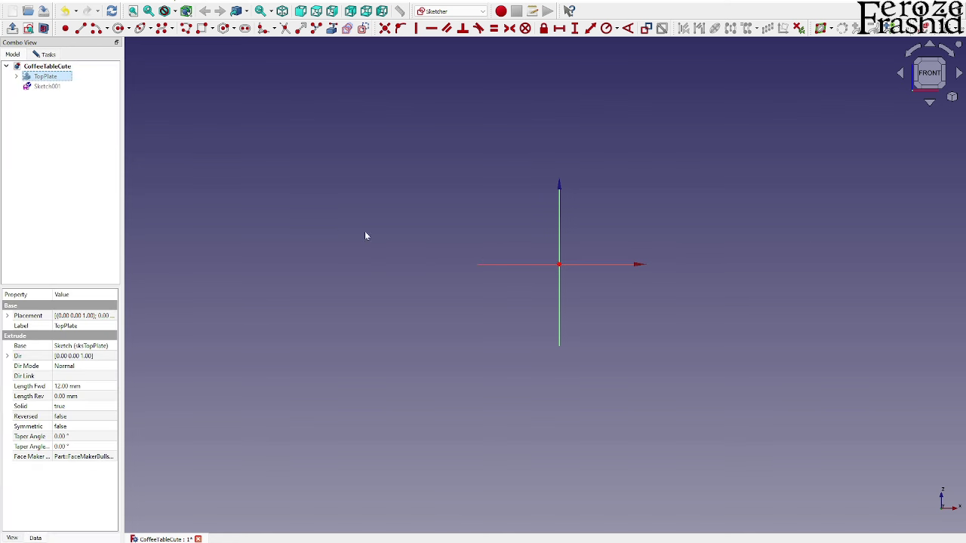
scroll(575, 269, up, 4)
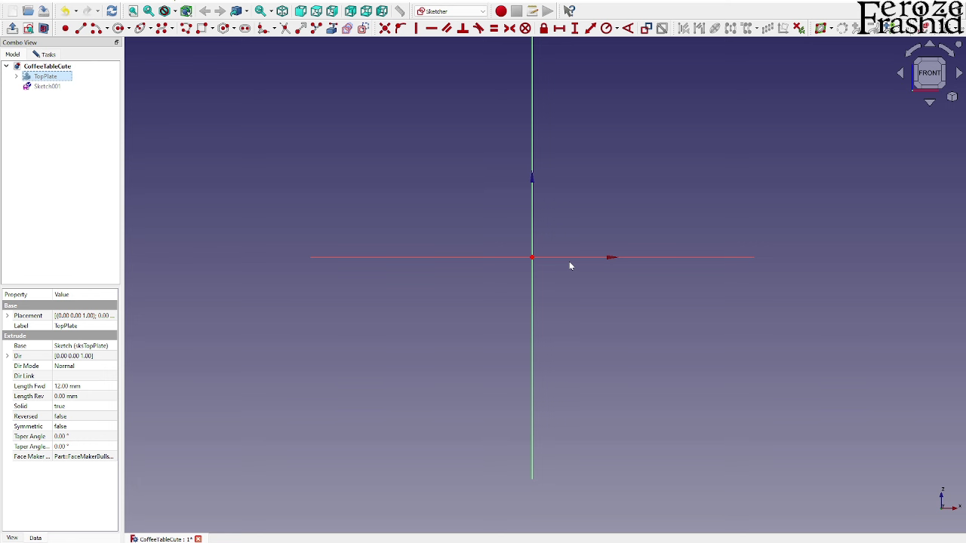
key(space)
scroll(649, 262, down, 3)
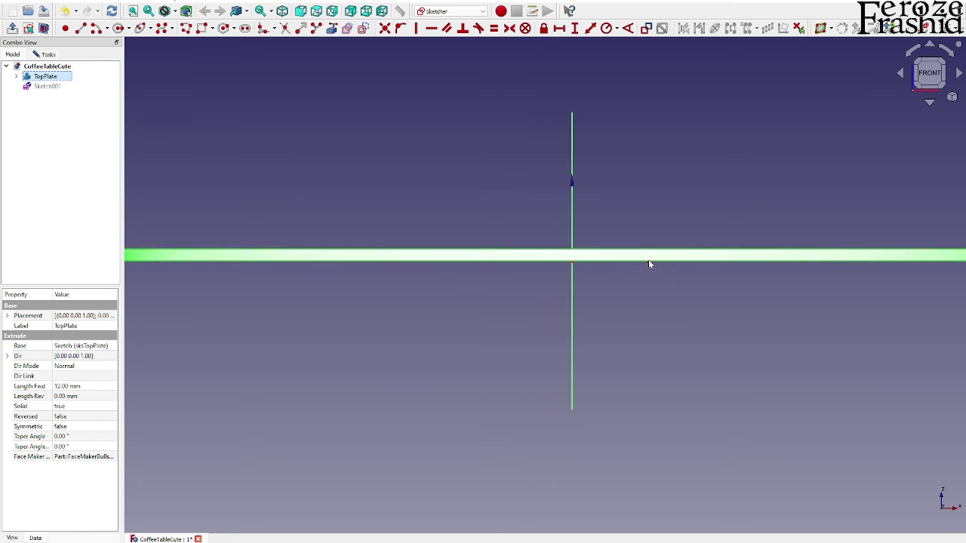
click(332, 195)
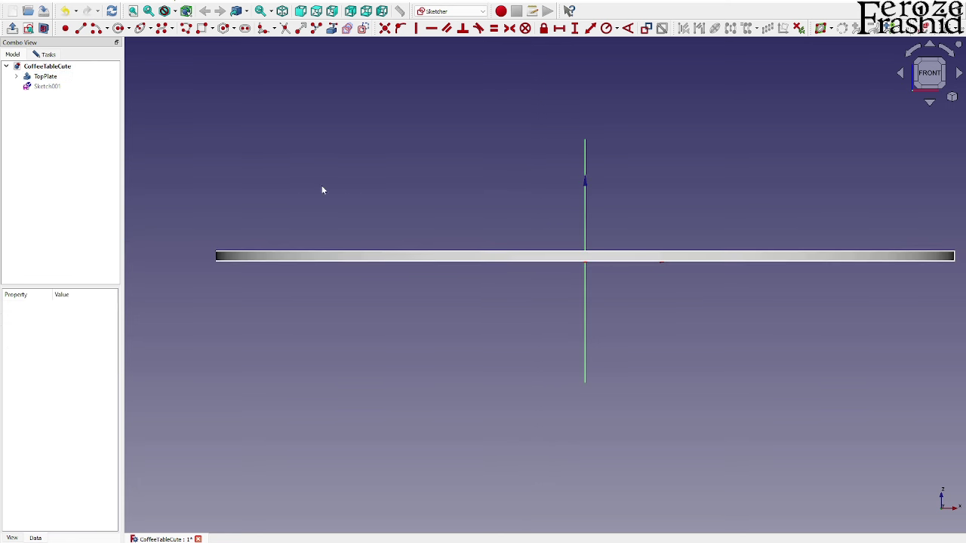
Sketch the leg frame's outer outline as a polyline under TopPlate, with two inward-slanting legs joined by a horizontal base line.
click(186, 29)
click(293, 263)
scroll(309, 321, down, 3)
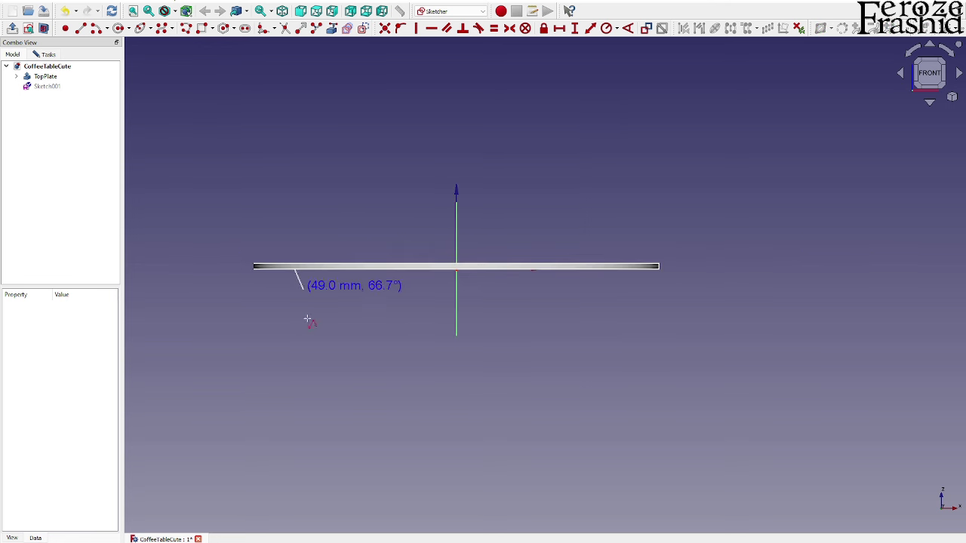
click(313, 433)
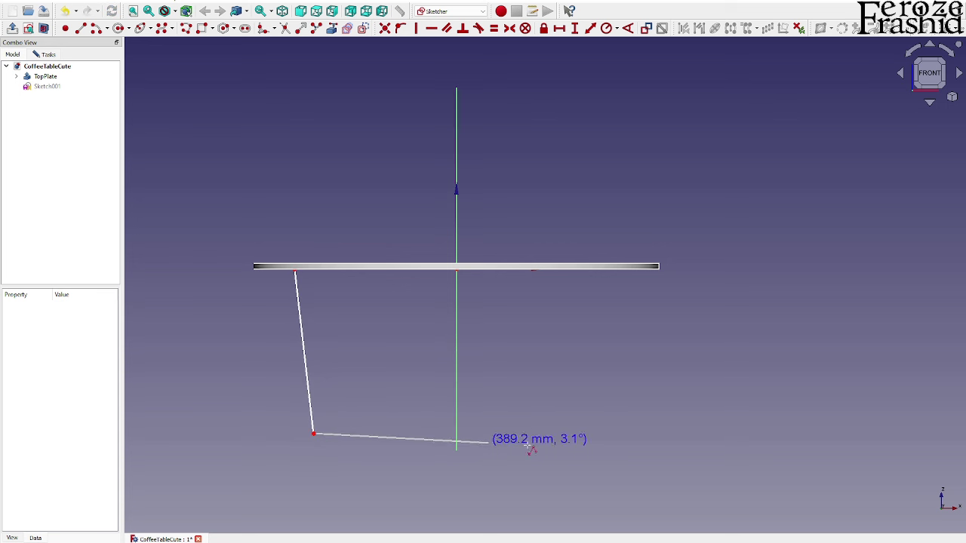
click(629, 433)
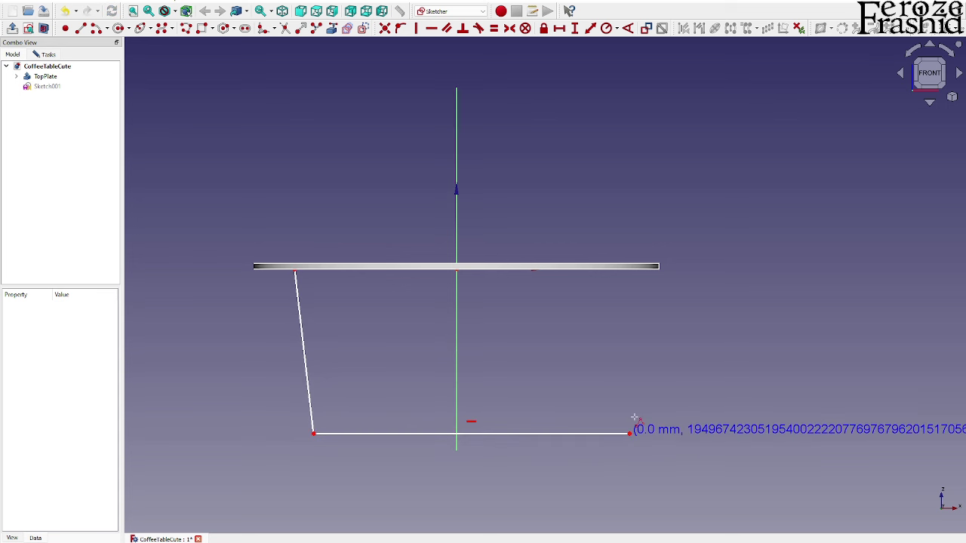
click(641, 270)
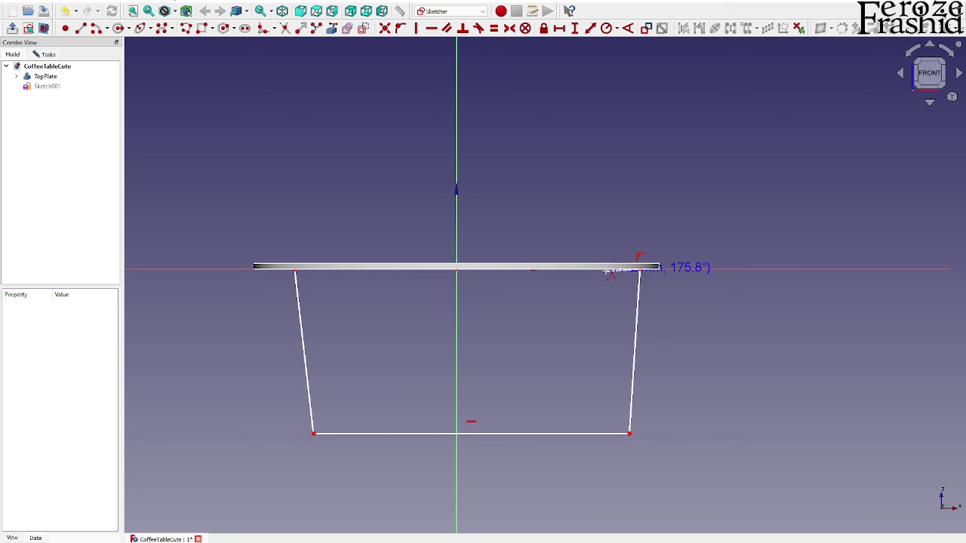
Continue the polyline along the inside with vertical leg edges and a horizontal base about 637 mm wide, closing the U-shaped profile.
click(613, 268)
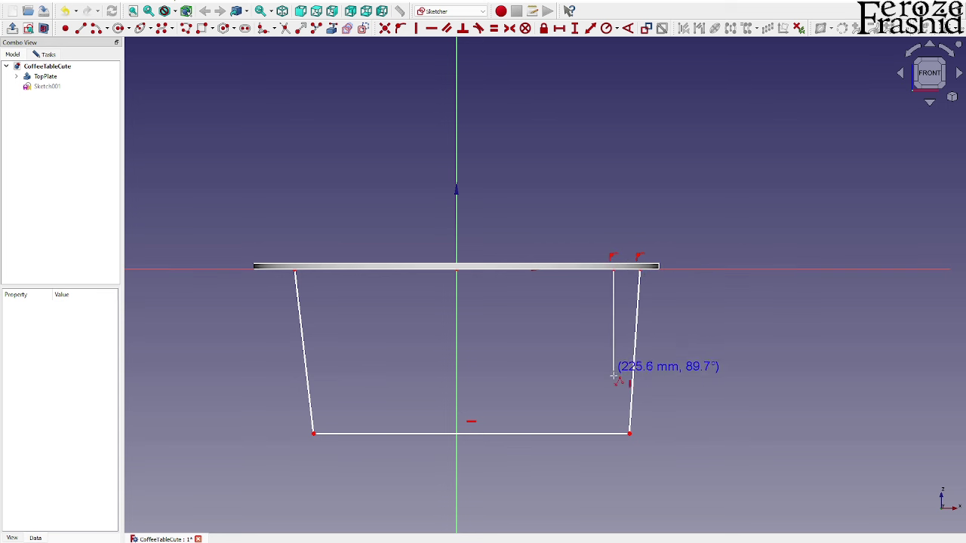
click(613, 415)
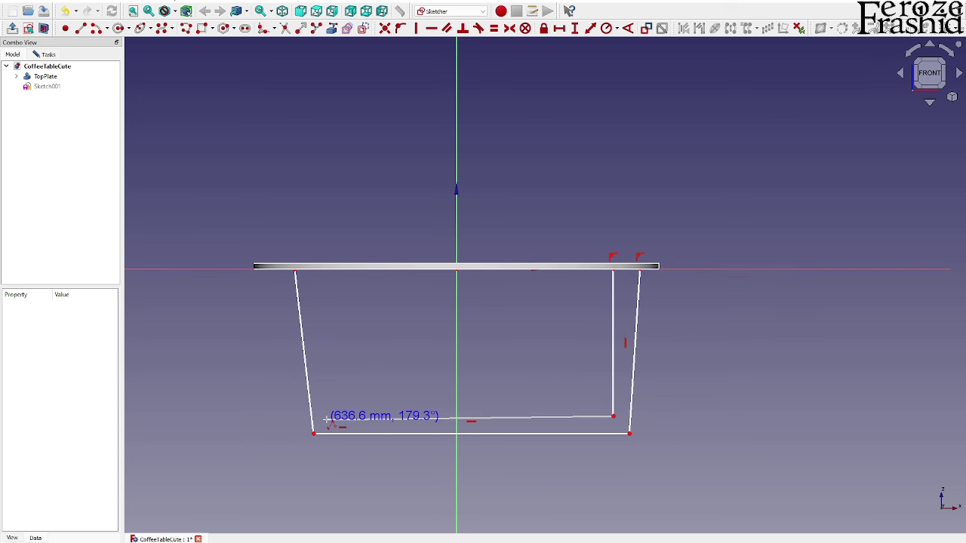
click(327, 417)
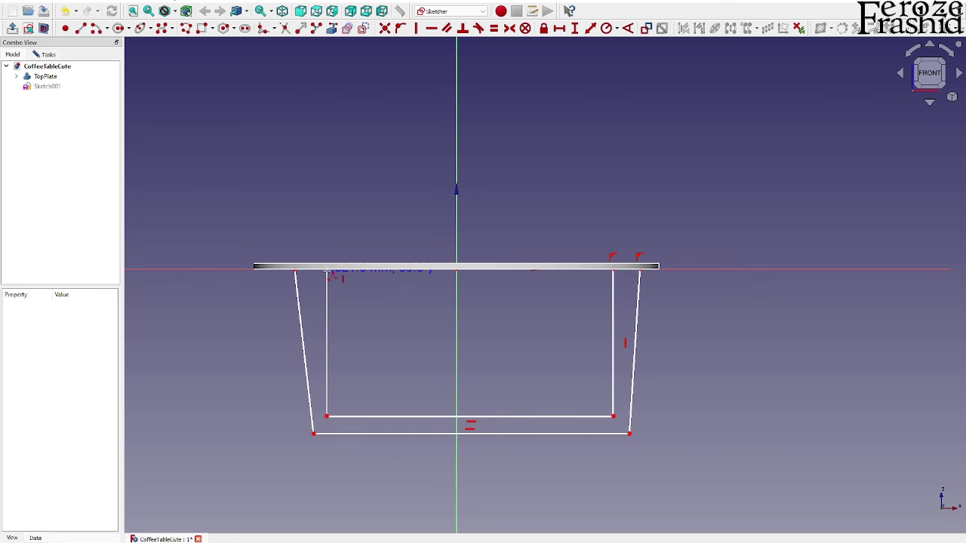
click(327, 269)
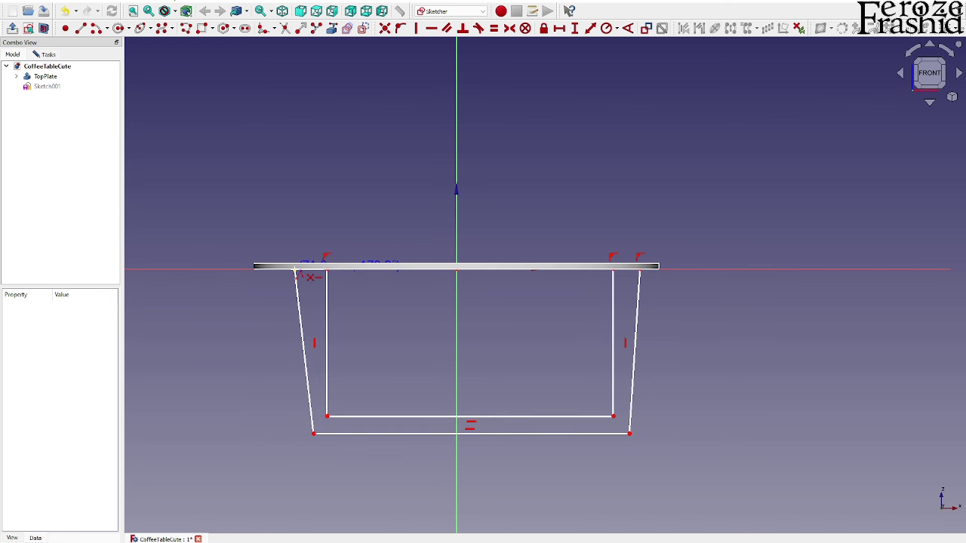
right_click(304, 303)
scroll(358, 335, up, 3)
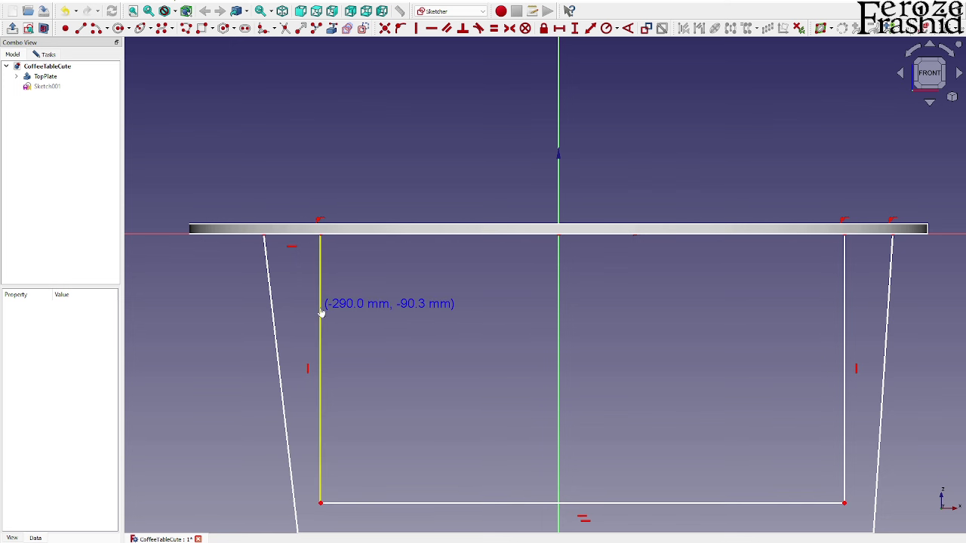
Hide TopPlate and constrain the two inner upper corners of the leg profile symmetric about the origin.
click(45, 76)
key(space)
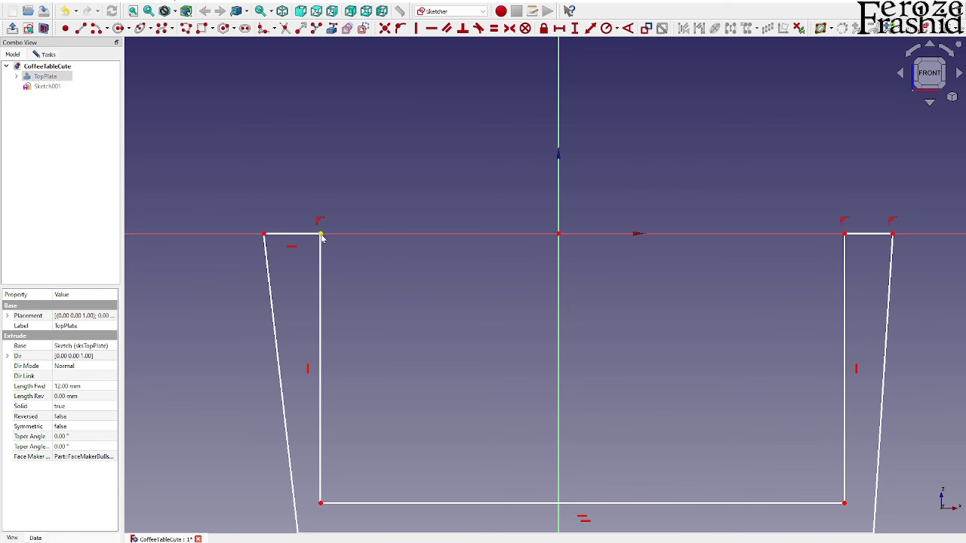
click(321, 235)
click(844, 234)
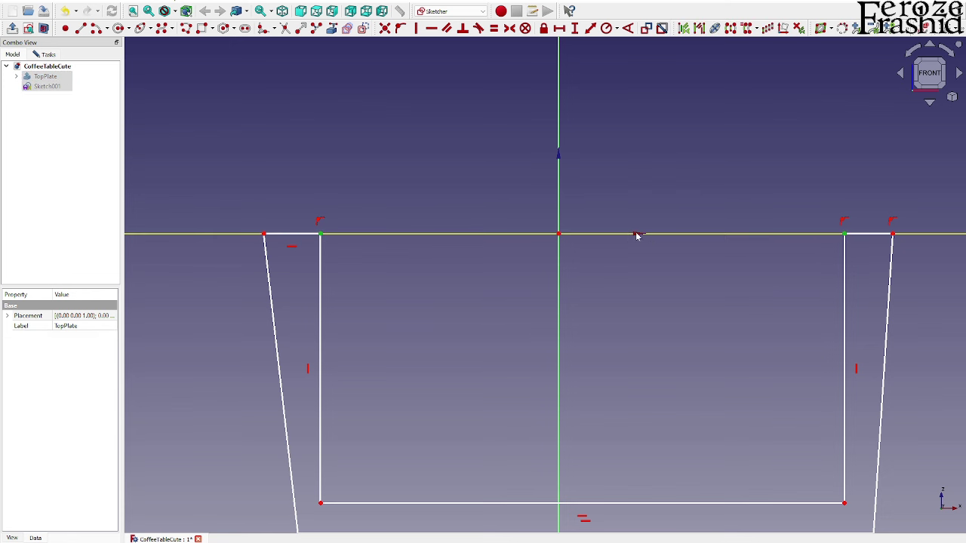
click(558, 234)
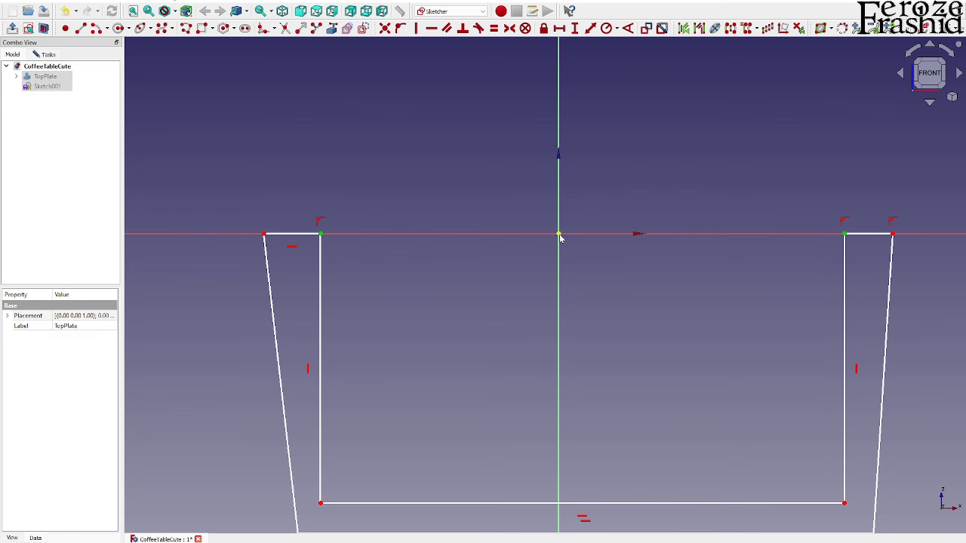
click(509, 28)
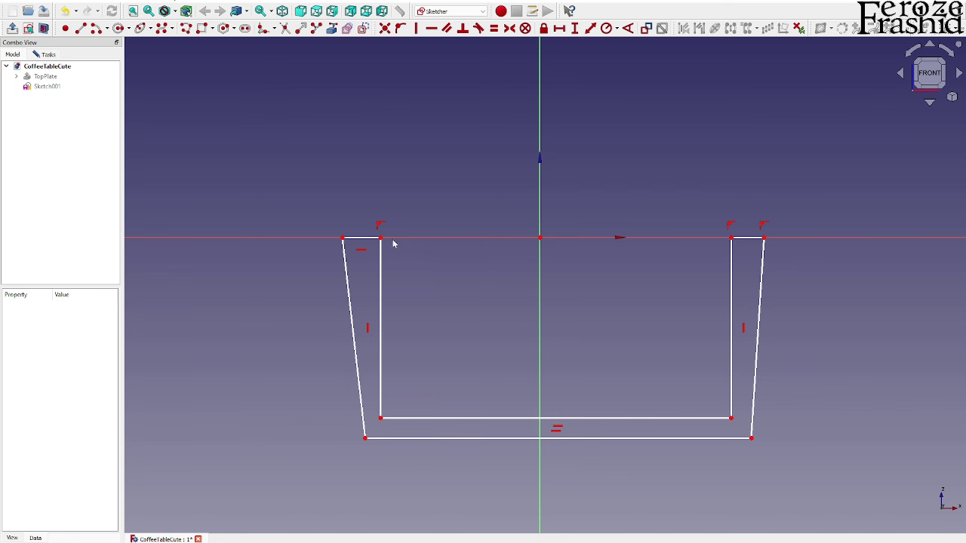
click(381, 238)
click(731, 238)
click(539, 238)
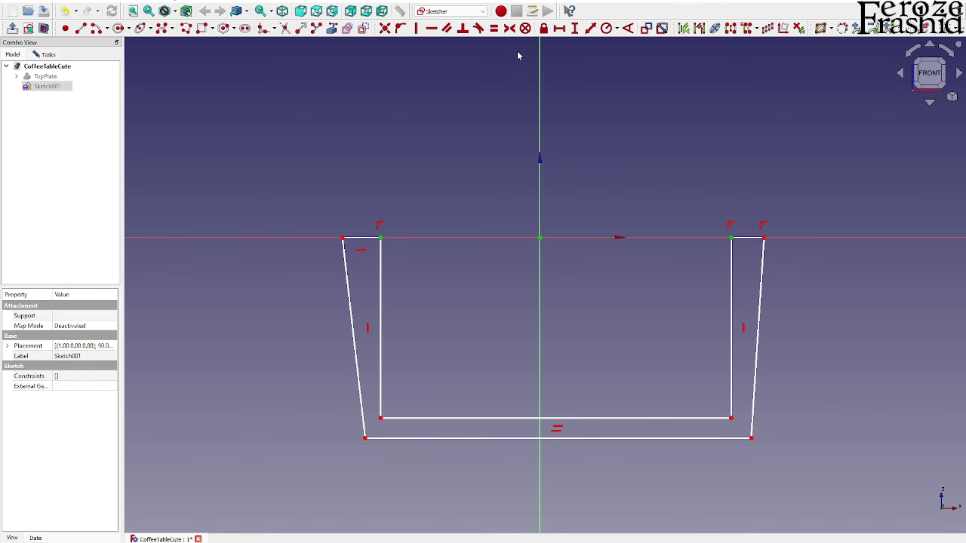
click(509, 28)
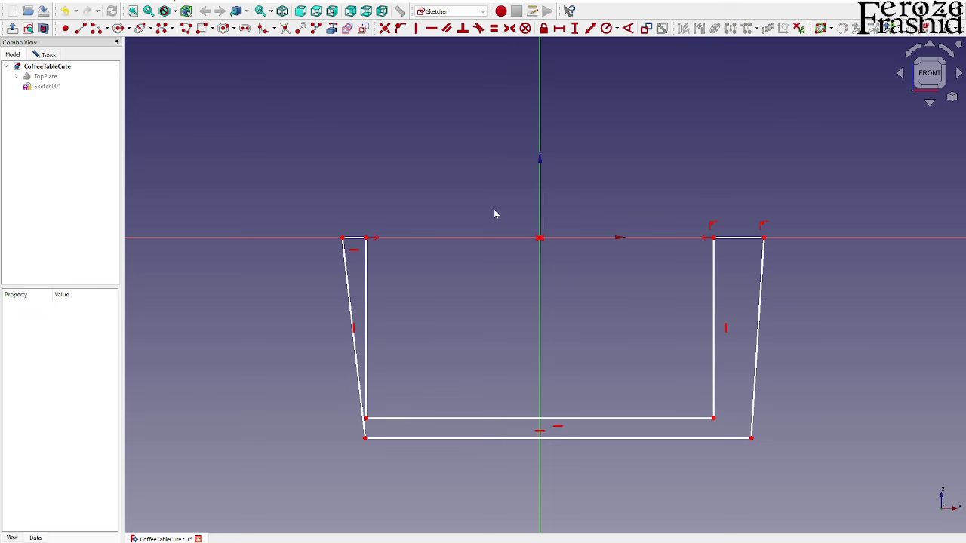
Move the left leg's slanted outer edge outward to widen the leg, and briefly show TopPlate to compare the profile with it.
key(c)
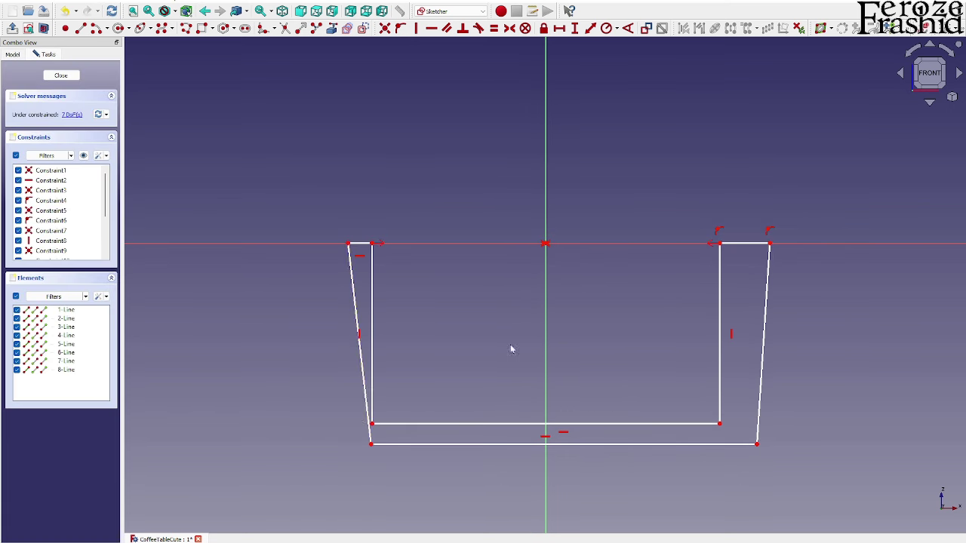
drag(365, 407, 348, 404)
click(35, 74)
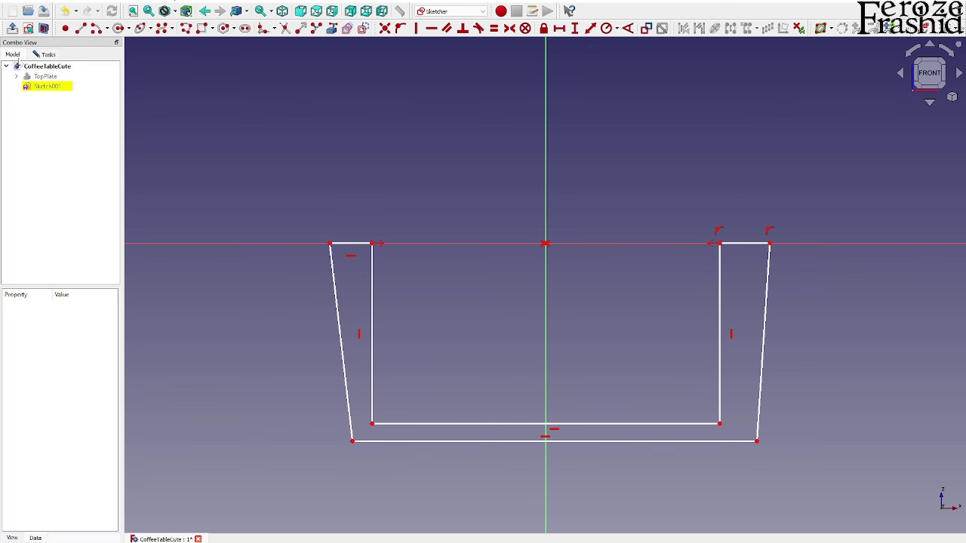
click(40, 76)
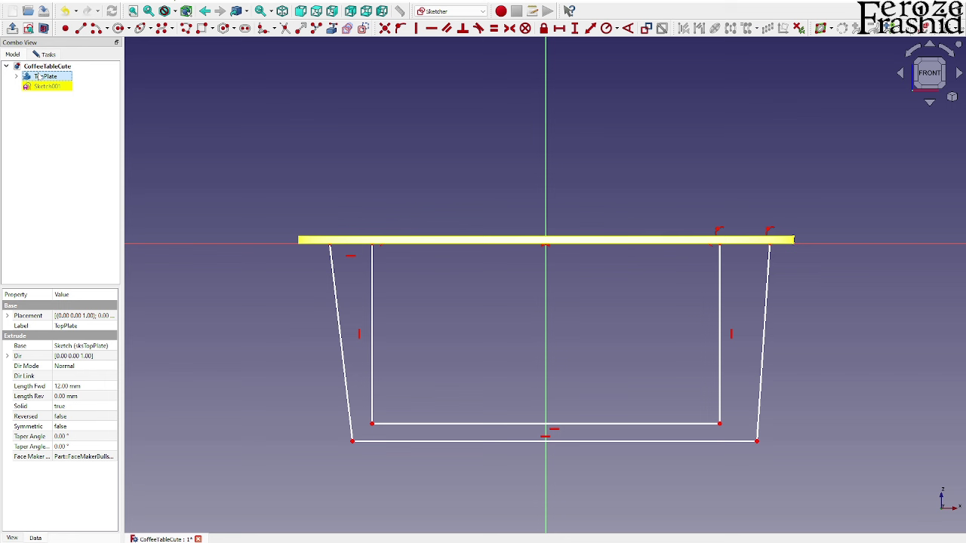
key(space)
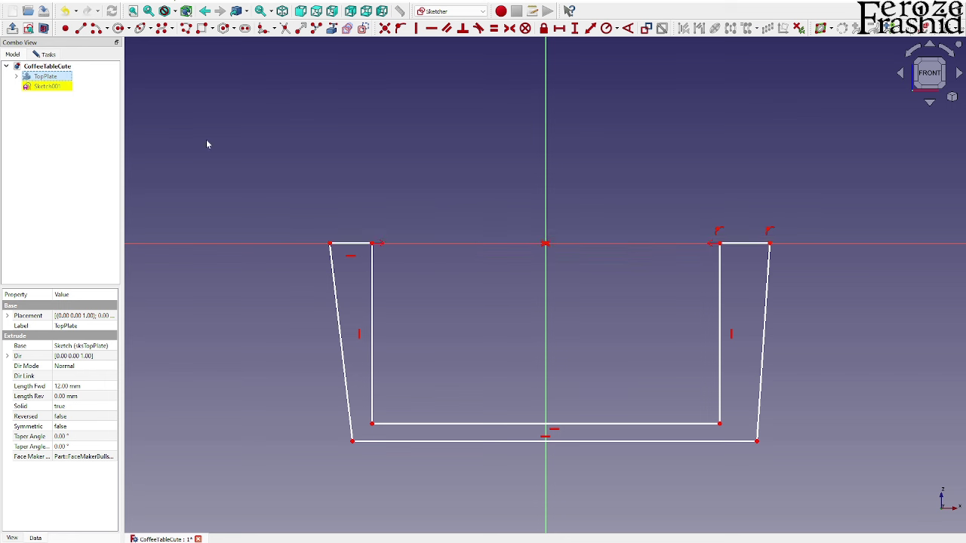
Constrain the horizontal distance between the left leg's inner upper corner and the origin to 315 mm.
click(355, 204)
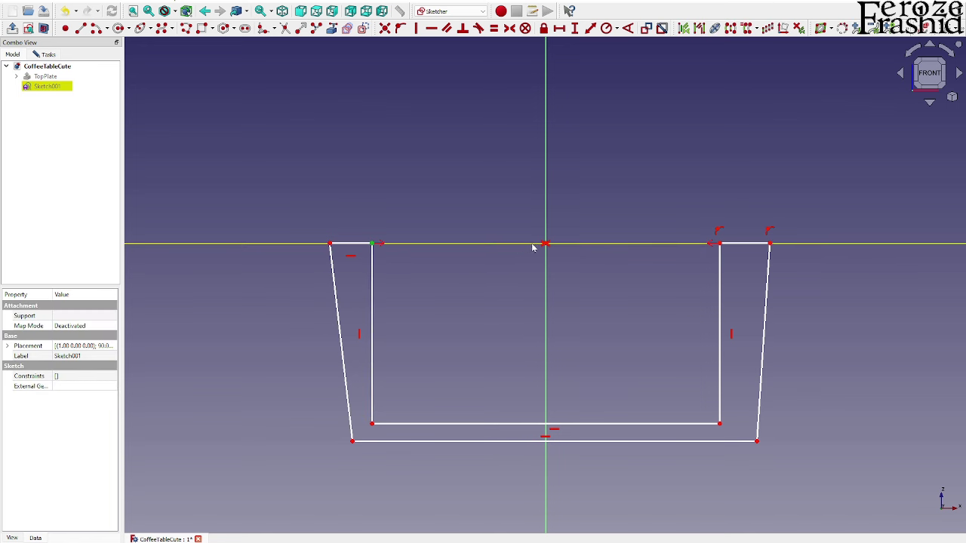
click(559, 28)
text(3)
key(BackSpace)
key(BackSpace)
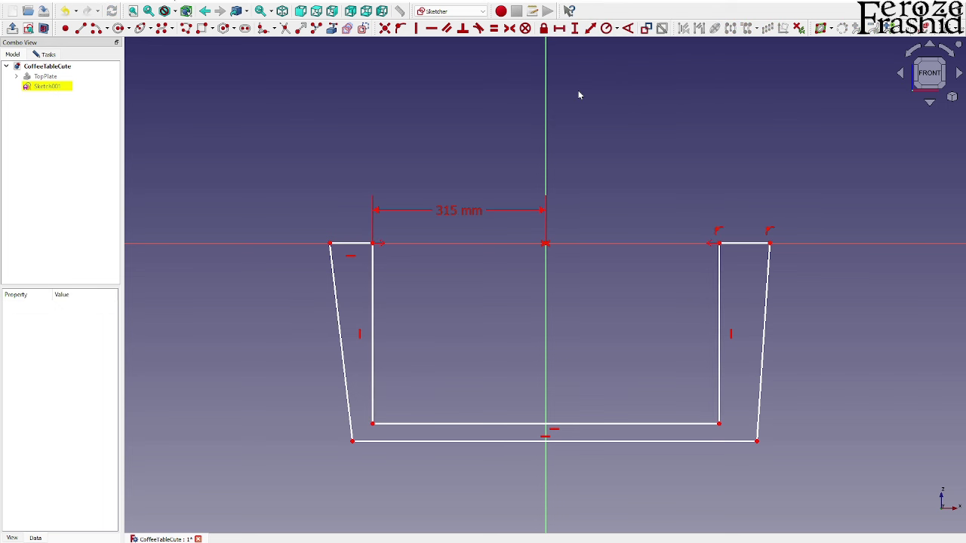
Set the left leg's top edge to 75 mm wide and place its dimension clear of the 315 mm one.
click(361, 244)
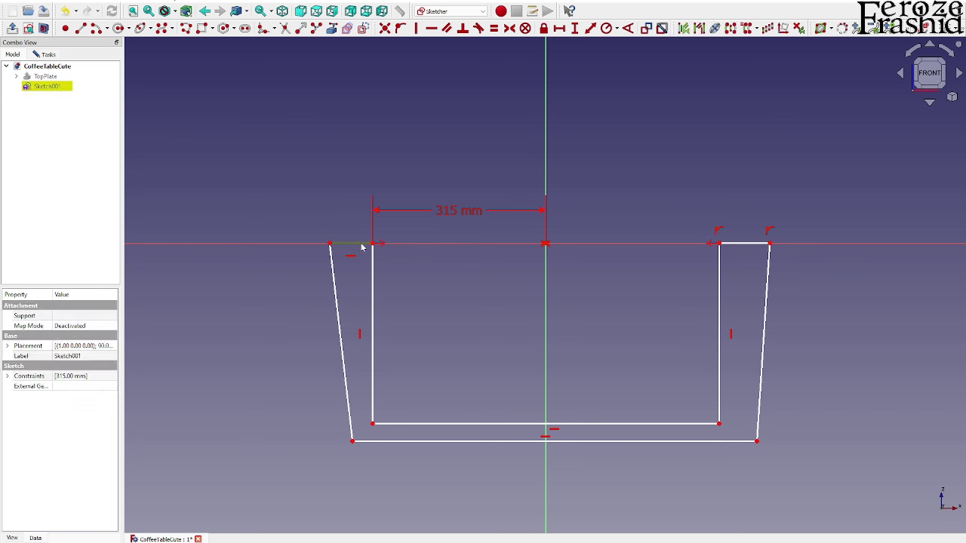
click(561, 29)
text(75)
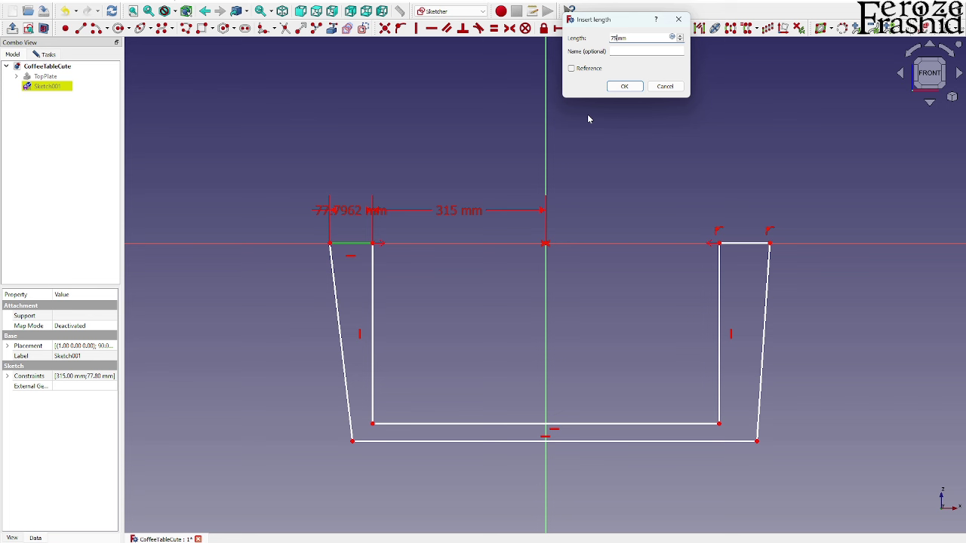
key(Return)
drag(351, 211, 286, 211)
Constrain the angle between the left leg's slanted outer edge and its top edge to 85°.
click(337, 290)
click(355, 244)
click(628, 29)
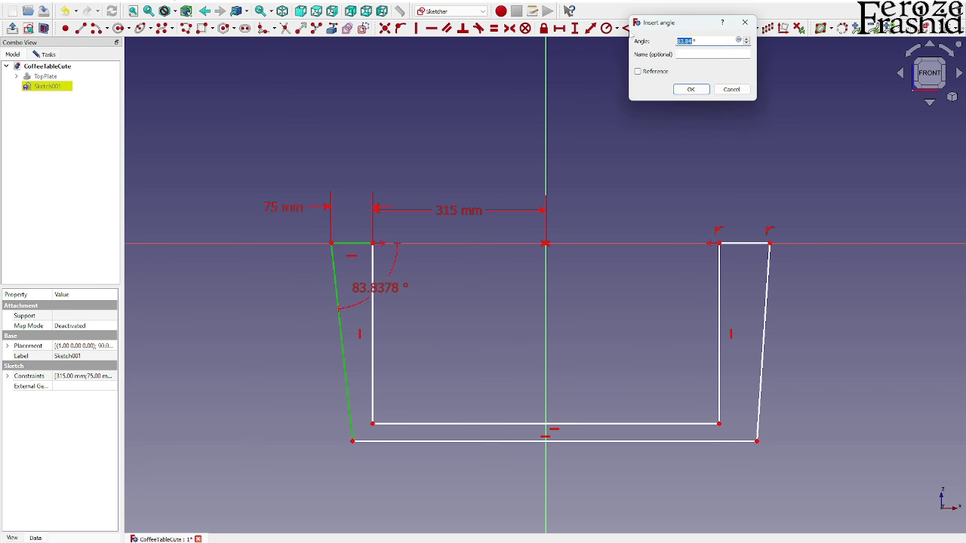
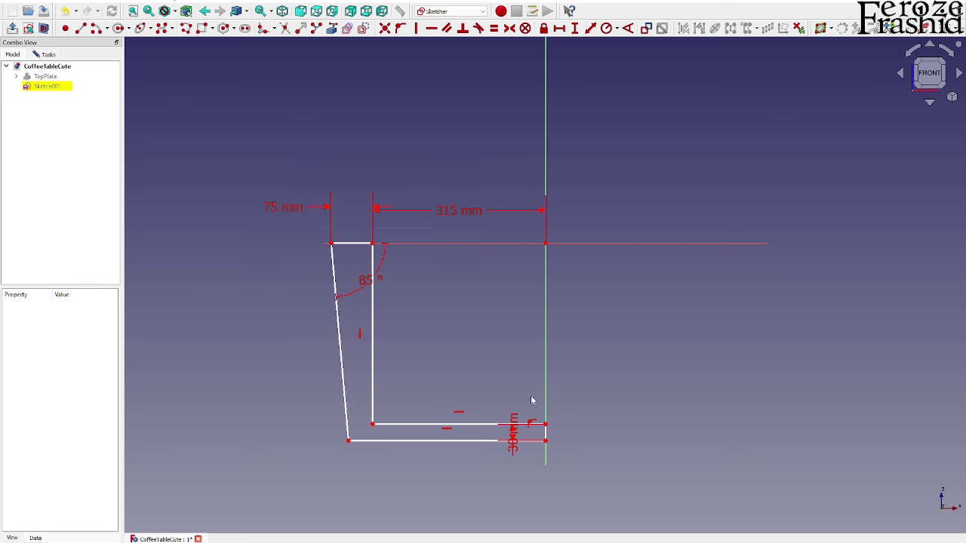
Constrain the left leg's inner vertical edge to 300 mm, and place this and the 30 mm base dimension clear of the profile.
drag(513, 436, 579, 394)
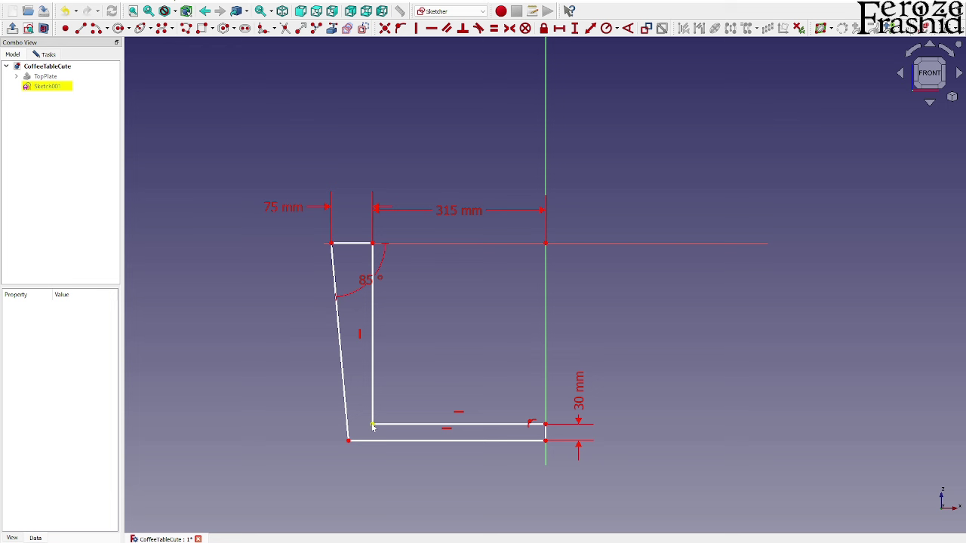
click(372, 319)
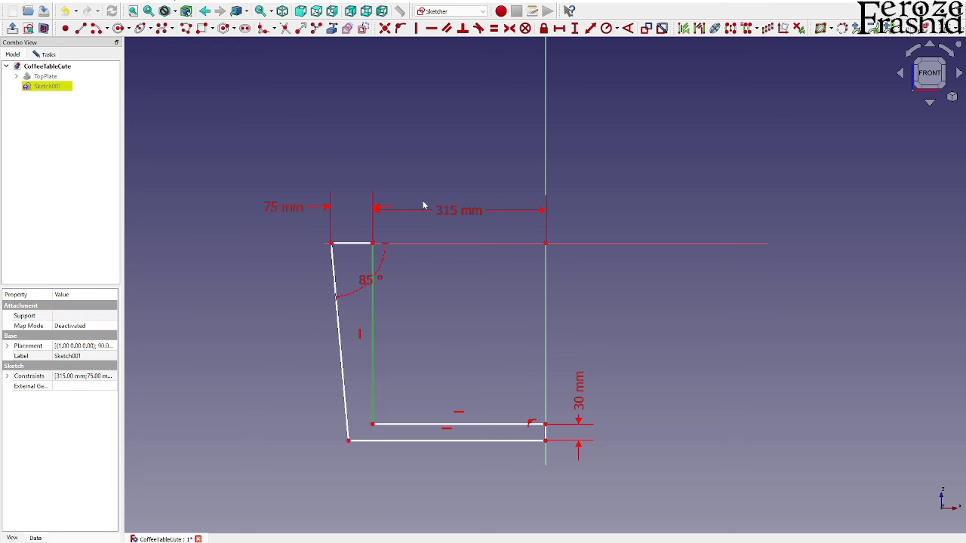
click(575, 28)
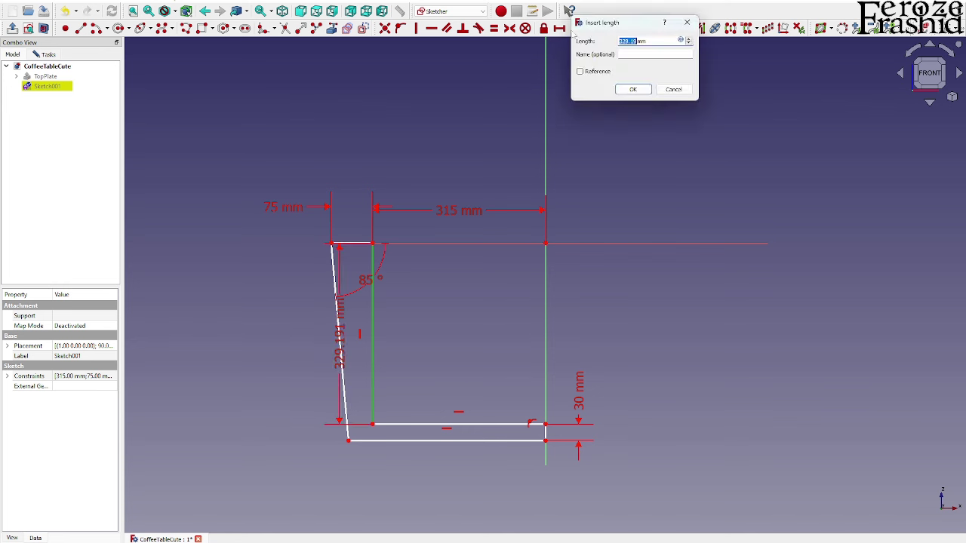
text(30)
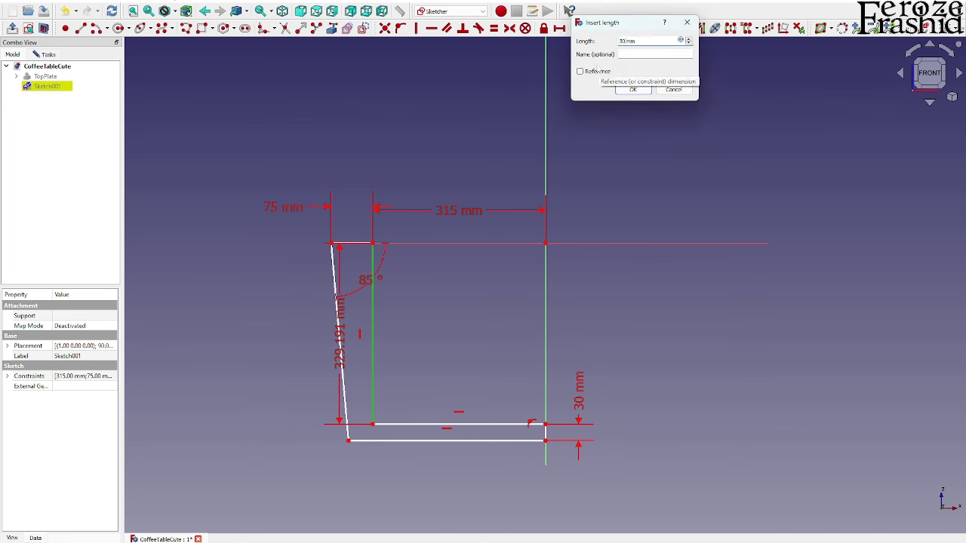
text(0)
key(Return)
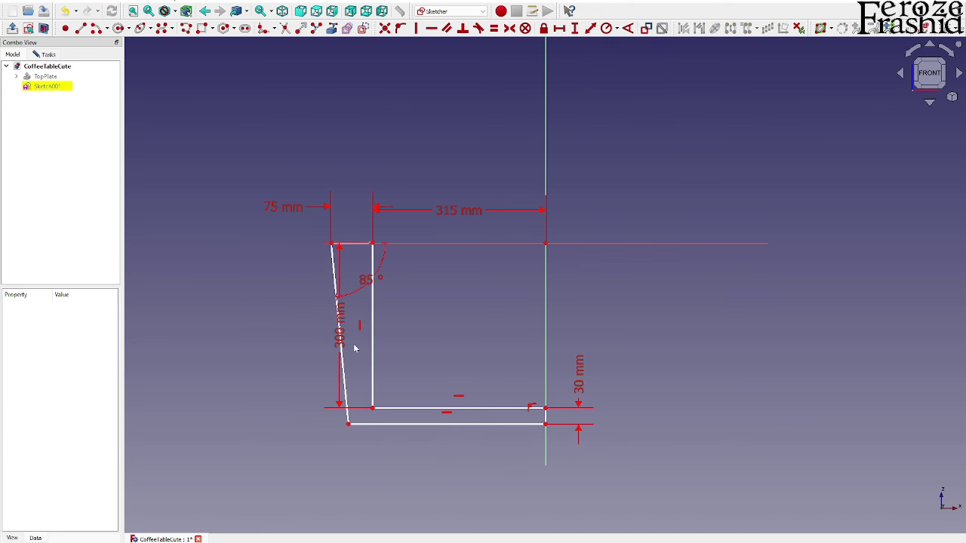
drag(340, 339, 413, 328)
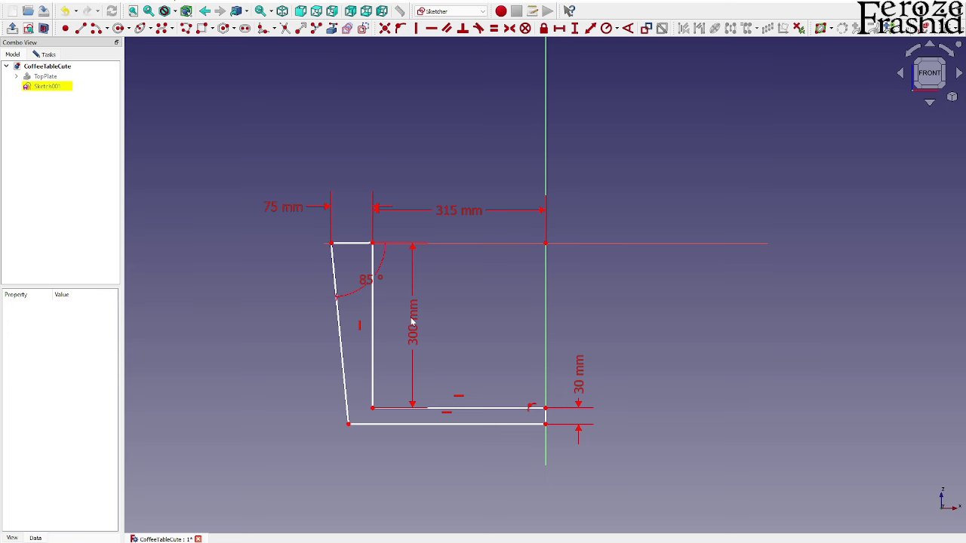
Change the vertical dimension of the left leg's inner edge to 16.5 in.
double_click(412, 322)
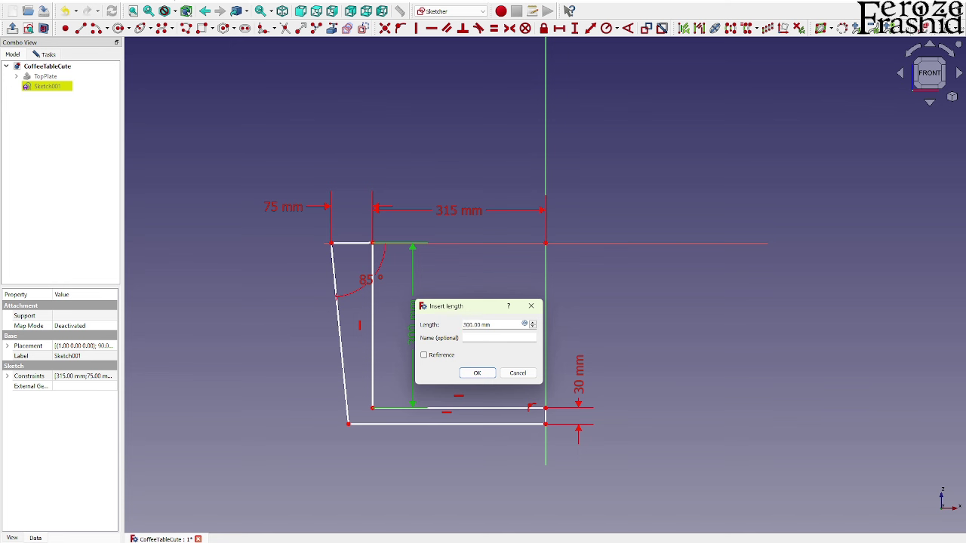
text(16.5in)
key(Return)
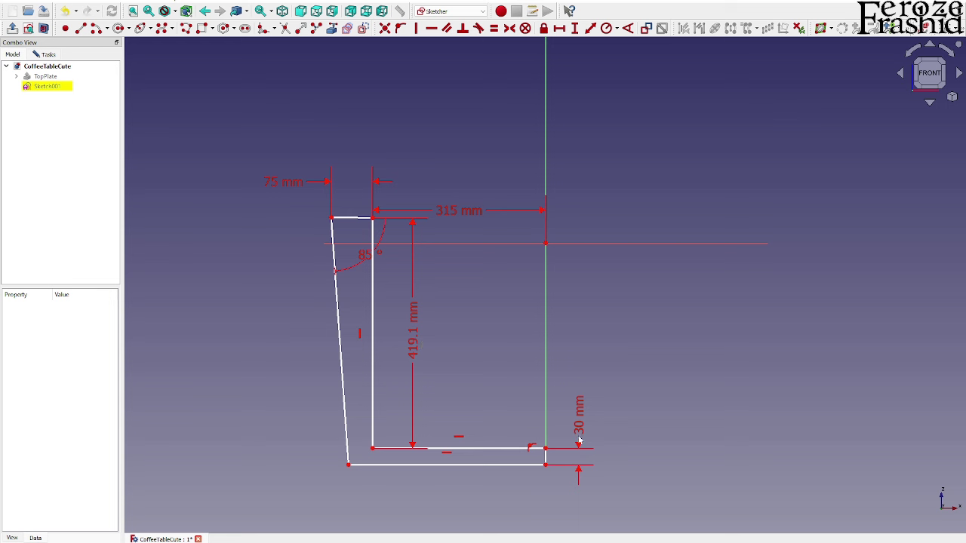
Set the height of the left leg's inner edge to 380 mm.
double_click(418, 357)
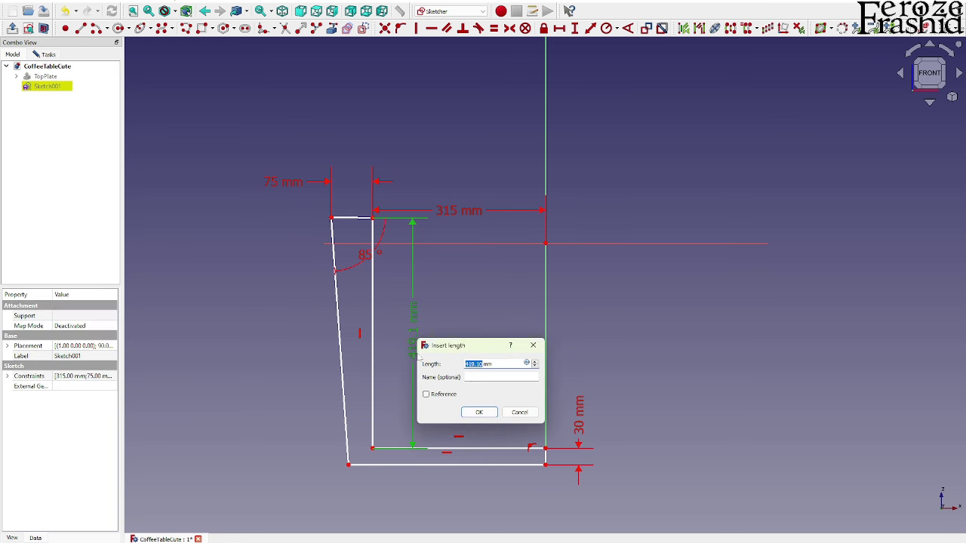
text(380)
key(Return)
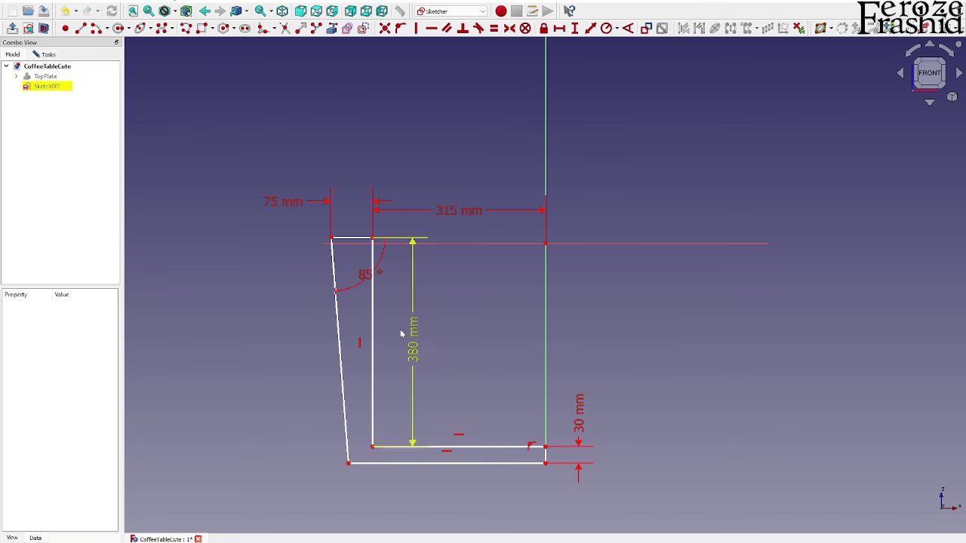
Constrain the leg's inner top corner onto the horizontal axis and make the leg's short top edge horizontal.
click(372, 238)
click(417, 244)
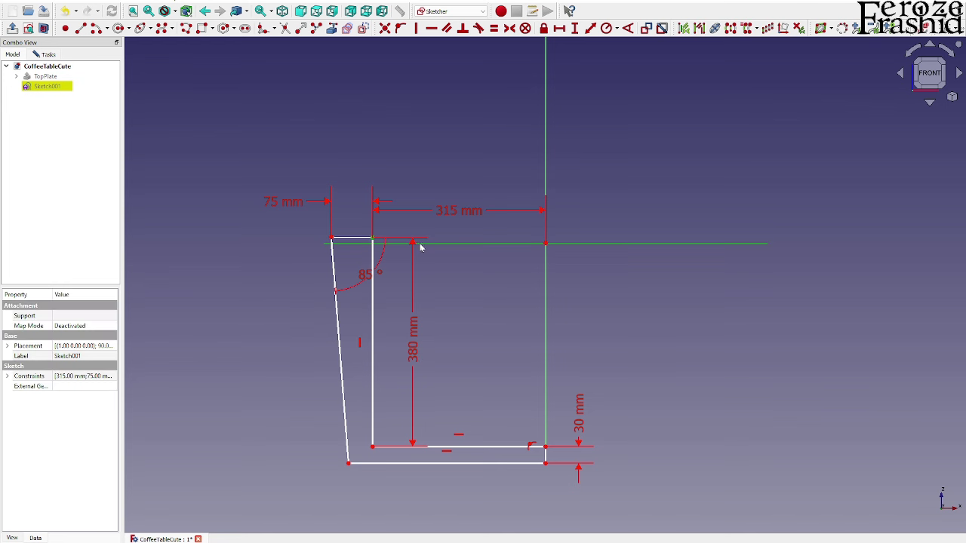
click(402, 32)
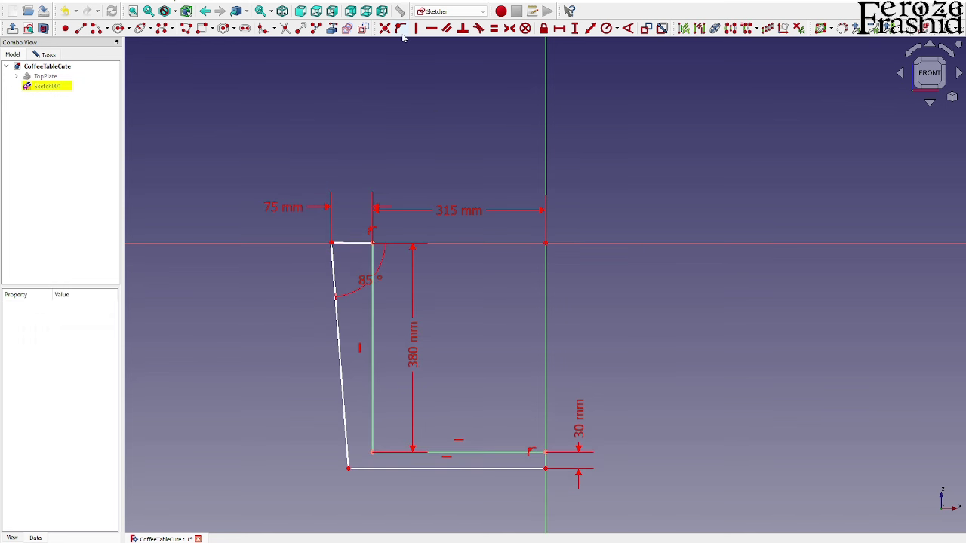
click(351, 243)
click(431, 28)
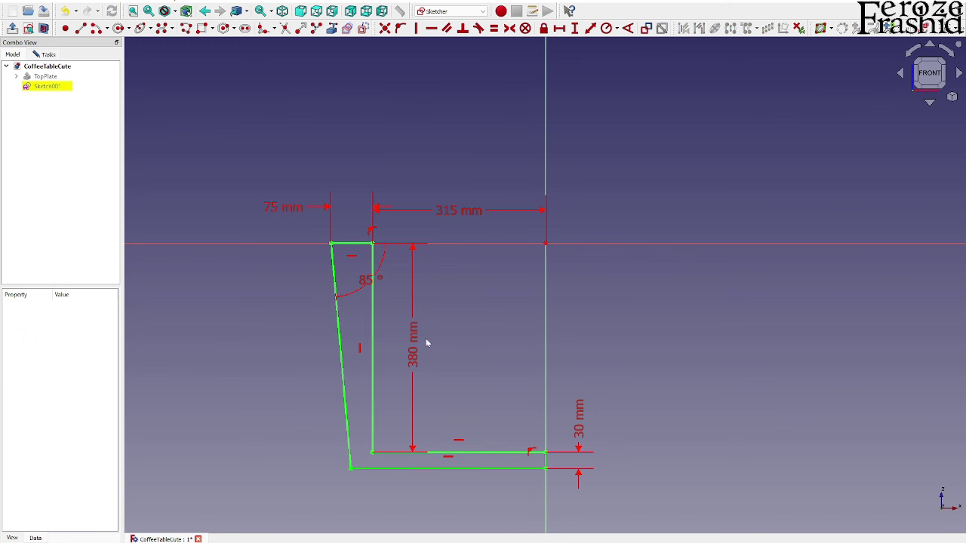
Close the leg-frame sketch and rename it sksSupport1.
click(48, 56)
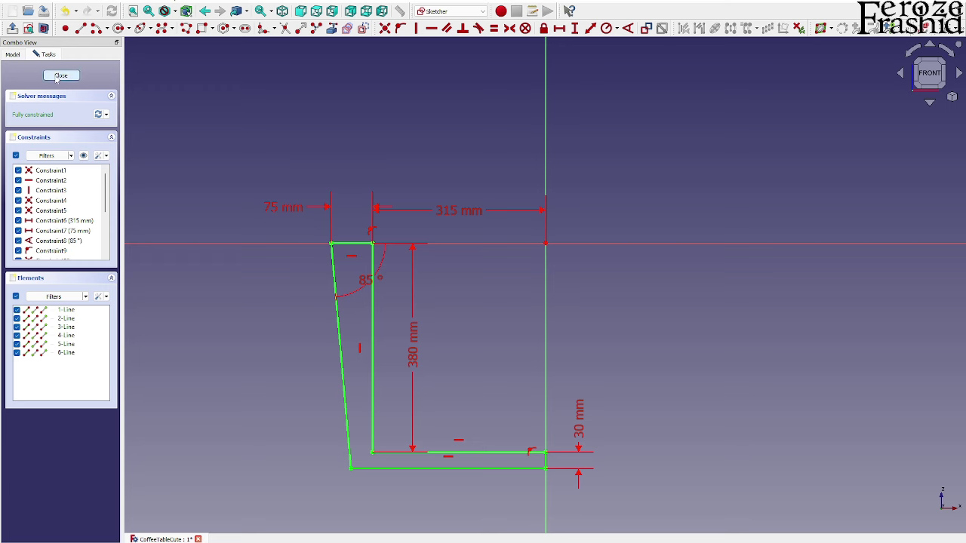
click(60, 75)
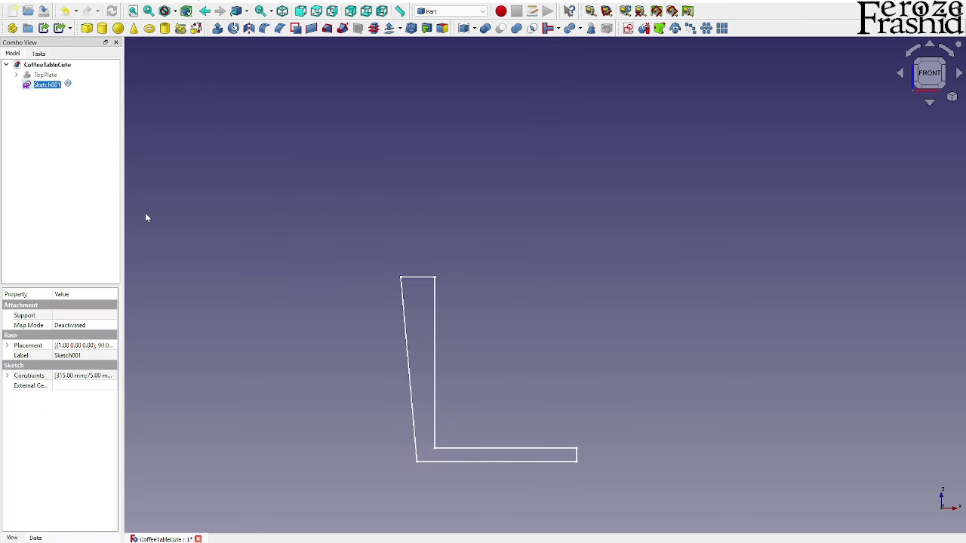
key(F2)
text(s)
text(ksSuppor)
text(t1)
key(Return)
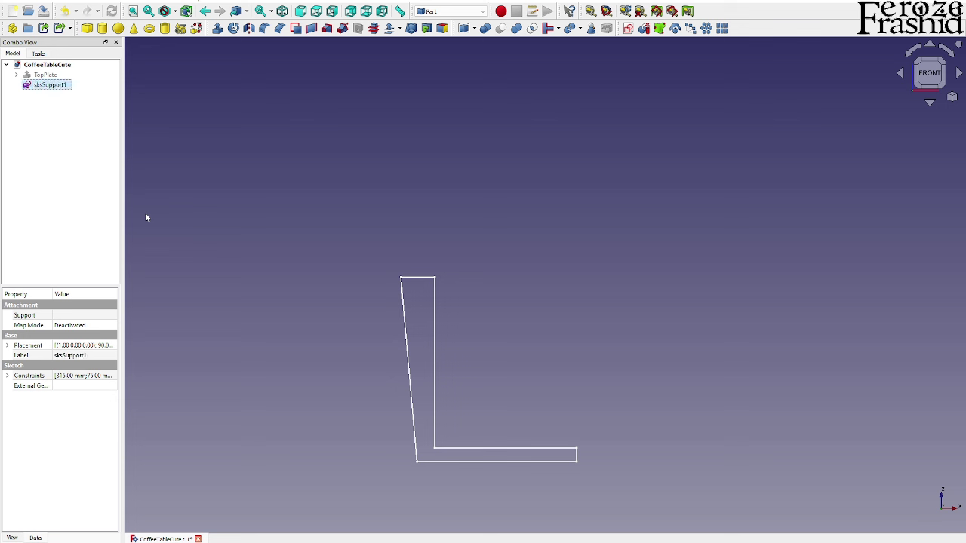
Extrude sksSupport1 symmetrically along its normal to a 12 mm length as a solid.
click(217, 29)
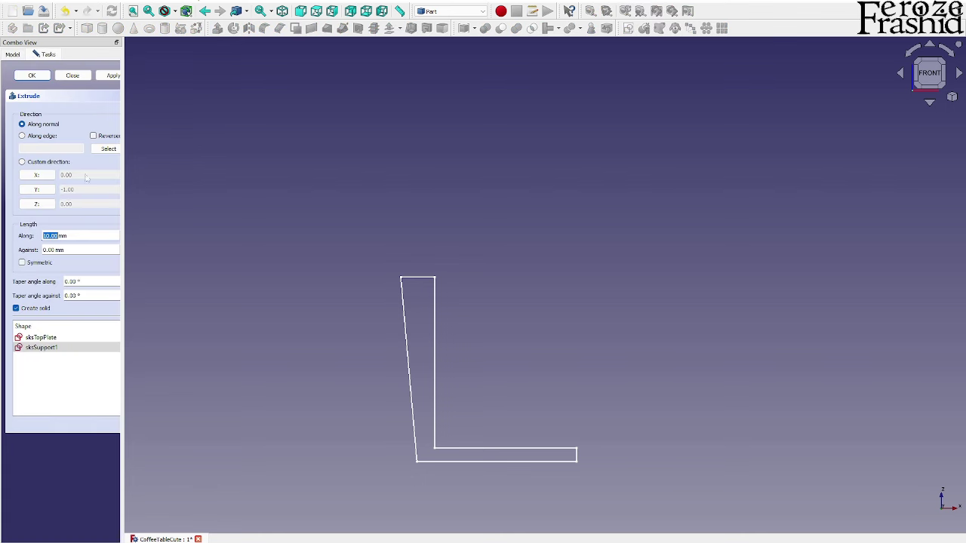
text(12)
click(30, 263)
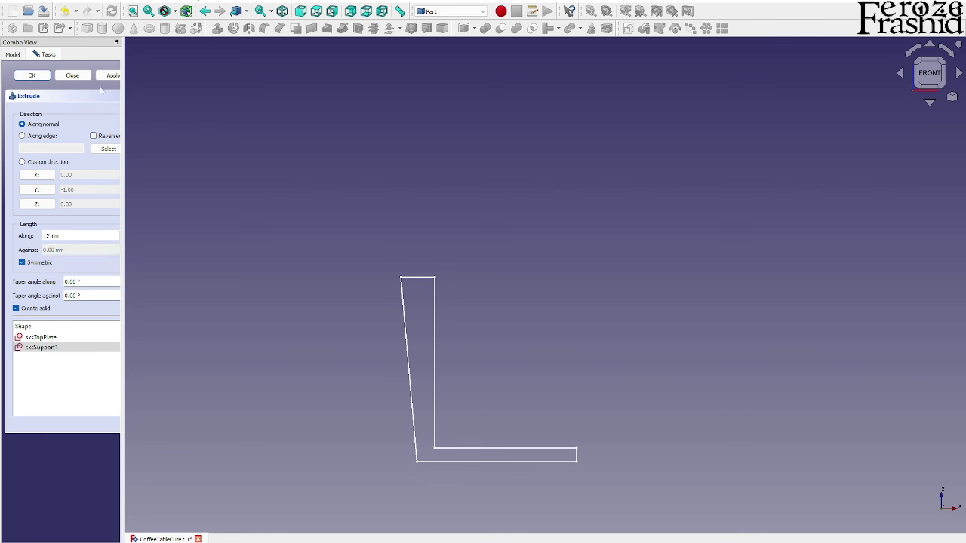
click(106, 77)
click(45, 75)
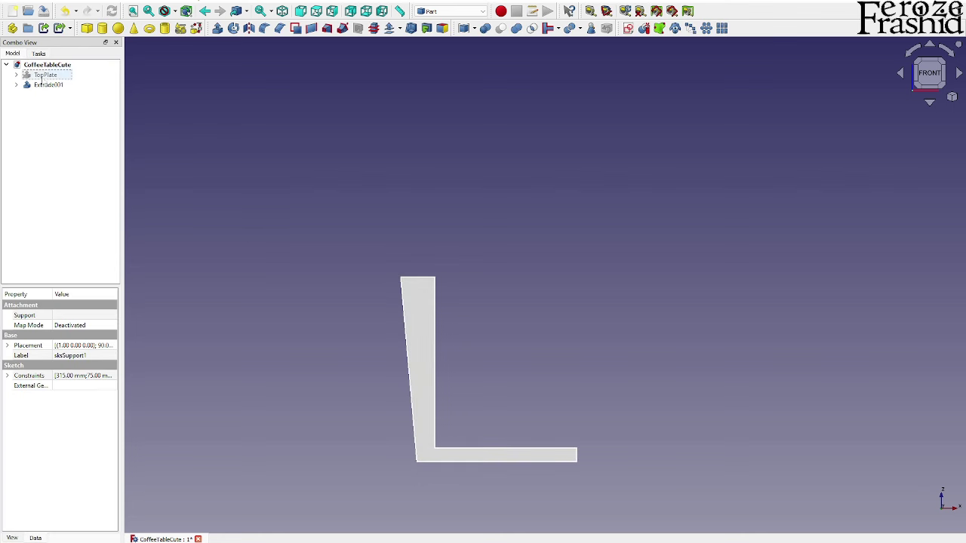
Make the TopPlate visible again and view it together with the extruded support from an angle.
key(space)
middle_drag(447, 269, 426, 295)
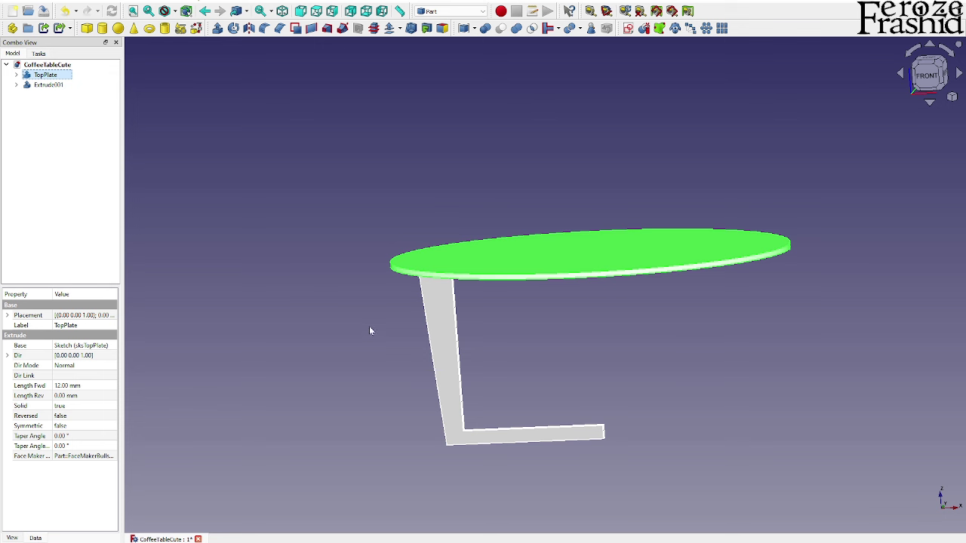
click(486, 318)
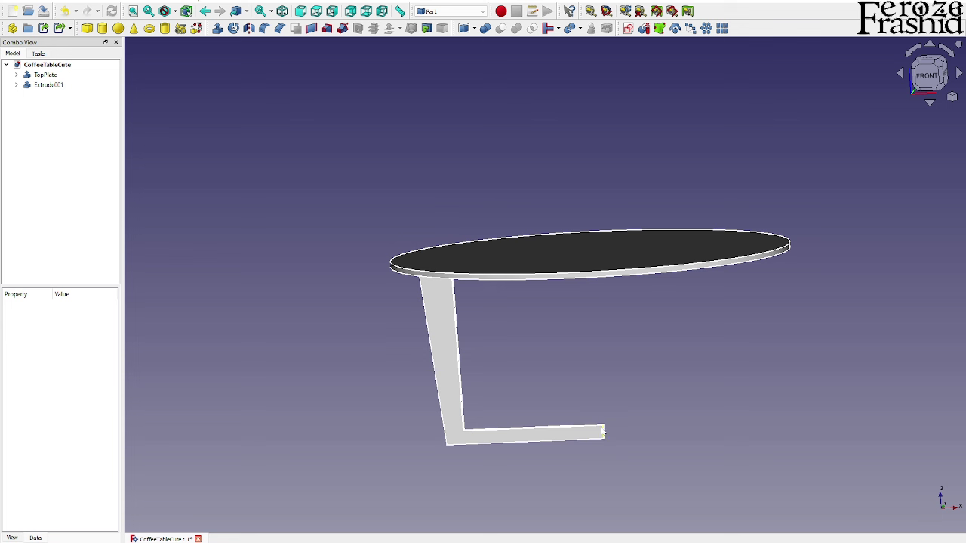
Rename the extruded leg support as HalfSupport1.
click(38, 85)
click(36, 85)
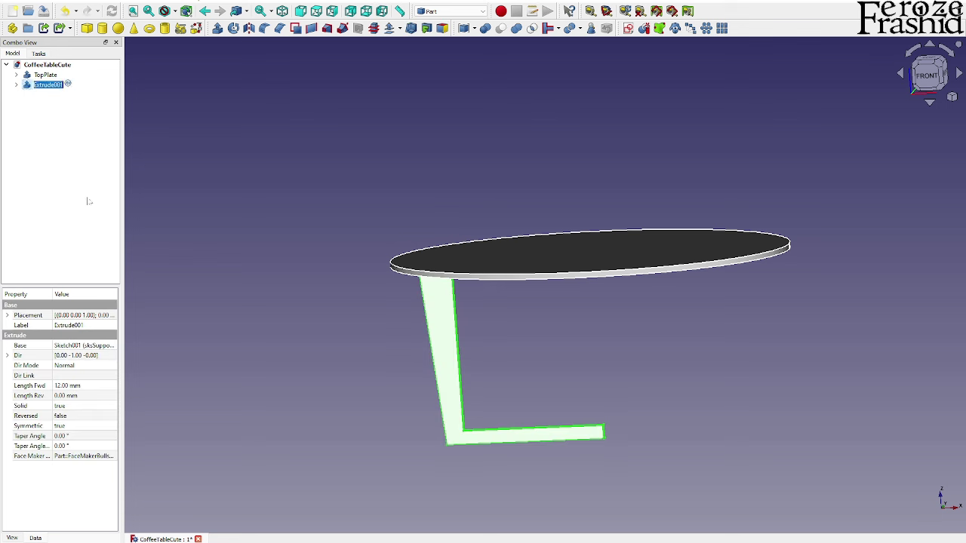
text(HalfSupport1)
key(Return)
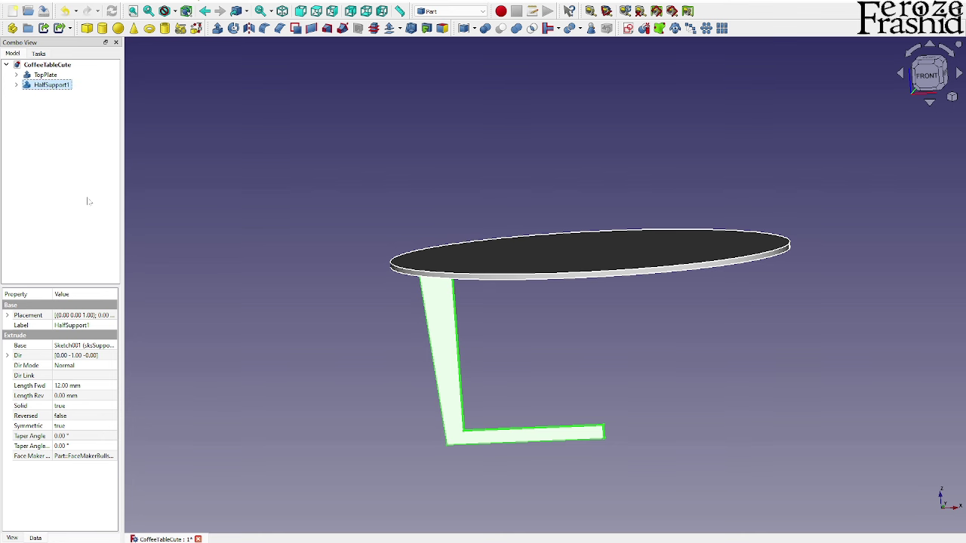
Open sksSupport1 for editing and sketch a rectangle about 20 mm high across the leg's inner vertical edge, near mid-height.
click(16, 84)
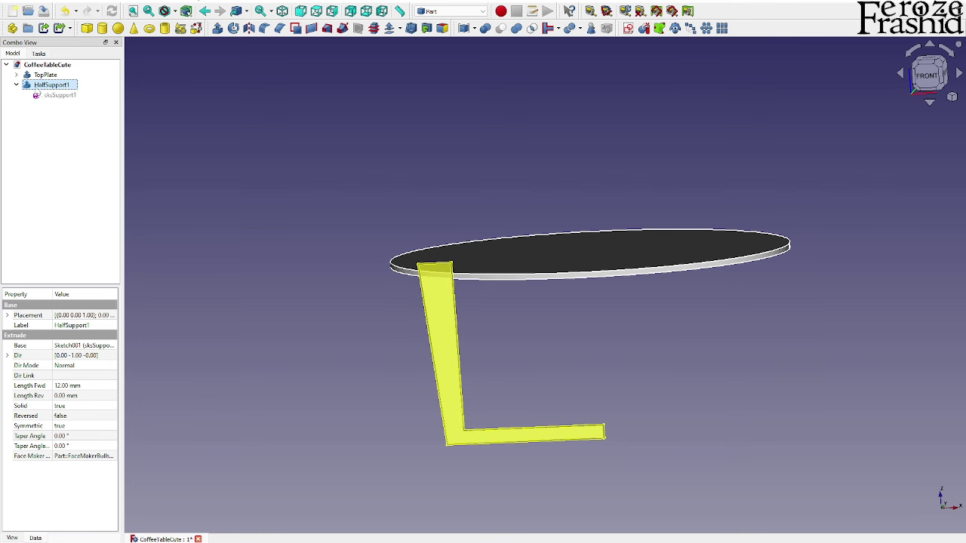
double_click(51, 95)
scroll(449, 394, up, 2)
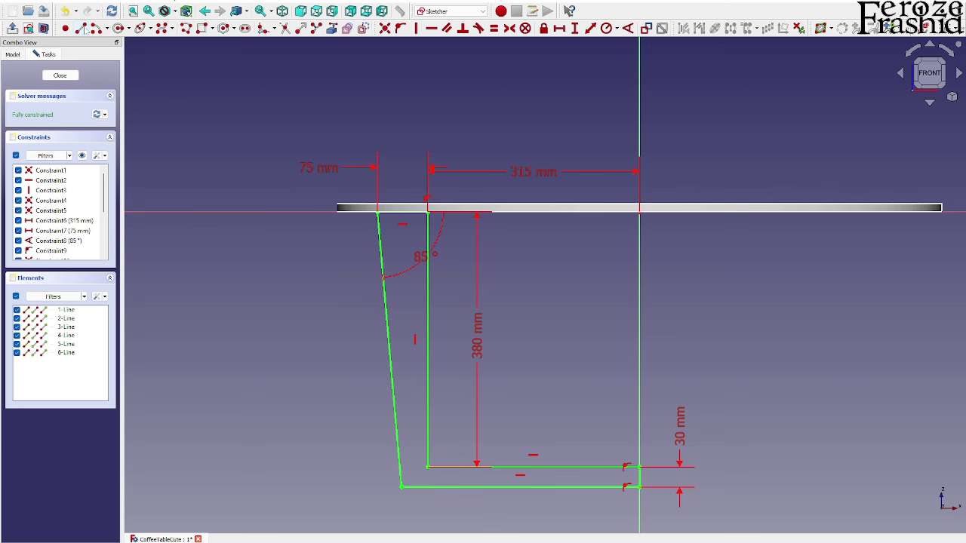
scroll(431, 337, up, 2)
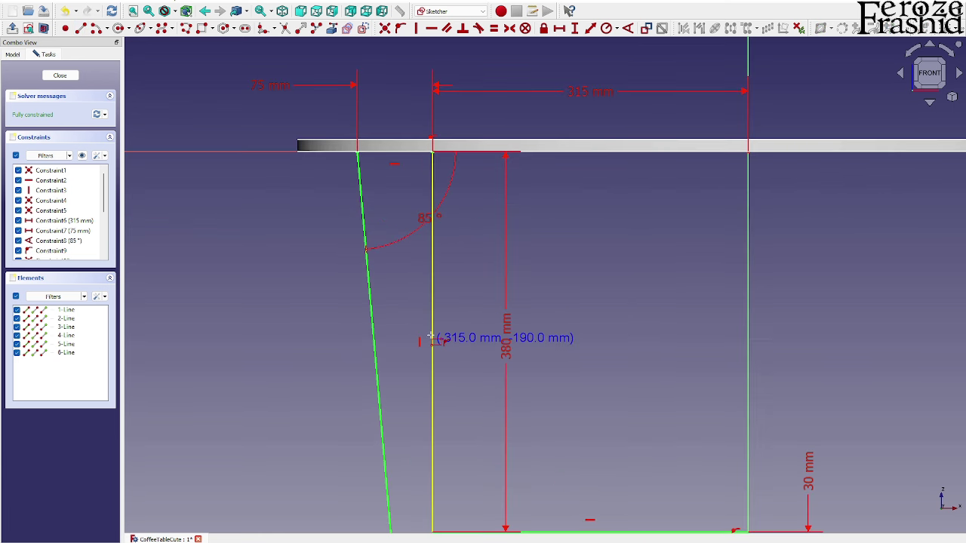
drag(418, 330, 452, 354)
right_click(441, 348)
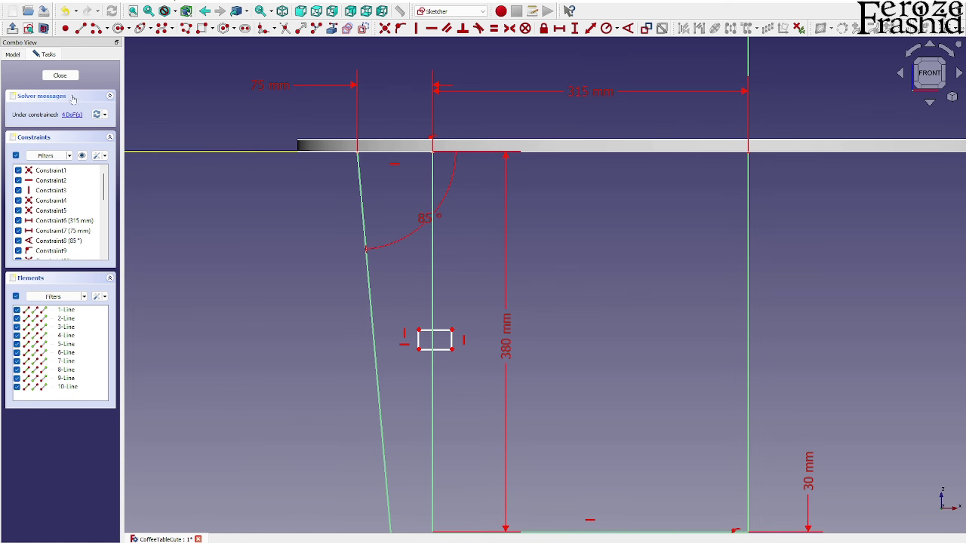
Close the leg sketch and reopen sksSupport1 for editing.
click(60, 75)
click(54, 75)
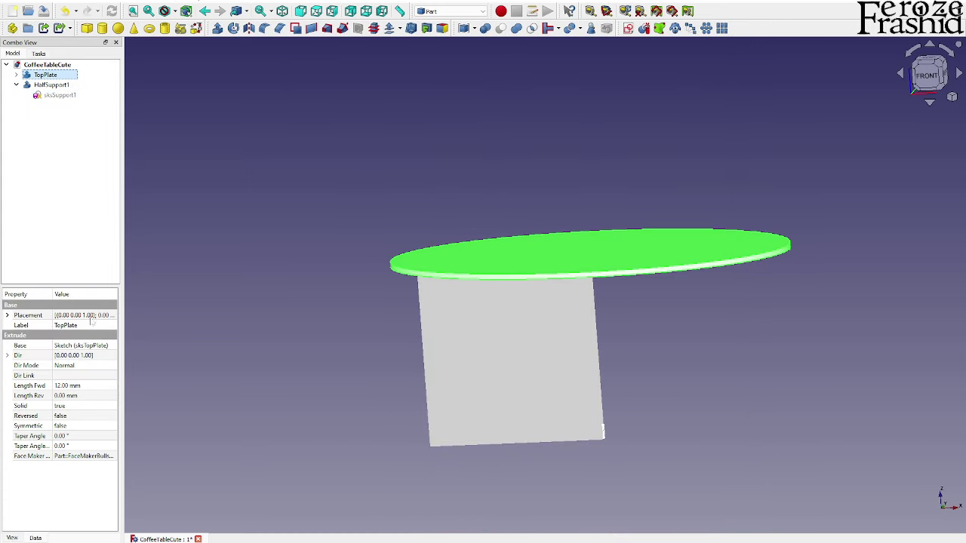
double_click(60, 95)
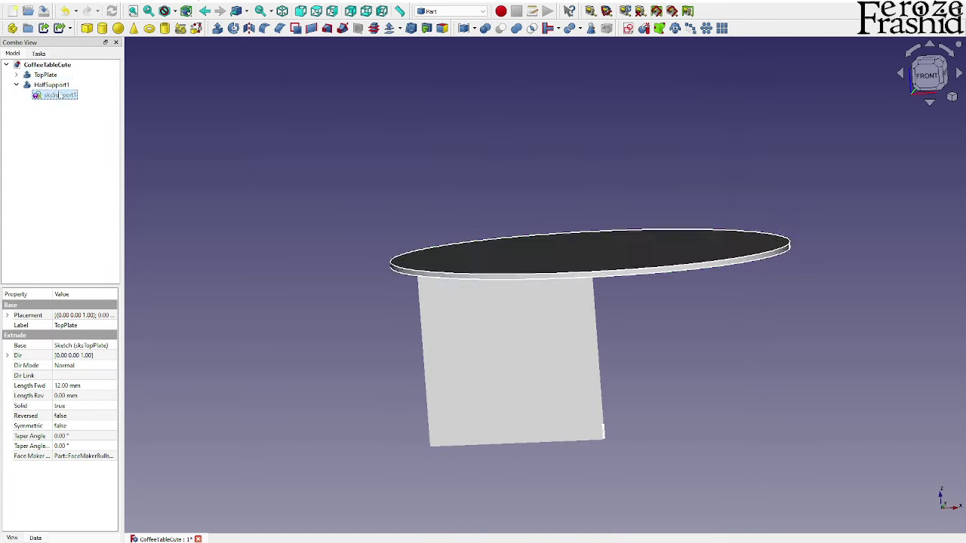
Constrain the small rectangle's height to 12 mm and place the dimension clear of the shape.
scroll(448, 379, up, 4)
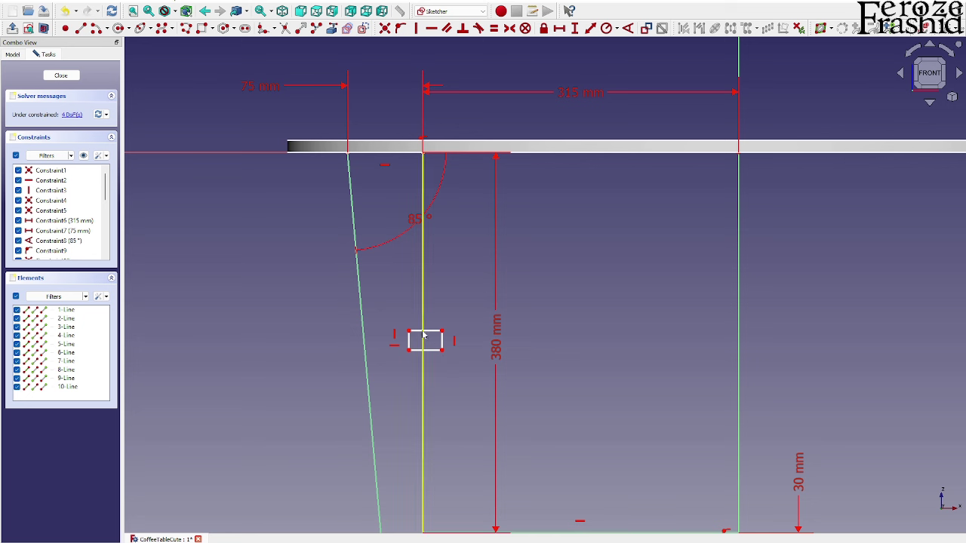
click(443, 343)
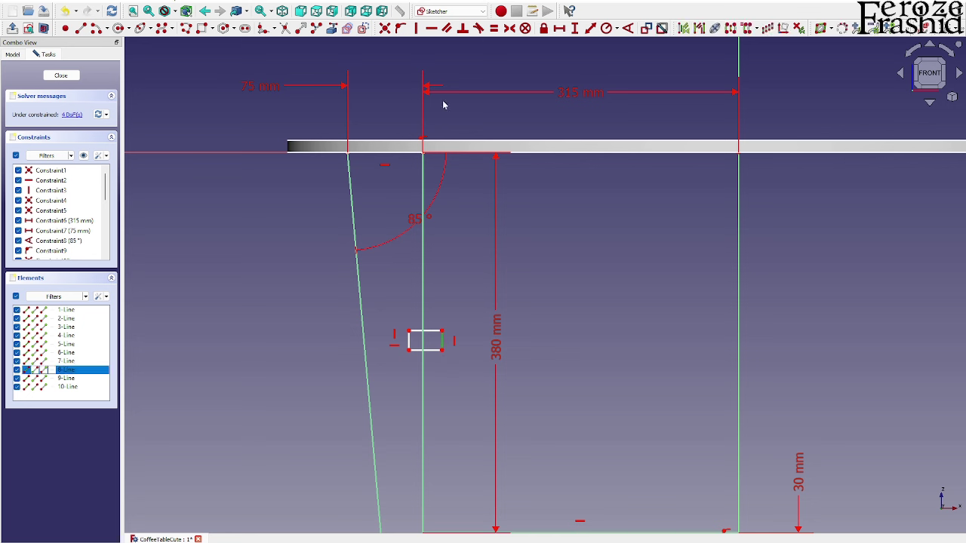
click(574, 28)
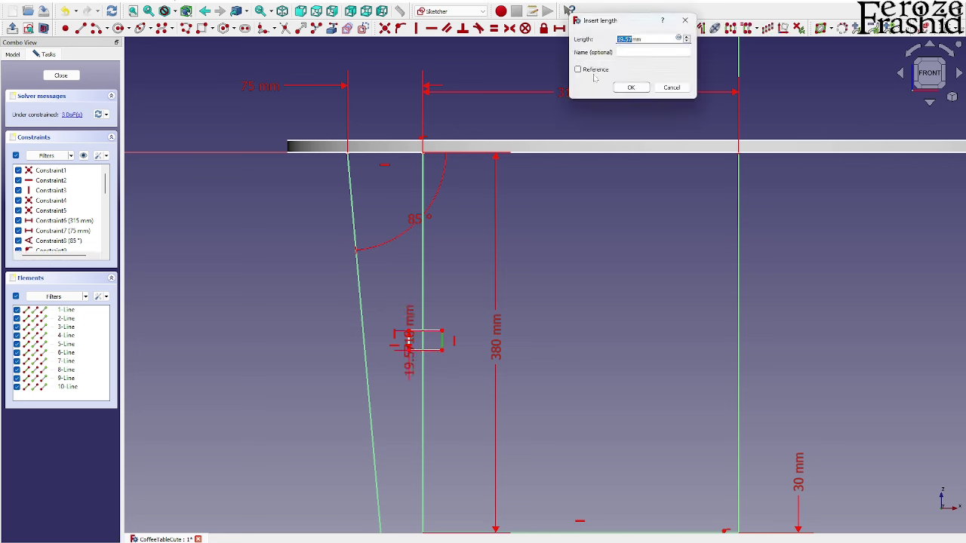
text(12)
key(Return)
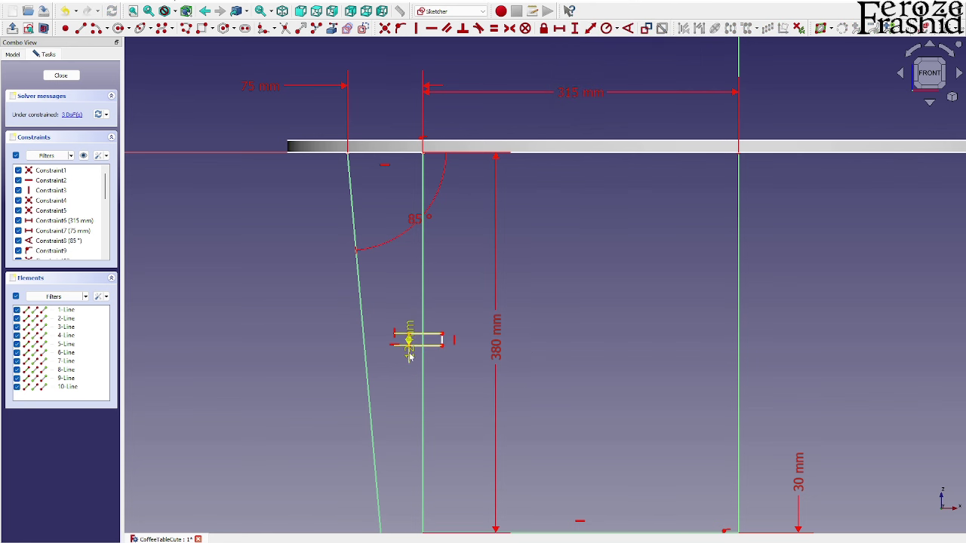
mouse_move(410, 354)
mouse_down()
mouse_move(448, 295)
mouse_move(465, 287)
mouse_move(465, 298)
mouse_up()
Trim the part of the rectangle inside the leg and the inner-edge segment it spans, leaving a tab joined to the leg outline.
scroll(419, 341, up, 2)
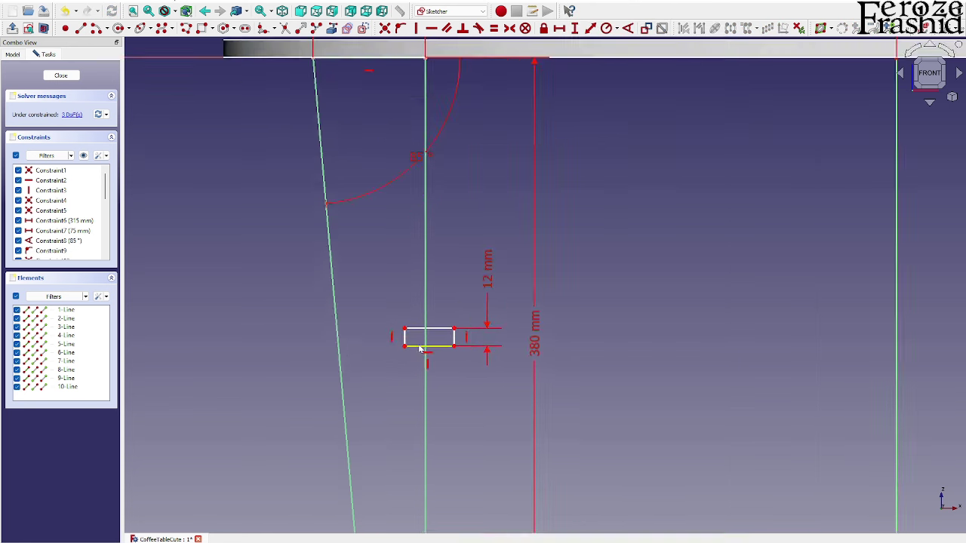
click(282, 28)
click(405, 337)
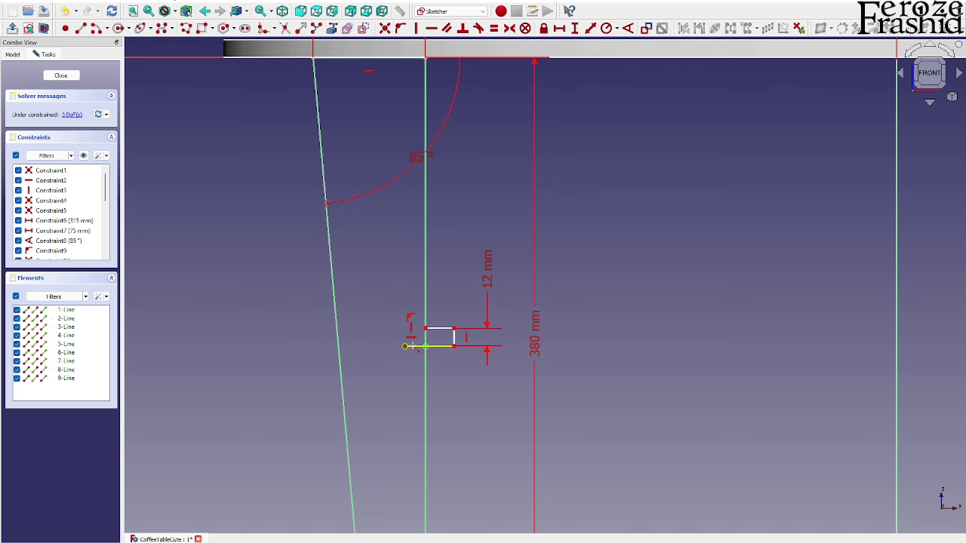
click(411, 346)
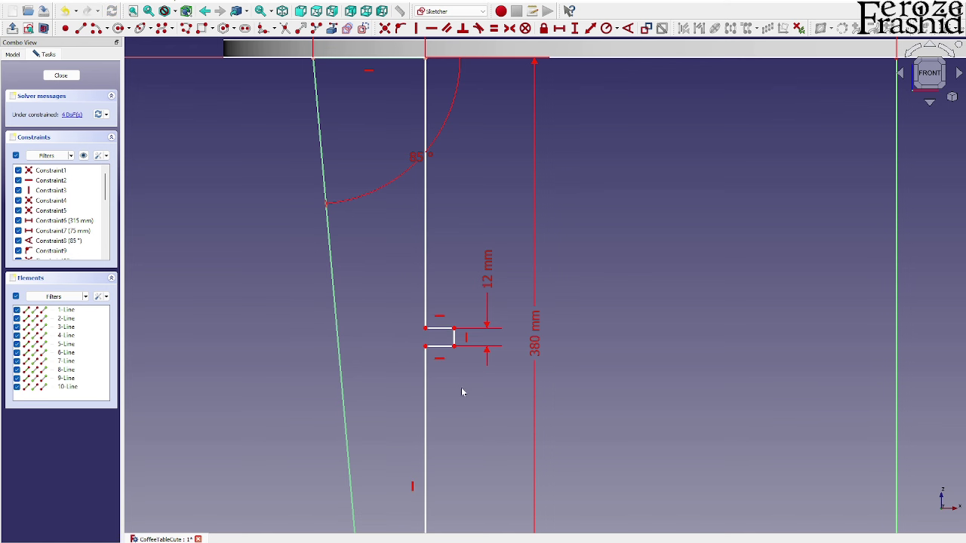
Constrain the inner edge segment above the tab to a vertical length of 190 mm.
scroll(463, 391, down, 3)
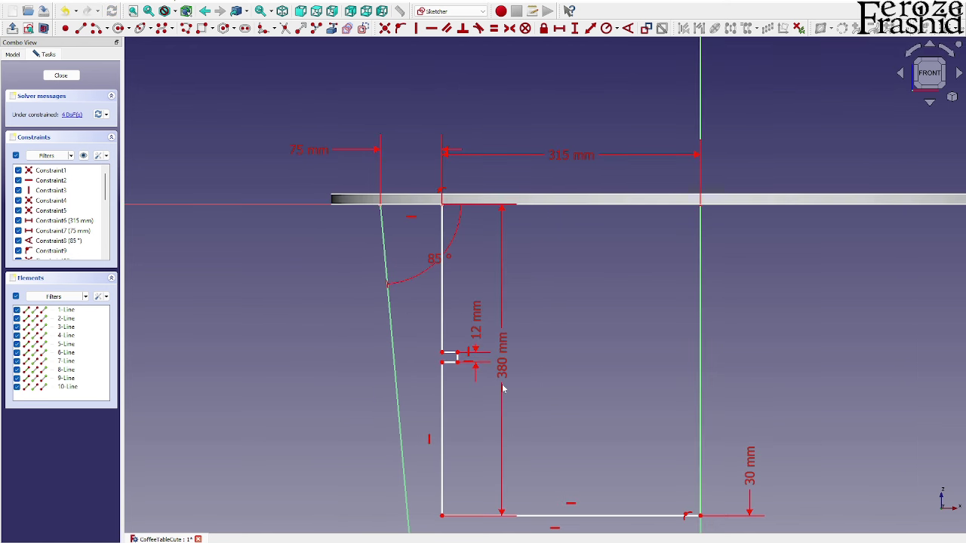
scroll(464, 370, up, 2)
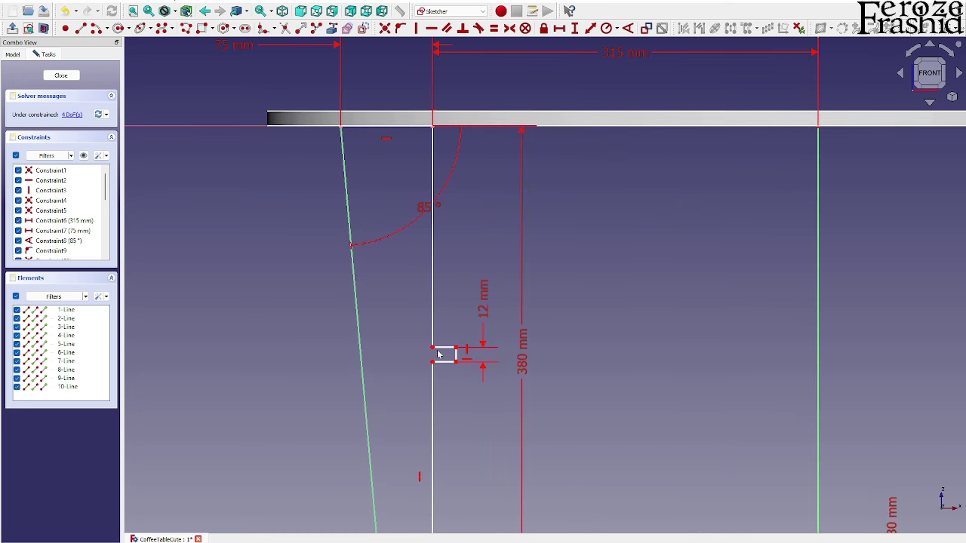
click(432, 302)
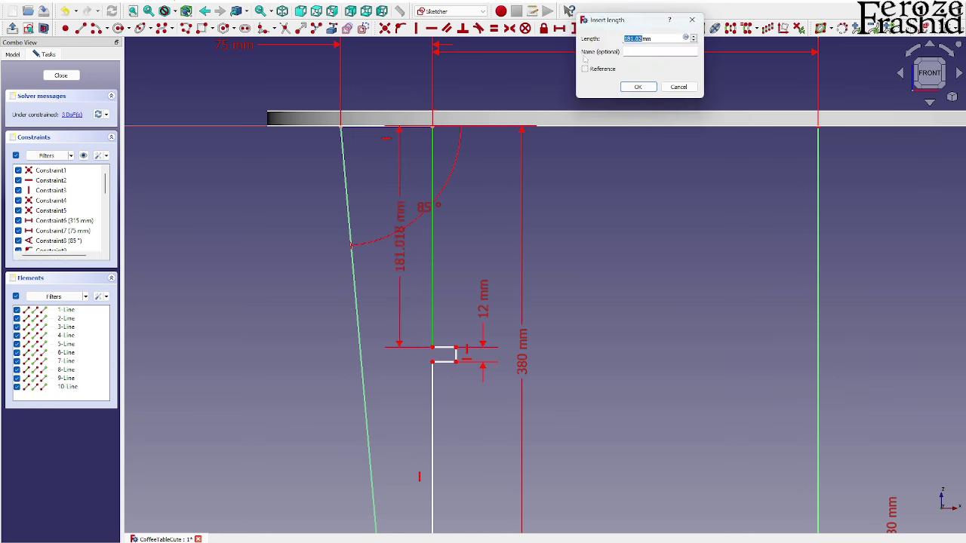
click(575, 30)
text(380/)
key(Return)
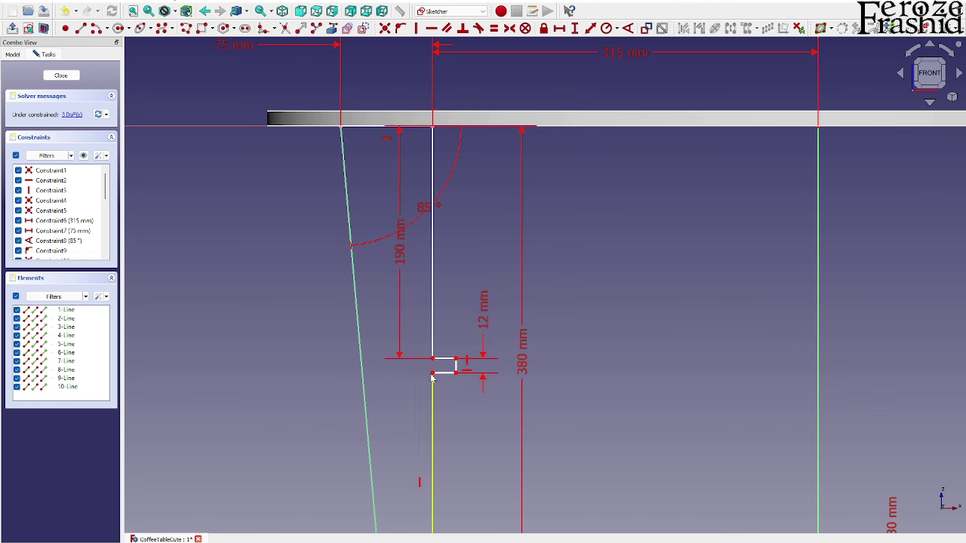
Align the tab's two corners on the leg's inner edge vertically.
click(432, 373)
click(432, 359)
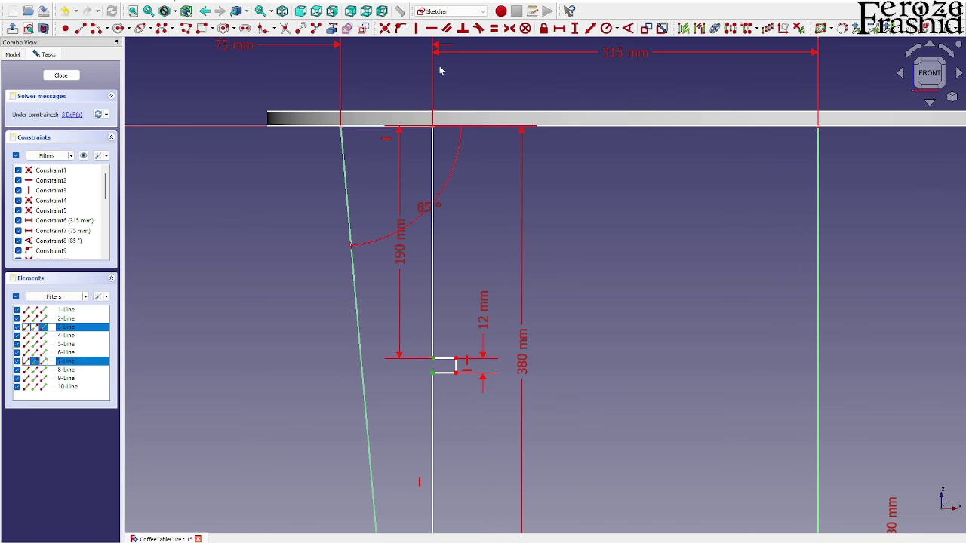
key(v)
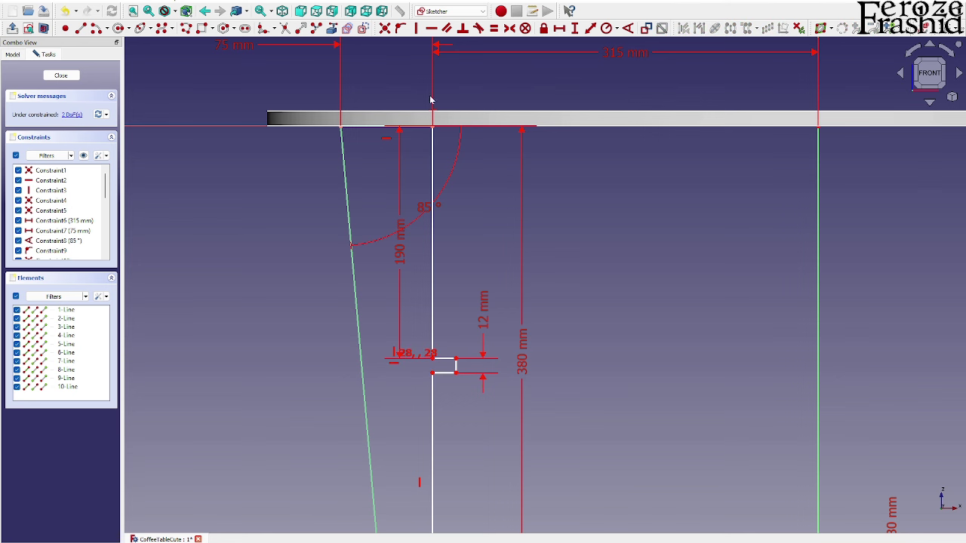
Constrain the horizontal length of the tab's upper edge to 12 mm.
click(445, 360)
click(559, 28)
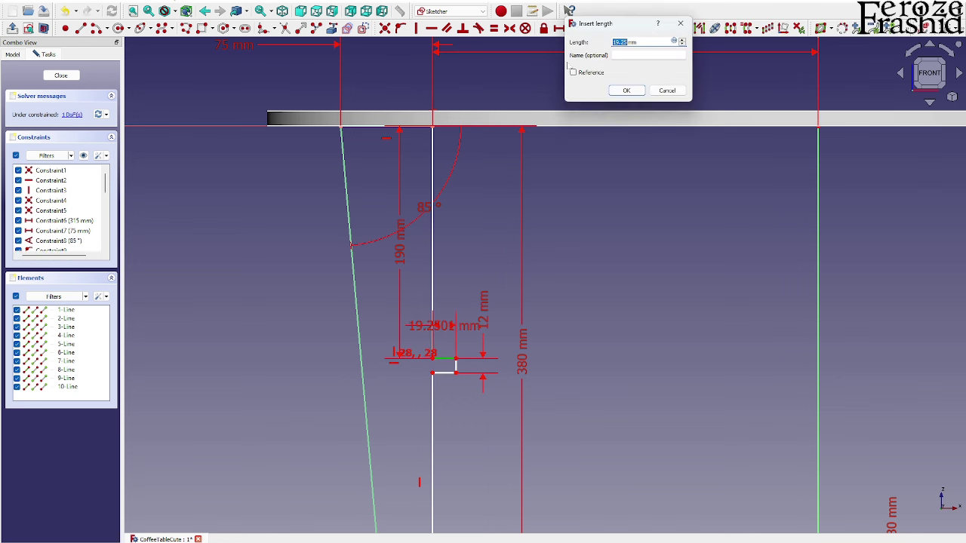
text(1)
key(Return)
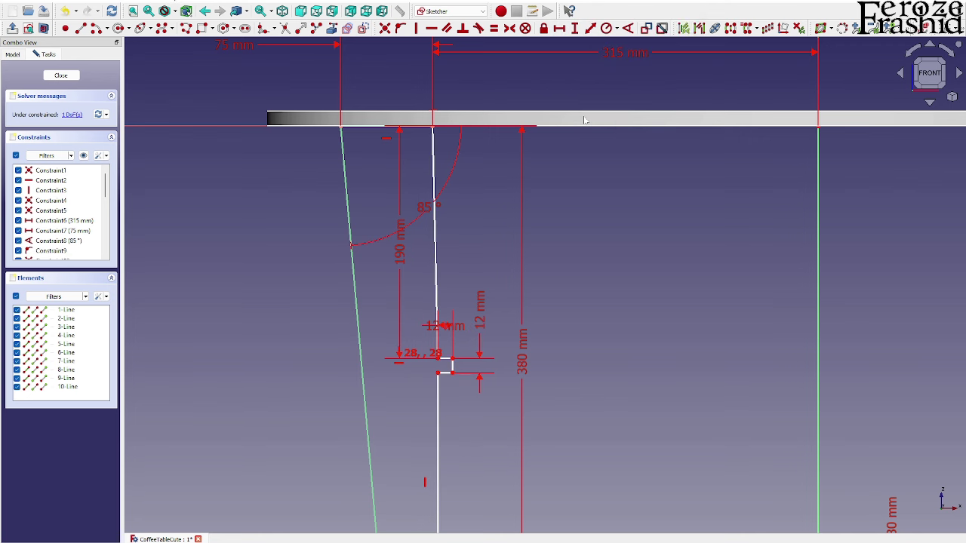
Constrain the leg's inner edge segment above the tab to be vertical.
click(438, 196)
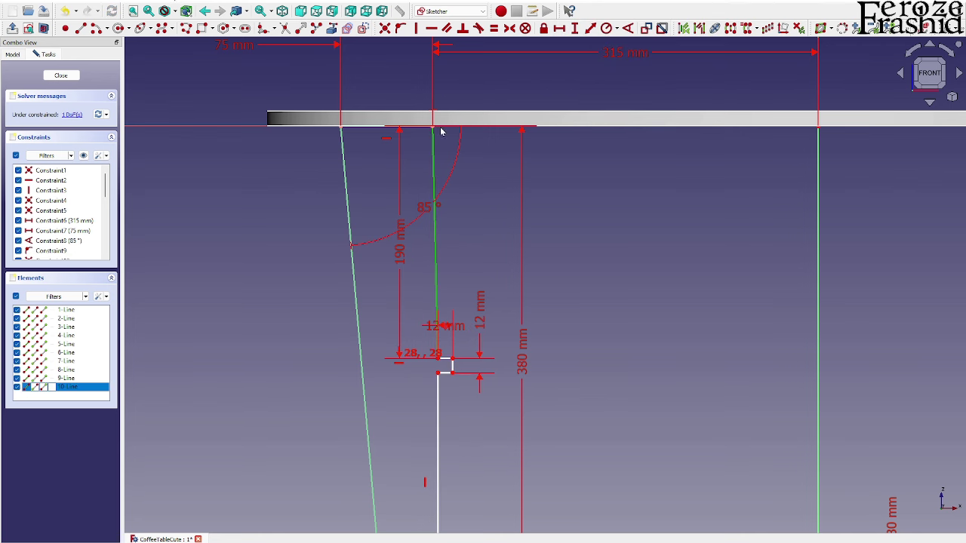
click(415, 28)
scroll(476, 166, down, 3)
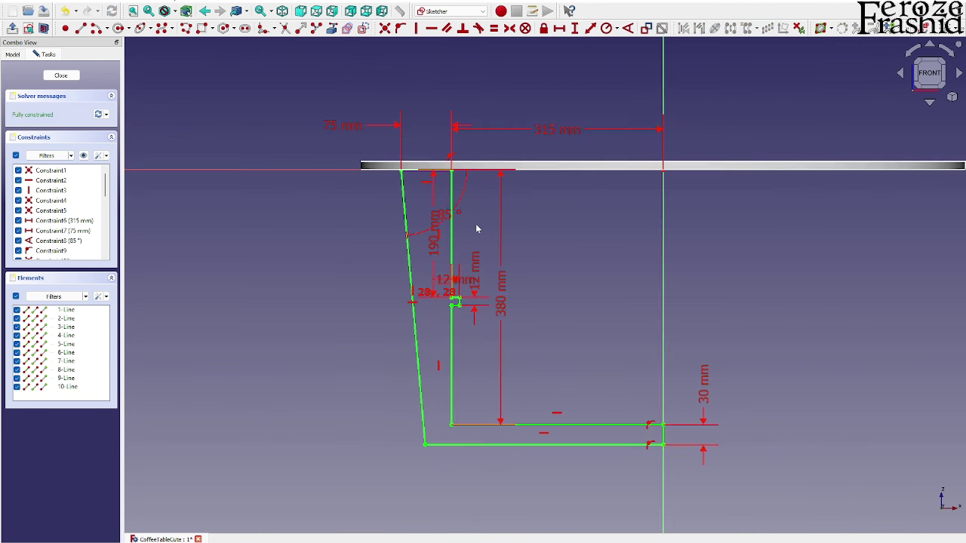
scroll(455, 306, up, 3)
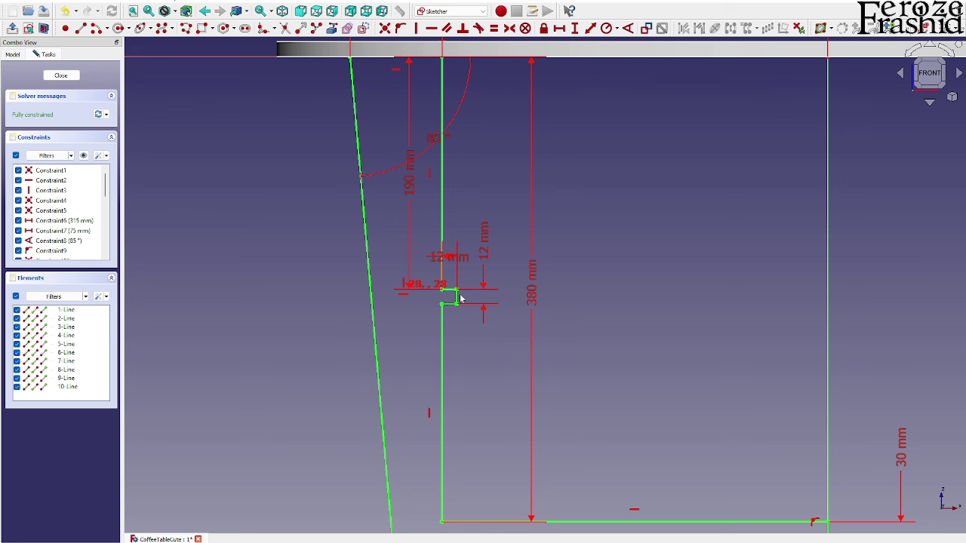
Delete the 12 mm horizontal length constraint from the tab on the leg's inner edge.
key(g)
key(l)
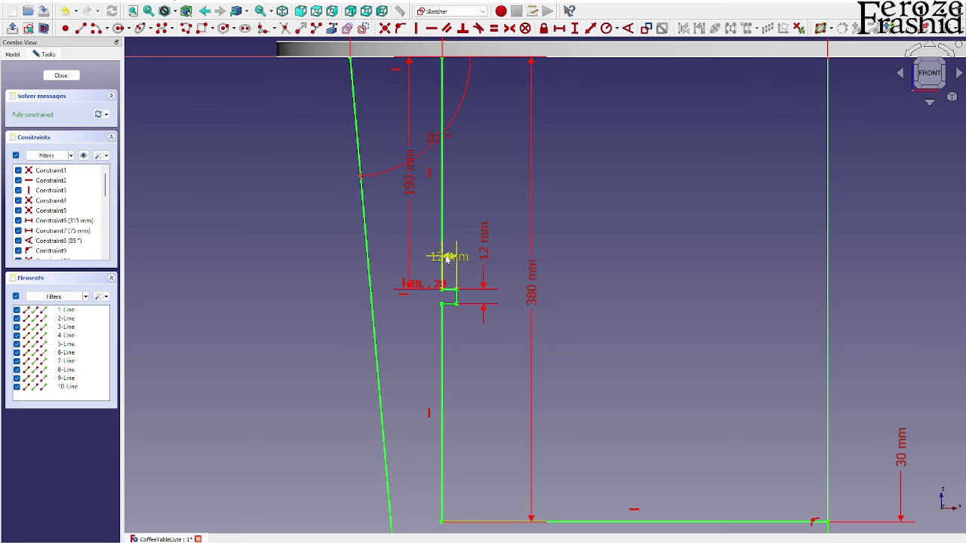
key(Escape)
click(447, 258)
key(Delete)
Move the tab's outer edge inside the leg to form a notch, and constrain the notch's horizontal depth to 12 mm.
key(g)
key(l)
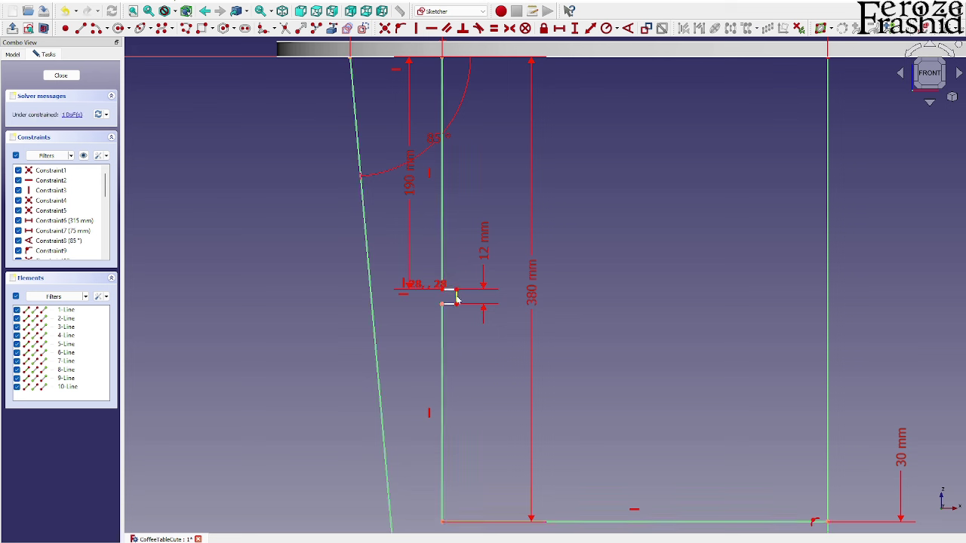
key(Escape)
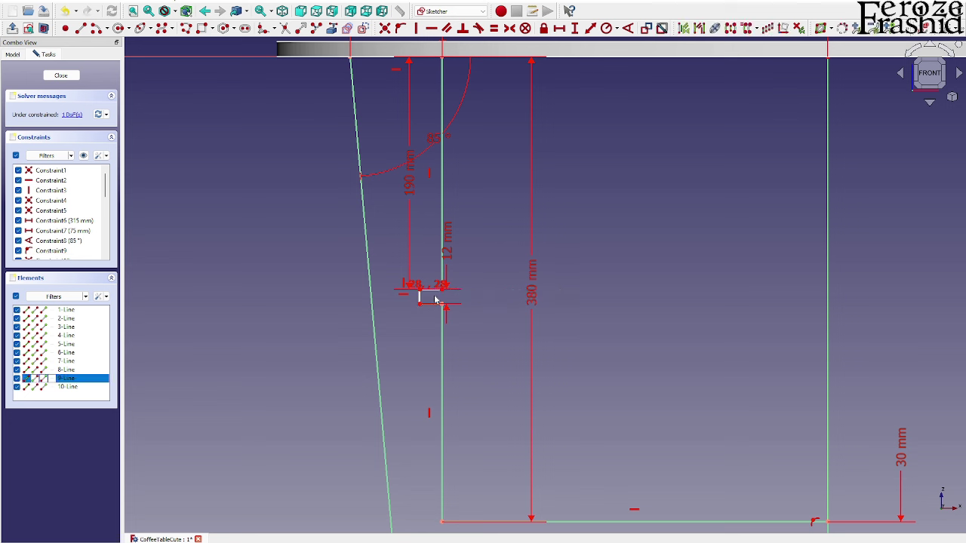
click(419, 297)
text(12mm)
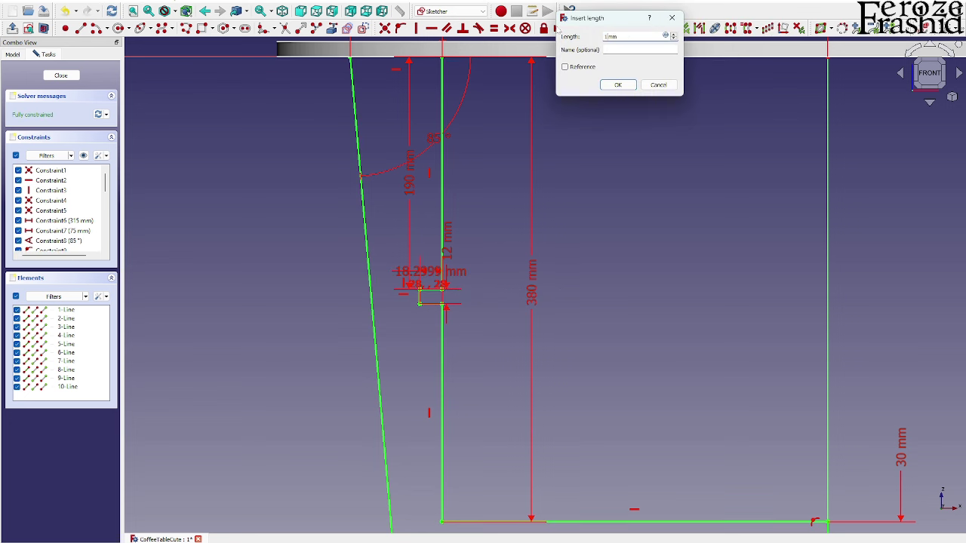
key(Return)
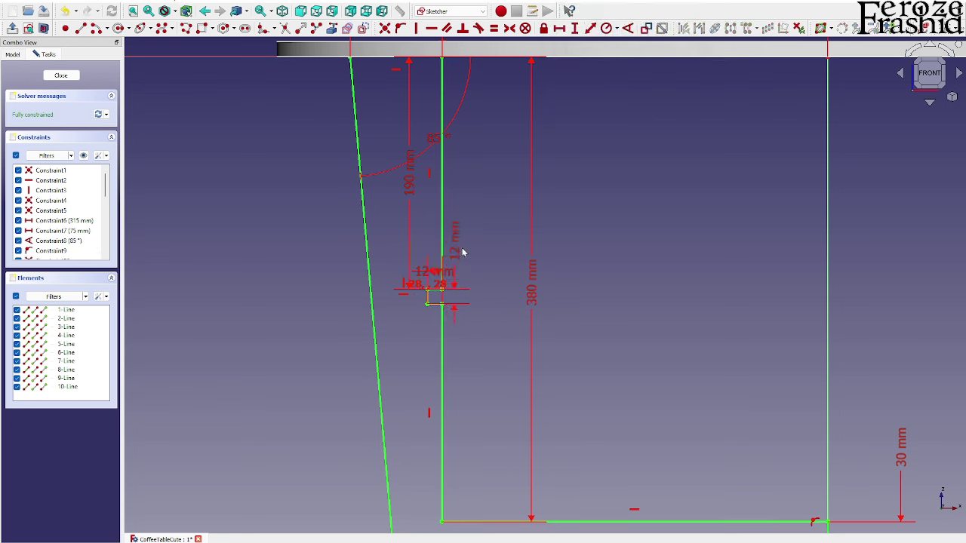
mouse_move(461, 253)
mouse_down()
mouse_move(433, 285)
mouse_move(367, 285)
mouse_move(388, 280)
mouse_up()
Sketch a rectangle about 7.4 mm wide and 9.9 mm high inside the bottom rail, starting from its upper corner on the vertical axis.
scroll(388, 253, down, 3)
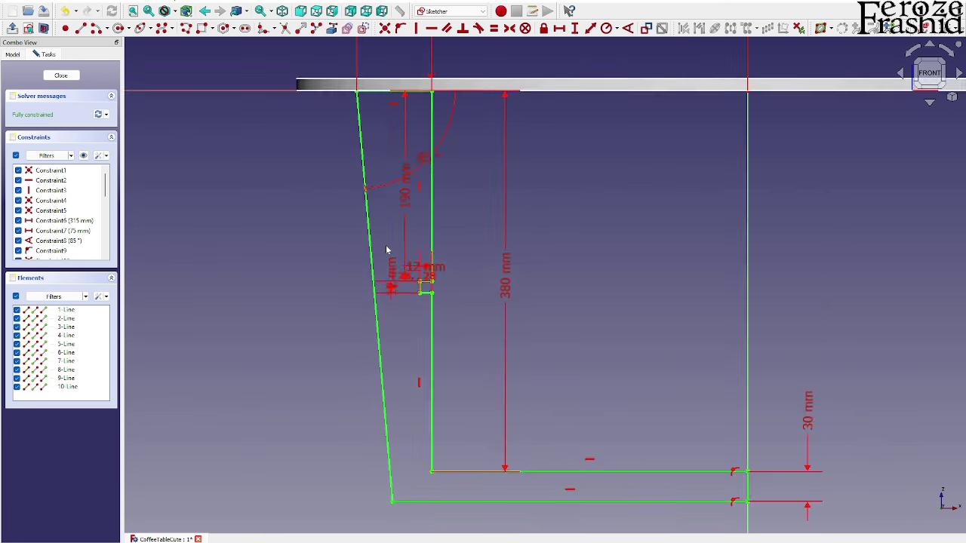
scroll(682, 438, up, 2)
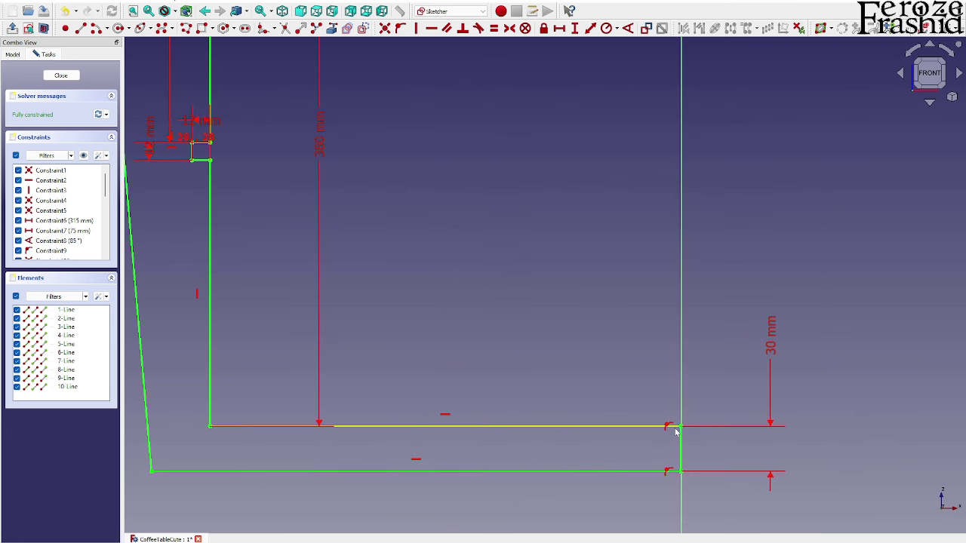
scroll(677, 430, down, 2)
scroll(680, 442, up, 2)
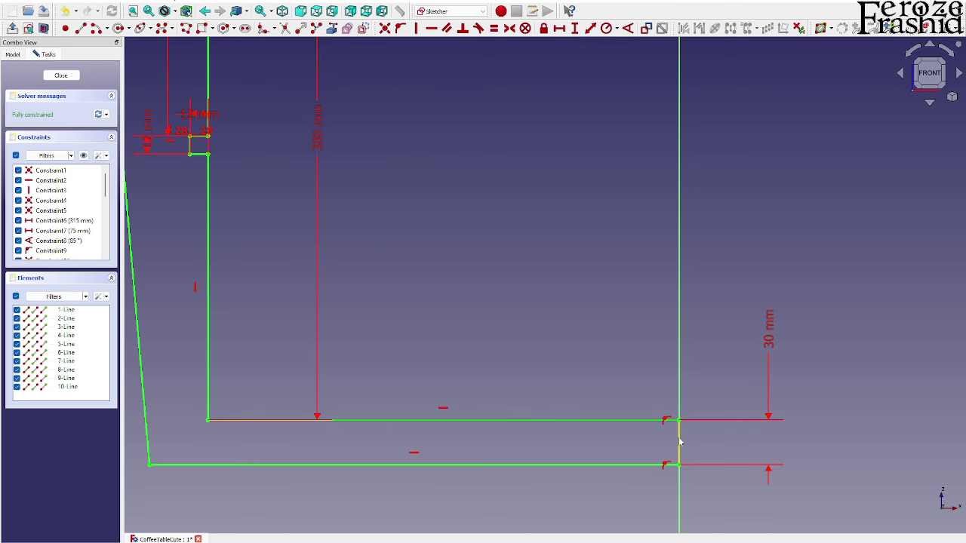
click(203, 28)
scroll(630, 400, up, 2)
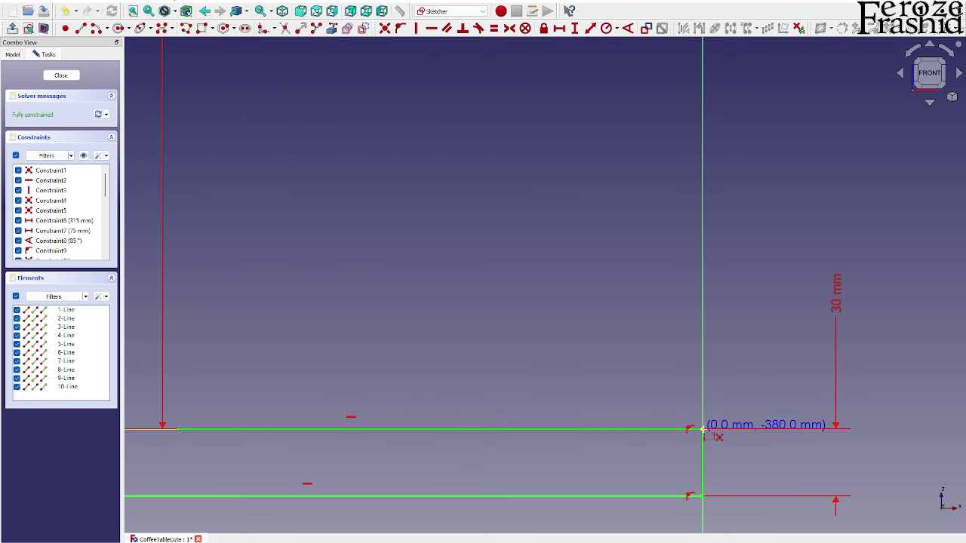
click(702, 429)
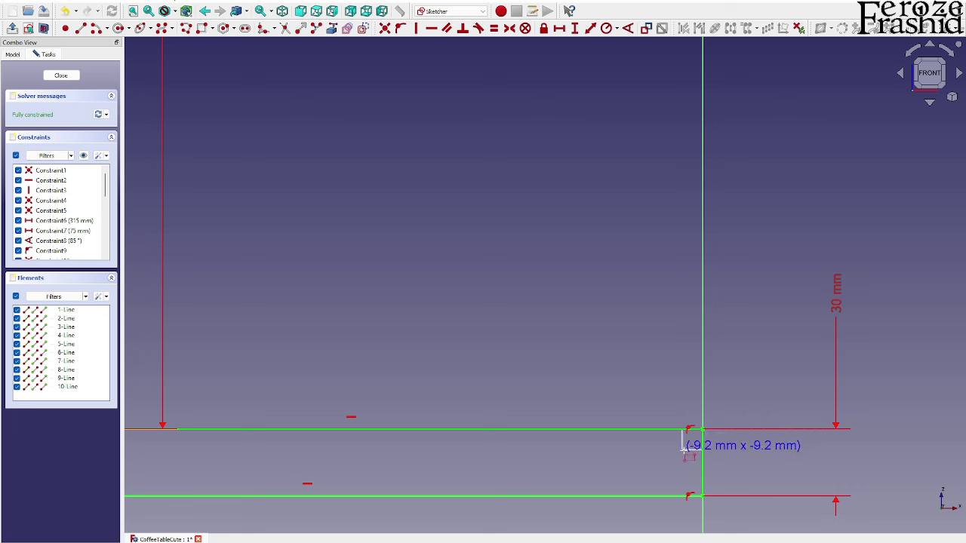
click(686, 451)
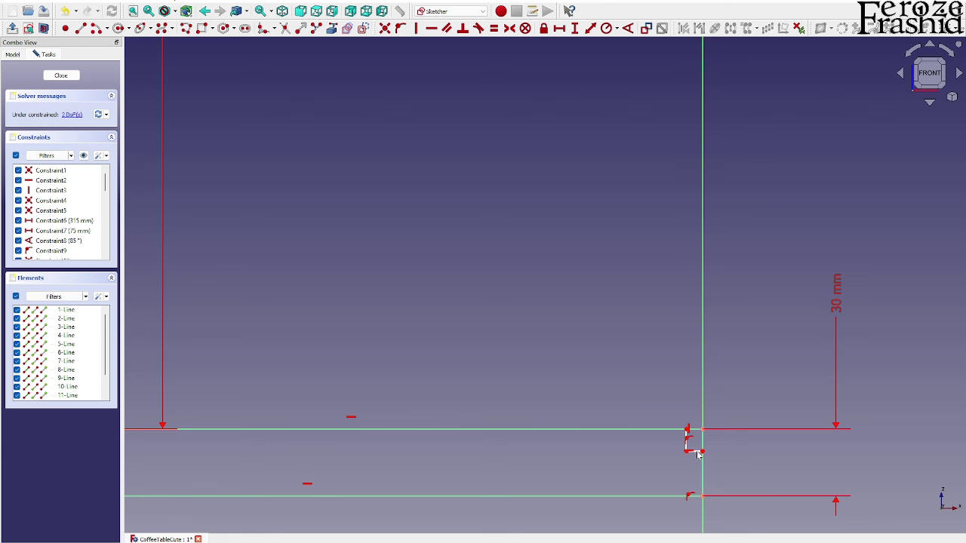
Constrain the small rectangle in the rail's corner to a width of 6 mm and a height of 6 mm.
scroll(694, 470, up, 3)
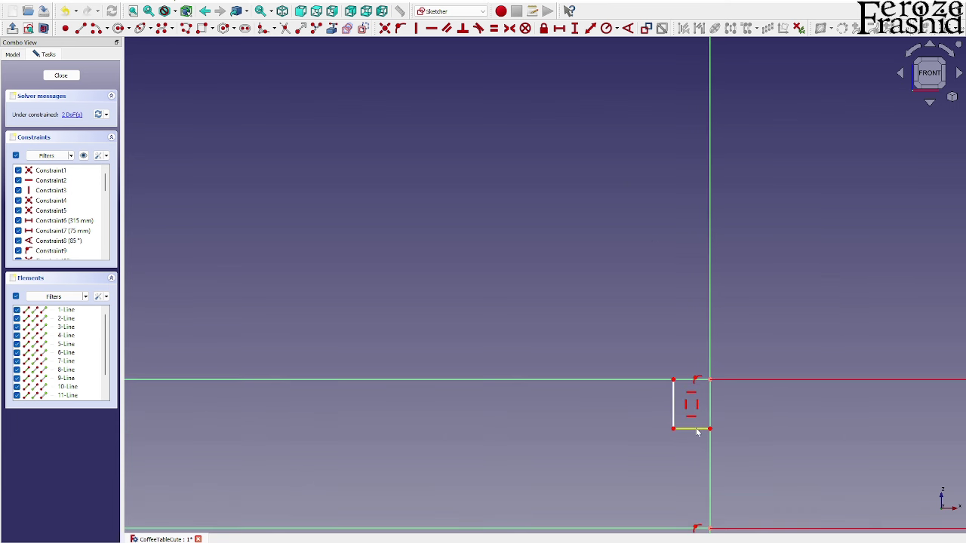
click(560, 28)
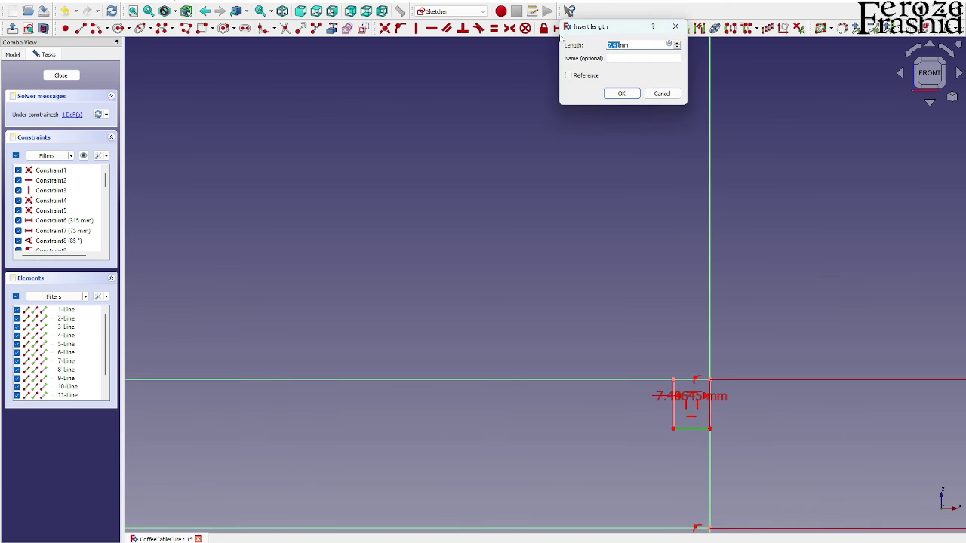
text(6)
key(Return)
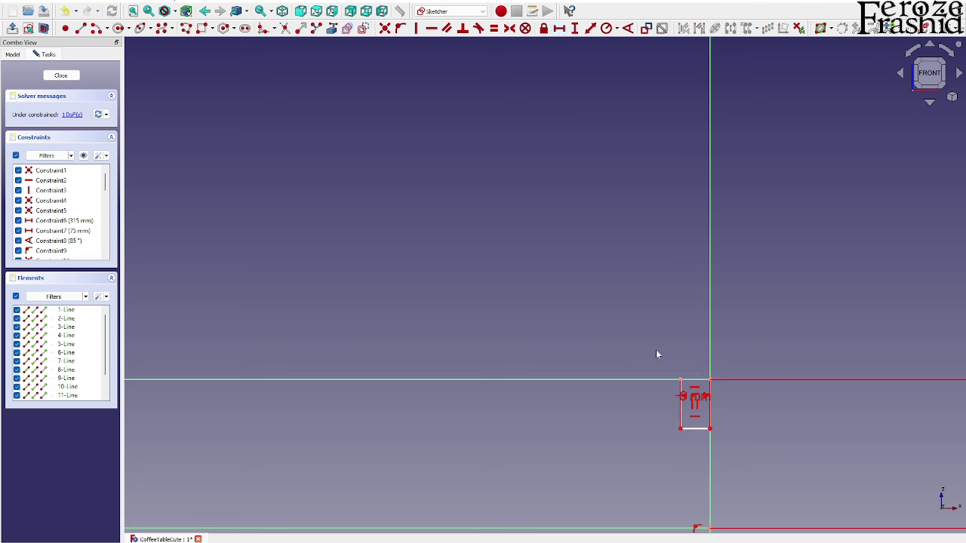
drag(685, 399, 691, 466)
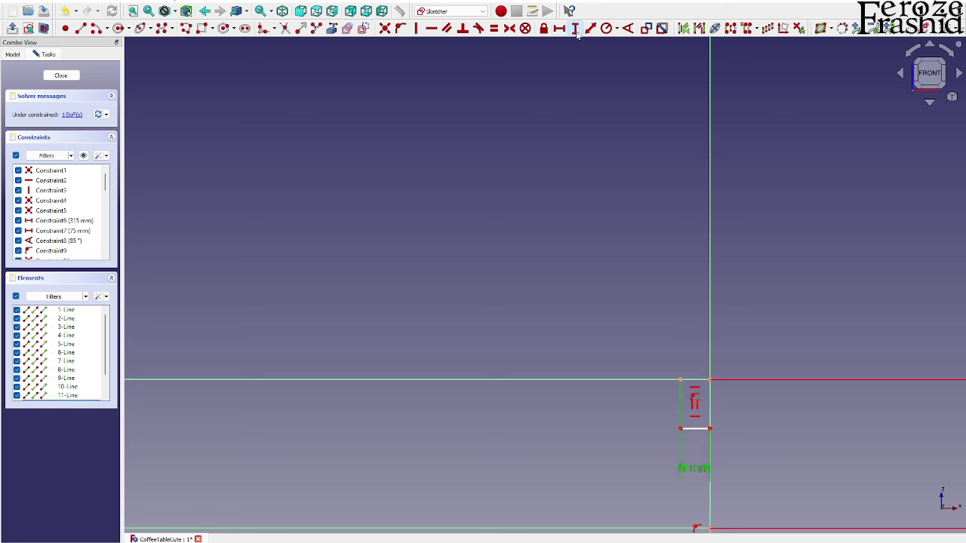
click(597, 243)
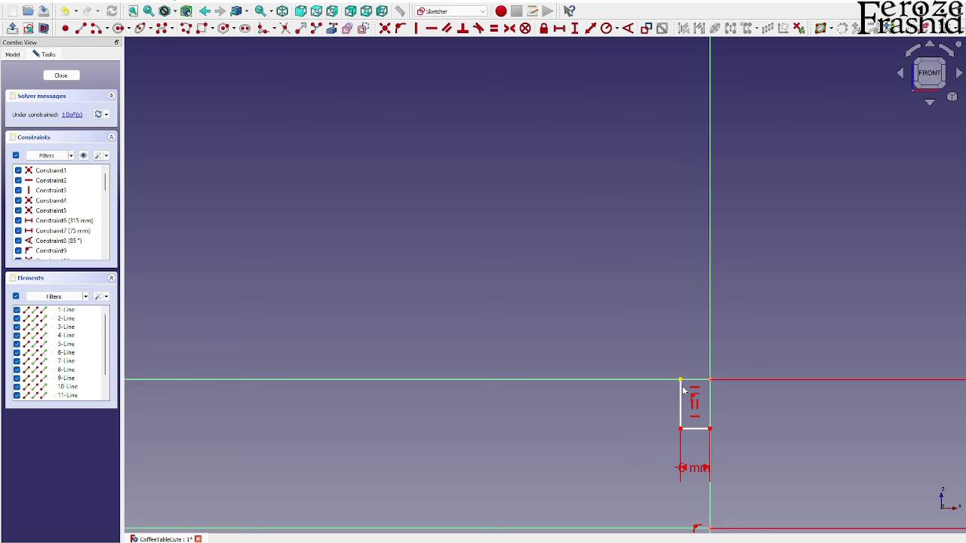
click(574, 28)
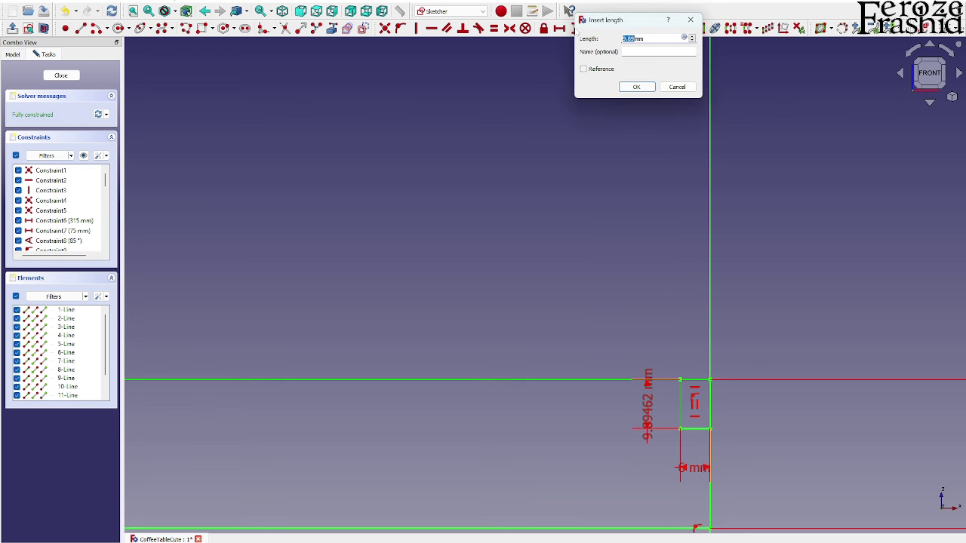
text(6)
key(Return)
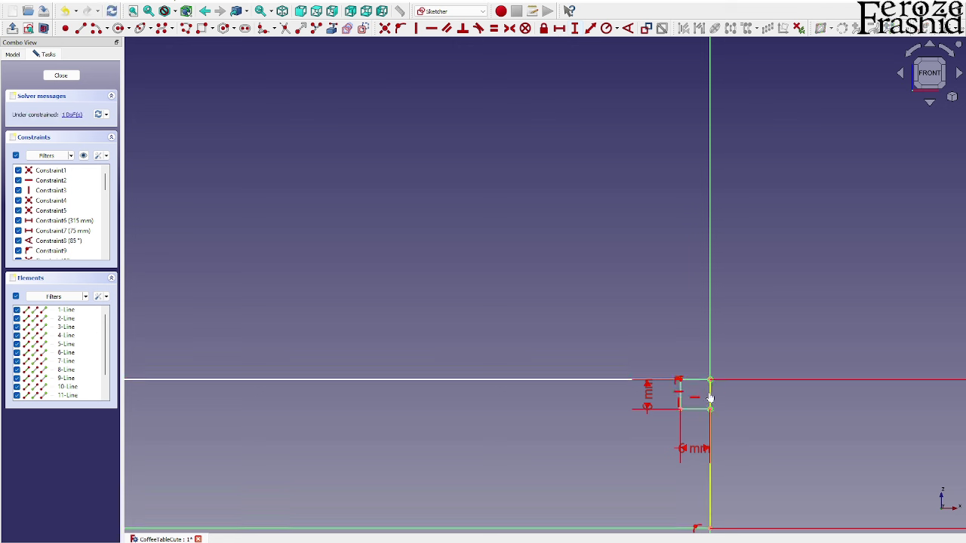
Remove the small rectangle's upper edge and its edge on the vertical axis, leaving an open corner notch.
key(Delete)
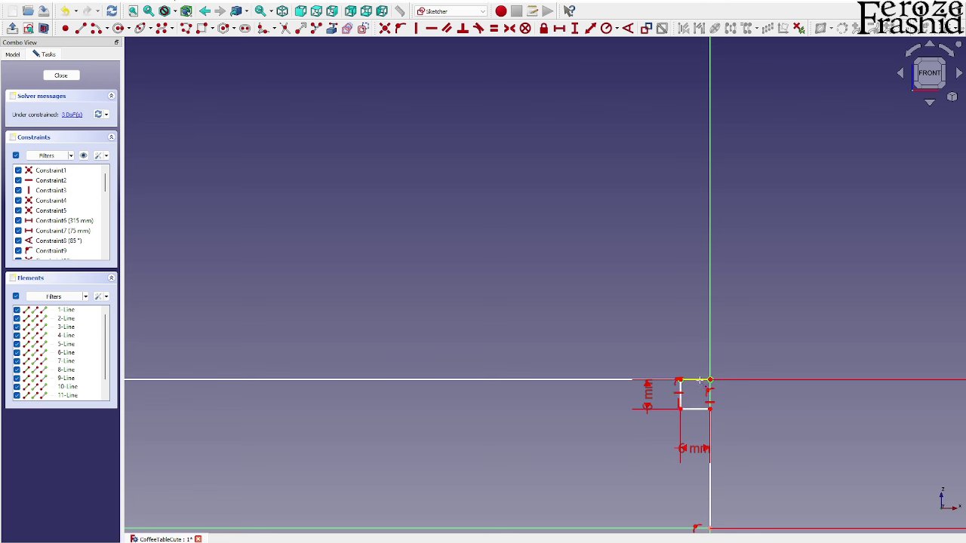
scroll(663, 293, down, 2)
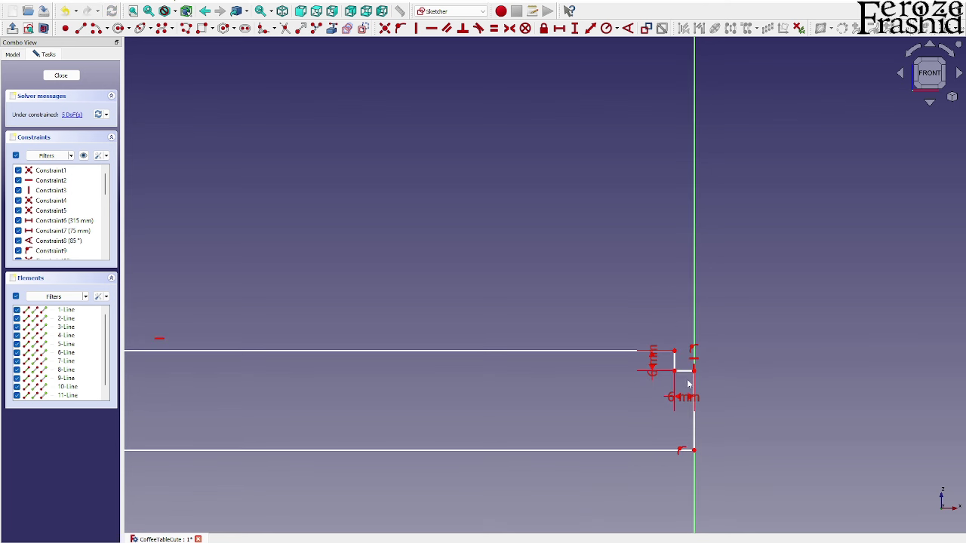
drag(688, 401, 765, 387)
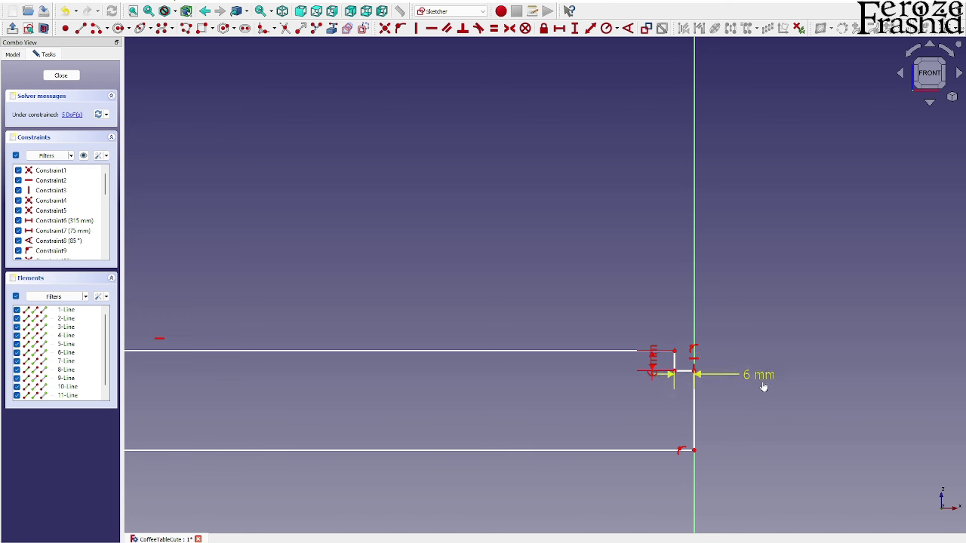
Join the rail's end edge and its upper edge to the corner notch's open endpoints with coincident constraints.
drag(697, 434, 711, 379)
scroll(710, 375, up, 5)
scroll(711, 375, up, 1)
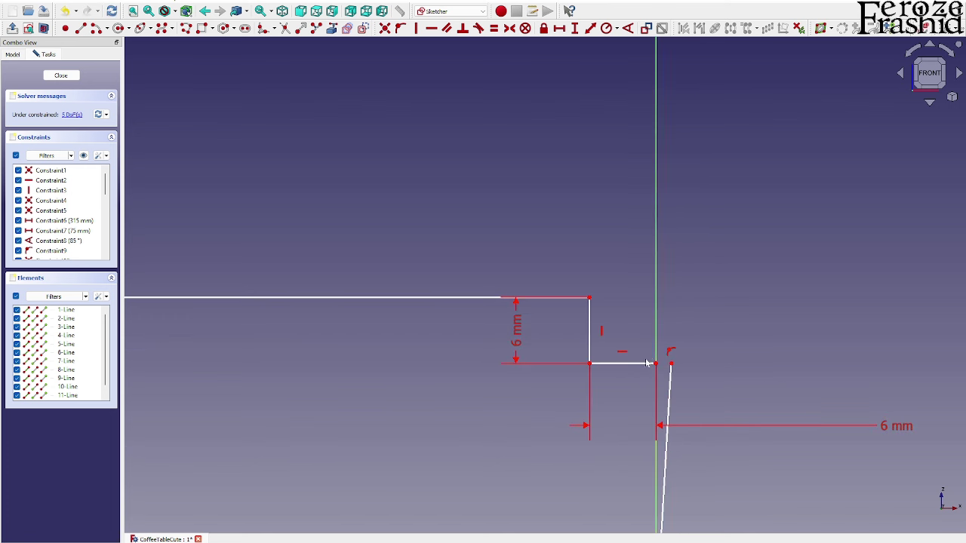
click(654, 363)
click(671, 365)
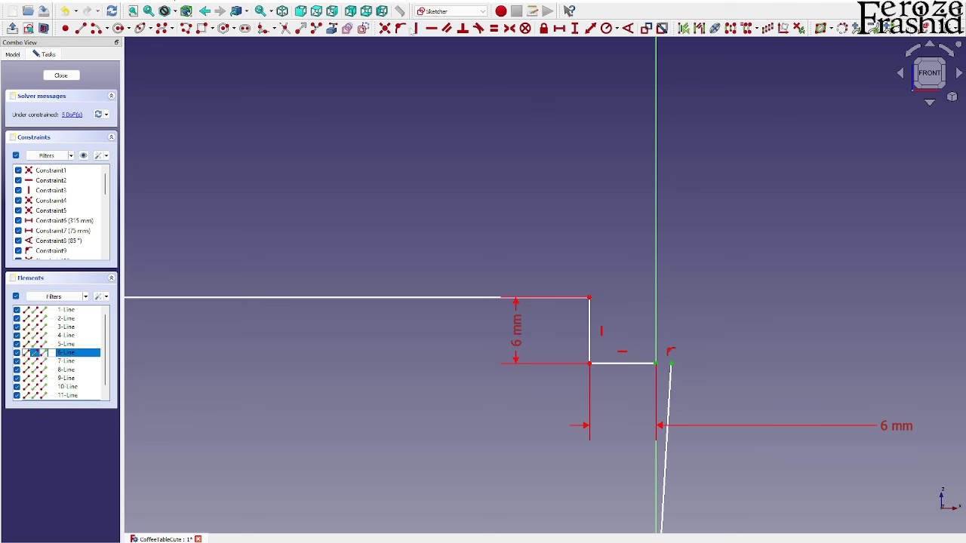
click(385, 27)
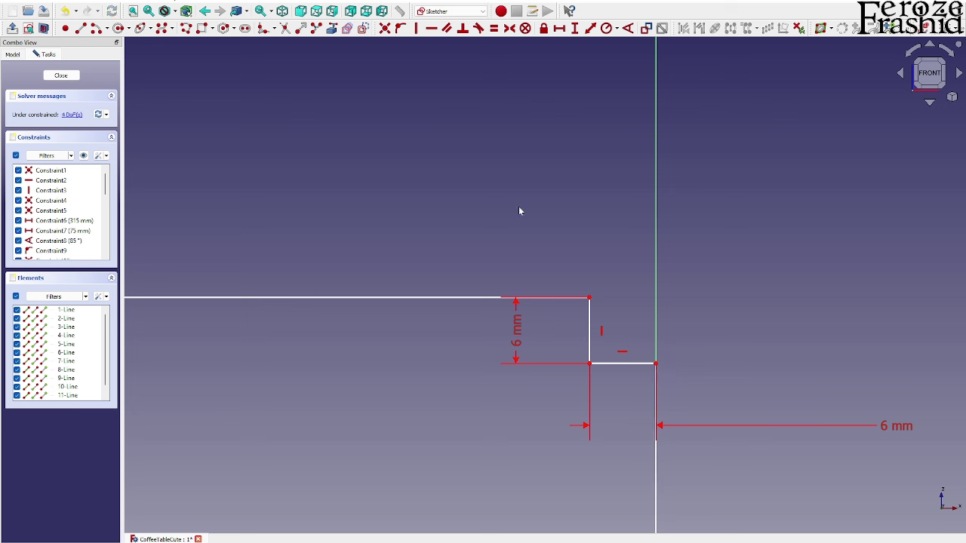
click(591, 298)
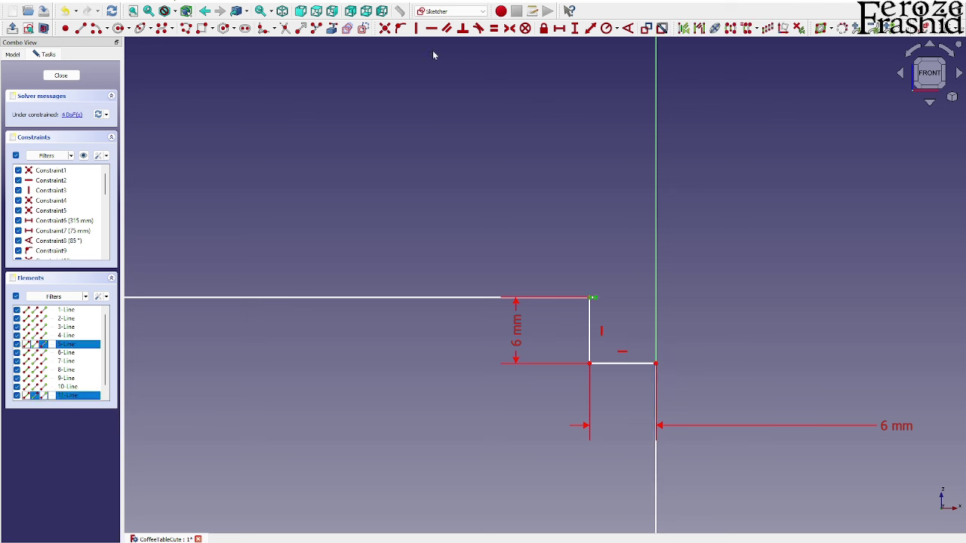
click(385, 28)
click(589, 363)
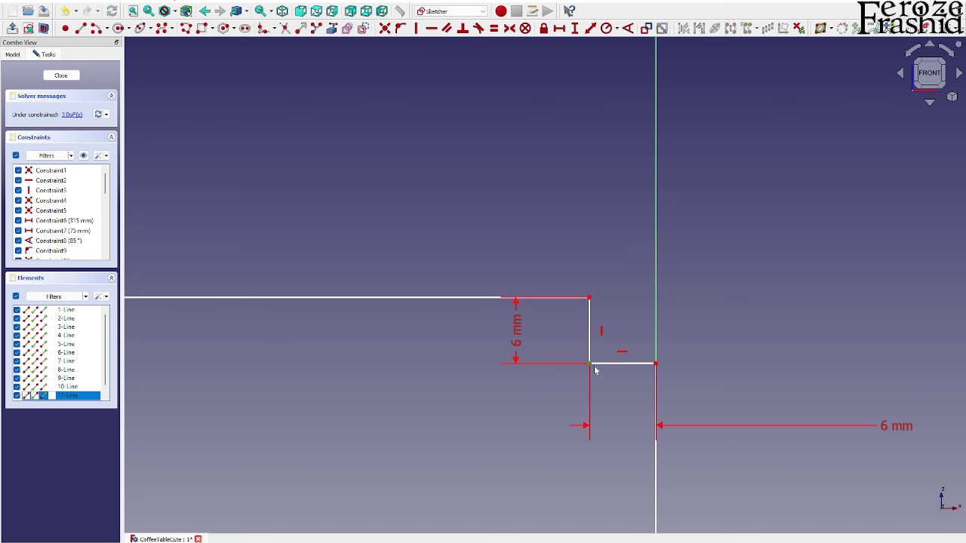
click(386, 43)
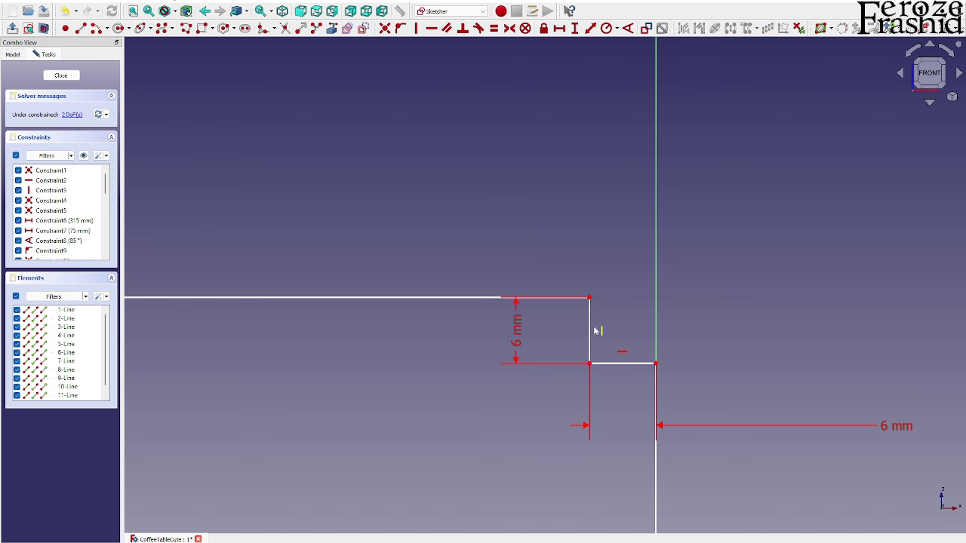
Constrain the rail's end edge below the corner notch to be vertical.
drag(593, 327, 595, 322)
click(661, 384)
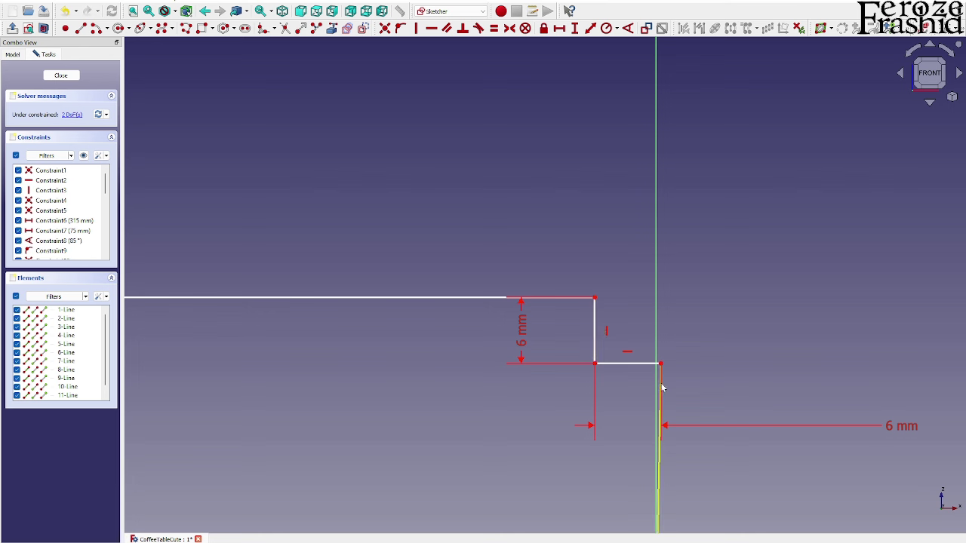
click(415, 28)
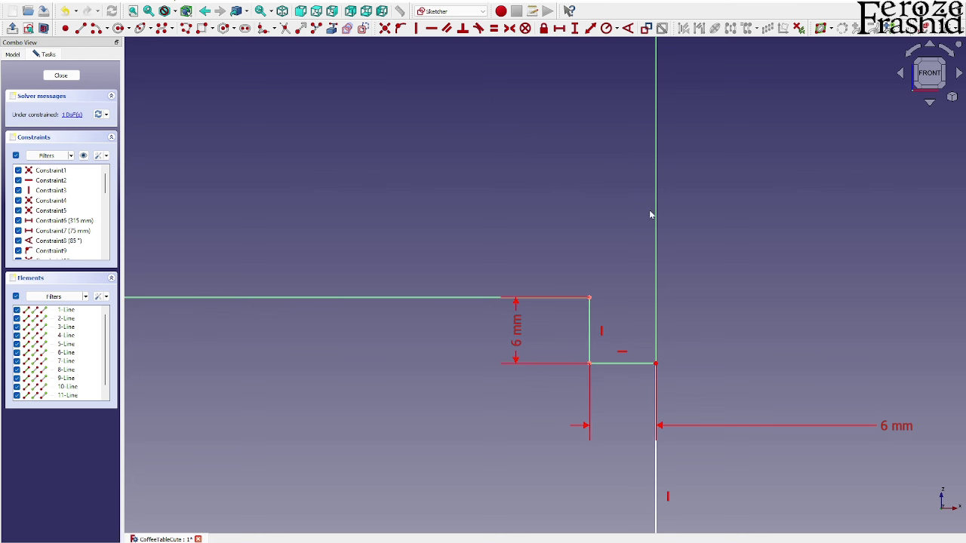
Constrain the vertical distance between the support's inner and outer lower corners to 30 mm and move the dimension below the rail.
scroll(700, 235, down, 4)
mouse_move(678, 412)
mouse_down()
mouse_move(681, 425)
mouse_move(694, 405)
mouse_up()
scroll(824, 293, down, 5)
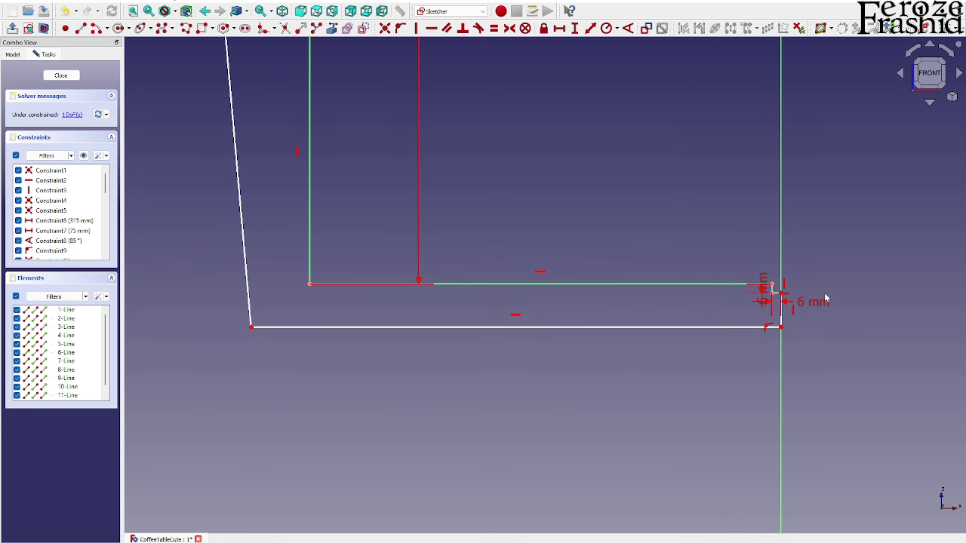
click(310, 286)
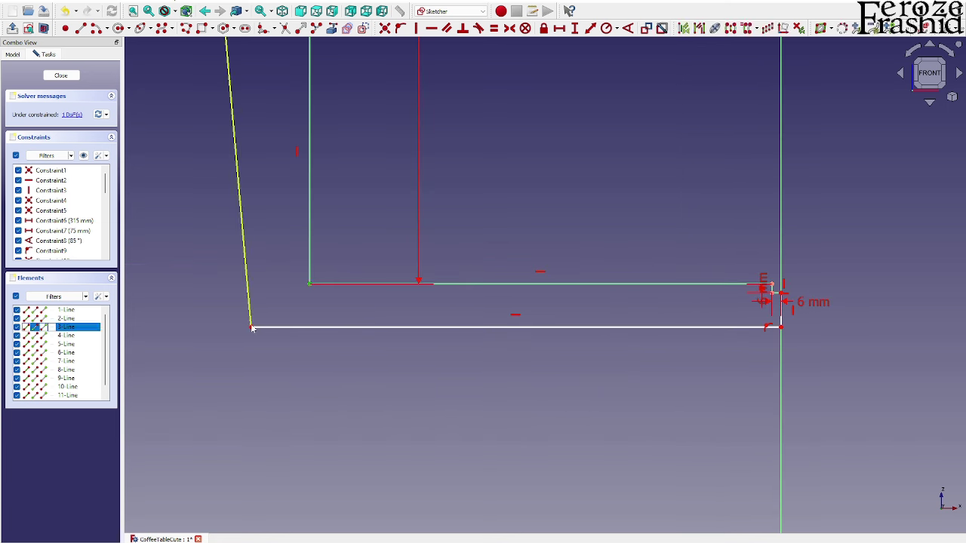
click(574, 30)
text(30)
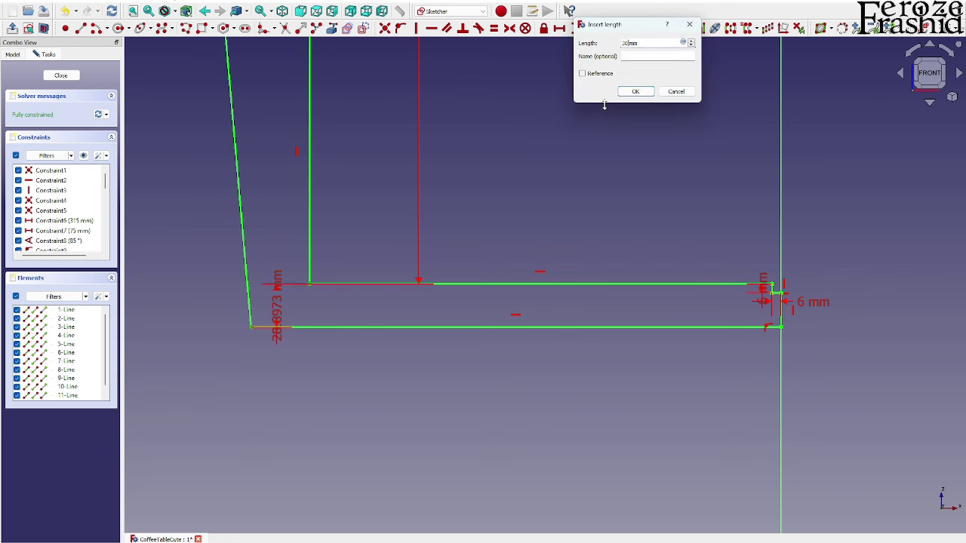
key(Return)
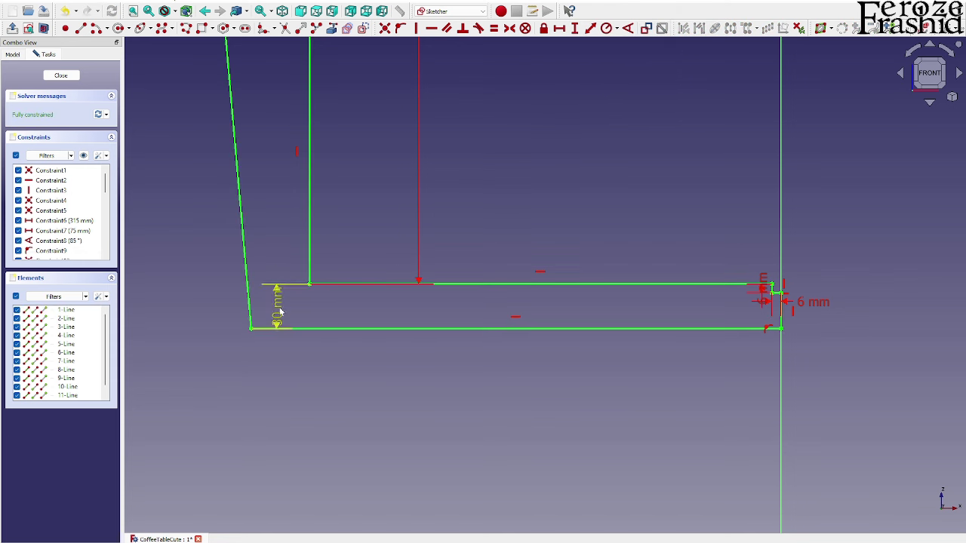
drag(279, 310, 285, 398)
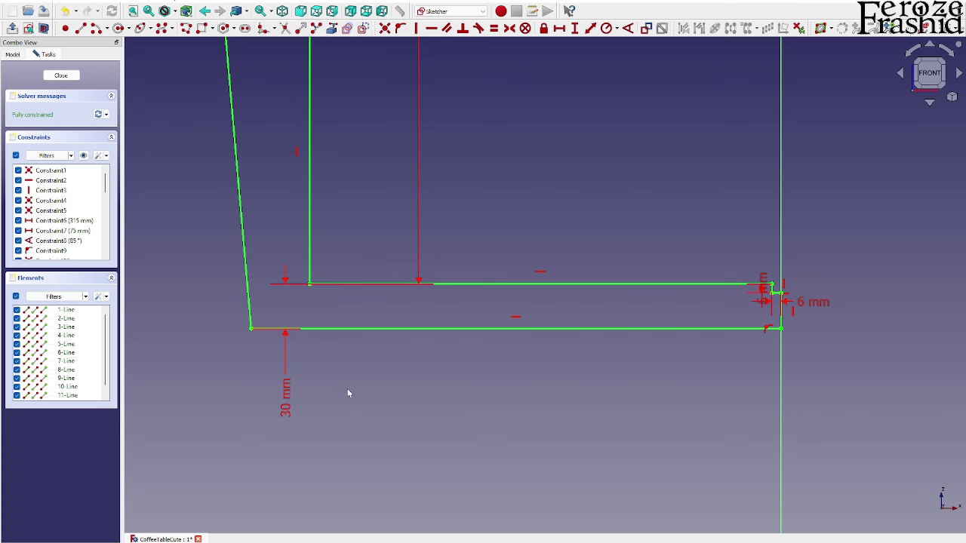
Move the corner notch's two 6 mm dimensions clear of the geometry and finish editing the support sketch.
scroll(424, 390, down, 5)
scroll(559, 335, up, 5)
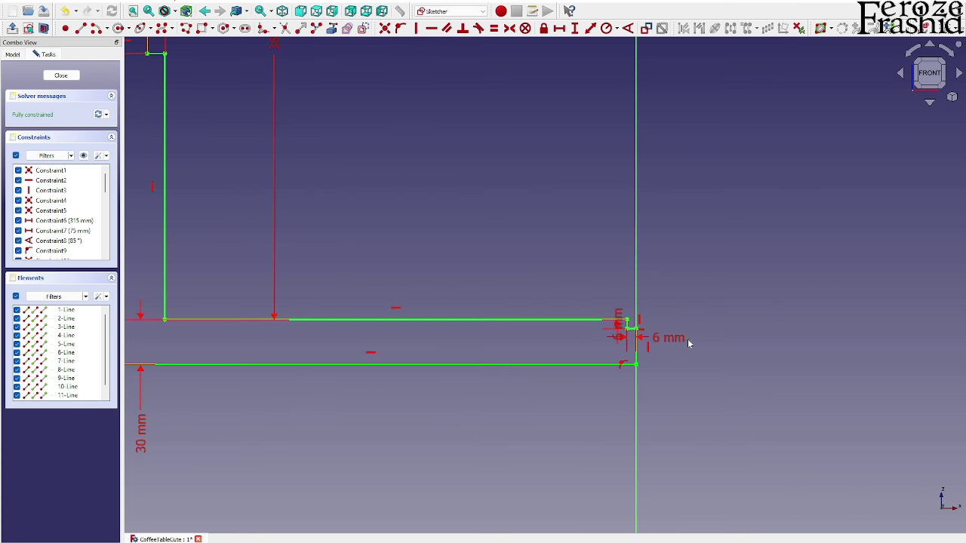
drag(677, 340, 730, 349)
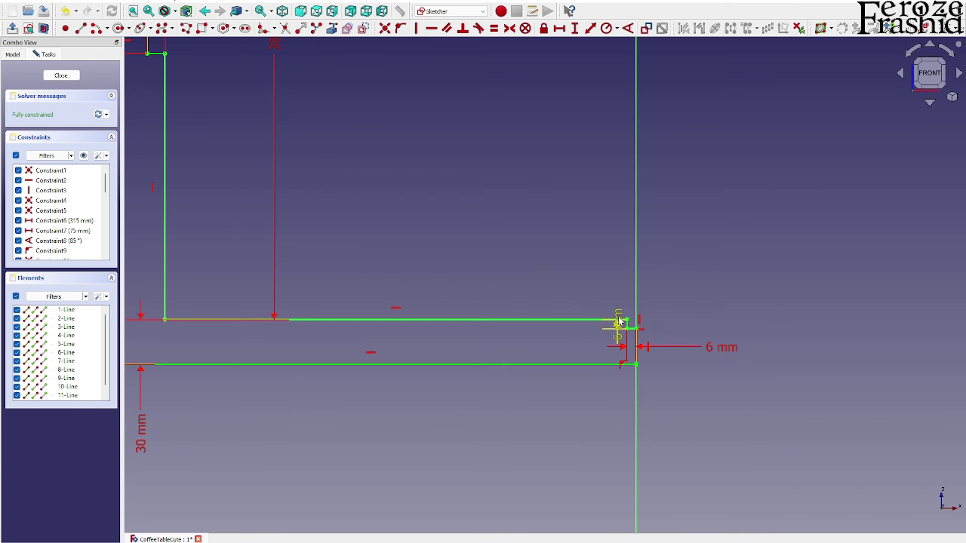
drag(618, 322, 565, 256)
scroll(743, 396, down, 3)
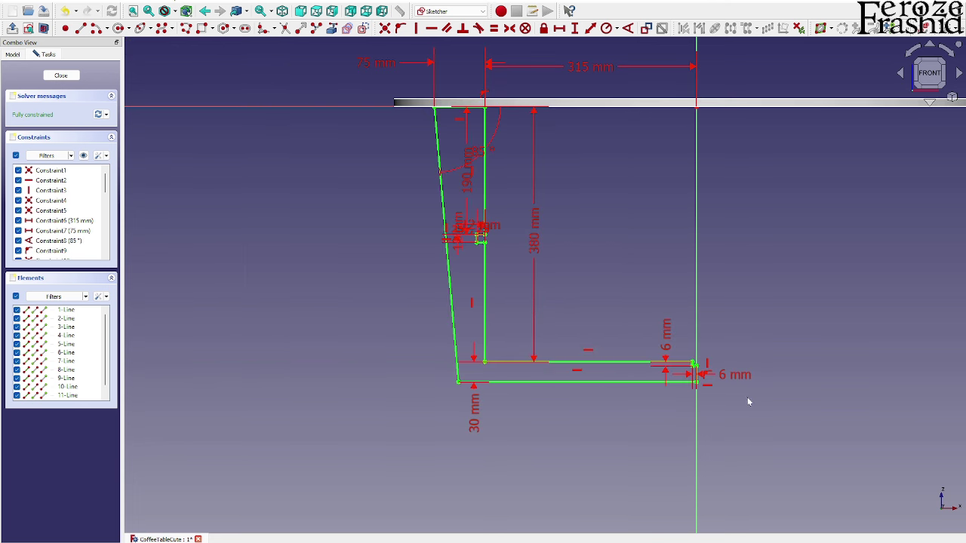
scroll(466, 231, up, 3)
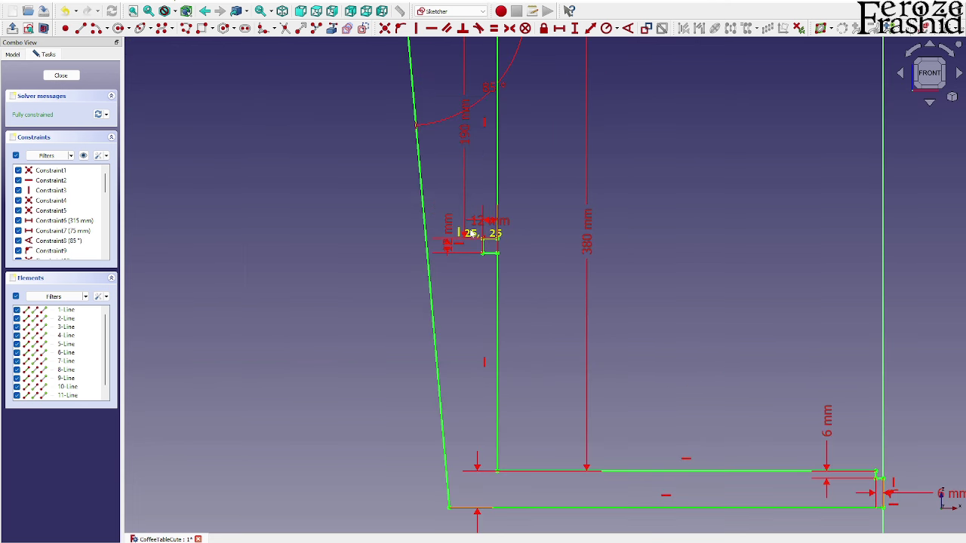
click(68, 76)
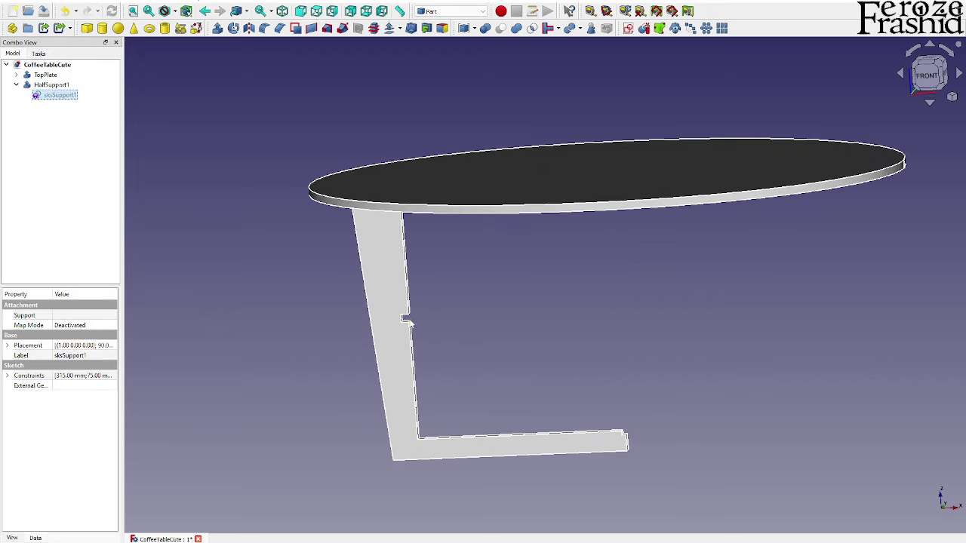
Mirror the HalfSupport1 solid about the YZ plane.
middle_drag(408, 323, 376, 344)
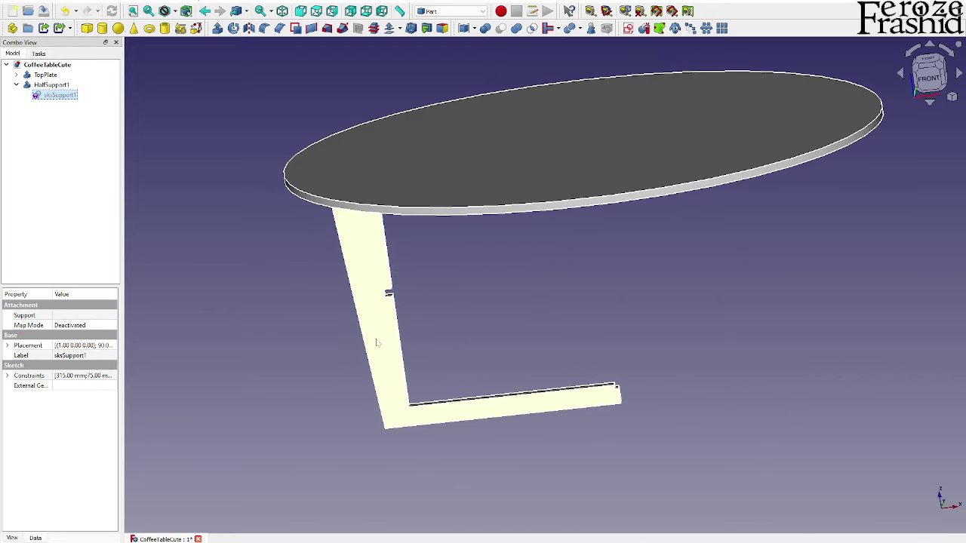
click(376, 344)
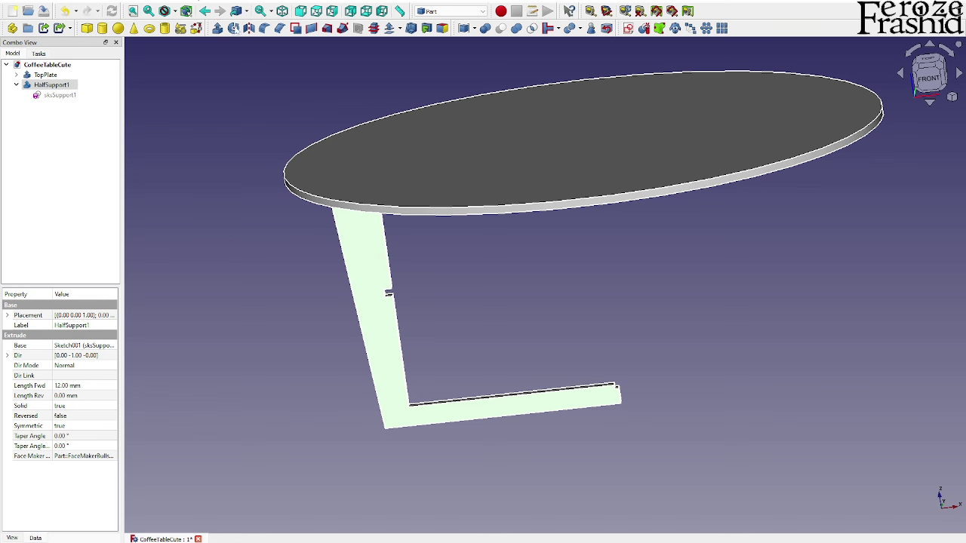
click(249, 29)
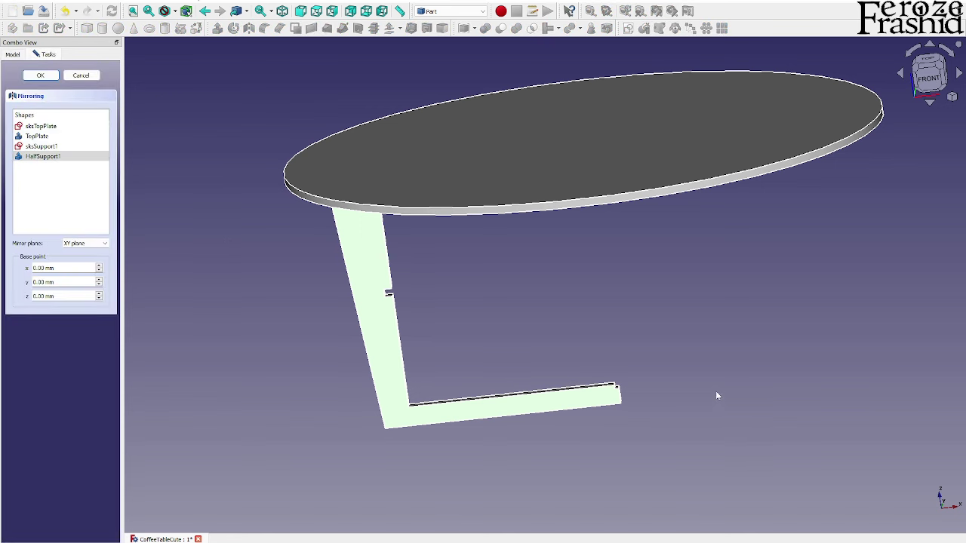
click(85, 243)
click(79, 262)
click(42, 76)
Fuse the half-support and its mirrored copy into one solid.
click(16, 84)
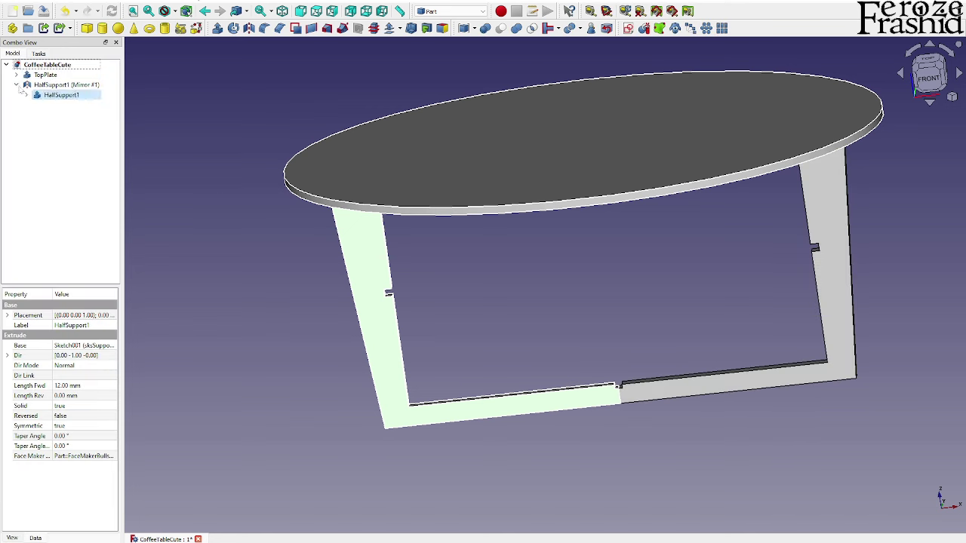
click(66, 85)
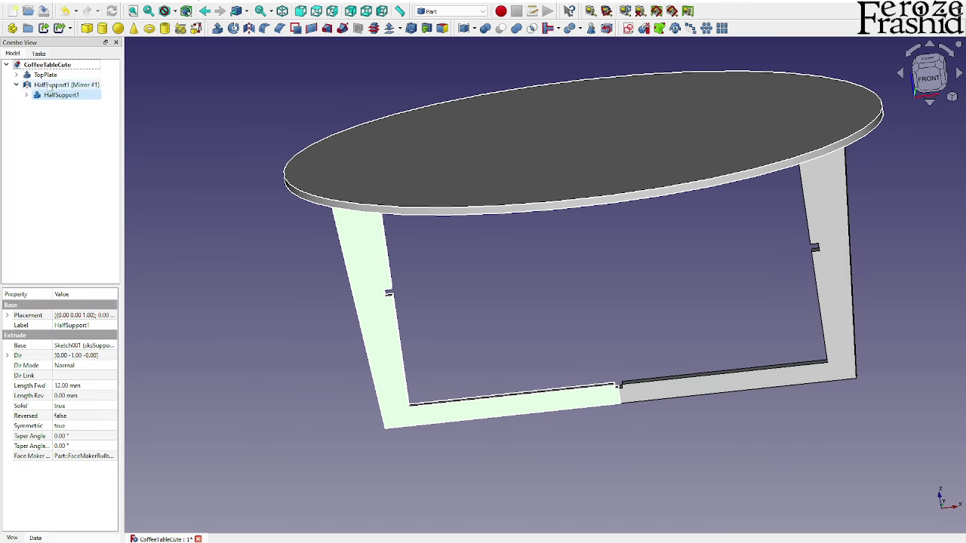
click(516, 28)
scroll(679, 381, up, 3)
scroll(679, 378, down, 5)
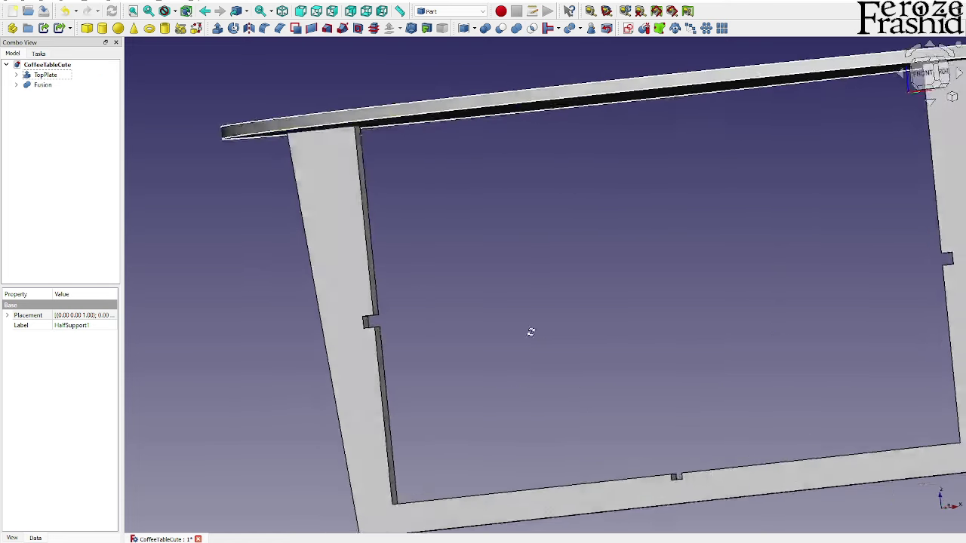
middle_drag(528, 272, 652, 311)
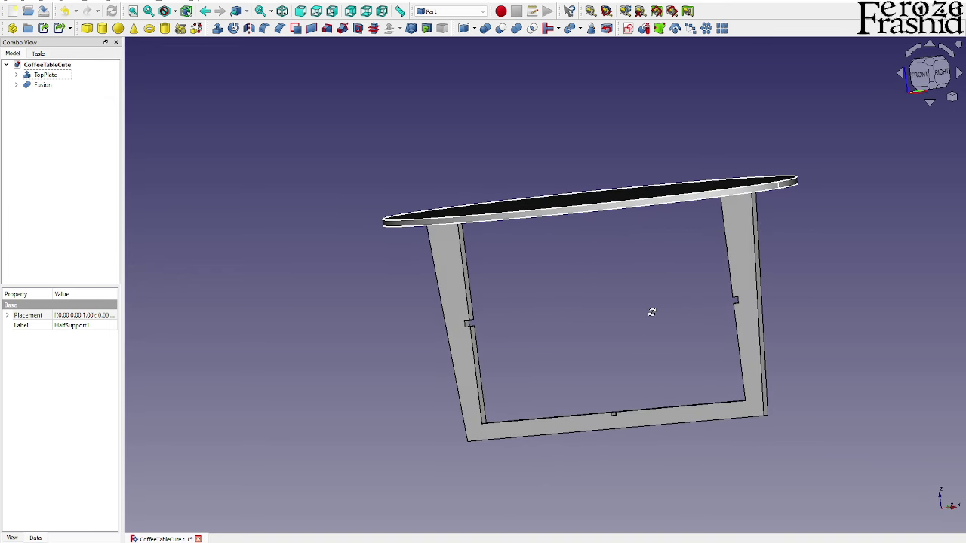
Rename the fused support frame as Support1.
click(42, 86)
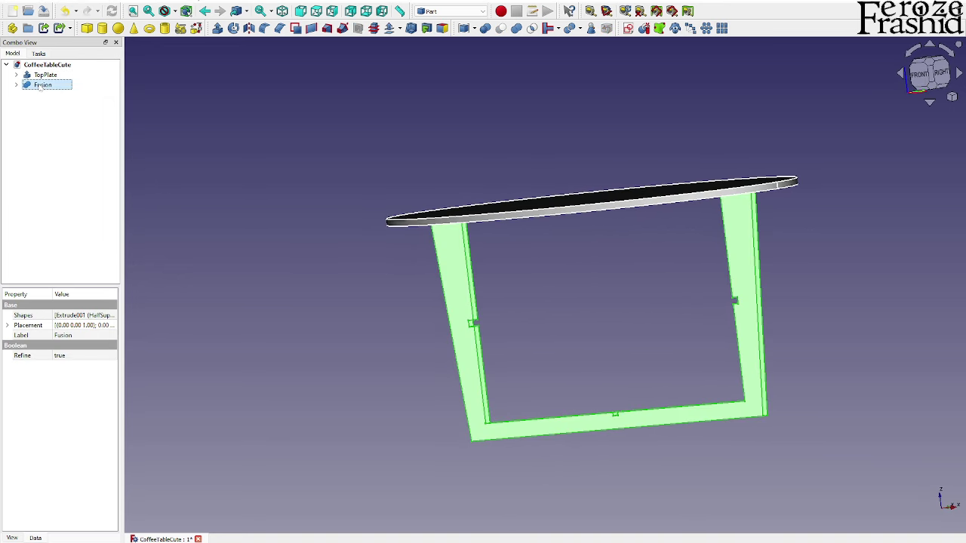
click(62, 86)
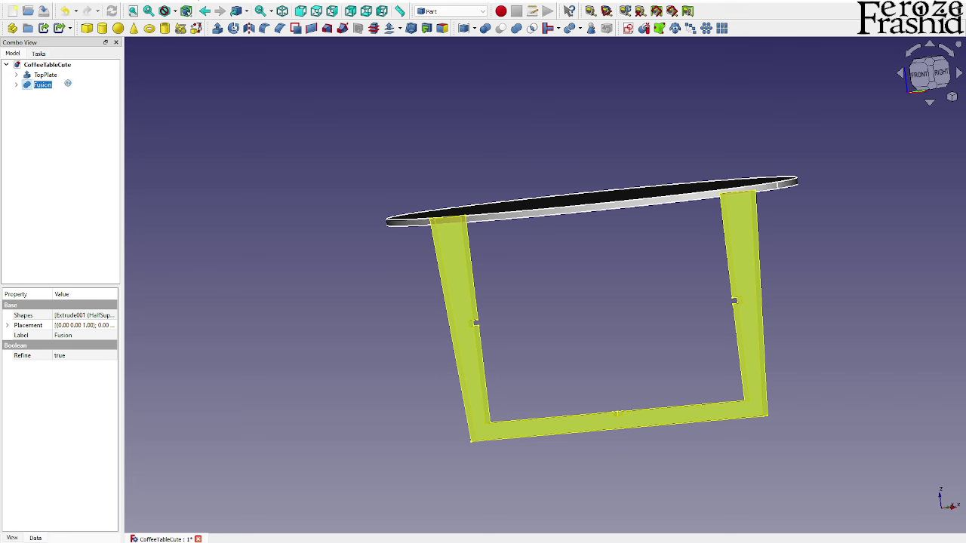
text(Support1)
key(Return)
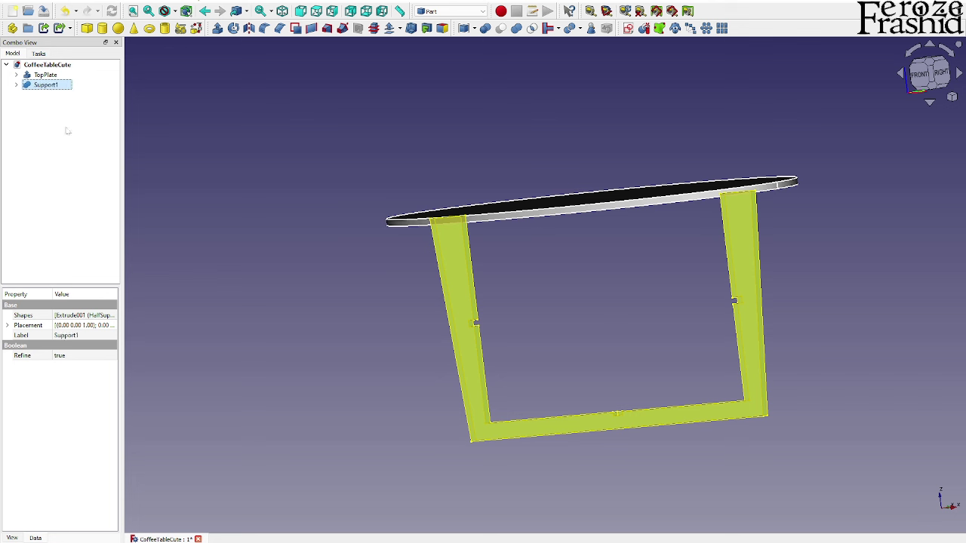
Duplicate the TopPlate solid together with its sksTopPlate sketch.
click(67, 130)
click(57, 85)
click(58, 76)
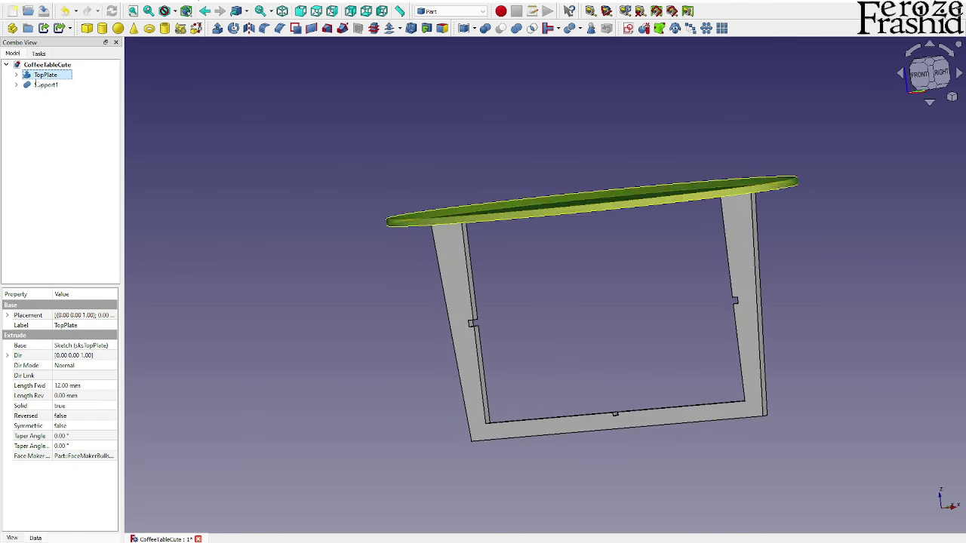
key(ctrl+e)
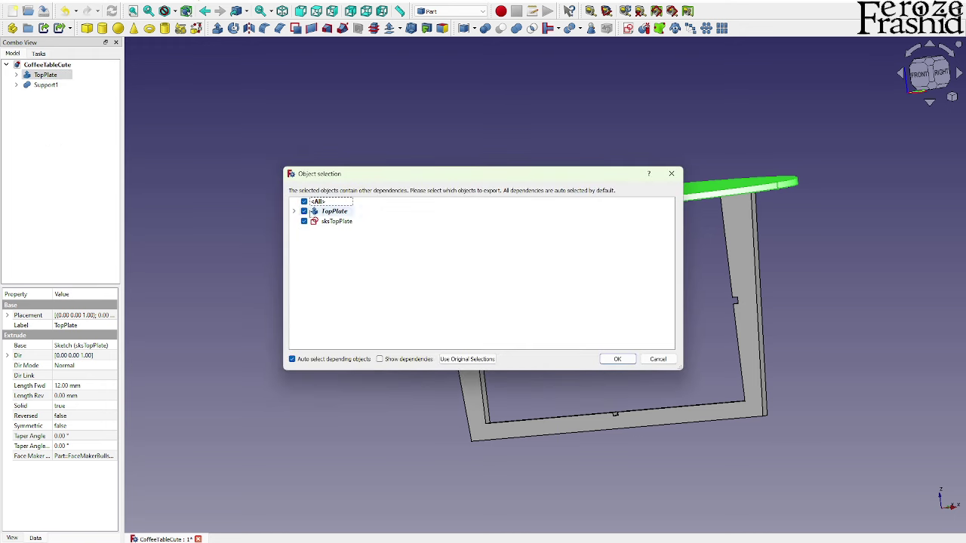
click(617, 359)
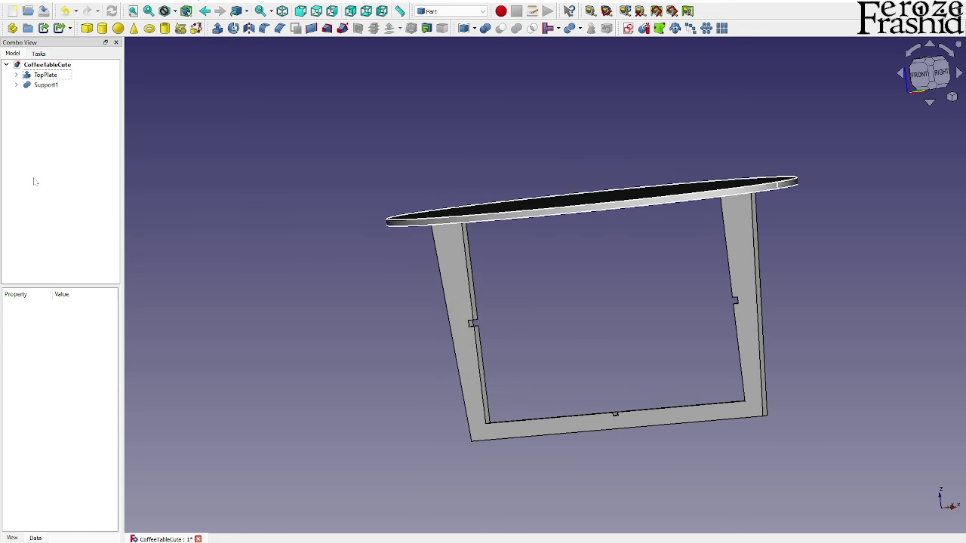
Rename the duplicated plate as MidPlate and its sketch as sksMidPlate.
click(40, 97)
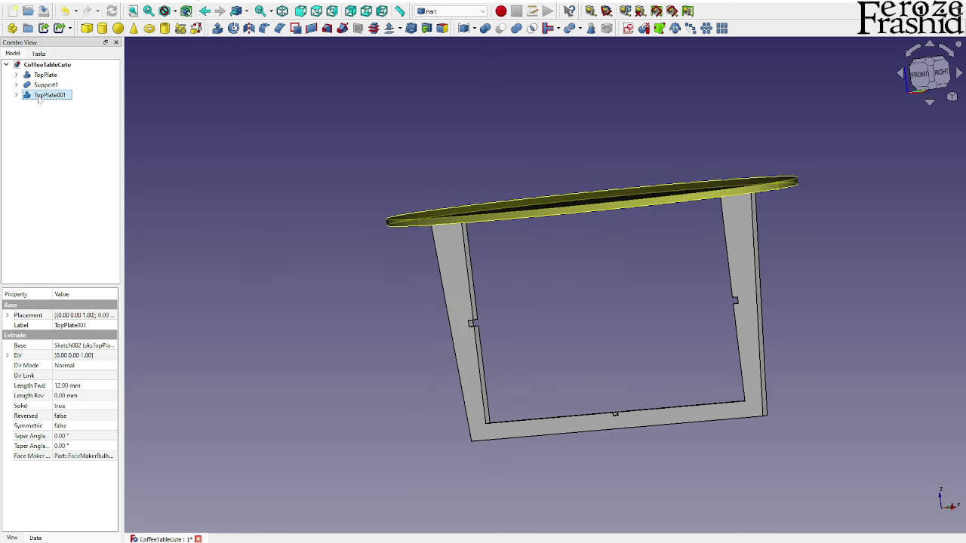
key(F2)
text(MidPlate)
key(Return)
click(16, 95)
click(57, 105)
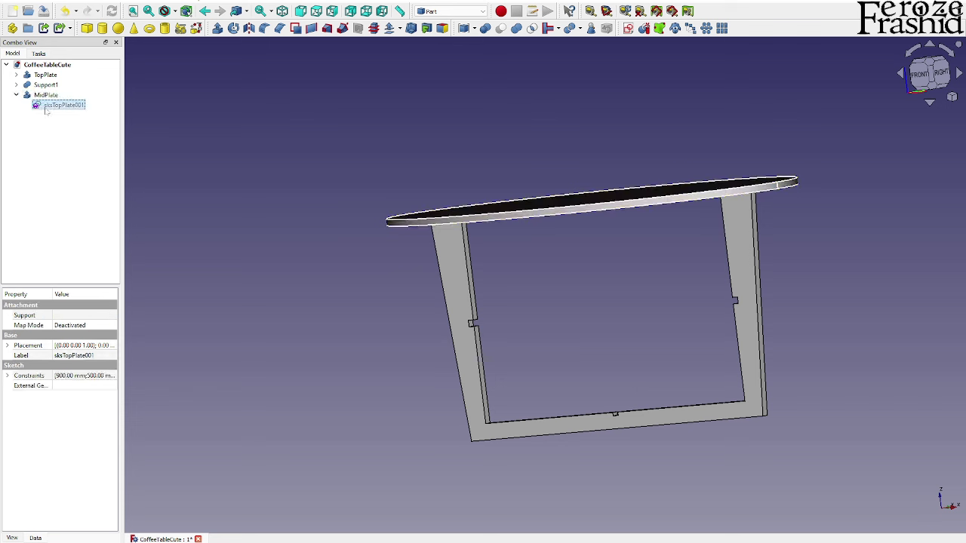
key(F2)
text(sksM)
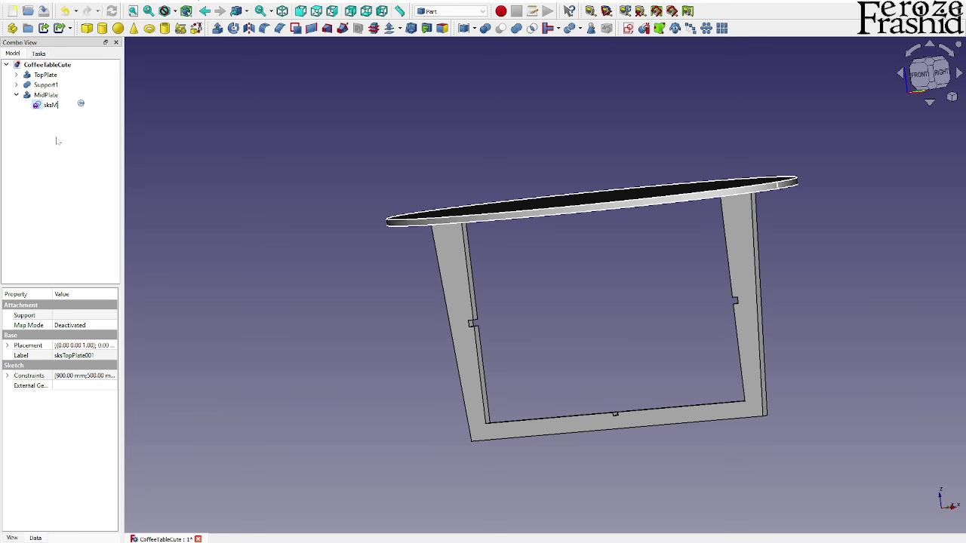
text(idPlate)
key(Return)
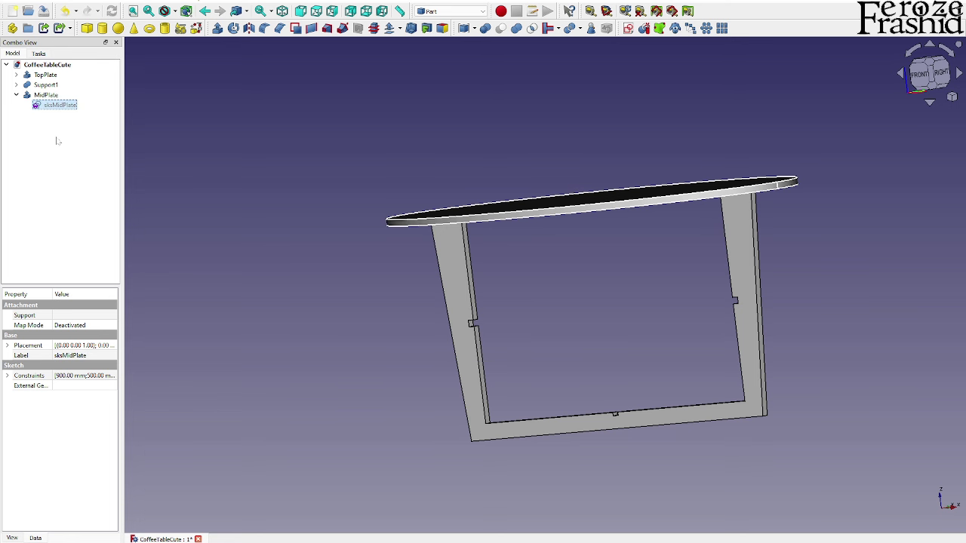
Set the sksMidPlate sketch's Z position to -380/2 mm.
double_click(65, 107)
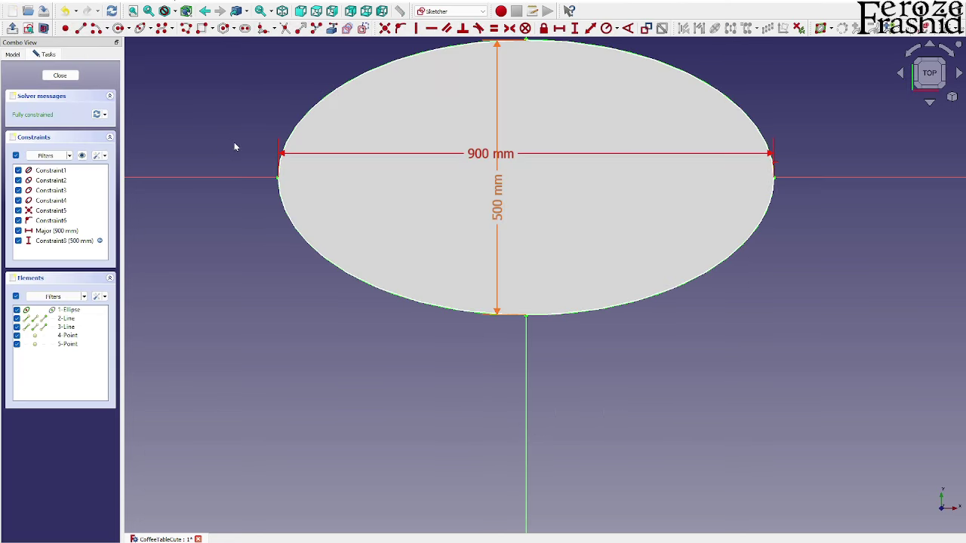
click(63, 76)
click(7, 345)
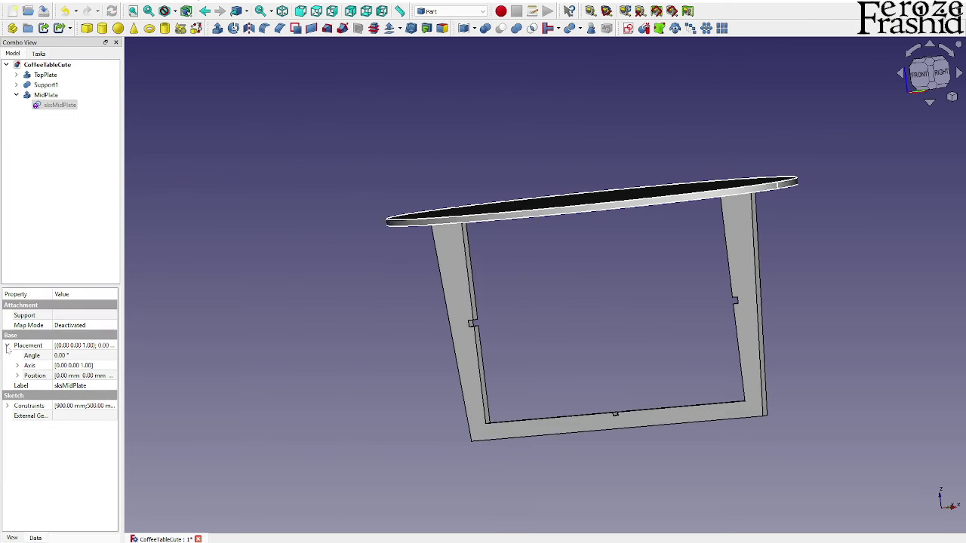
click(17, 376)
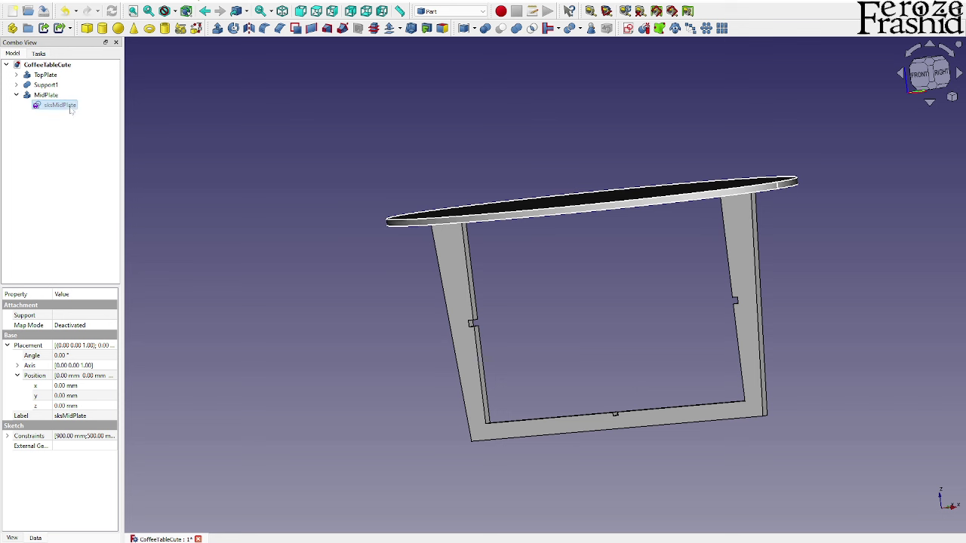
click(73, 406)
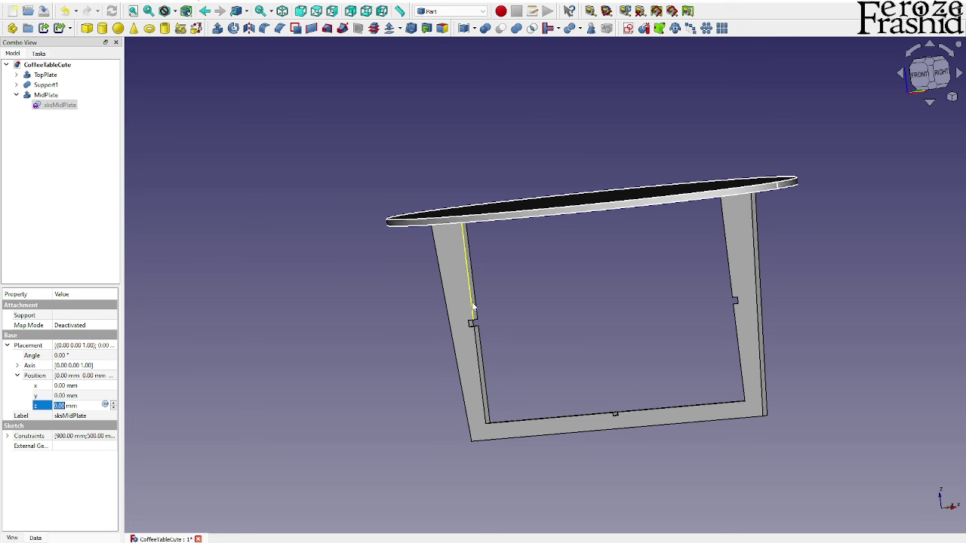
text(-)
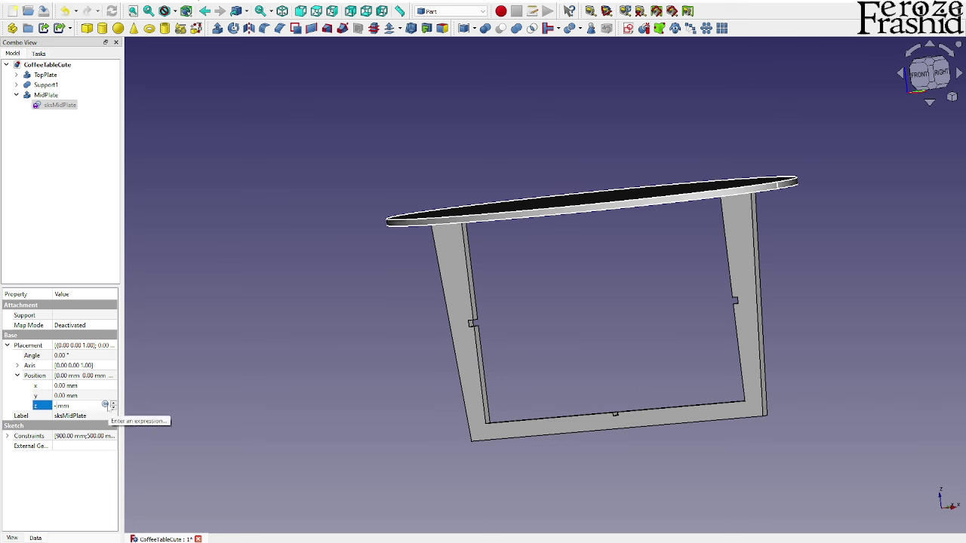
text(380/2)
key(Return)
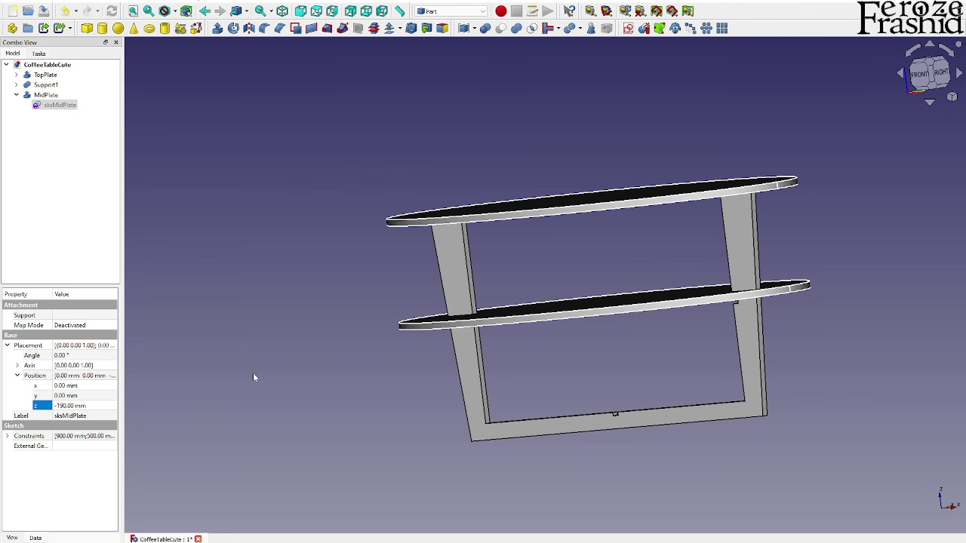
Subtract 12 mm from the sksMidPlate sketch's Z position, setting it to -202 mm.
scroll(528, 287, up, 5)
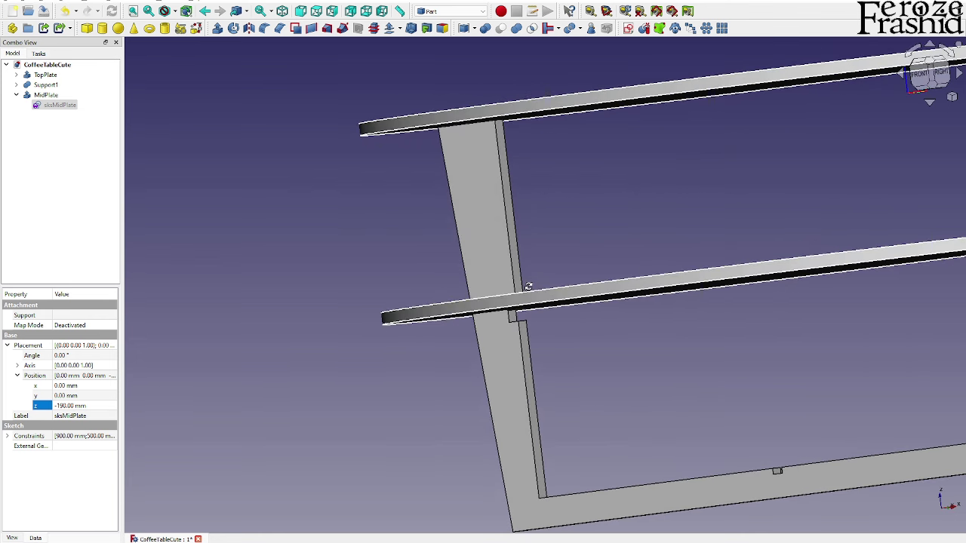
click(59, 406)
key(End)
text(-)
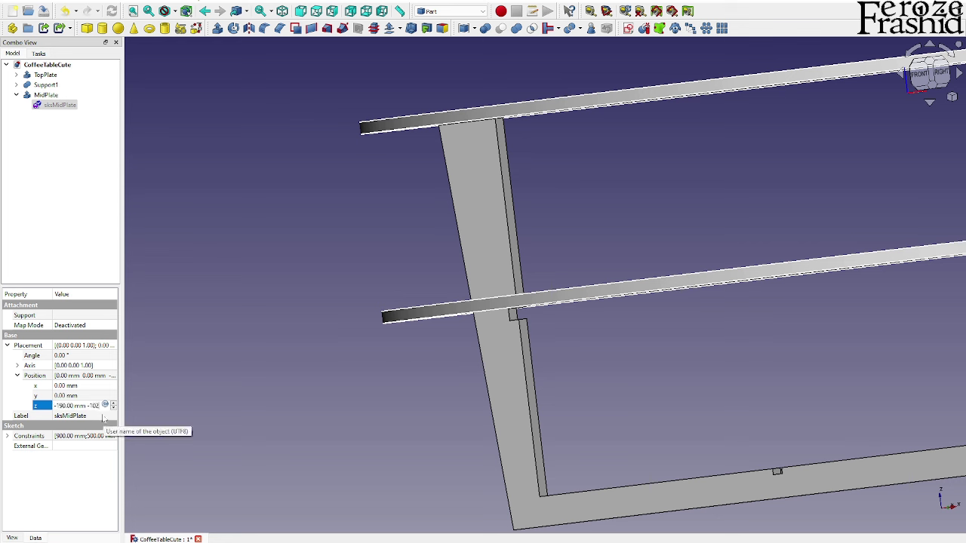
text(12 mm)
key(Return)
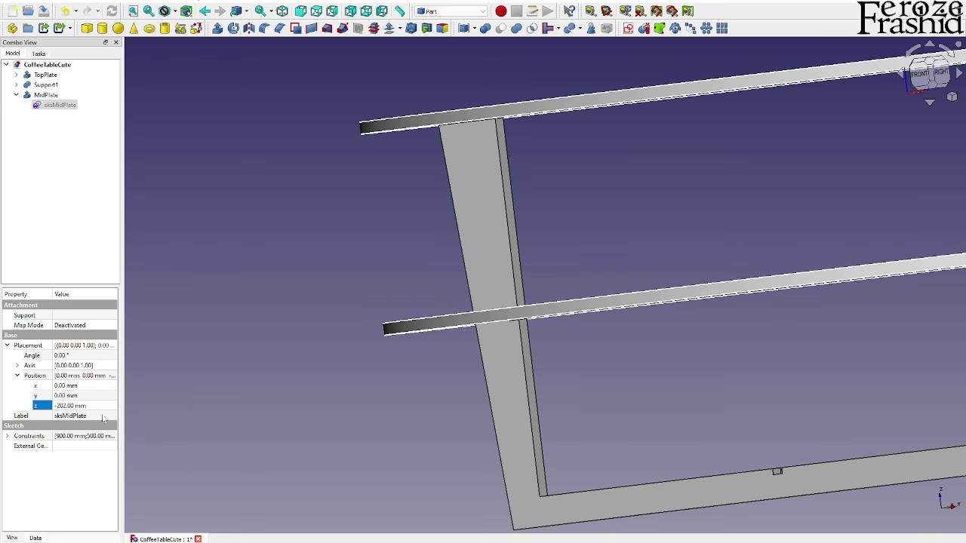
Examine how the middle plate fits the support frame's notch, toggling the plate's visibility.
scroll(490, 304, up, 5)
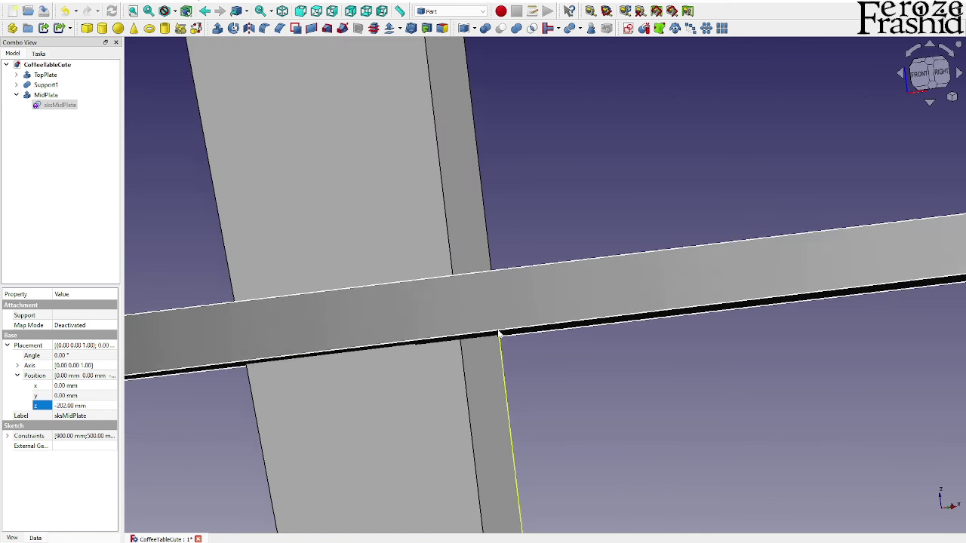
middle_drag(491, 304, 405, 93)
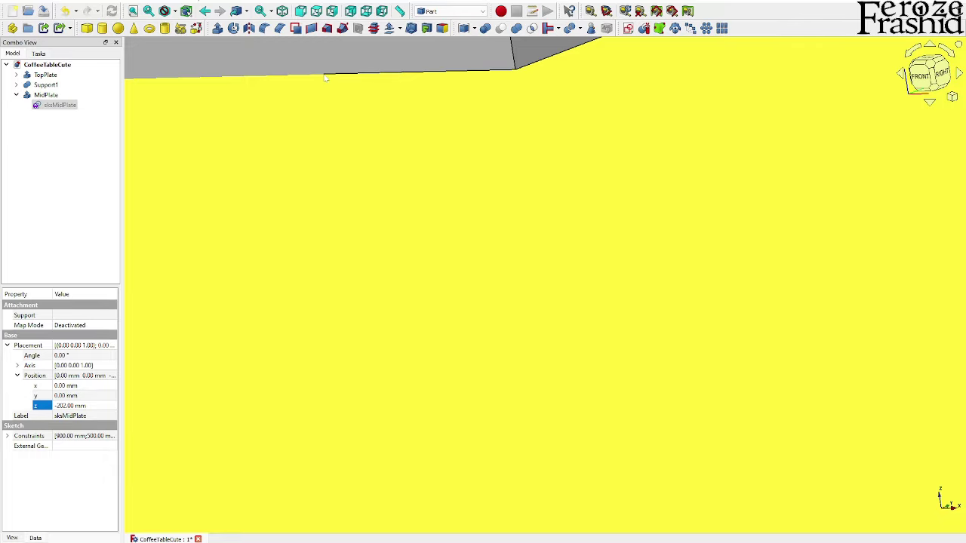
middle_drag(325, 78, 390, 227)
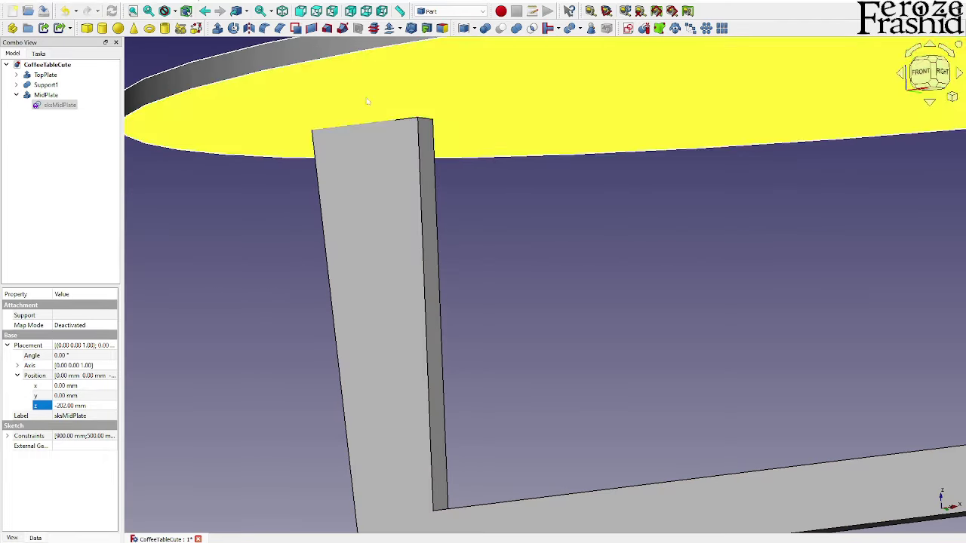
click(361, 91)
key(space)
key(space)
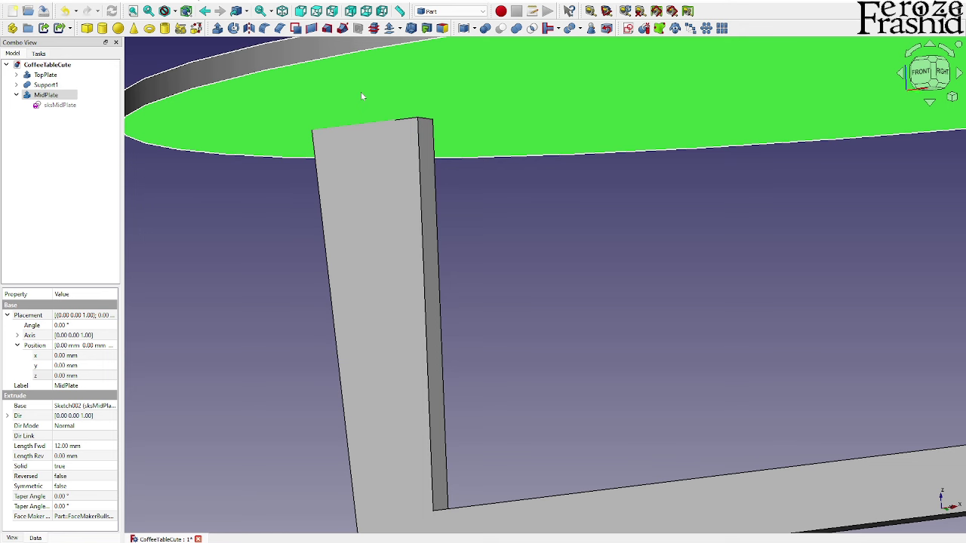
middle_drag(361, 92, 393, 198)
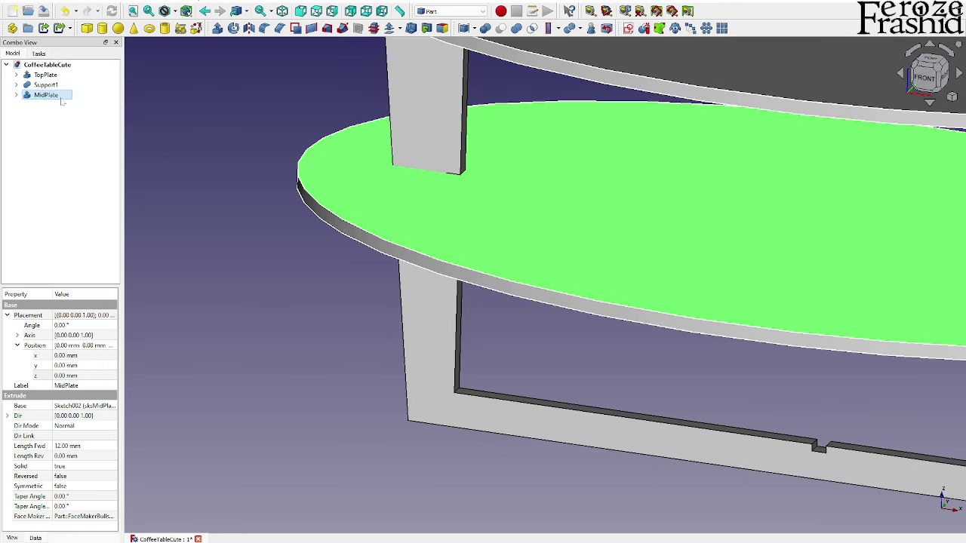
Check the reference oval table image in the browser and set the sksMidPlate sketch's Major constraint to 700 mm.
click(17, 95)
click(41, 104)
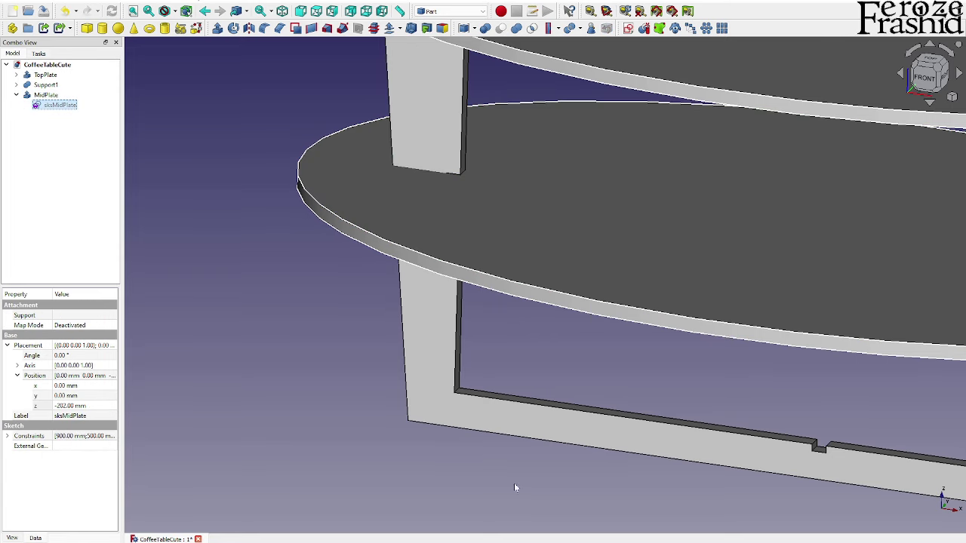
key(alt+Tab)
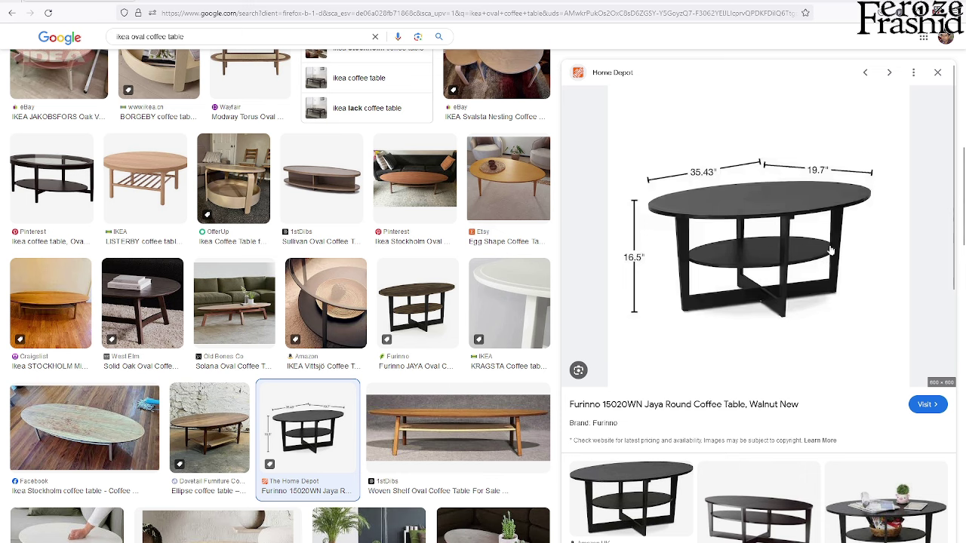
key(alt+Tab)
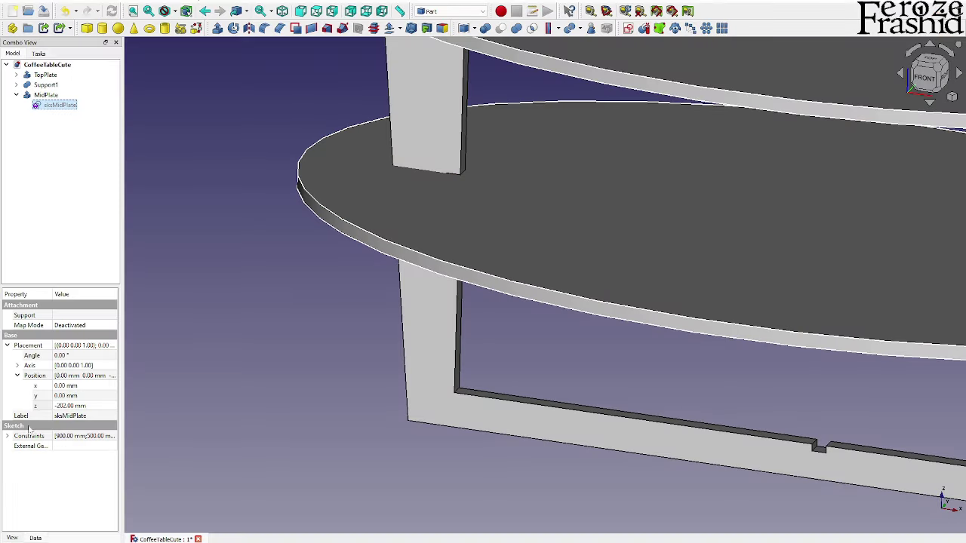
click(7, 437)
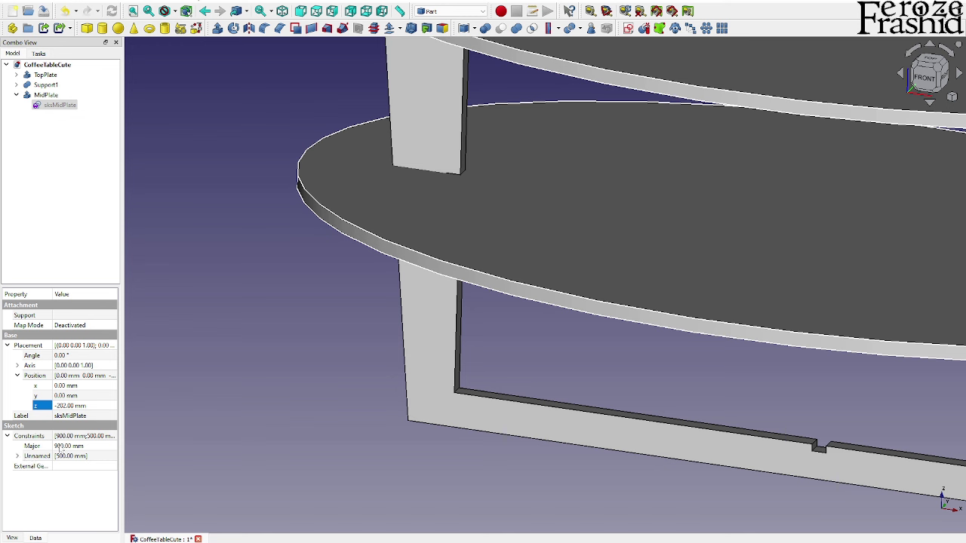
click(60, 447)
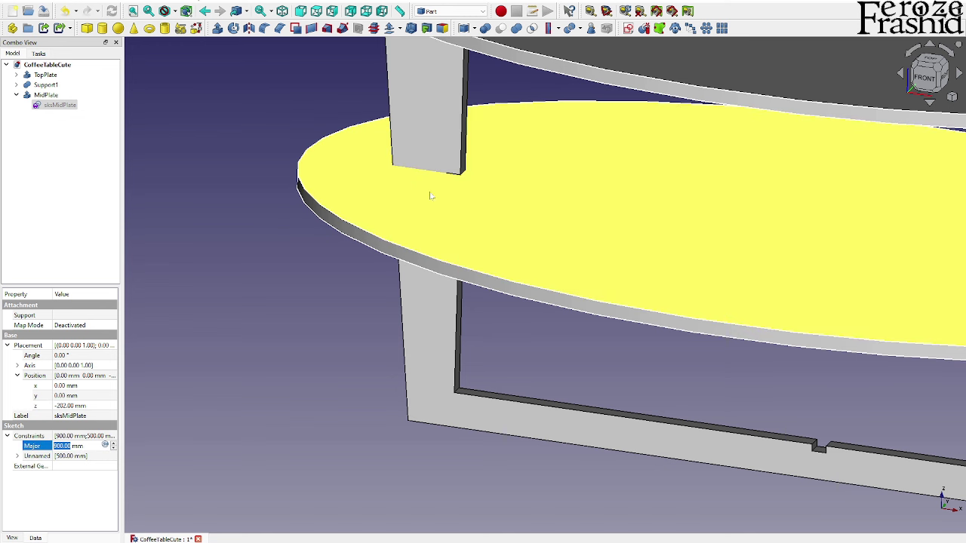
text(700)
key(Return)
scroll(233, 252, down, 5)
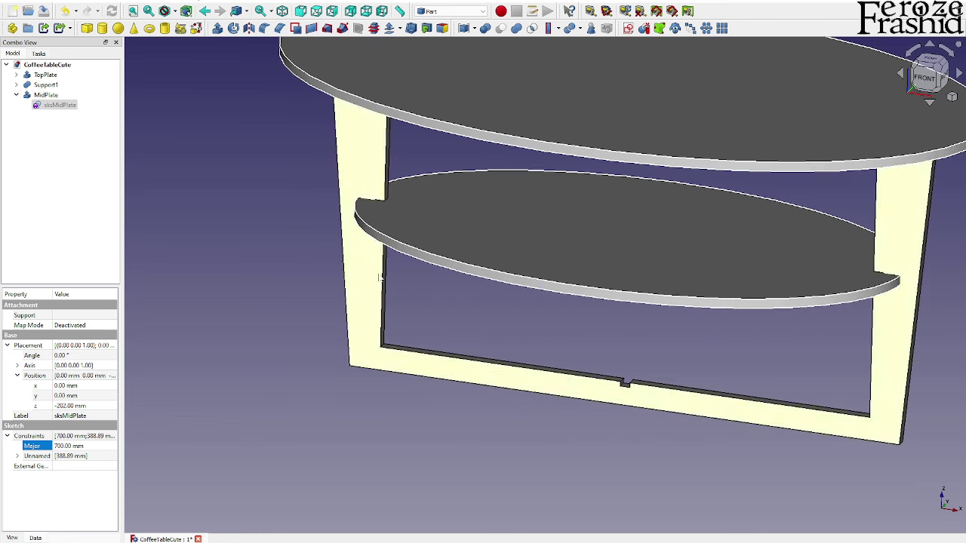
Create a cutout for object with MidPlate as the base and Support1 as the cutting shape.
scroll(957, 285, up, 4)
middle_drag(956, 285, 892, 302)
scroll(892, 302, down, 5)
middle_drag(878, 259, 810, 252)
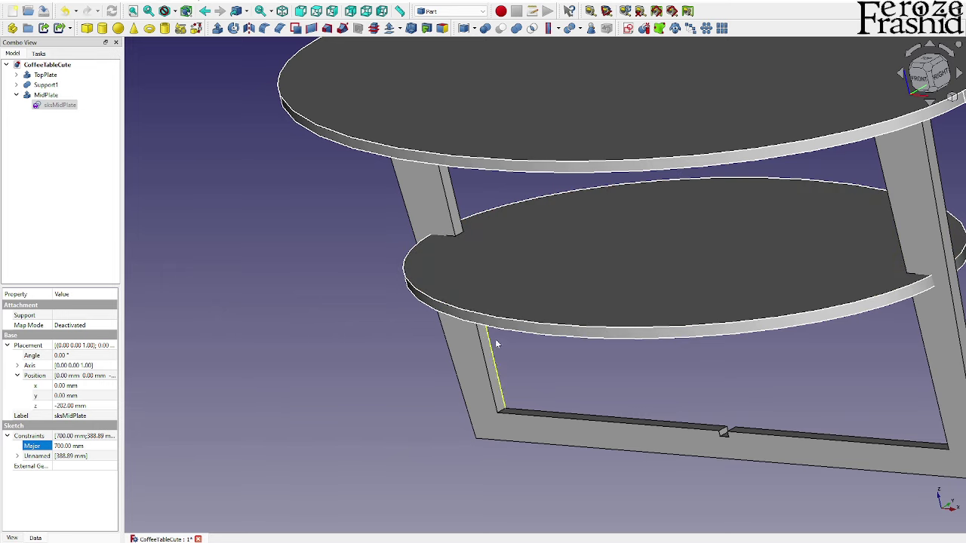
middle_drag(528, 227, 529, 271)
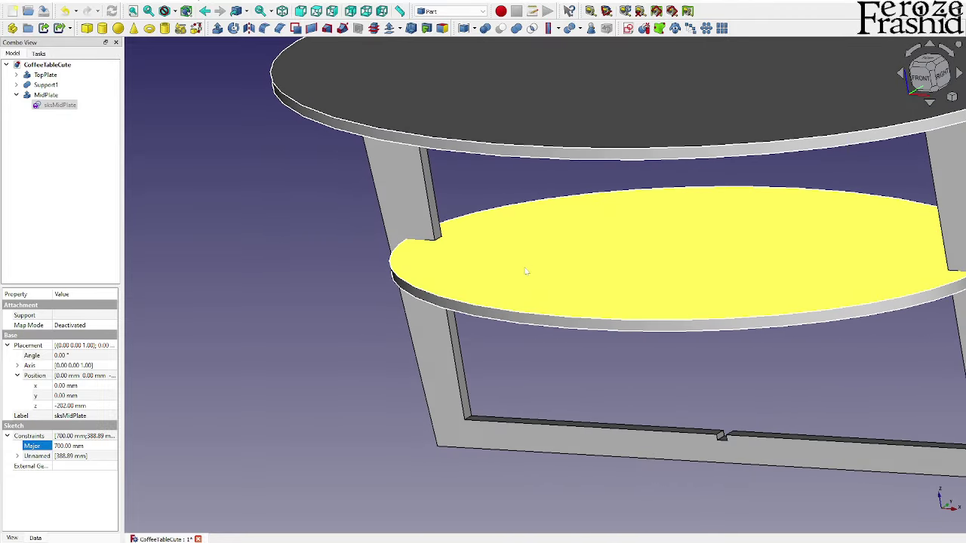
scroll(435, 250, up, 2)
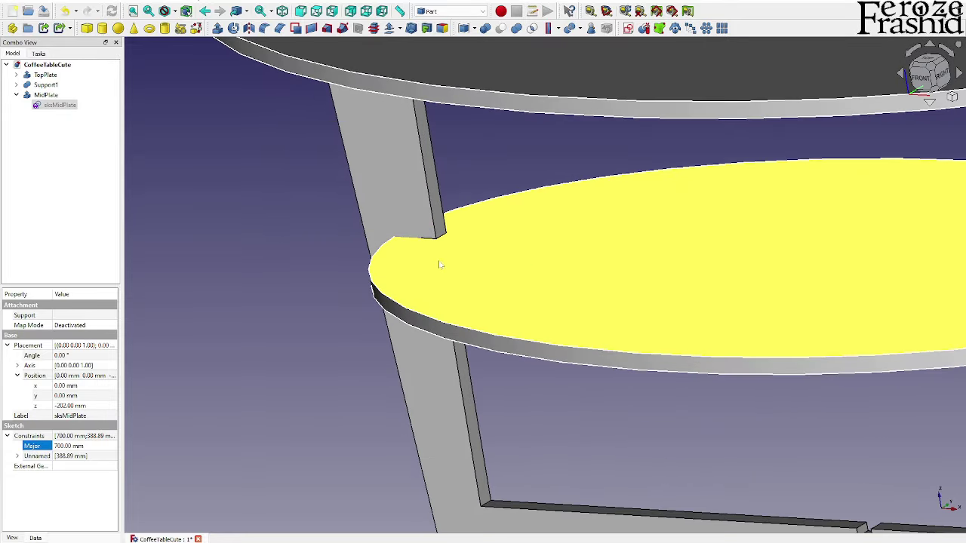
click(42, 95)
click(34, 85)
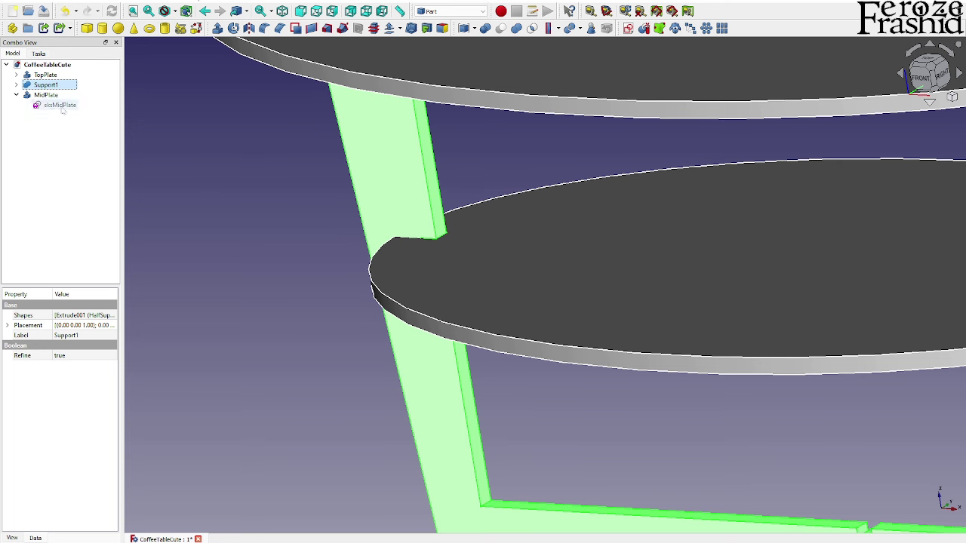
click(45, 95)
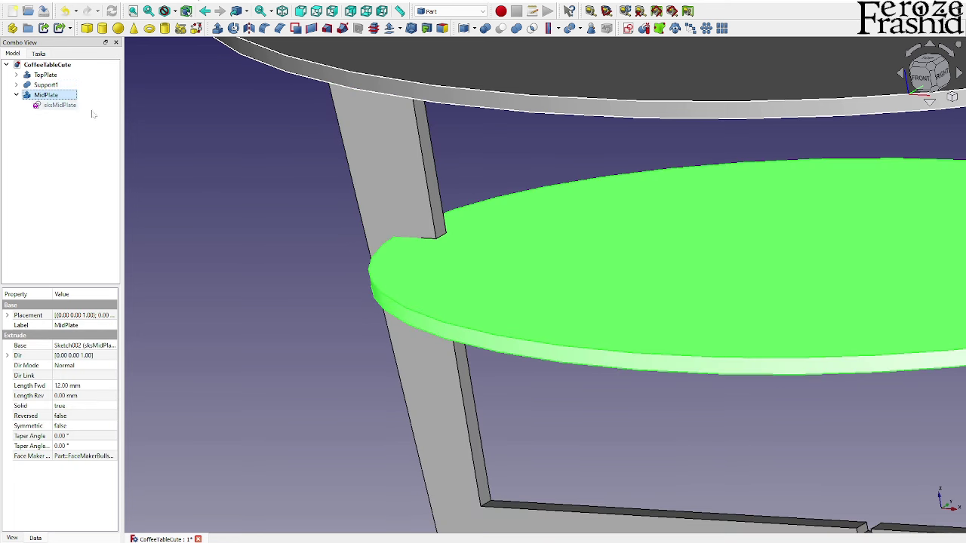
ctrl+click(399, 212)
click(580, 29)
click(558, 29)
click(559, 29)
click(568, 66)
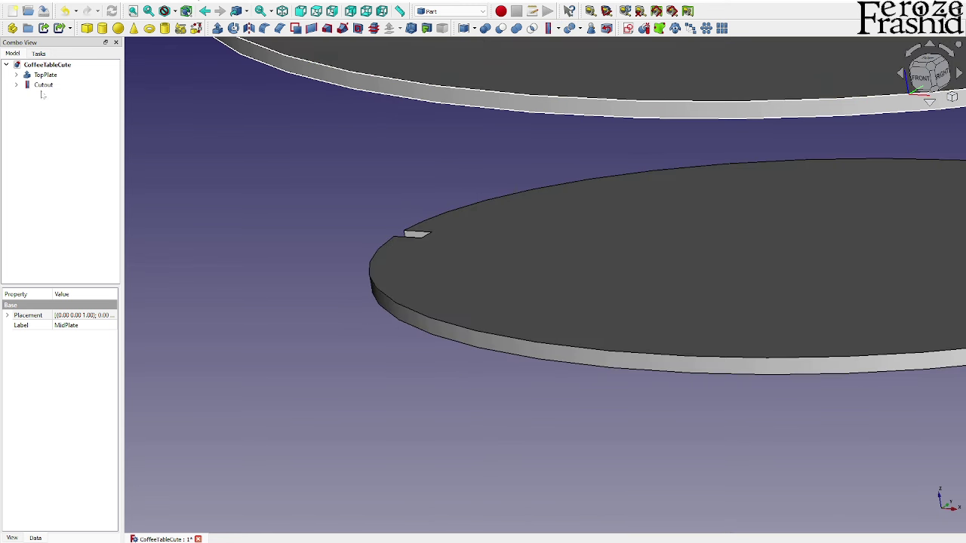
Make Support1 visible within the Cutout and toggle its visibility to inspect the slot cut into the middle plate.
click(54, 105)
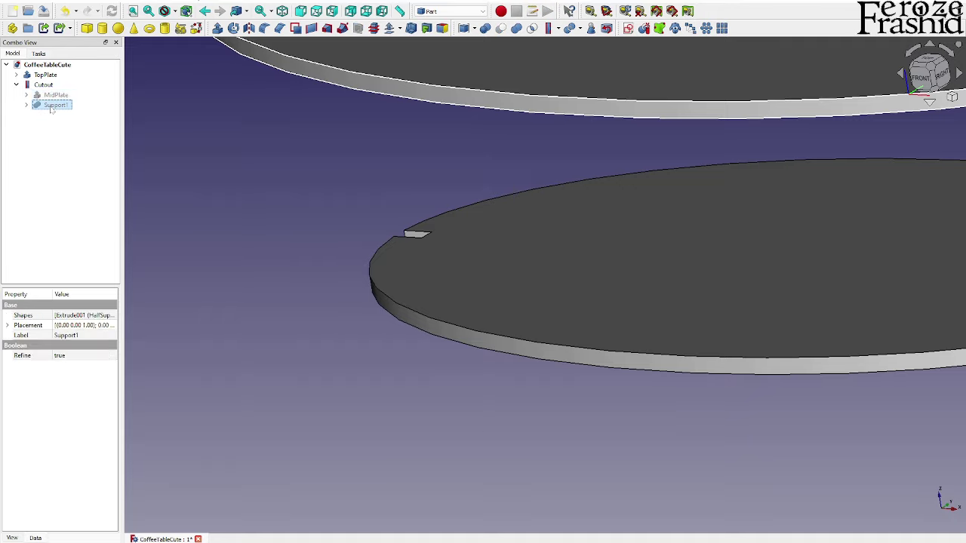
key(space)
click(181, 238)
middle_drag(508, 308, 420, 198)
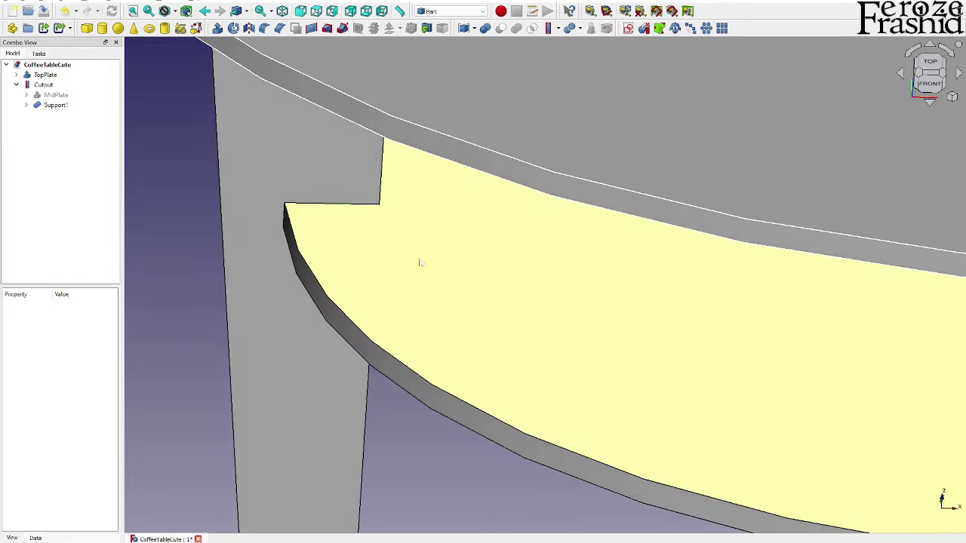
click(403, 205)
key(space)
key(space)
click(262, 230)
key(space)
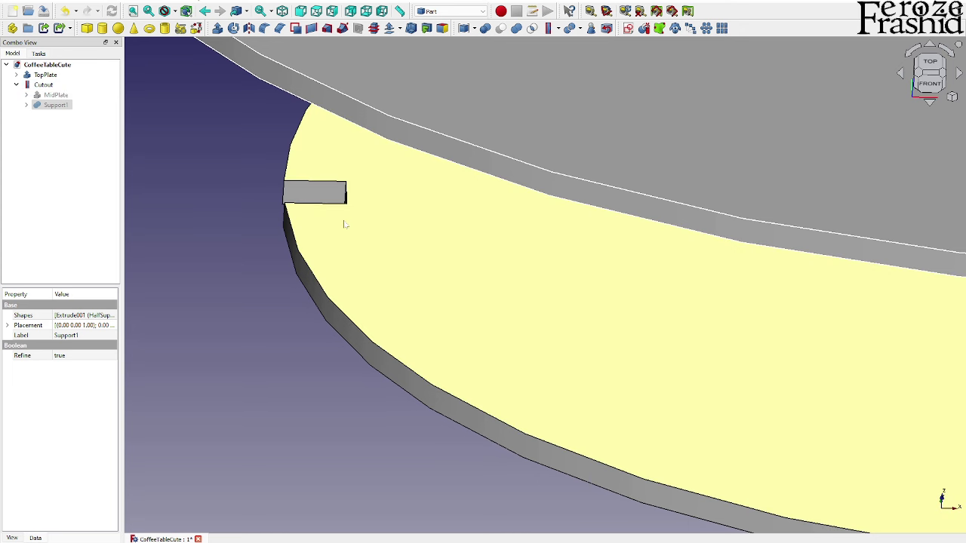
key(space)
middle_drag(421, 349, 480, 298)
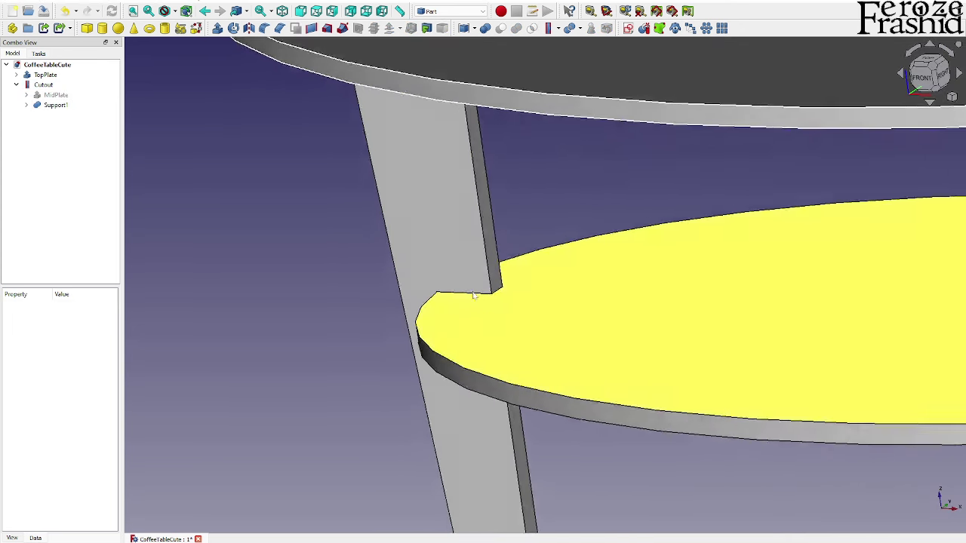
scroll(479, 298, down, 3)
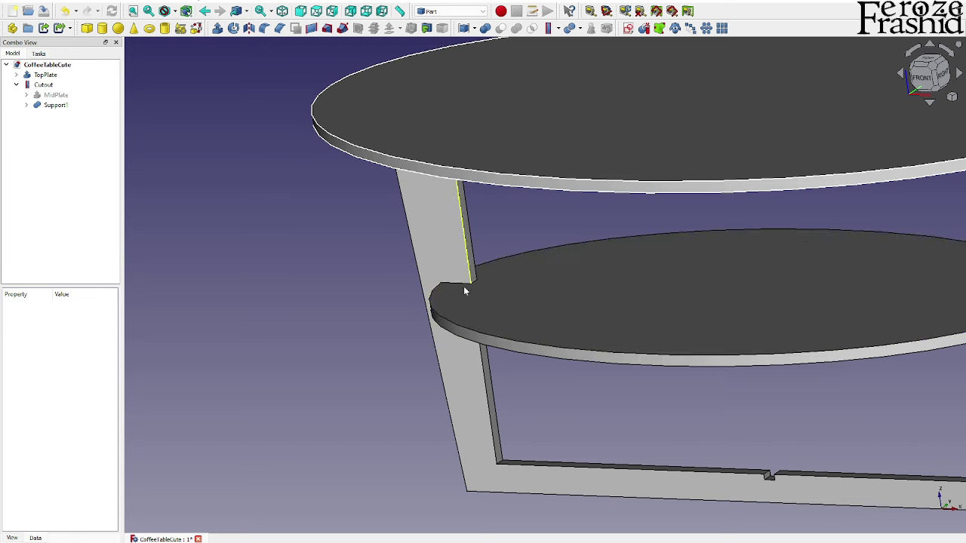
Duplicate the sksSupport1 sketch nested inside HalfSupport1.
middle_drag(401, 278, 603, 339)
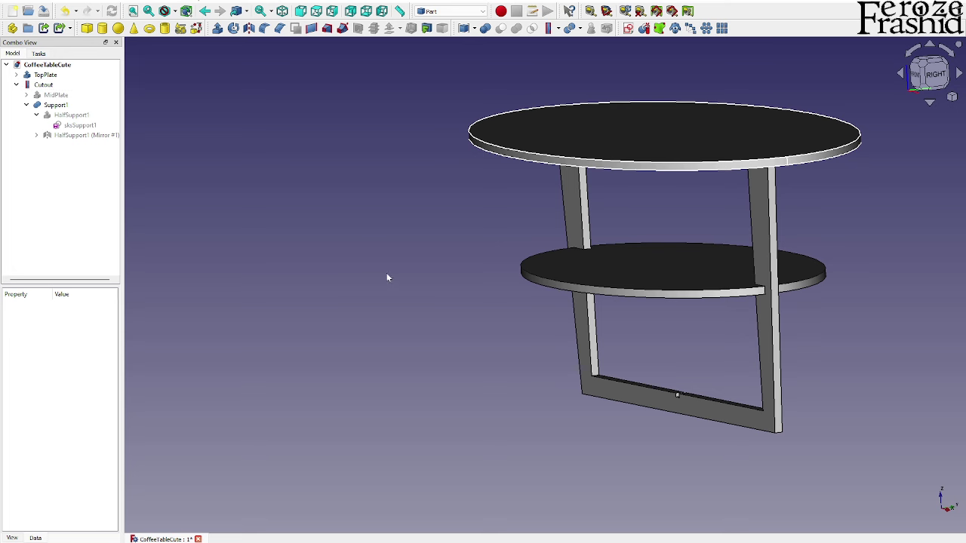
scroll(588, 252, down, 2)
mouse_move(588, 252)
middle_down()
mouse_move(582, 162)
mouse_move(582, 249)
middle_up()
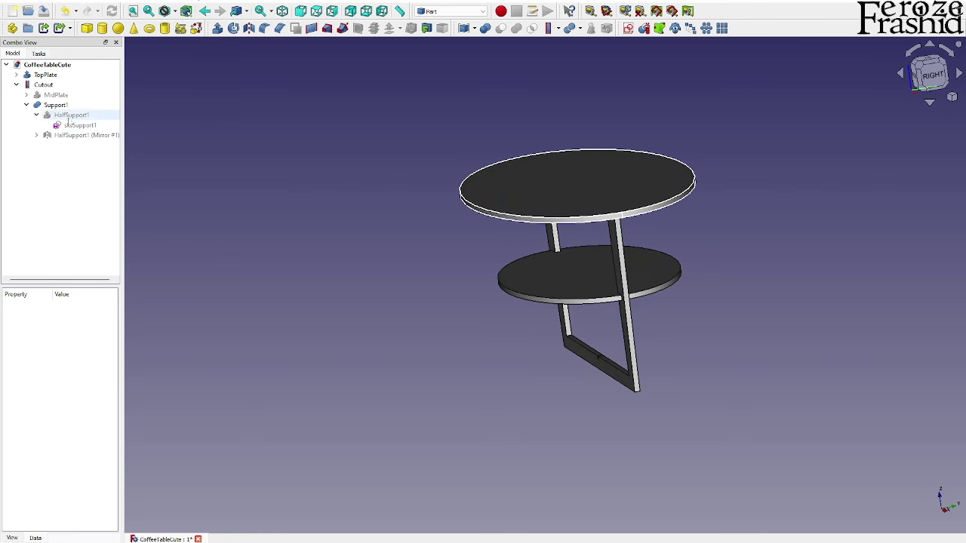
click(74, 125)
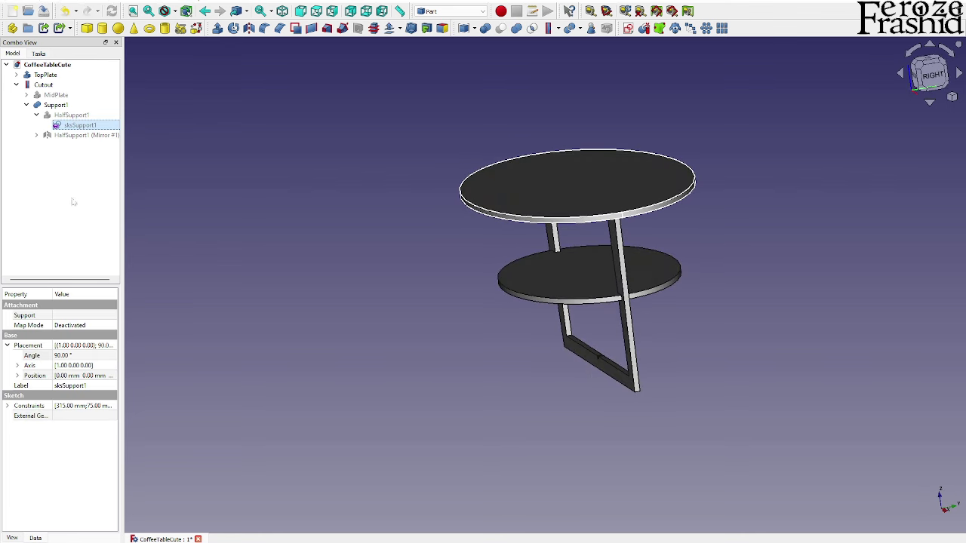
key(ctrl+c)
key(ctrl+v)
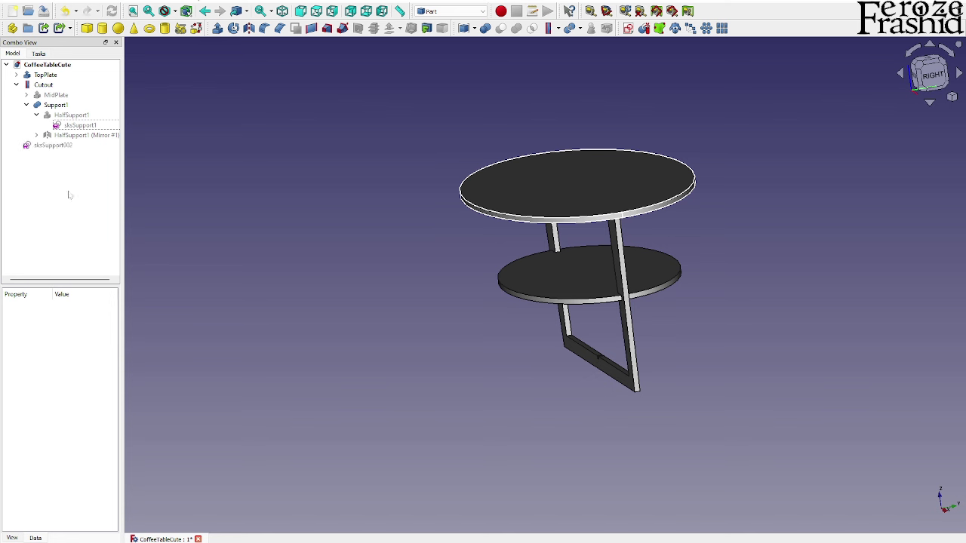
Switch to the Sketcher workbench and reorient the duplicated support sketch to the YZ-Plane with a 0 mm offset.
click(53, 145)
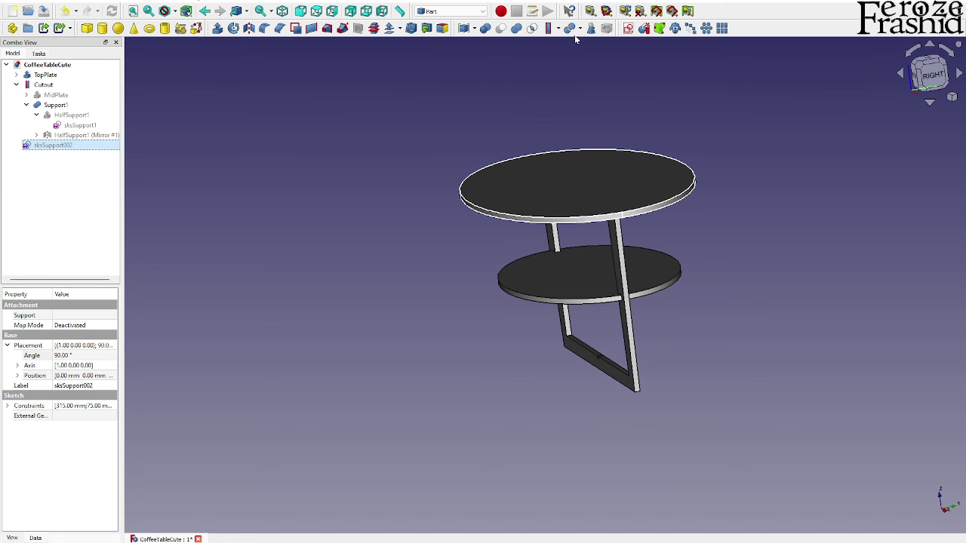
click(450, 11)
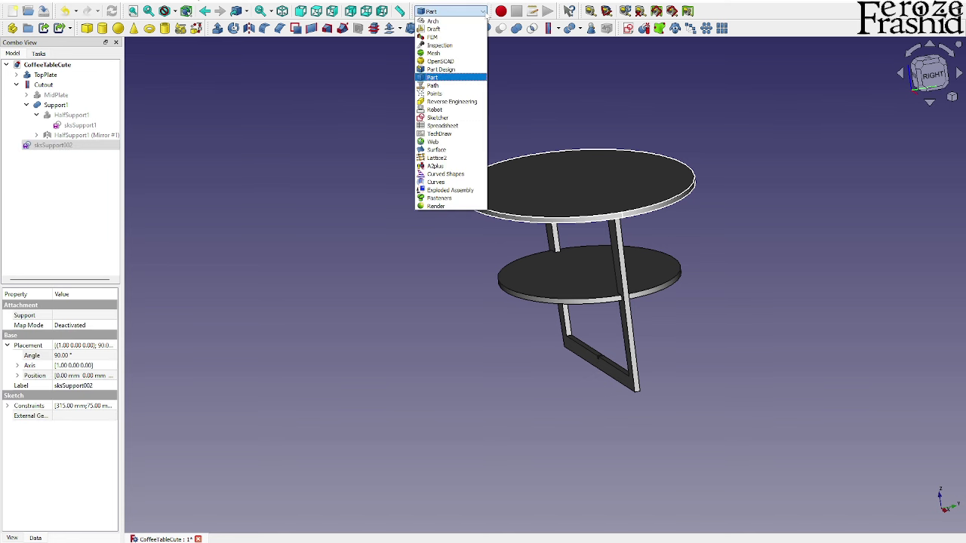
click(451, 181)
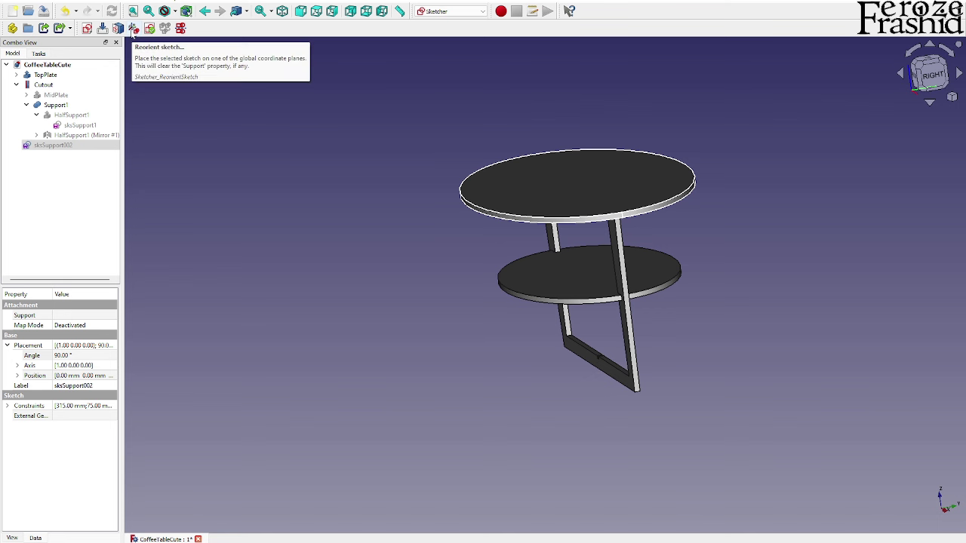
click(132, 30)
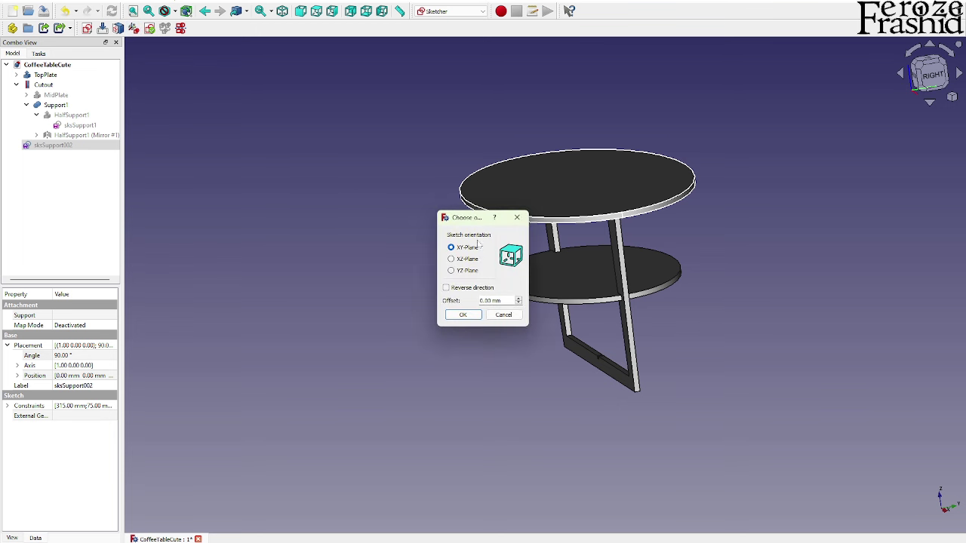
drag(477, 219, 359, 219)
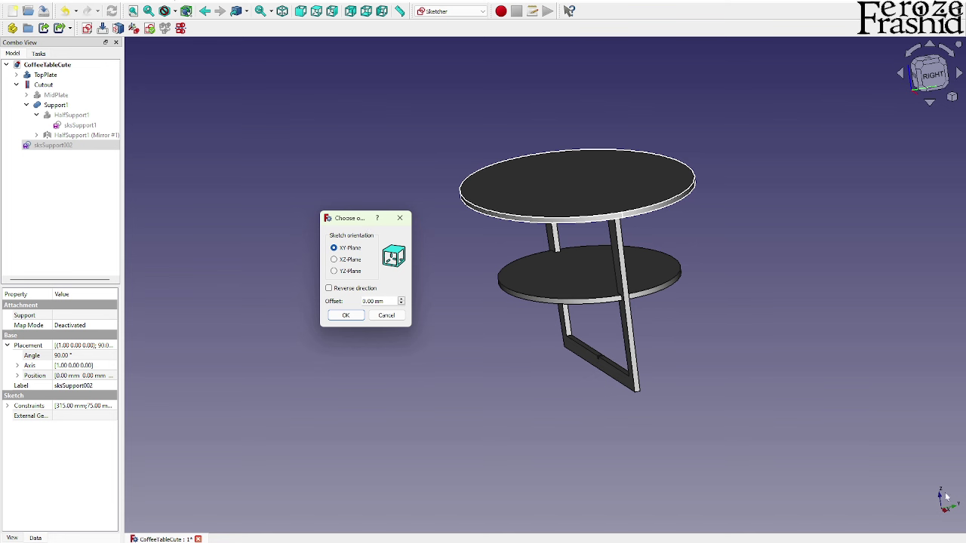
click(349, 274)
click(345, 316)
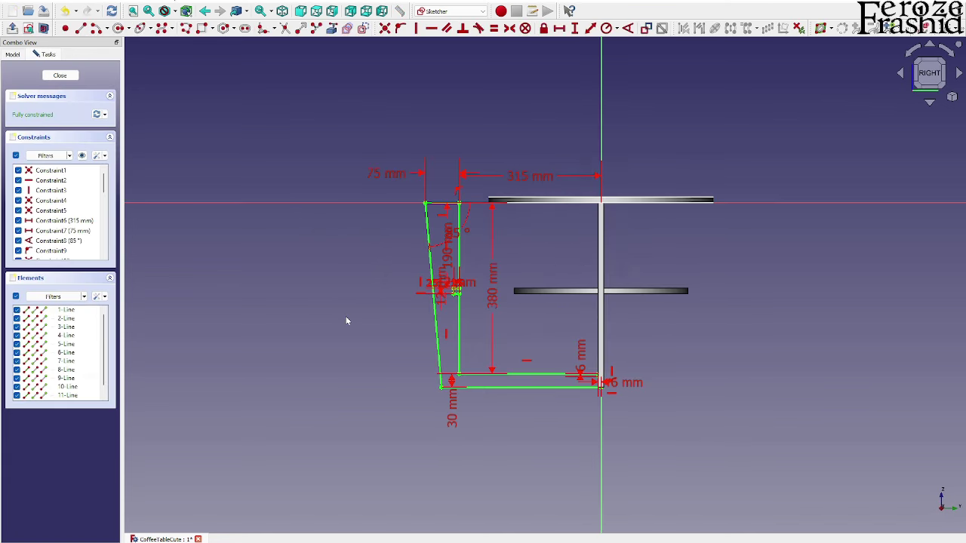
Inspect the reoriented sksSupport002 sketch beside the table model from an angle and reopen it for editing.
click(59, 75)
click(75, 146)
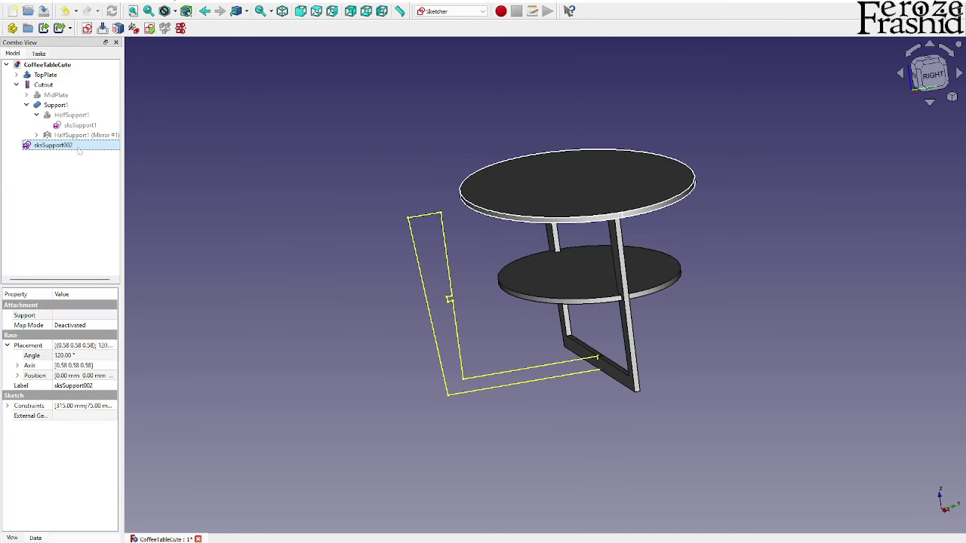
mouse_move(524, 294)
middle_down()
mouse_move(461, 280)
mouse_move(521, 274)
mouse_move(504, 217)
mouse_move(529, 272)
middle_up()
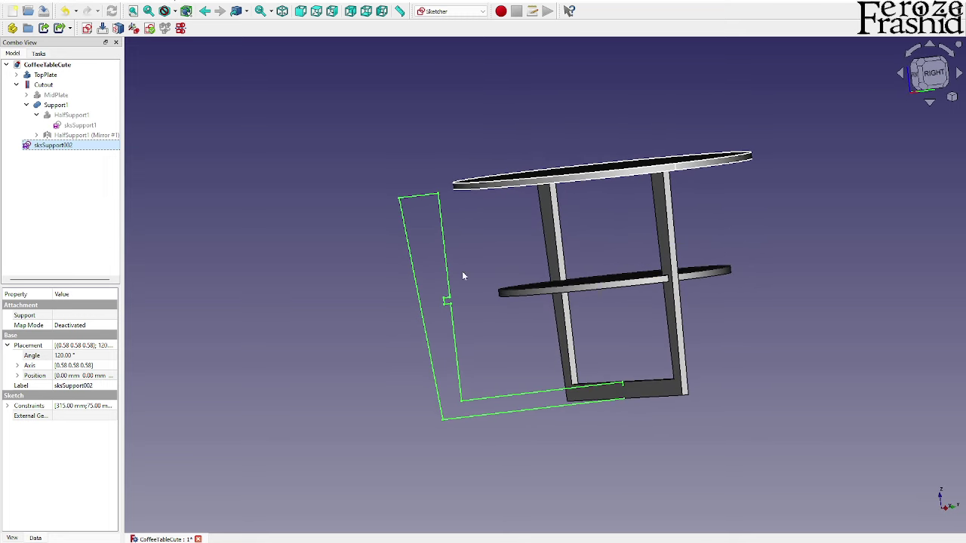
double_click(71, 148)
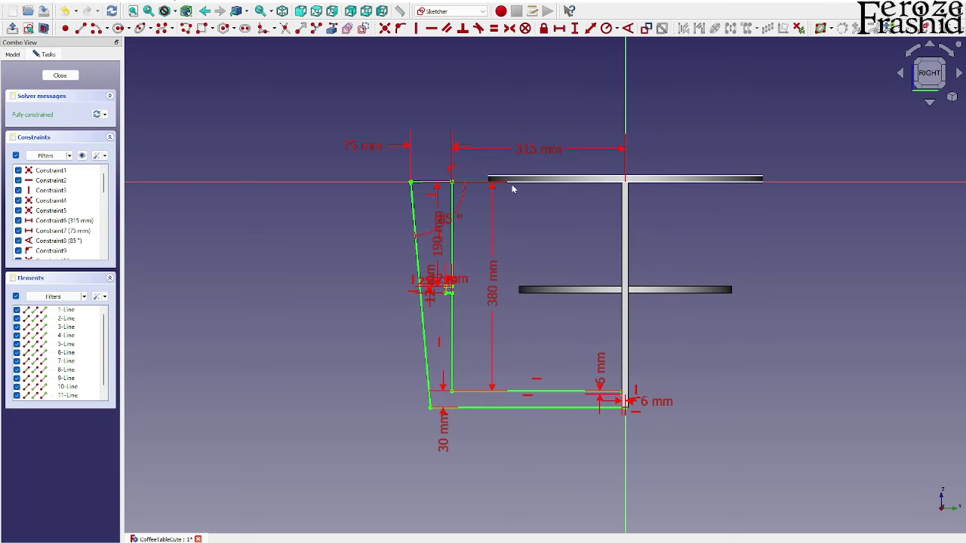
Set the horizontal distance between the sketch's inner leg line and the vertical axis to 250 mm.
click(536, 147)
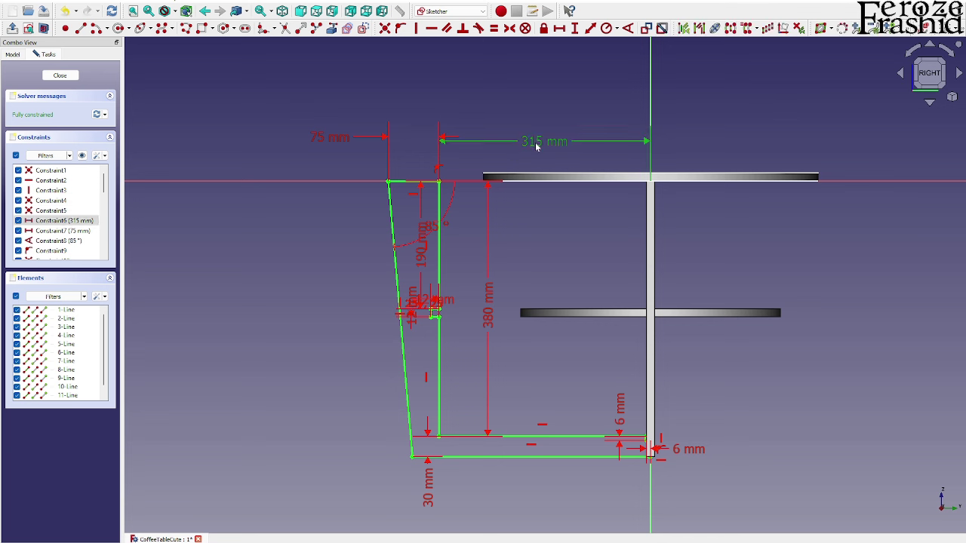
double_click(536, 148)
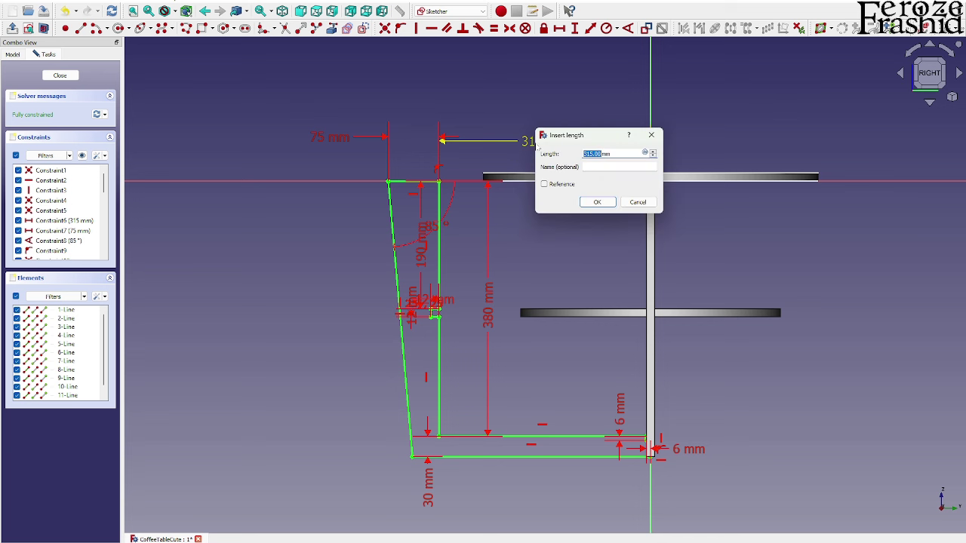
drag(599, 142, 765, 103)
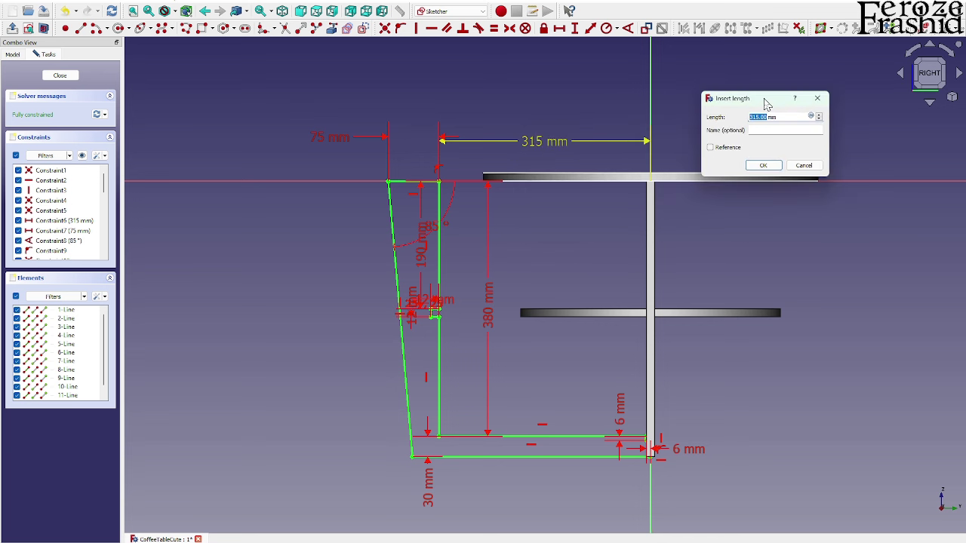
text(4)
key(Return)
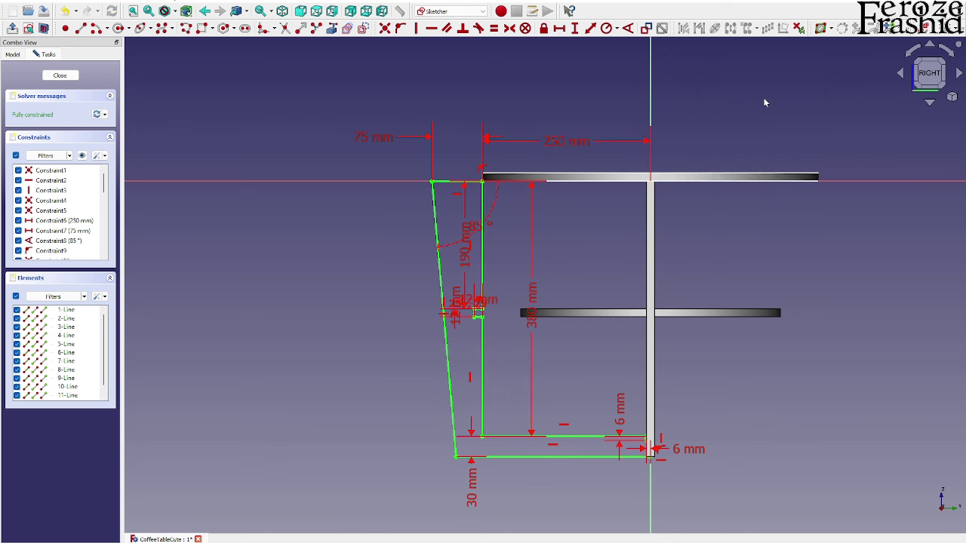
Reduce the inner leg line's distance from the vertical axis to 200 mm and 175 mm, checking the fit against the plates.
double_click(565, 141)
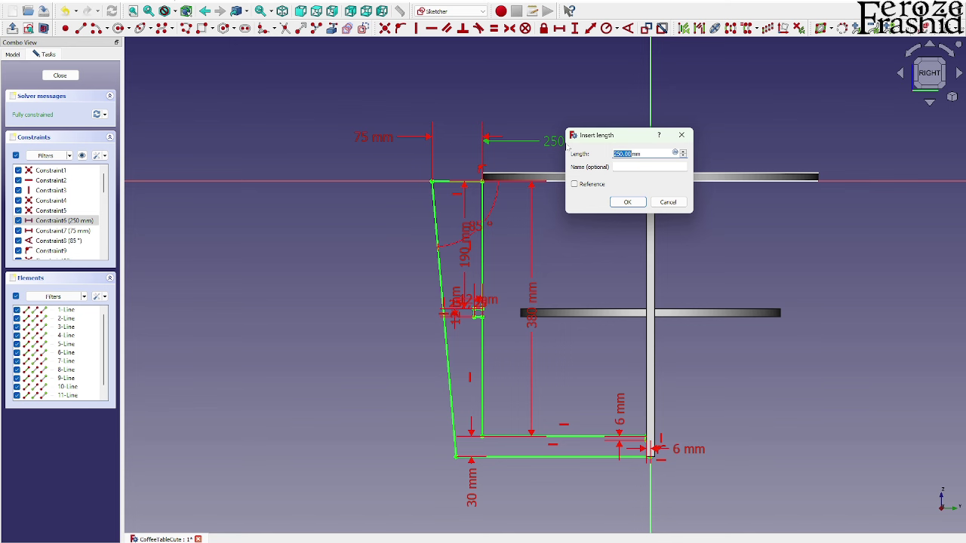
text(200)
key(Return)
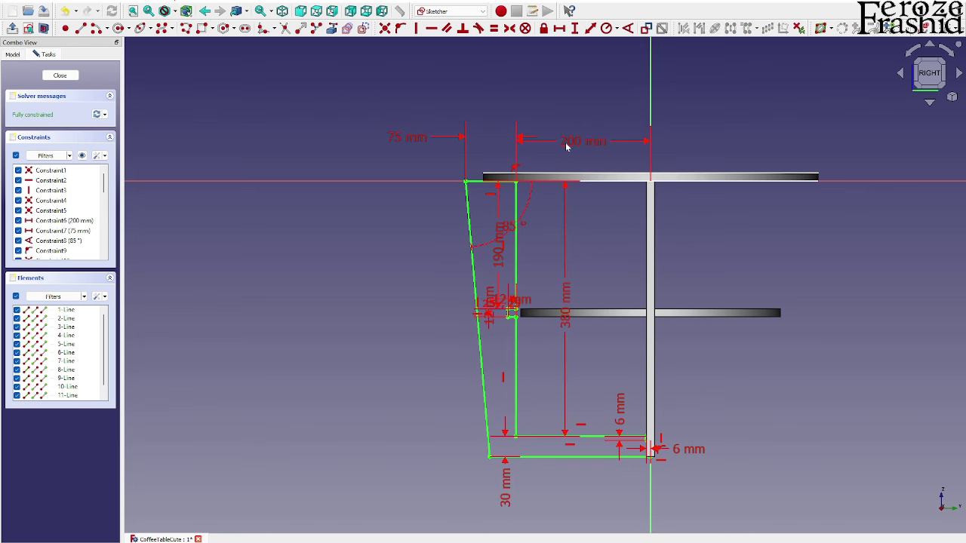
double_click(573, 142)
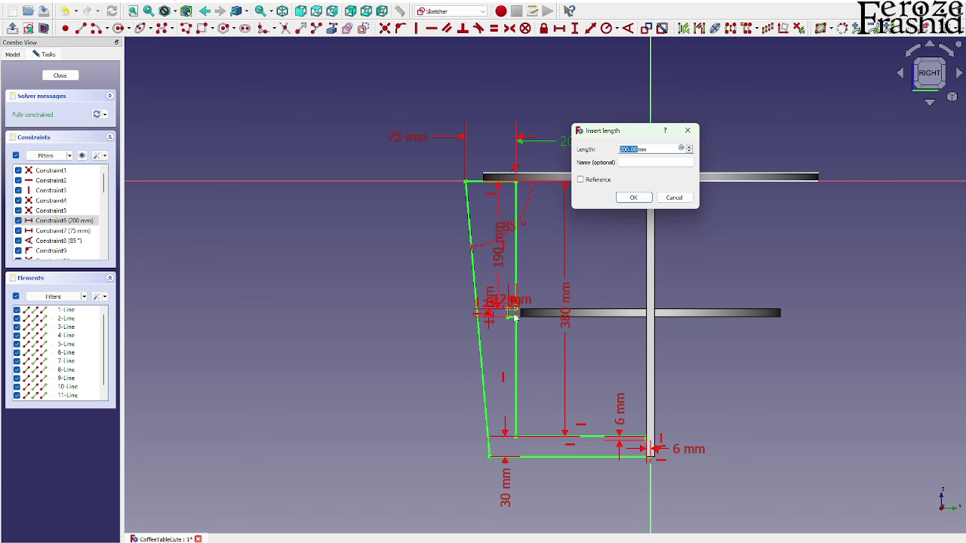
text(175mm)
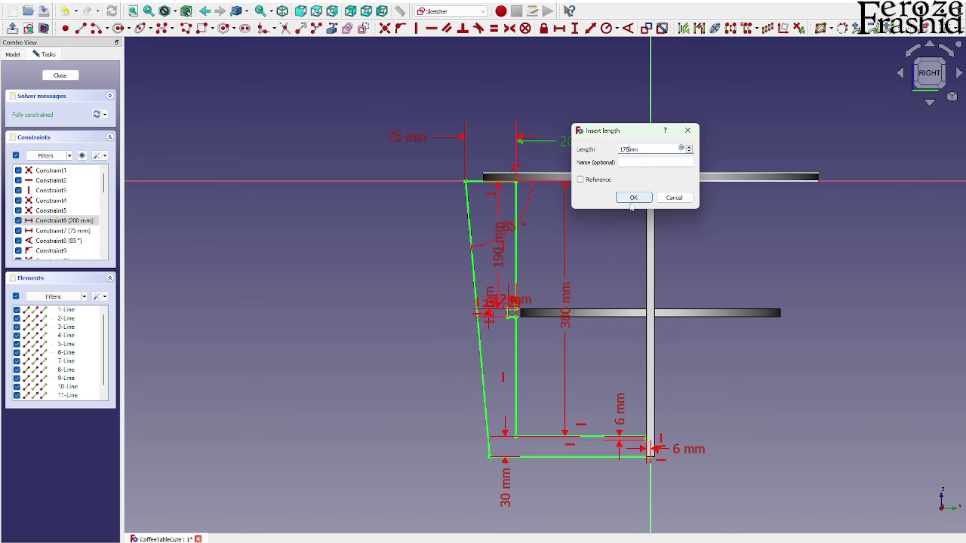
click(632, 200)
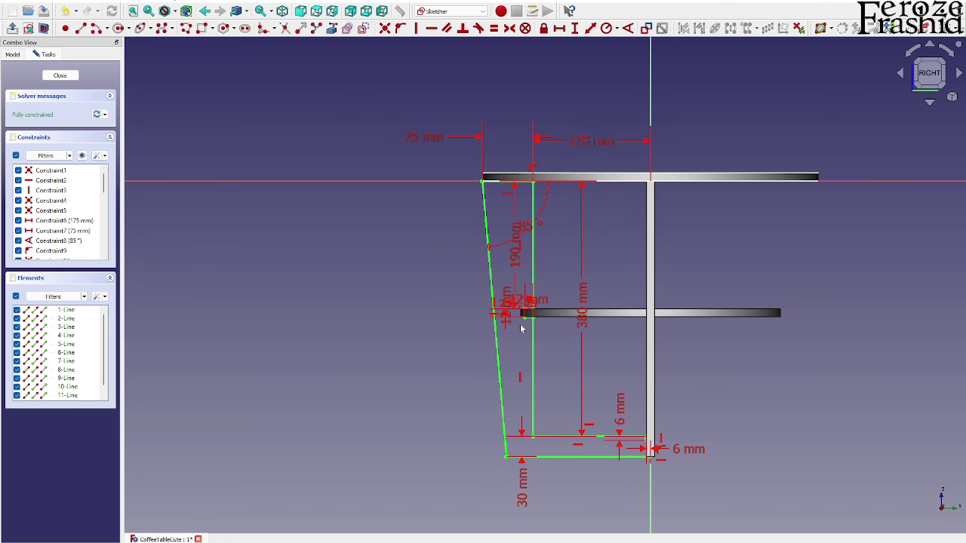
scroll(574, 324, up, 3)
mouse_move(574, 325)
middle_down()
mouse_move(560, 329)
mouse_move(566, 309)
middle_up()
scroll(567, 329, down, 2)
scroll(567, 302, down, 4)
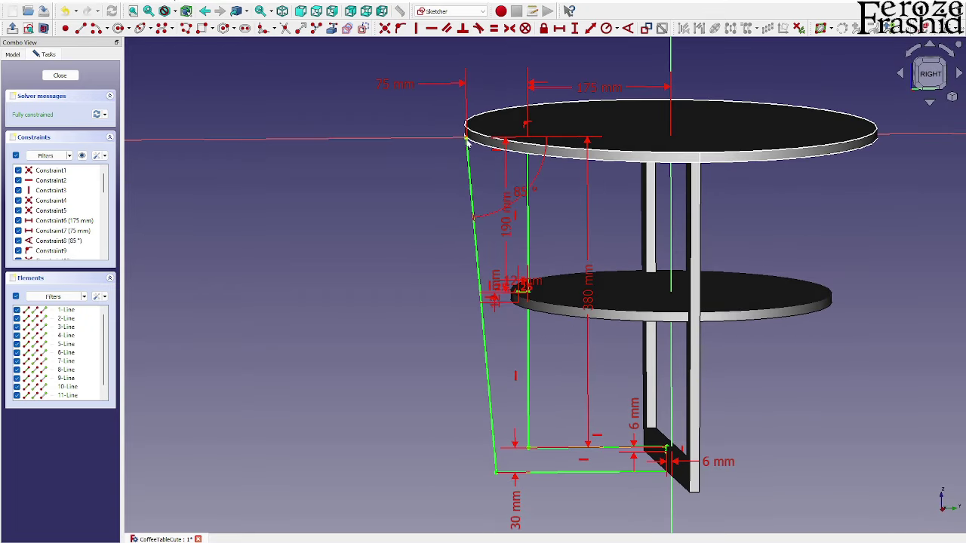
Set the inner leg line's horizontal distance from the vertical axis to 160 mm.
double_click(598, 88)
text(1)
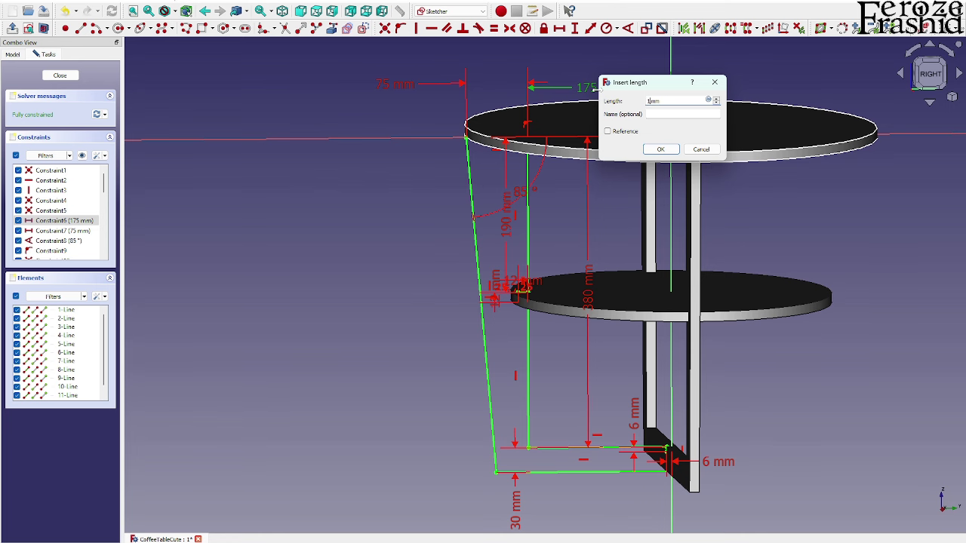
text(60)
key(Return)
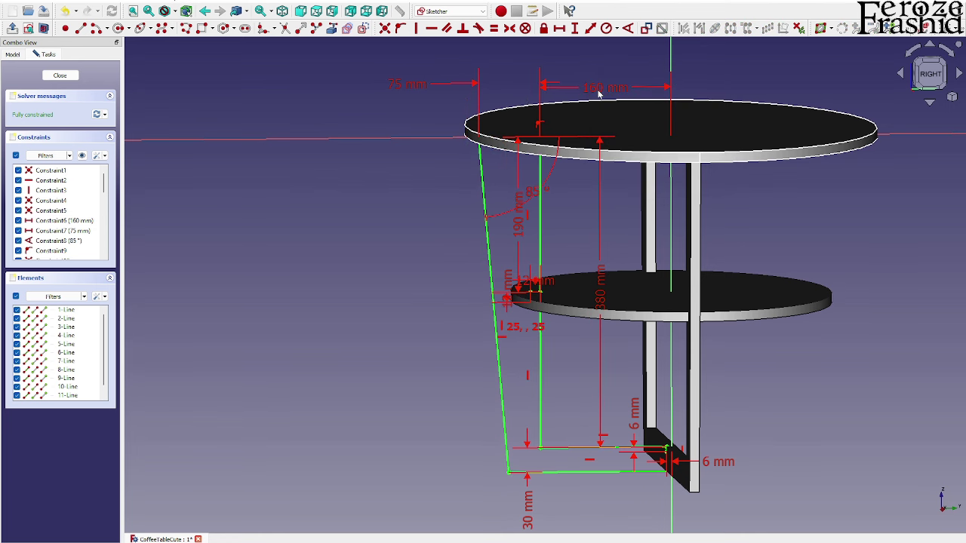
Examine from several angles how the narrowed support profile meets the top plate, the middle plate and the first support.
scroll(519, 110, up, 3)
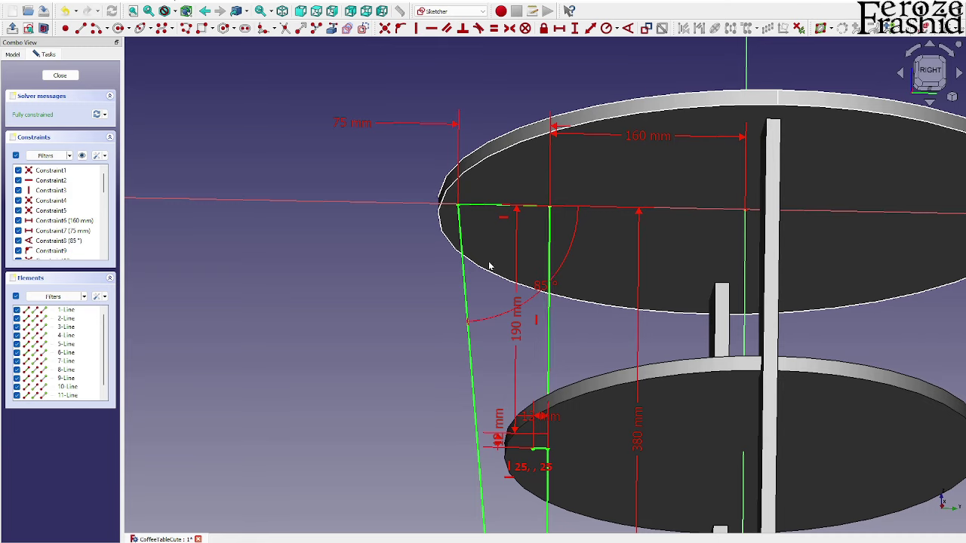
scroll(489, 266, down, 3)
scroll(529, 326, up, 8)
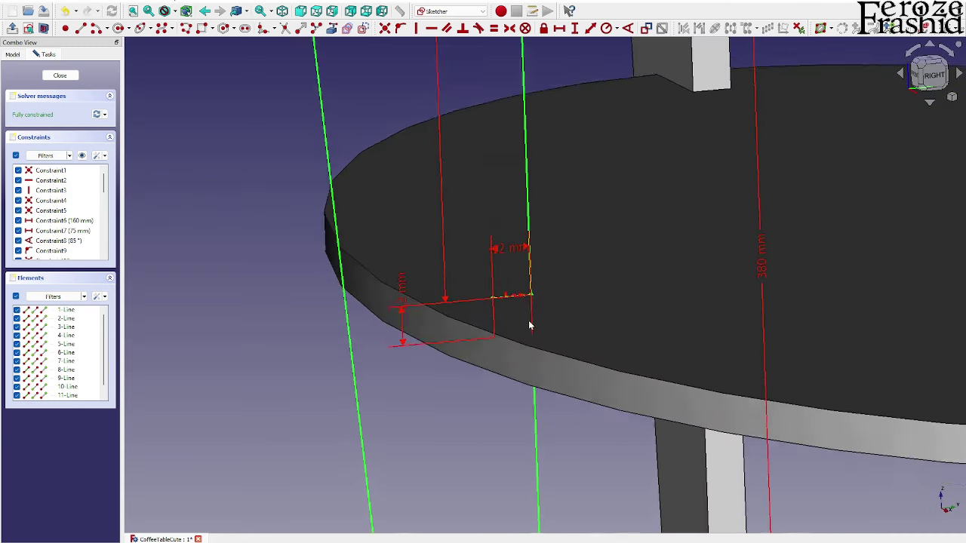
middle_drag(529, 325, 484, 324)
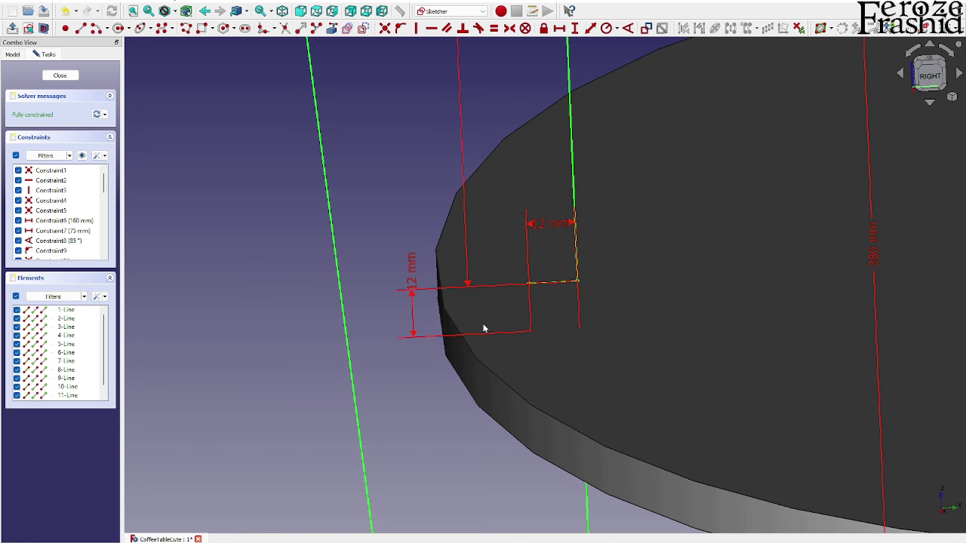
scroll(486, 307, down, 5)
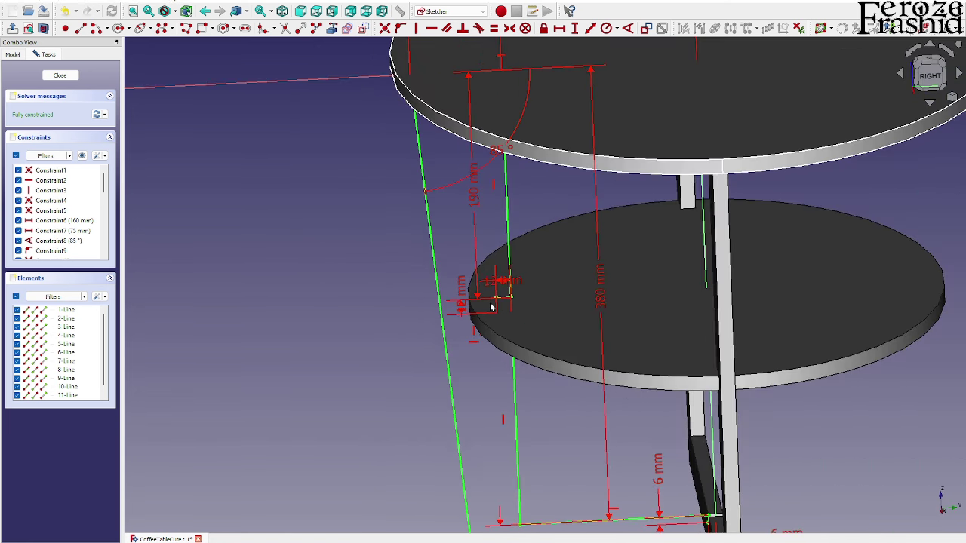
scroll(490, 305, down, 3)
scroll(504, 249, down, 1)
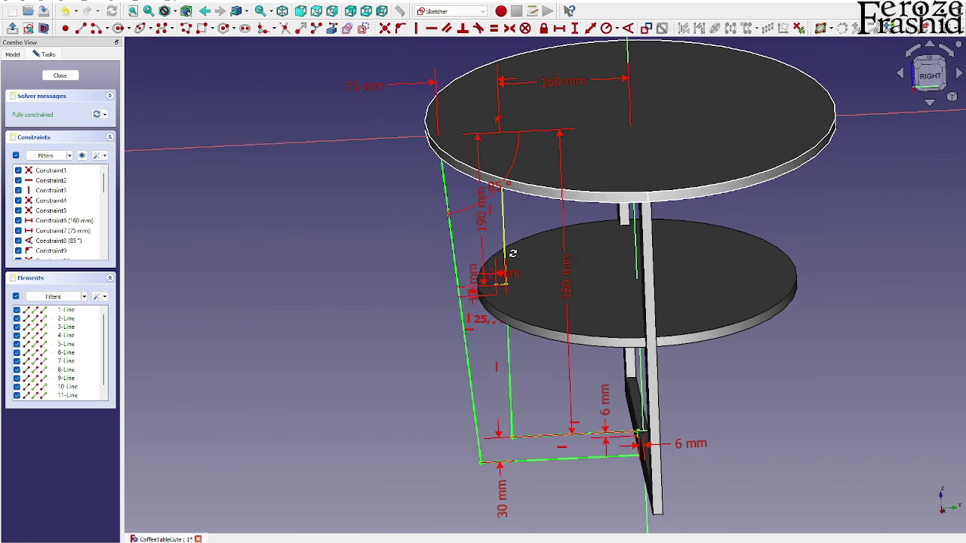
mouse_move(512, 254)
middle_down()
mouse_move(560, 238)
mouse_move(593, 242)
mouse_move(554, 168)
mouse_move(520, 186)
mouse_move(594, 261)
mouse_move(634, 256)
middle_up()
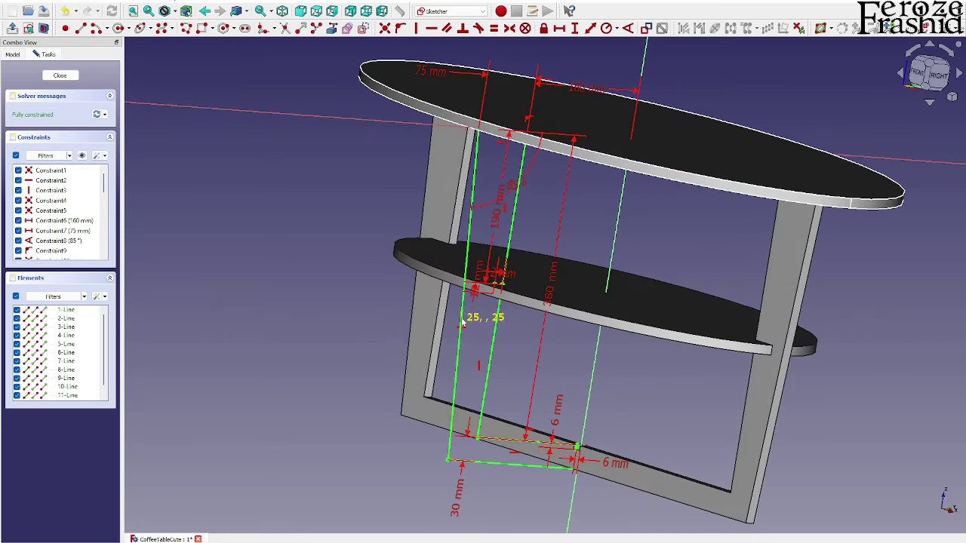
mouse_move(585, 436)
middle_down()
mouse_move(462, 424)
mouse_move(496, 428)
middle_up()
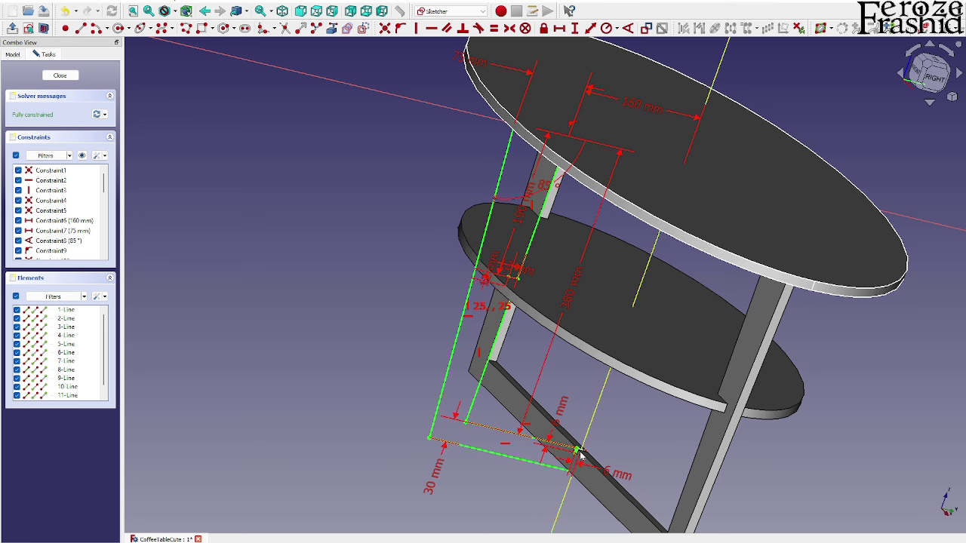
Hide Support1 to clear the view of the lower crossing notch while keeping the support sketch in edit mode.
click(59, 76)
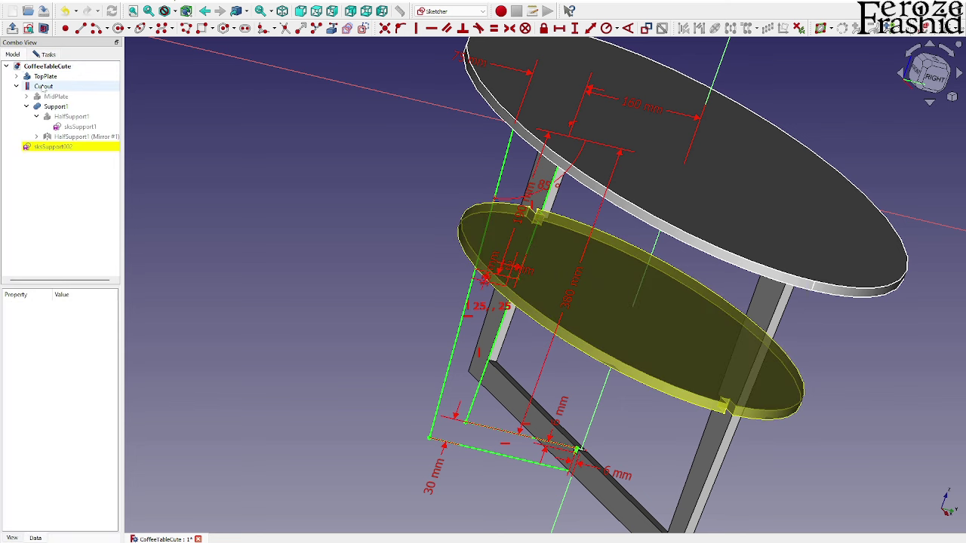
click(55, 106)
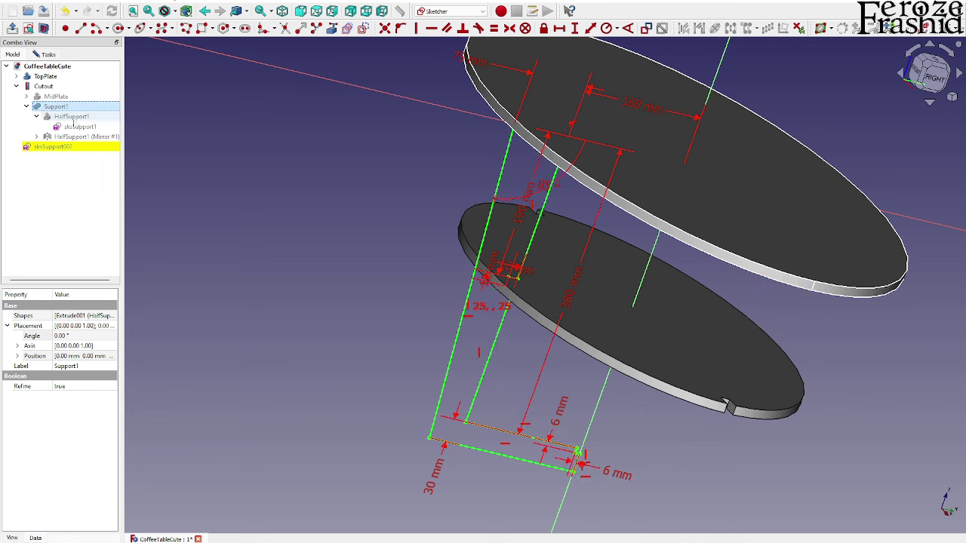
scroll(573, 280, up, 8)
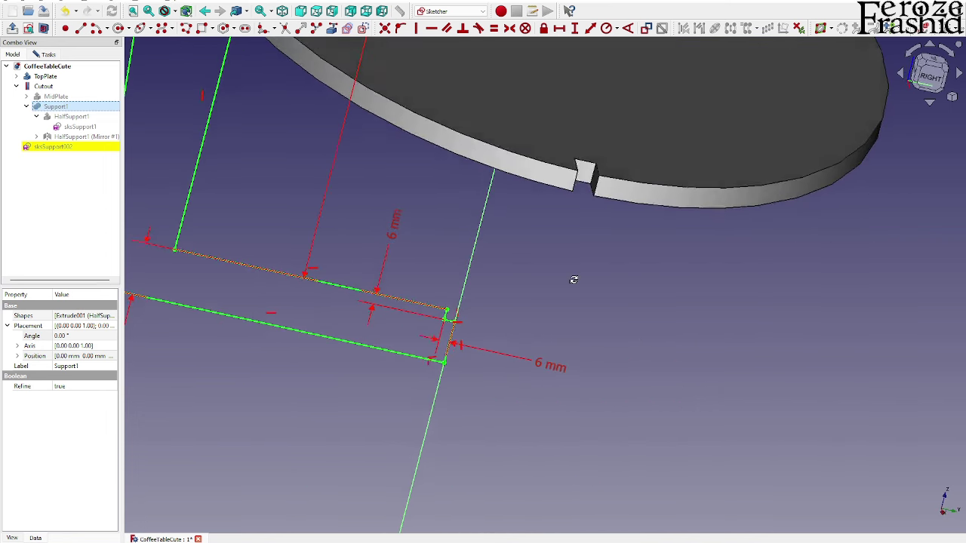
click(47, 55)
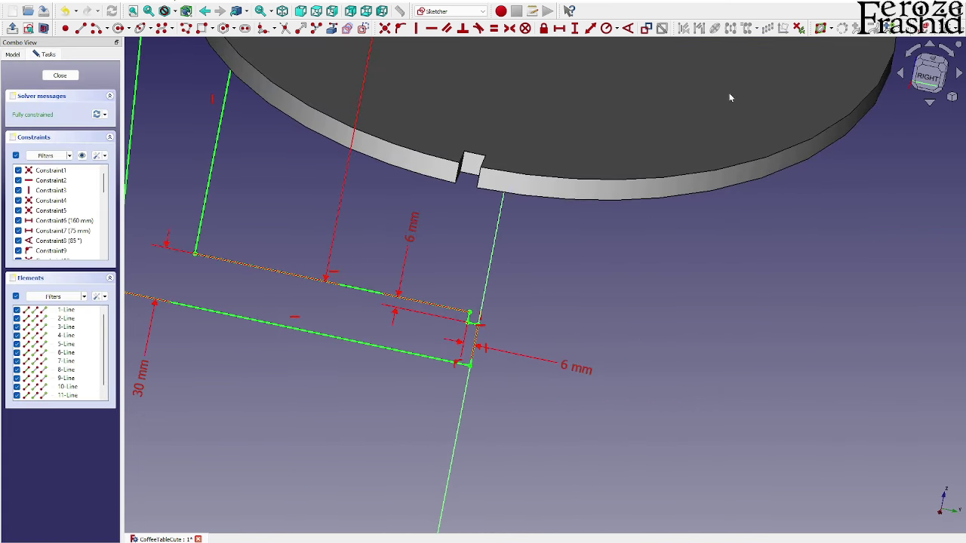
Delete the two short lines forming the 6 mm notch at the inner end of the lower bar, viewing the sketch straight on.
click(928, 76)
scroll(446, 337, up, 4)
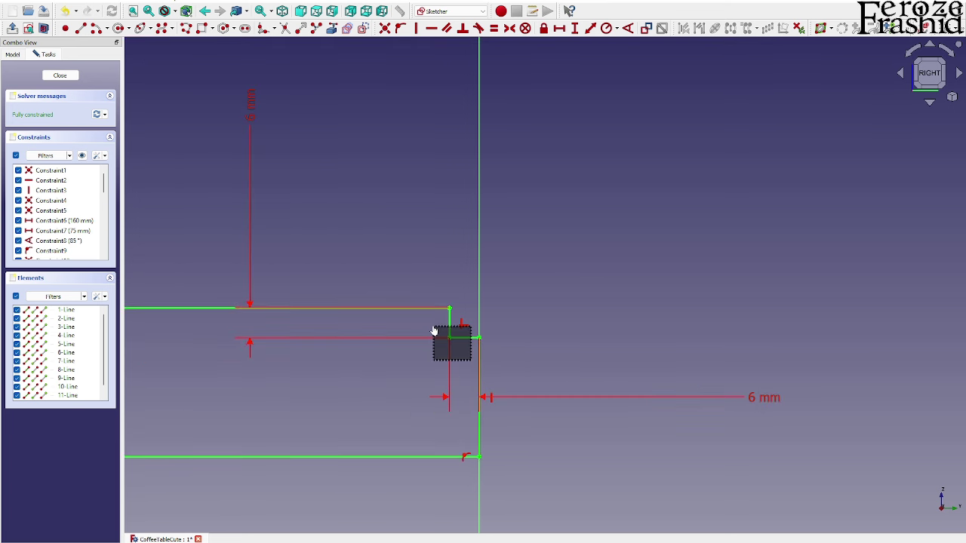
click(473, 362)
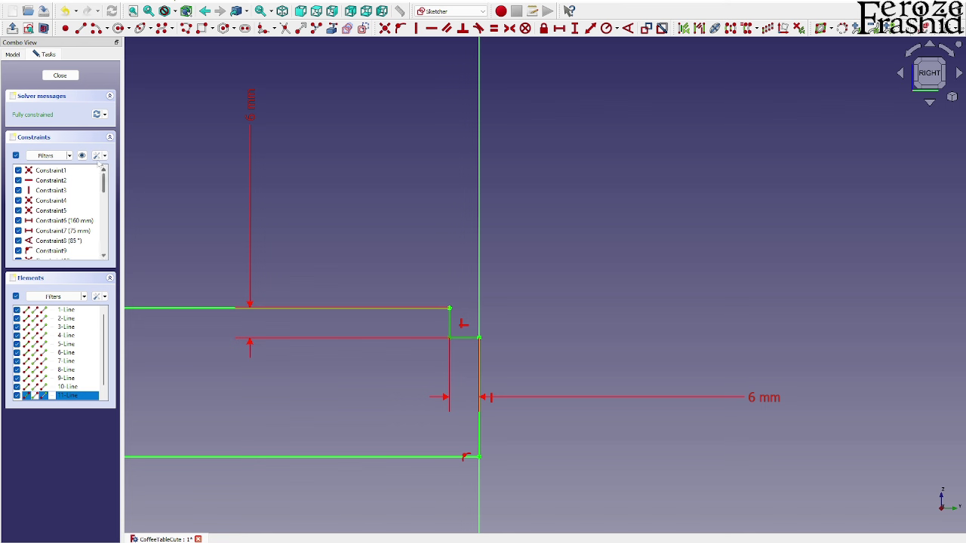
key(Delete)
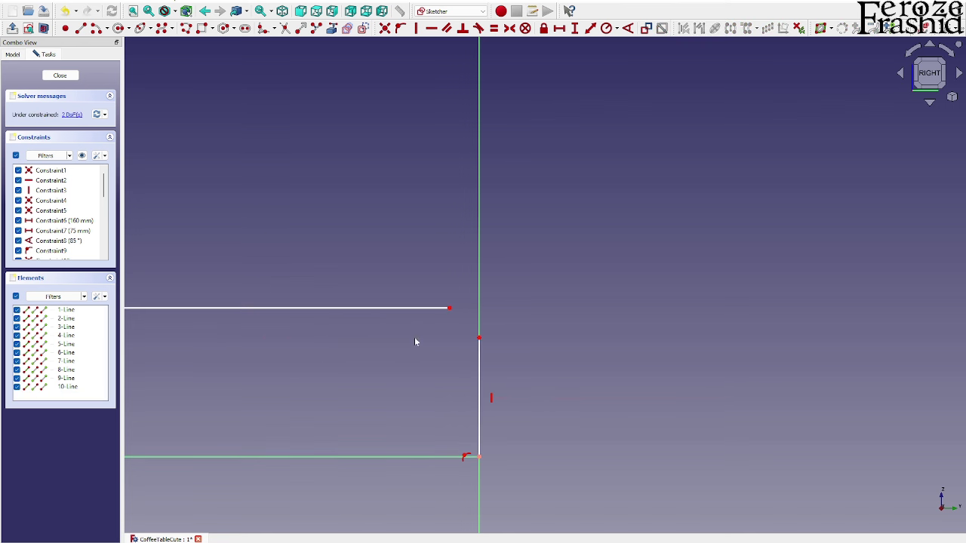
Close the lower bar's profile by constraining its upper line's end to the vertical axis and the end line's top point, and finish the sketch.
drag(450, 309, 466, 309)
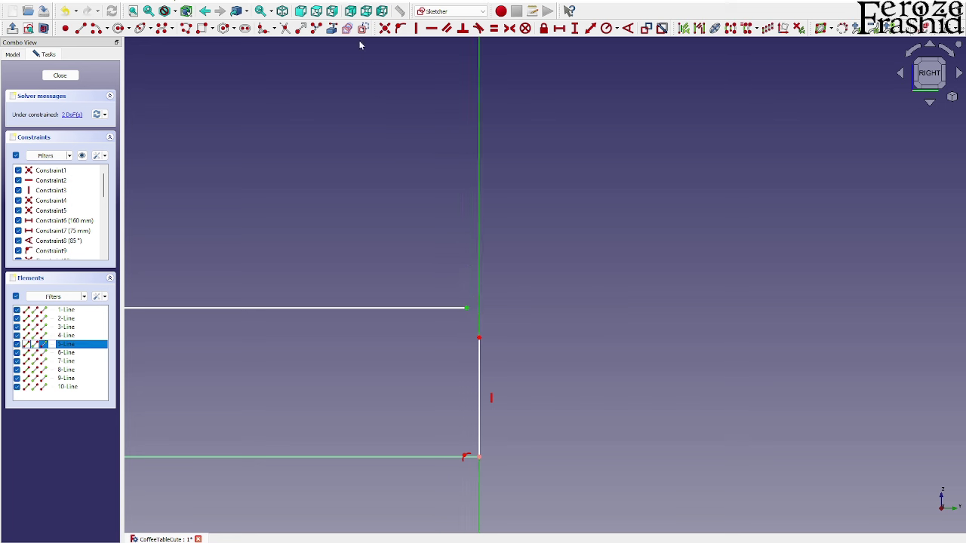
click(401, 28)
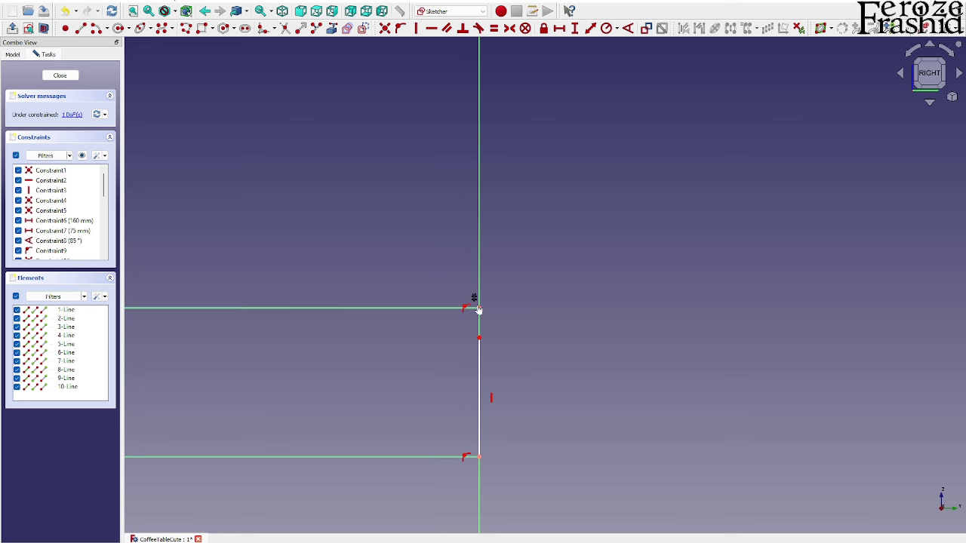
click(477, 308)
click(392, 29)
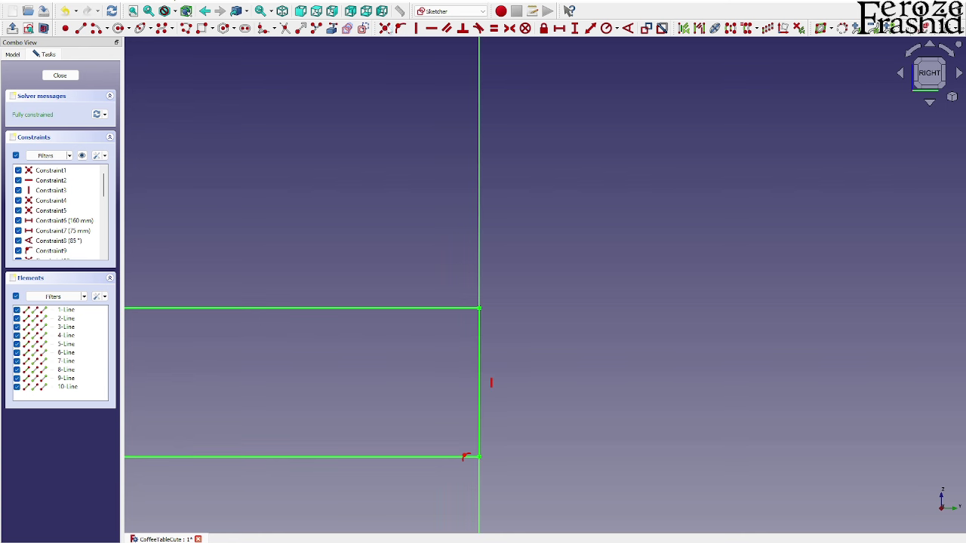
scroll(671, 351, down, 5)
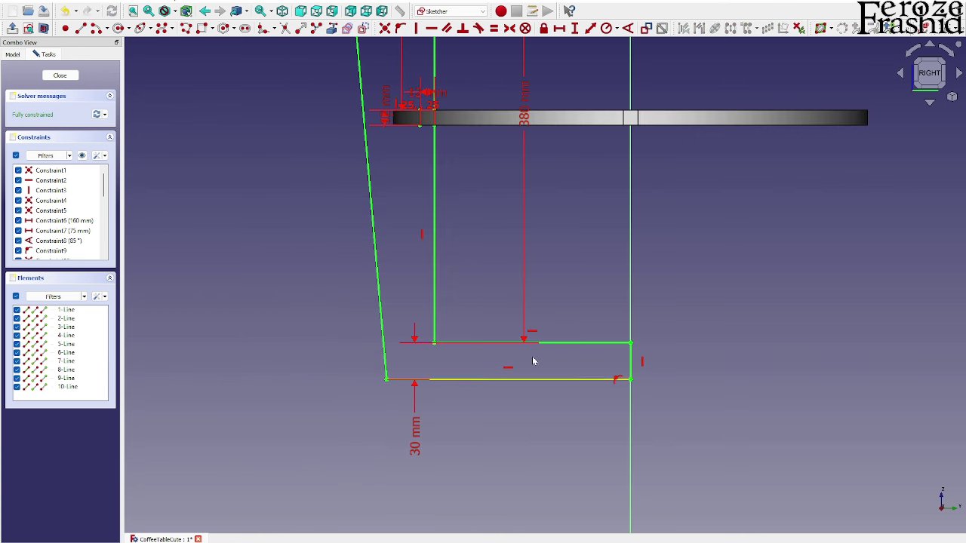
click(59, 76)
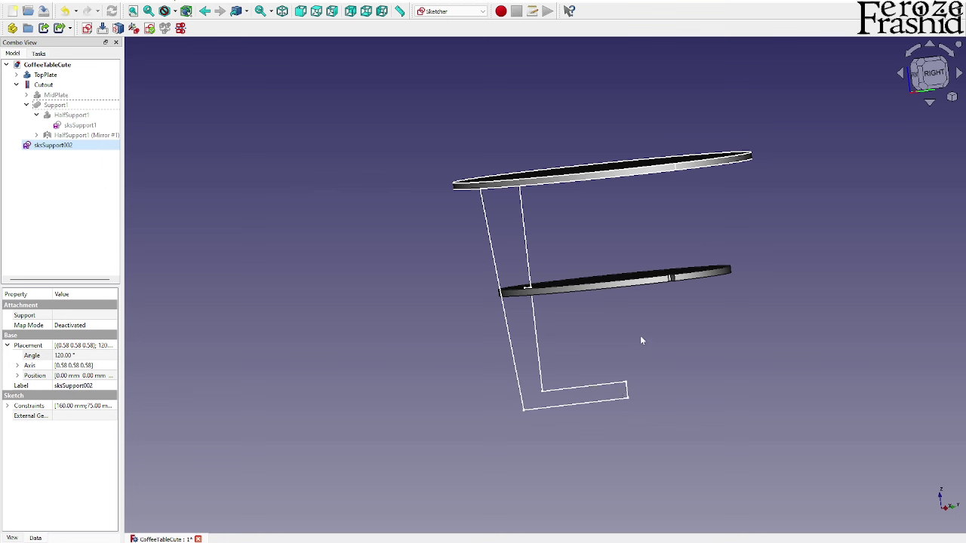
middle_drag(641, 341, 350, 253)
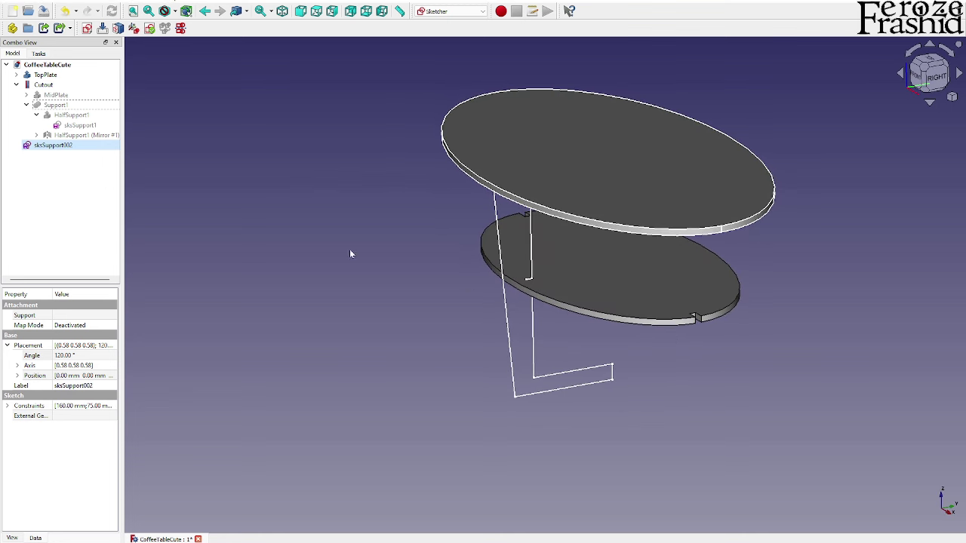
In the sksSupport1 sketch, set the depth of the notch in the lower bar to 15 mm and finish the sketch.
double_click(76, 126)
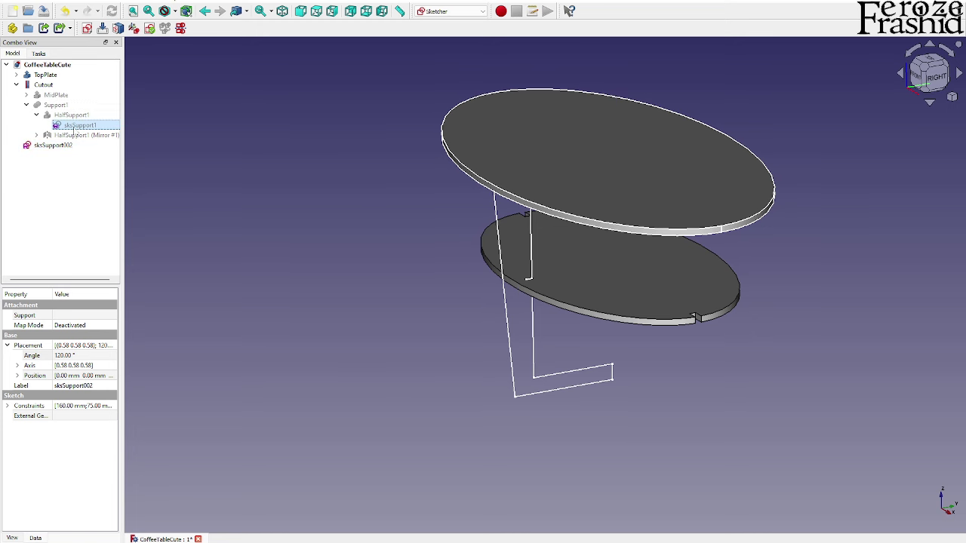
scroll(513, 363, up, 3)
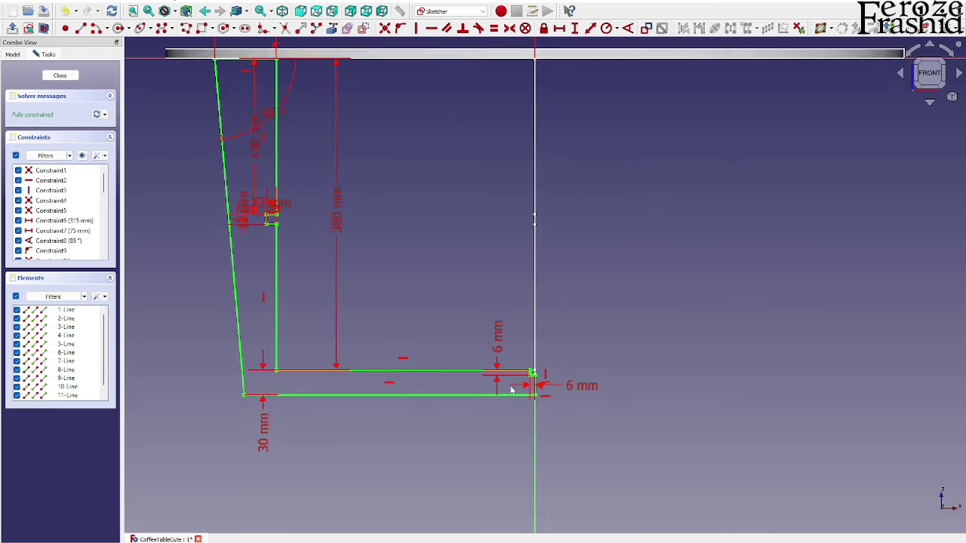
double_click(498, 317)
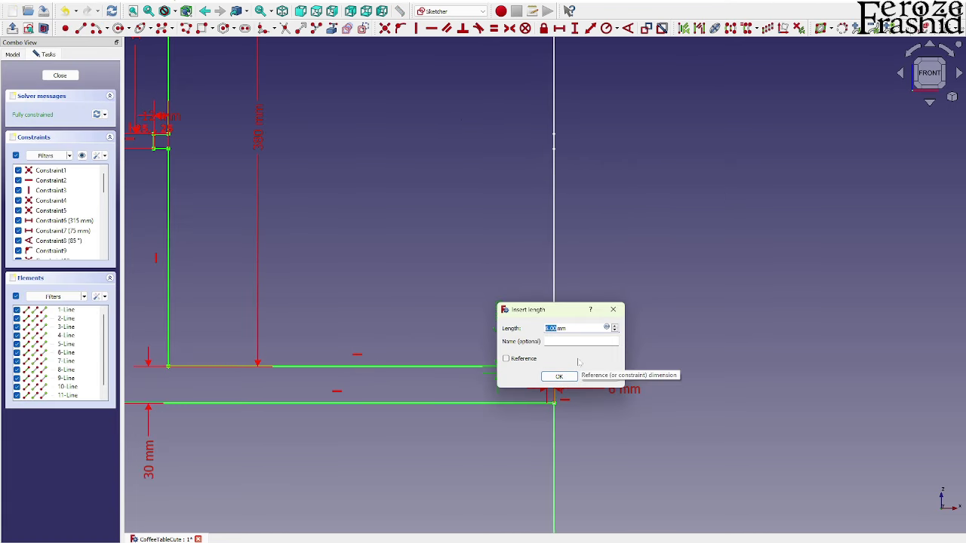
key(Return)
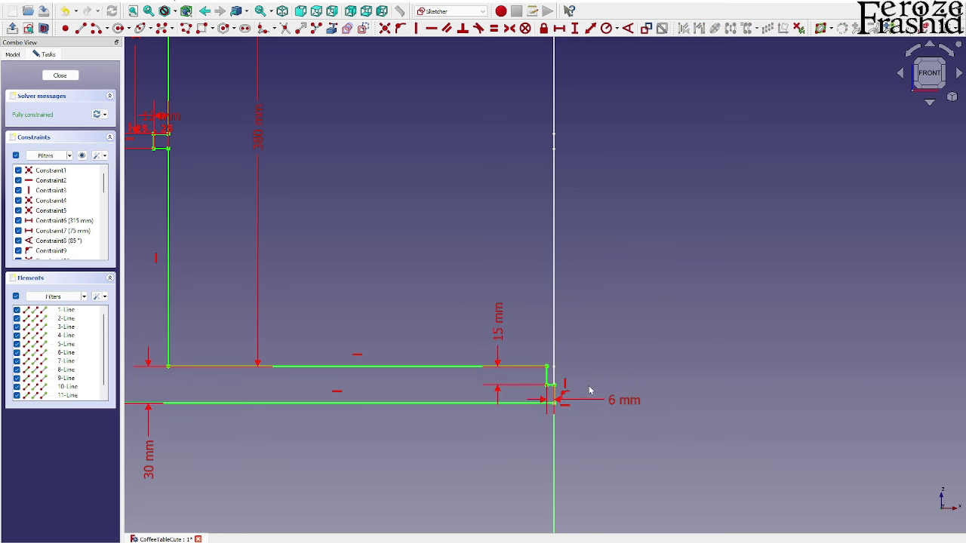
click(59, 74)
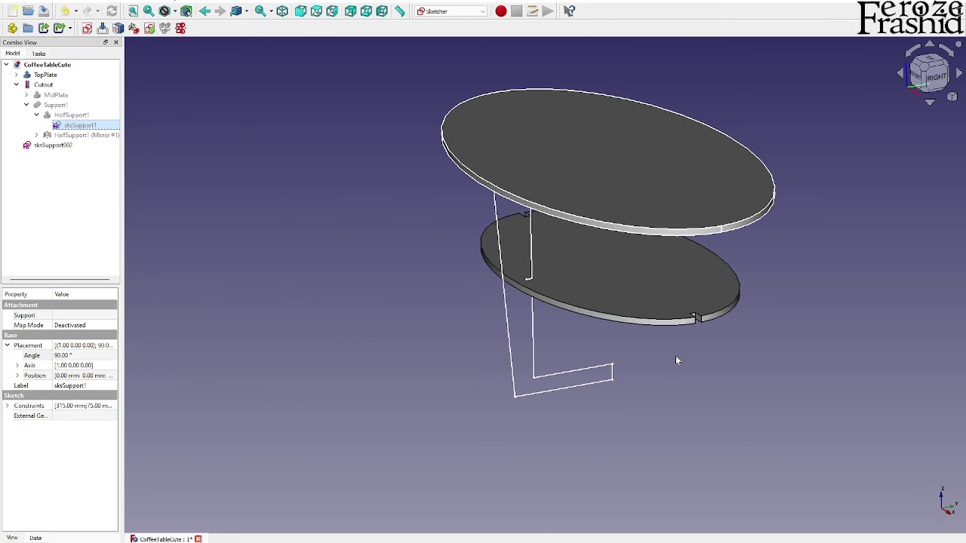
Show Support1 and examine its central notch where the second support's lower bar crosses it.
click(55, 105)
key(space)
click(528, 386)
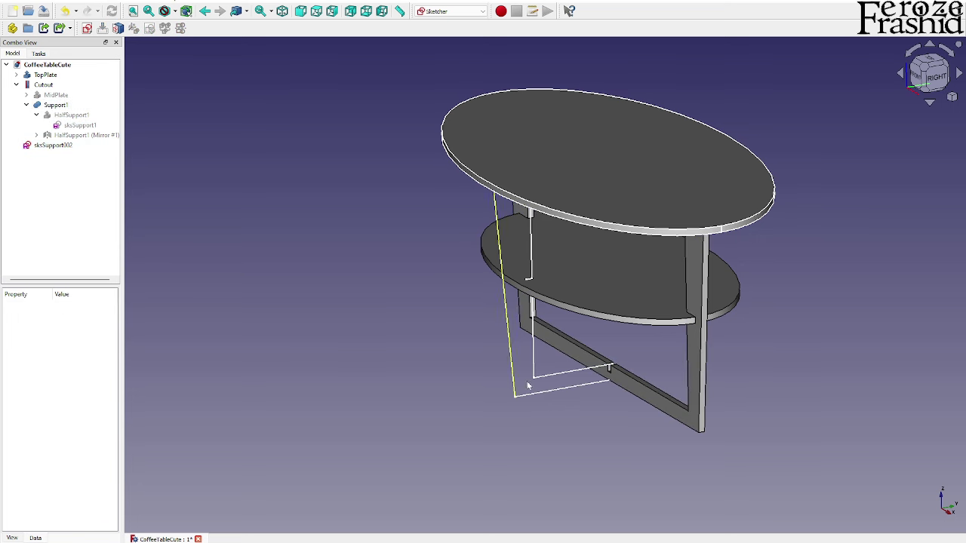
scroll(609, 369, up, 5)
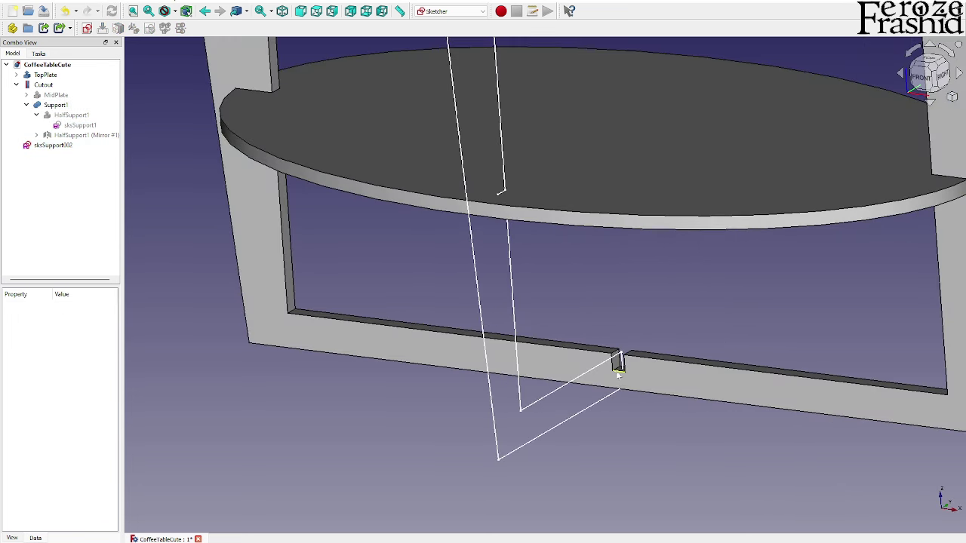
middle_drag(621, 375, 528, 385)
Reopen the sksSupport002 sketch for editing and hide Support1 so the inner end of the lower bar is clear.
double_click(627, 356)
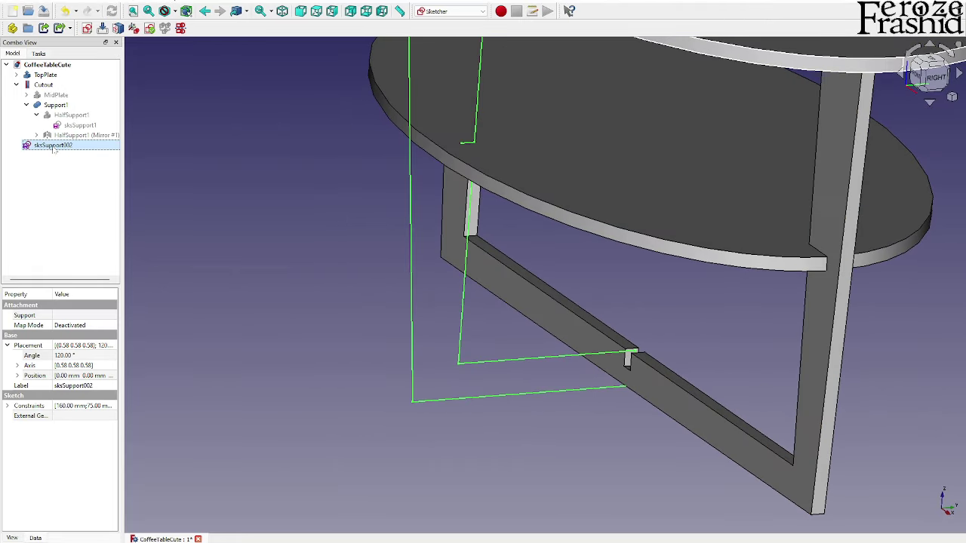
scroll(667, 436, up, 2)
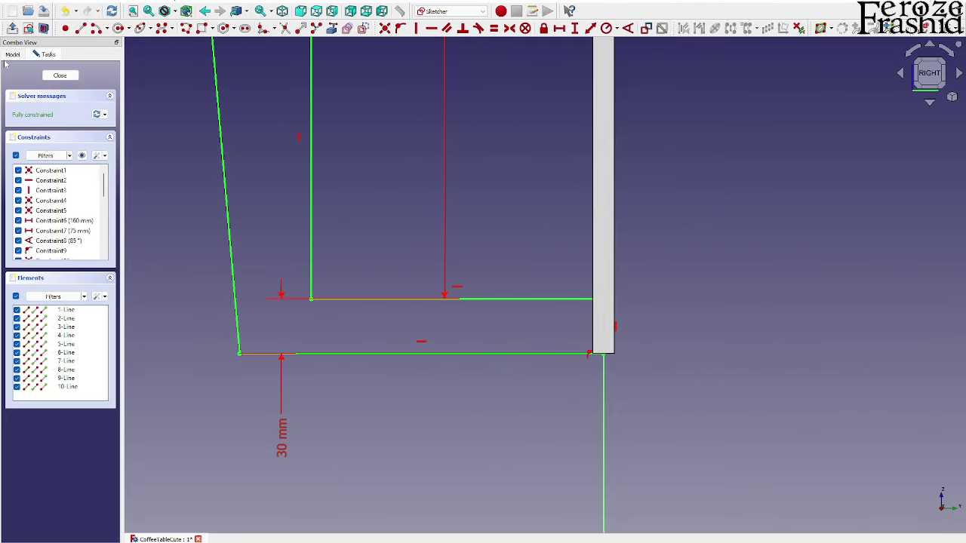
click(12, 54)
click(55, 106)
key(space)
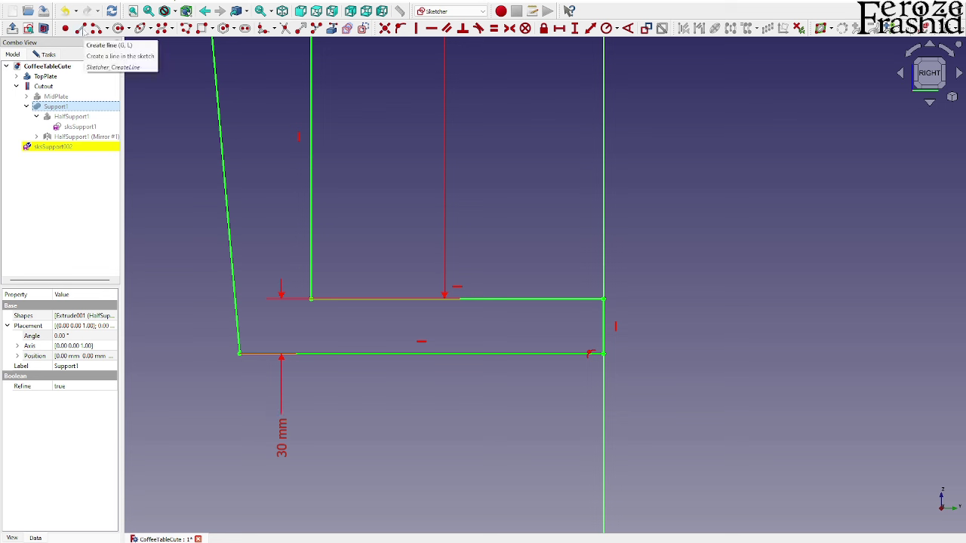
Separate the lower bar's bottom line from its vertical end line and pull their ends apart, opening the lower inner corner.
click(603, 354)
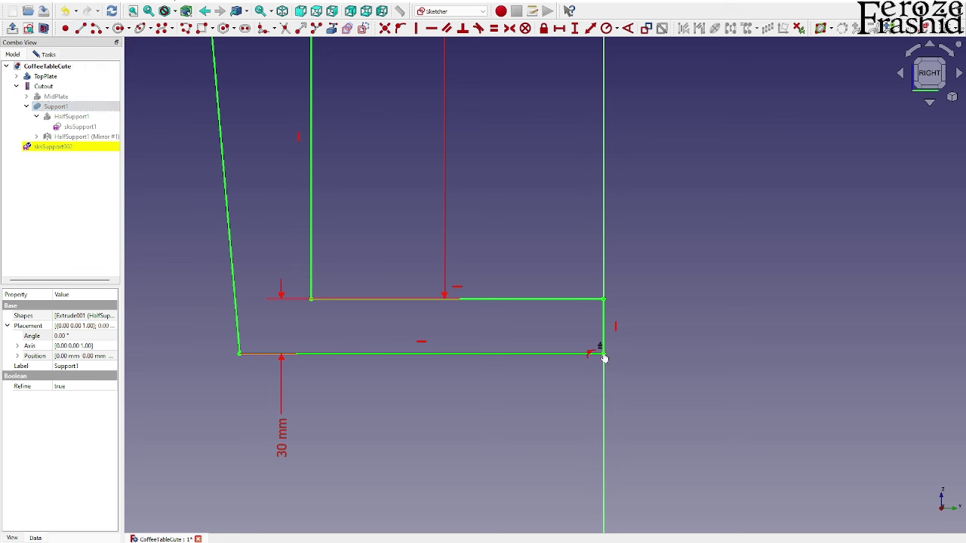
key(g)
key(l)
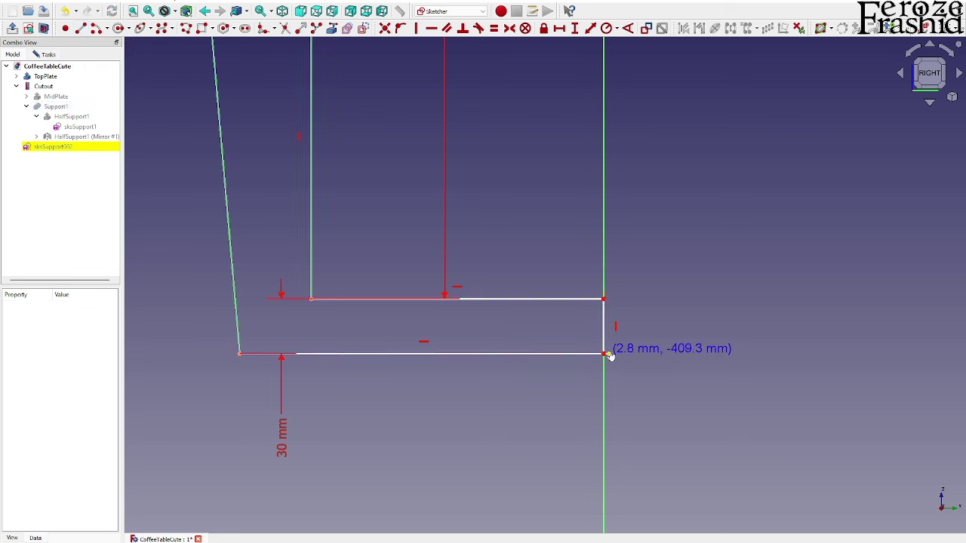
key(Escape)
drag(604, 353, 604, 331)
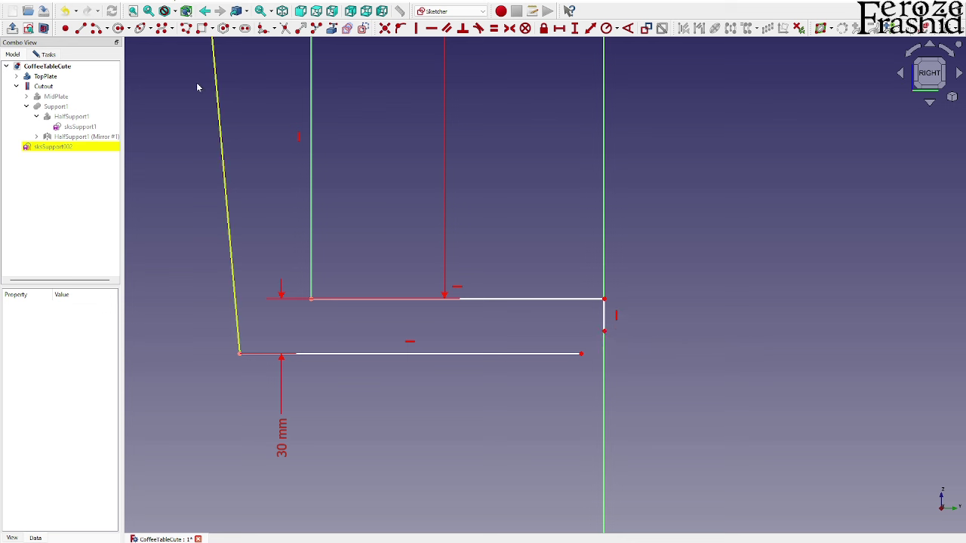
Draw two connected lines forming a corner notch about 13 mm wide and 14 mm high between the bottom line and end line.
click(82, 29)
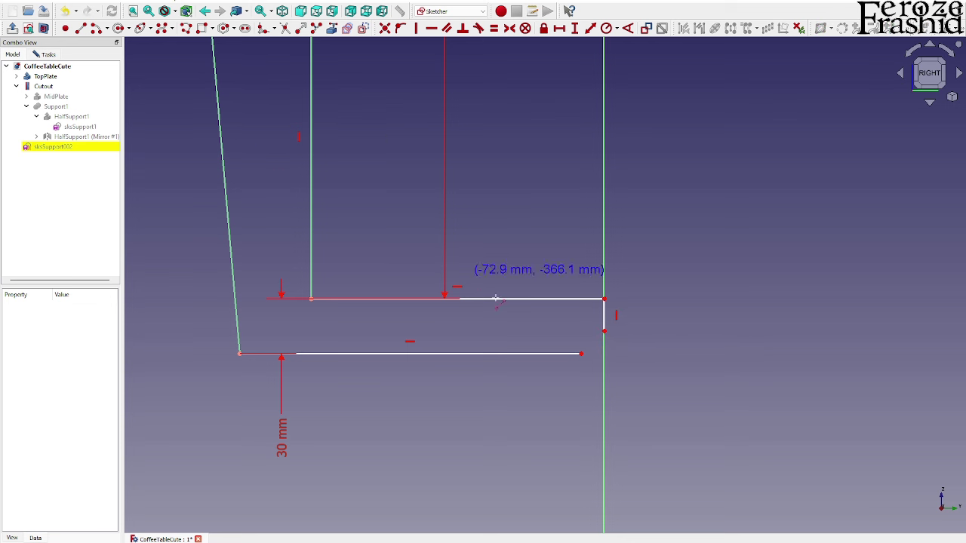
click(581, 353)
click(580, 329)
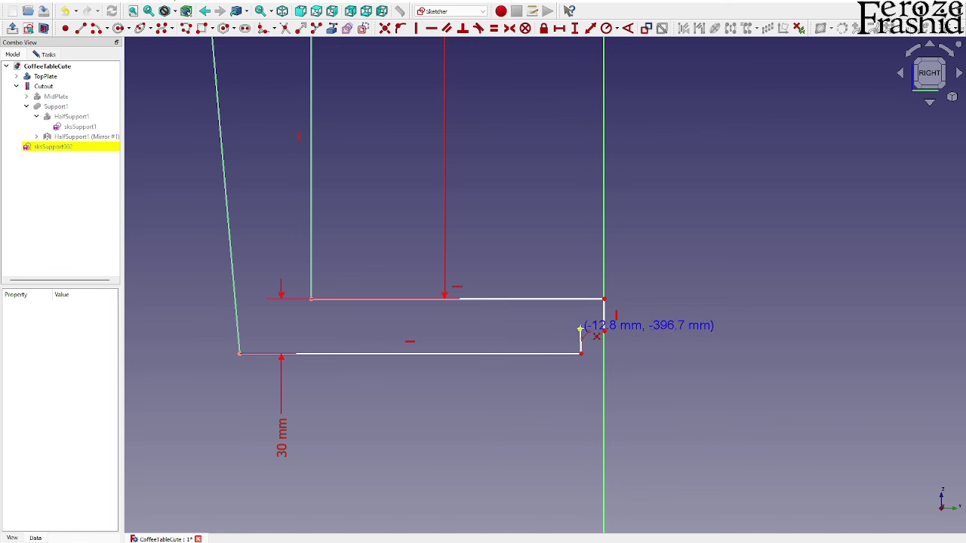
click(604, 332)
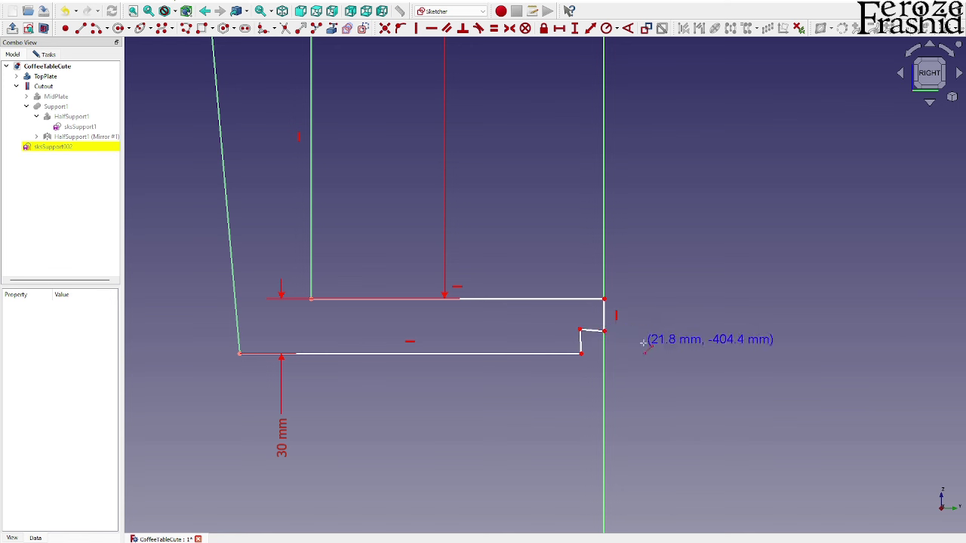
right_click(628, 343)
key(Escape)
Constrain the notch's upper line to be horizontal and its side line to be vertical.
click(593, 332)
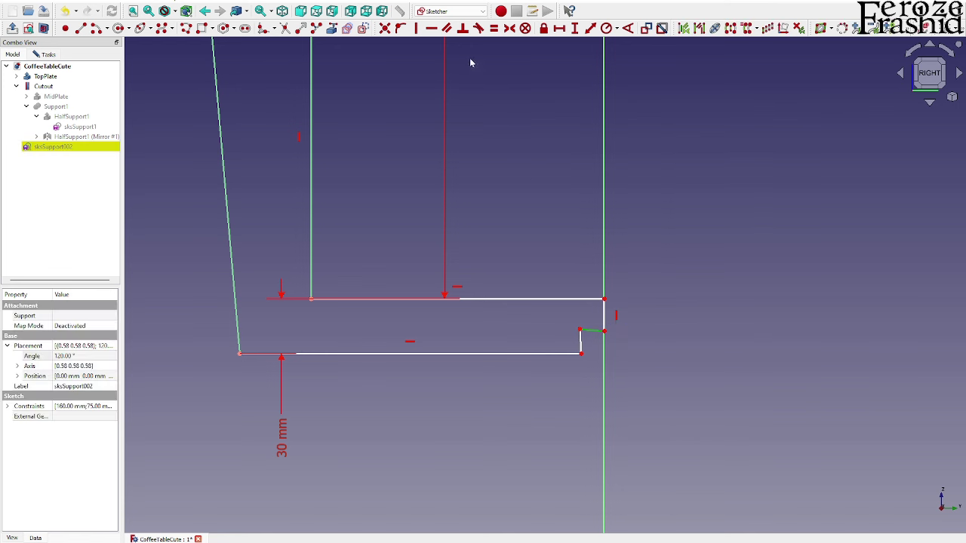
click(433, 29)
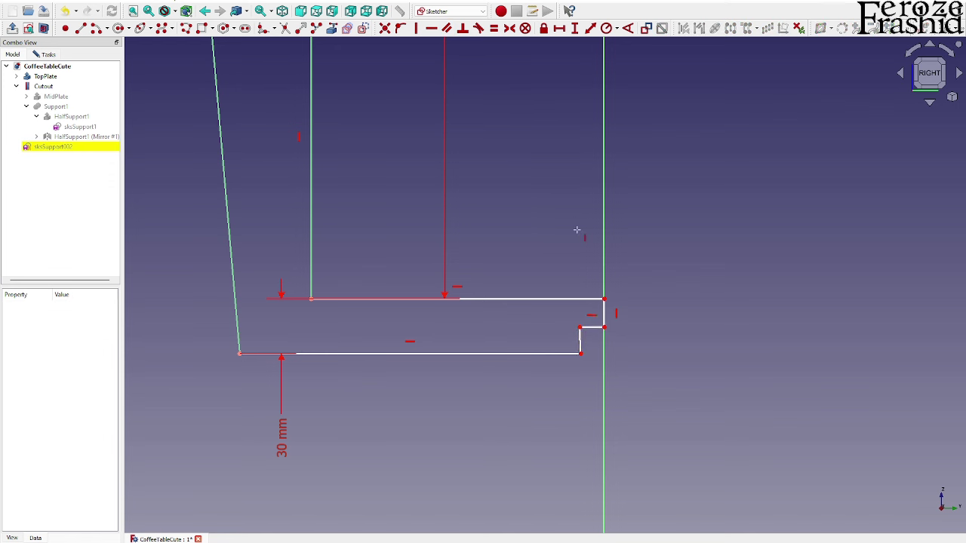
click(580, 341)
Dimension the notch with a height of 15 mm and a width of 6 mm.
right_click(584, 339)
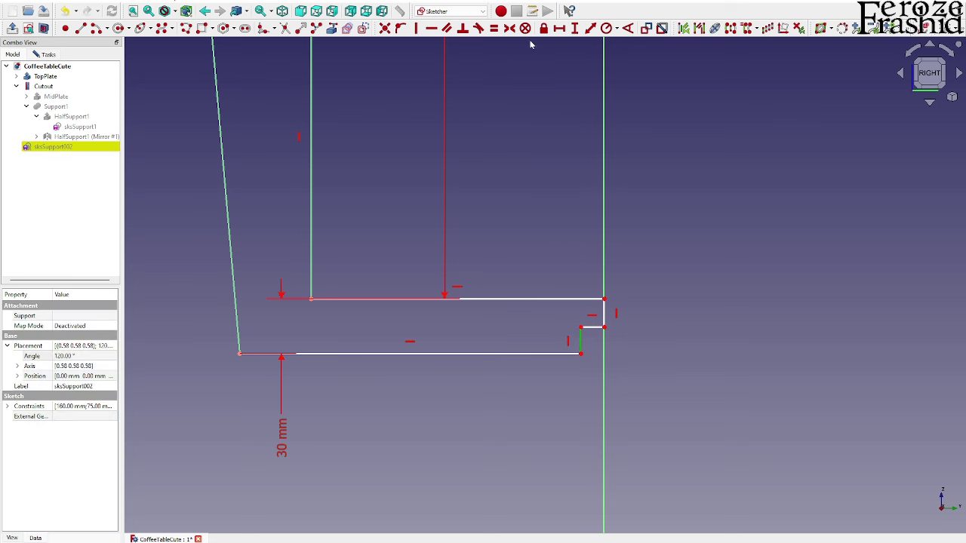
click(574, 30)
text(15mm)
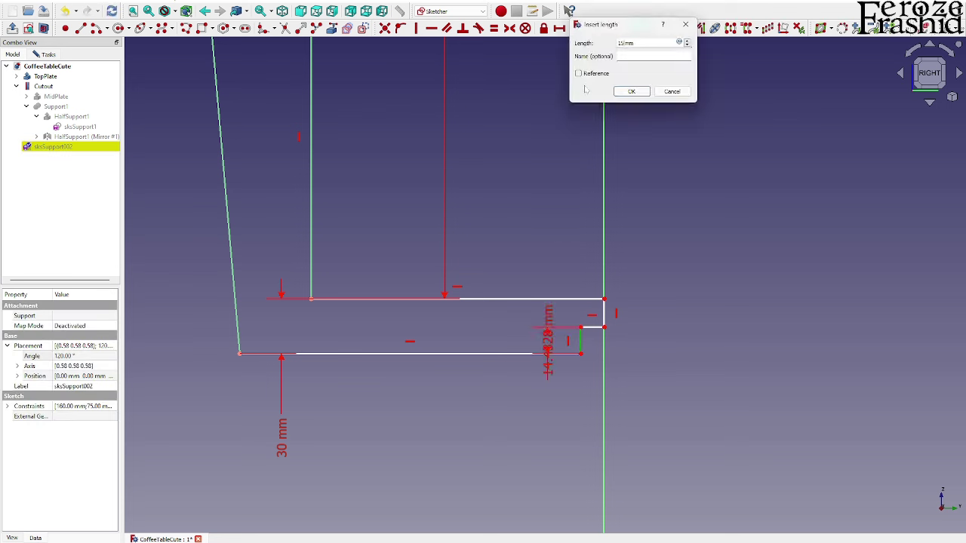
key(Return)
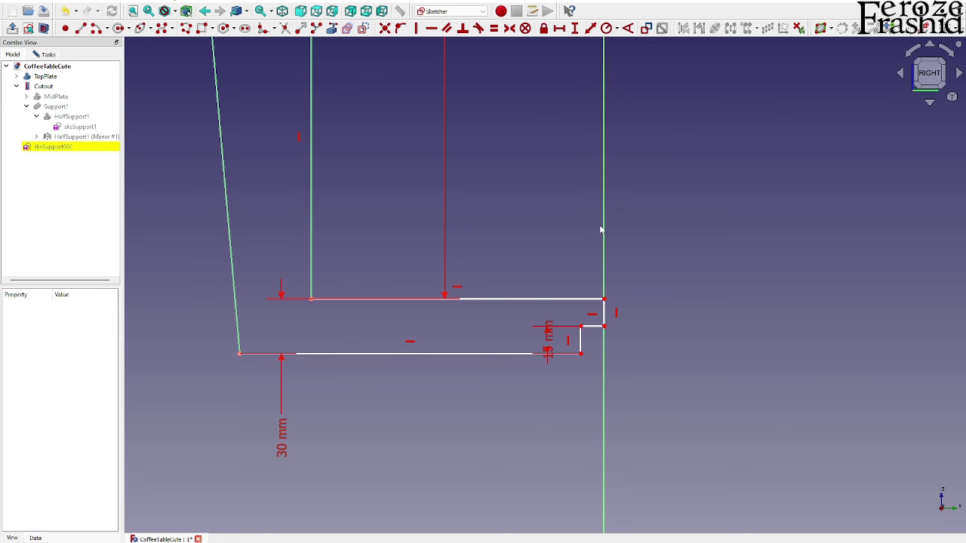
right_click(592, 329)
click(559, 30)
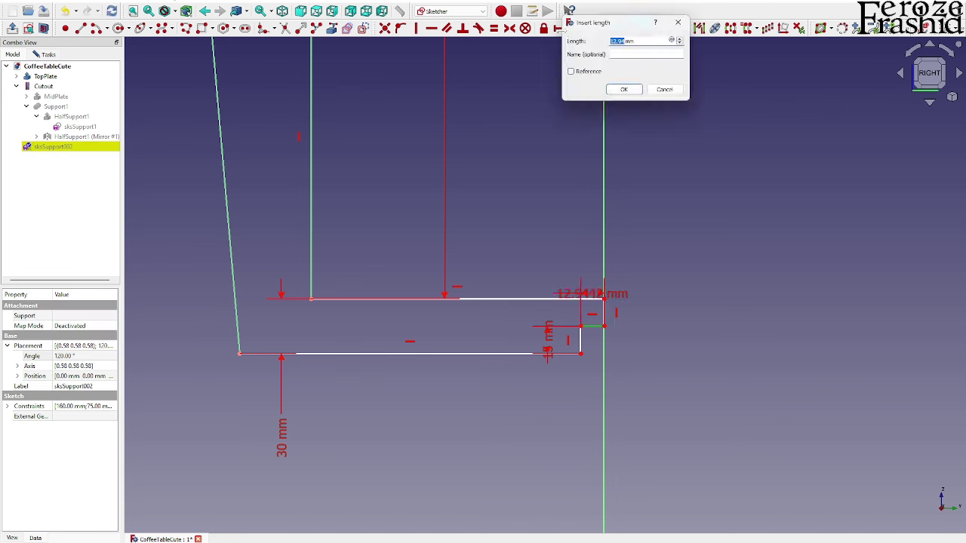
text(6)
key(Return)
Constrain the notch's inner corner point onto the vertical axis and finish the support sketch.
scroll(658, 314, up, 3)
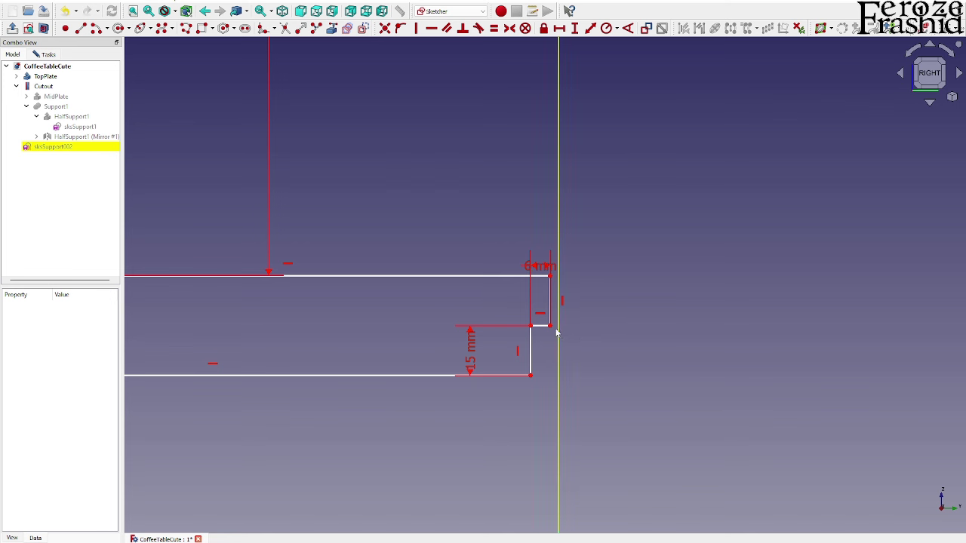
click(550, 326)
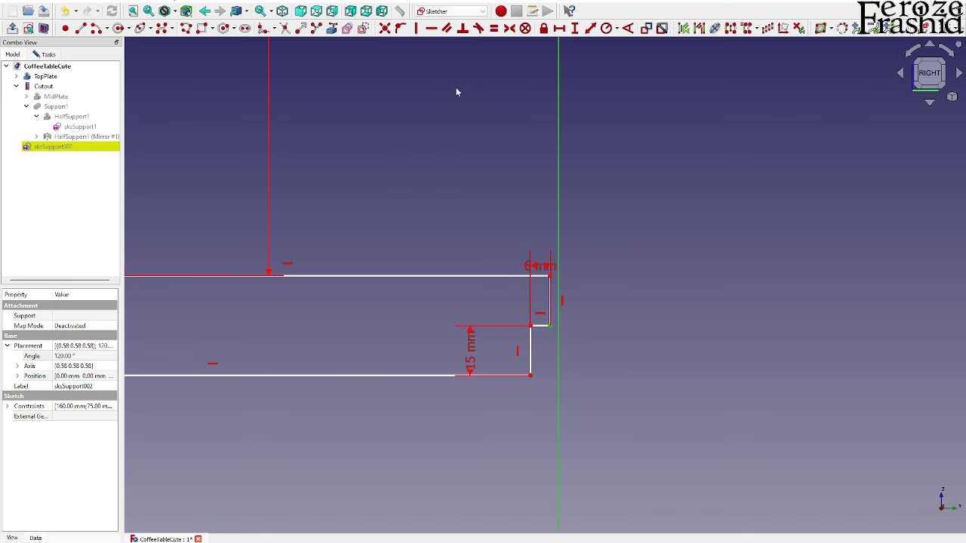
click(400, 28)
scroll(616, 254, down, 3)
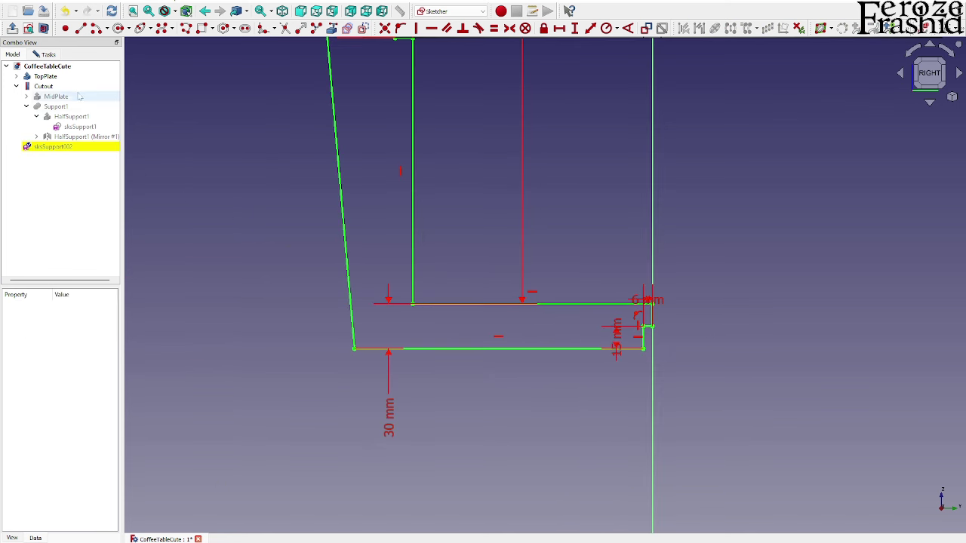
click(47, 56)
click(60, 75)
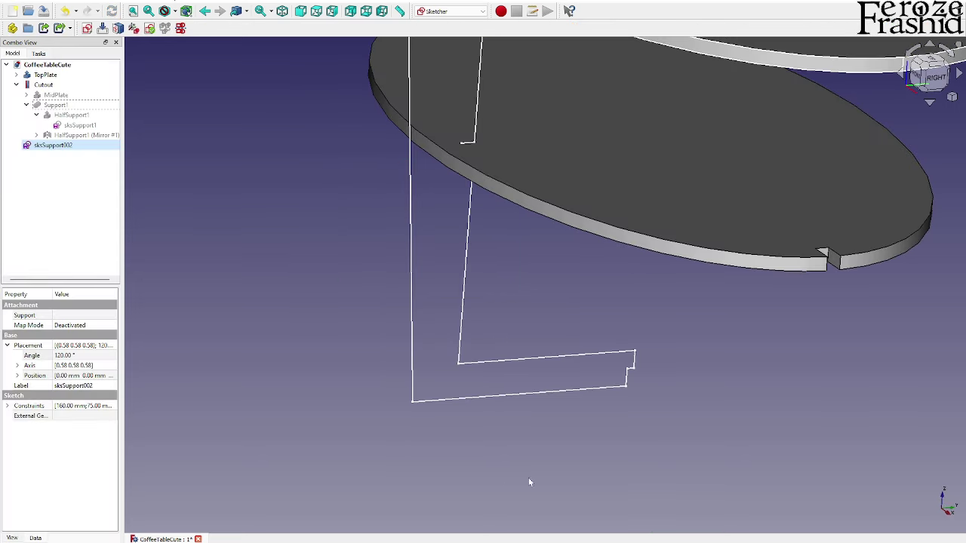
In the Part workbench, extrude sksSupport002 symmetrically by 12 mm along its normal as a solid.
scroll(532, 392, down, 2)
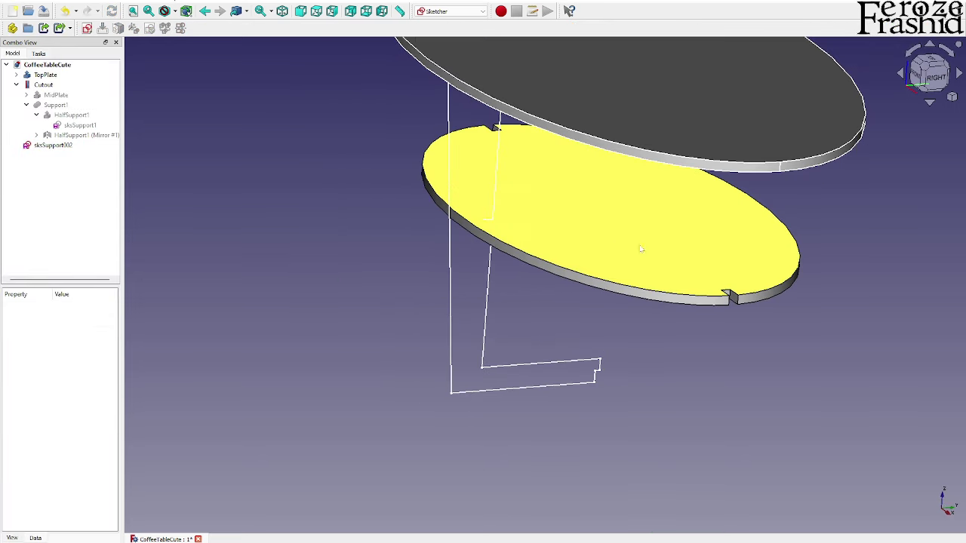
mouse_move(642, 188)
middle_down()
mouse_move(703, 158)
mouse_move(664, 161)
mouse_move(617, 145)
mouse_move(649, 292)
middle_up()
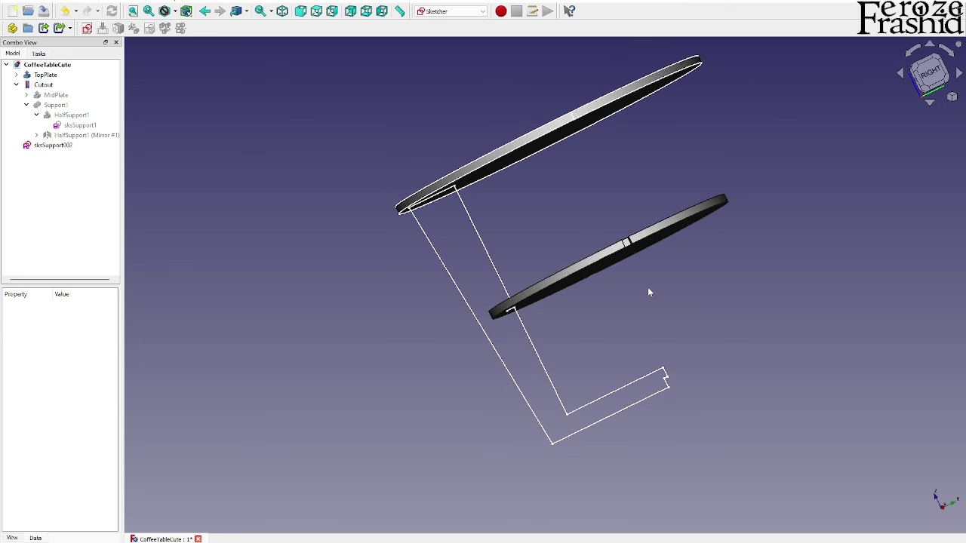
mouse_move(674, 237)
middle_down()
mouse_move(704, 276)
mouse_move(575, 269)
middle_up()
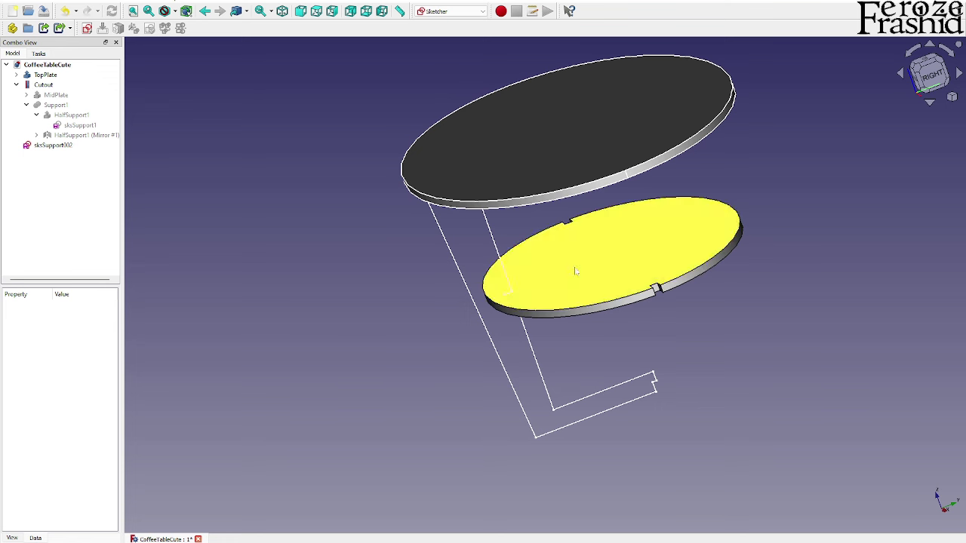
click(70, 145)
click(451, 11)
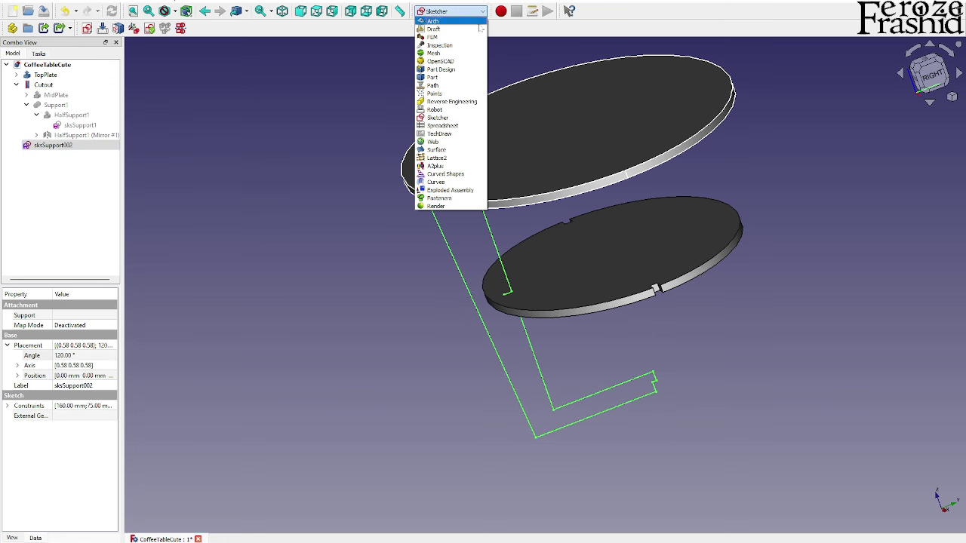
click(437, 77)
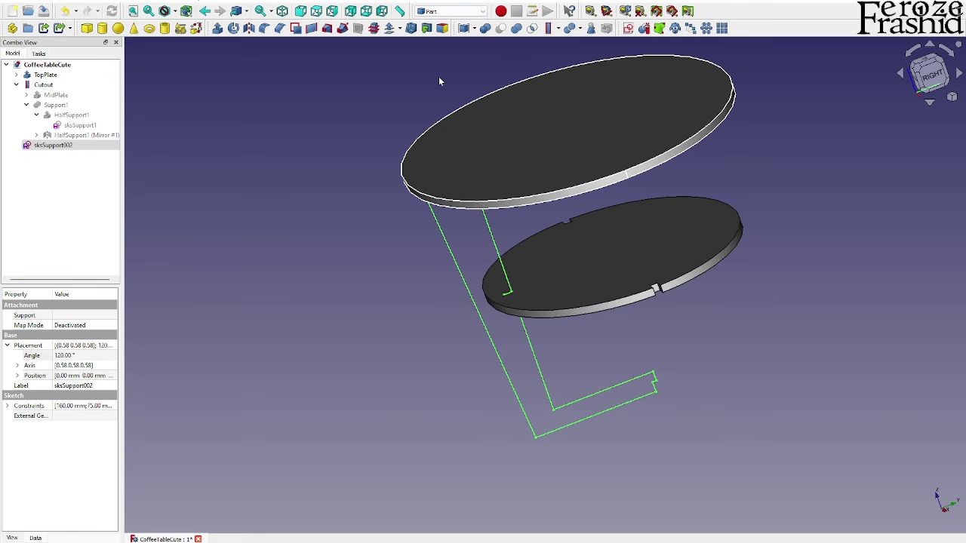
click(217, 28)
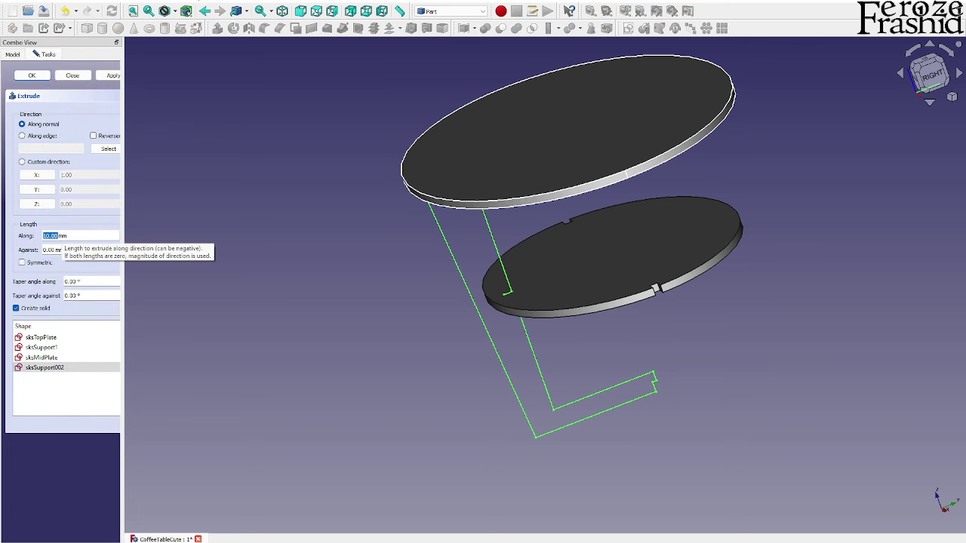
text(12)
click(50, 263)
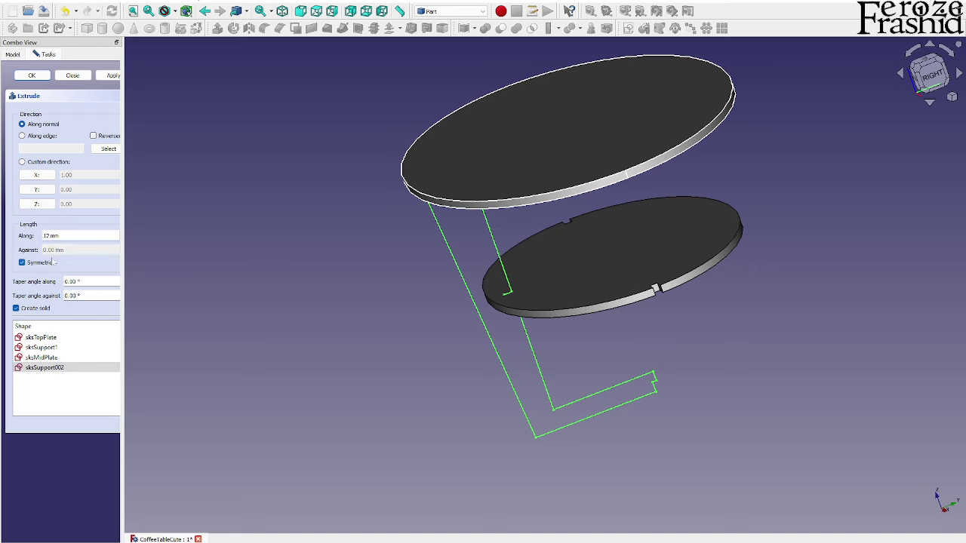
click(75, 77)
Rename the newly extruded half support as HalfSupport2.
middle_drag(377, 204, 518, 250)
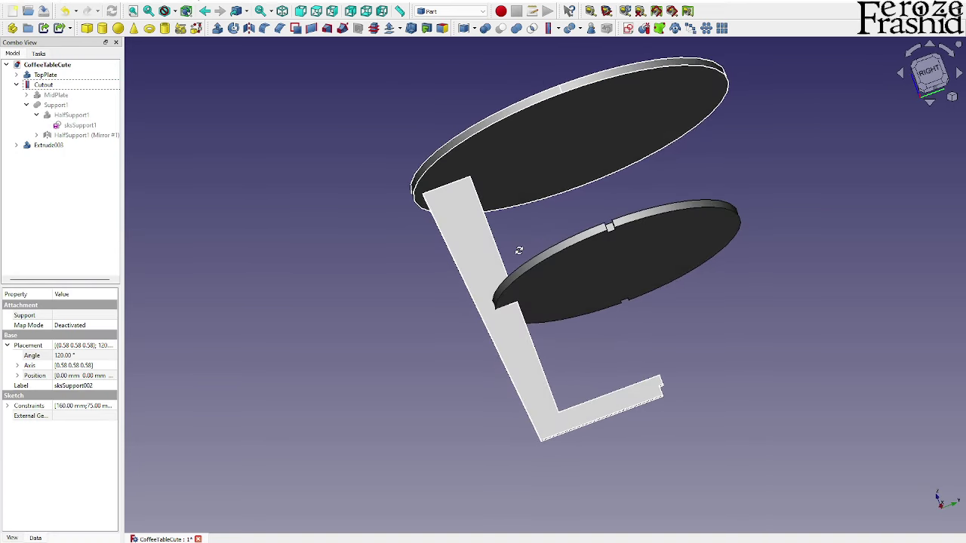
click(67, 147)
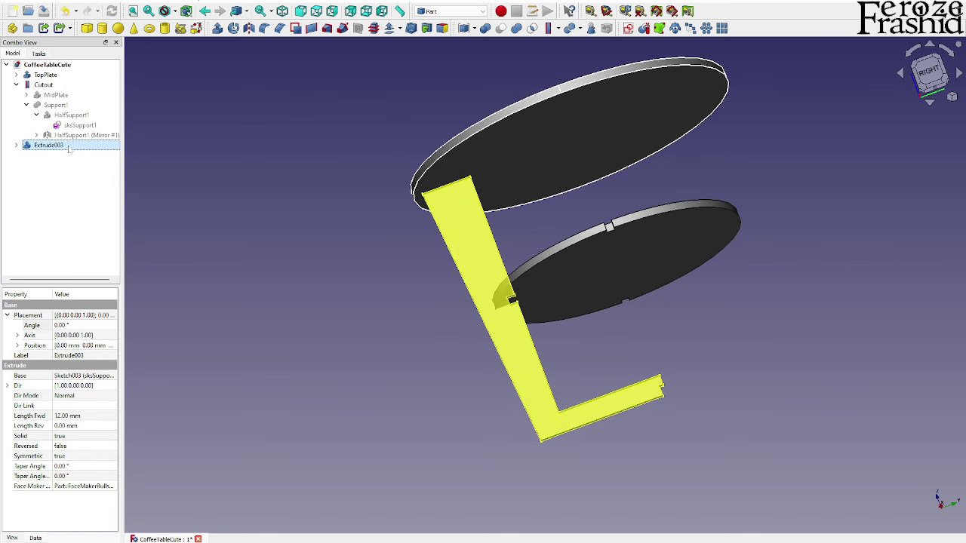
key(F2)
text(ha)
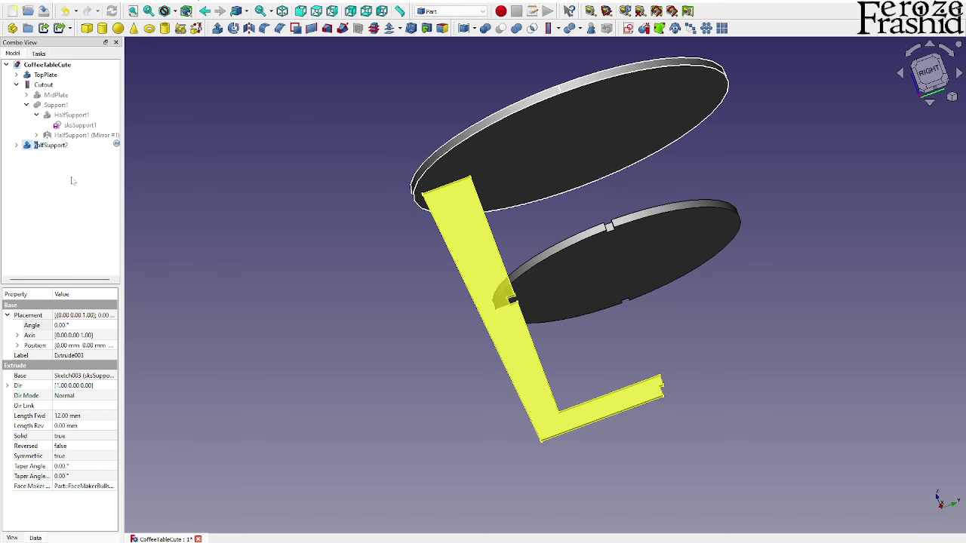
text(lfSupport2)
key(Return)
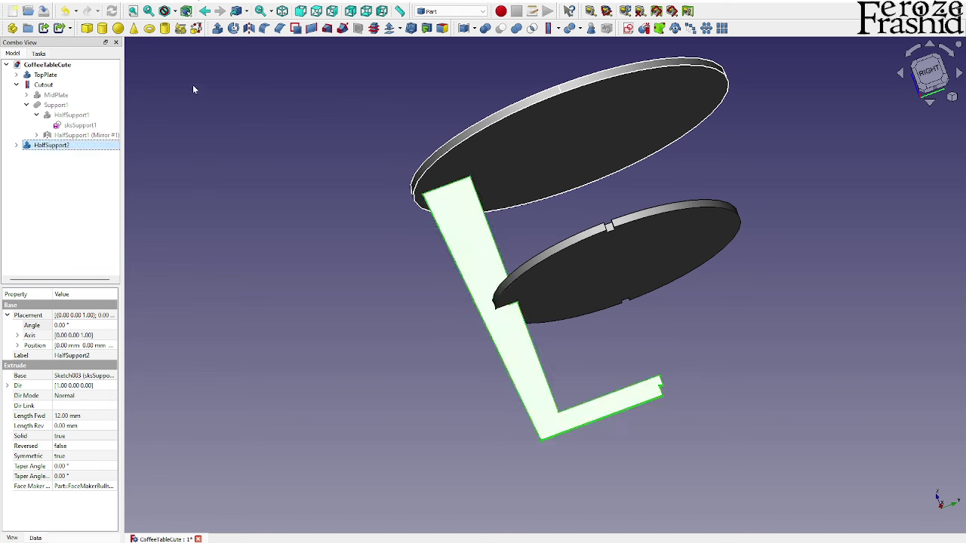
Mirror HalfSupport2 about the XZ plane to form the opposite half of the frame.
click(249, 28)
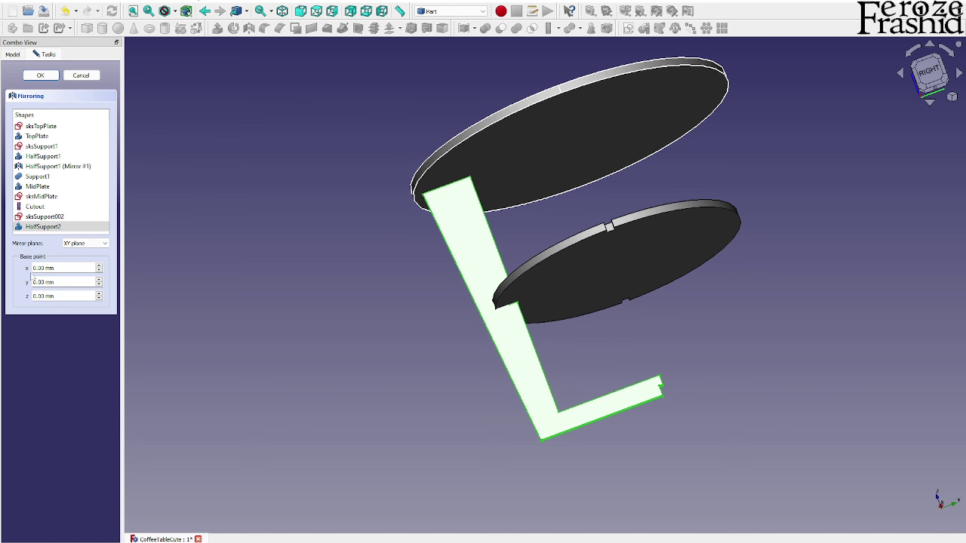
click(85, 243)
click(76, 255)
click(41, 76)
middle_drag(556, 262, 227, 267)
Fuse HalfSupport2 with its mirrored copy and rename the union as Support2.
click(17, 144)
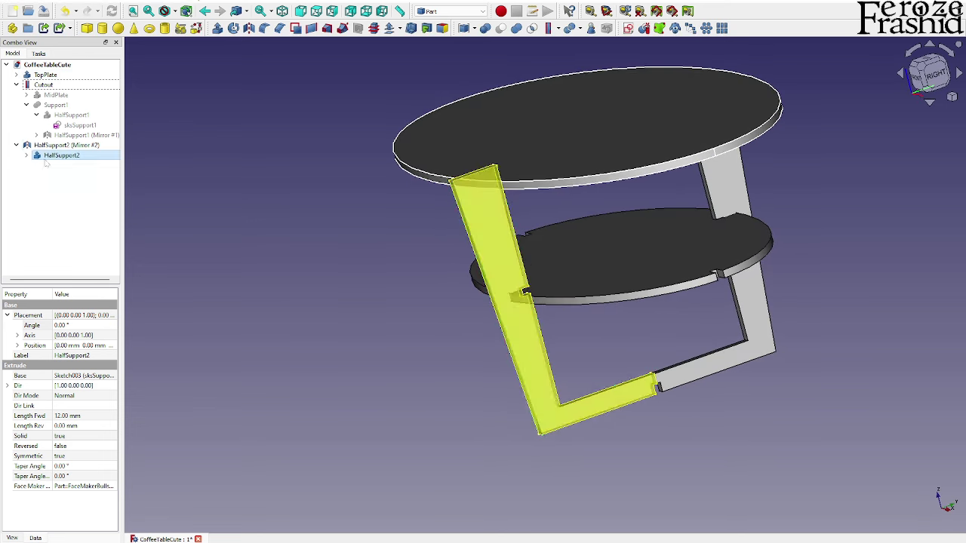
ctrl+click(60, 145)
click(516, 29)
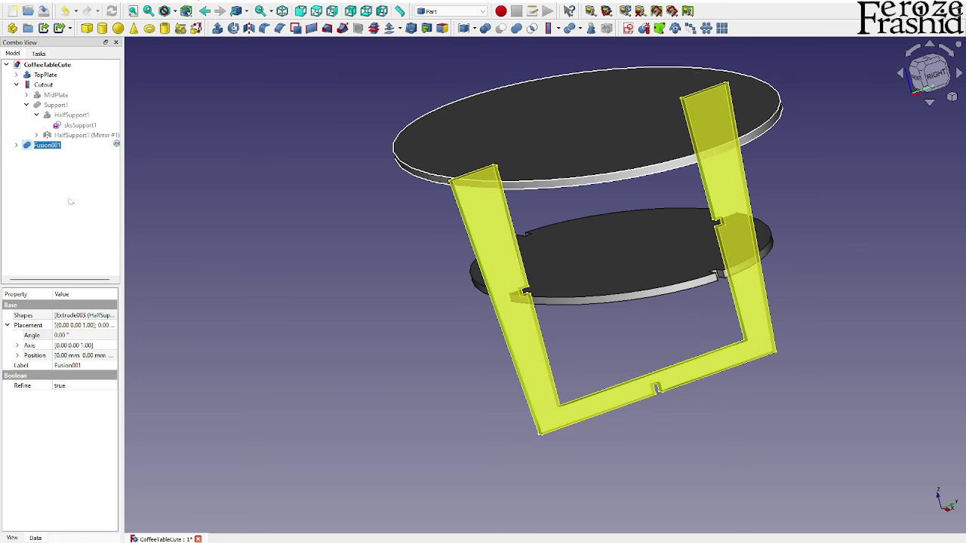
text(Support2)
key(Return)
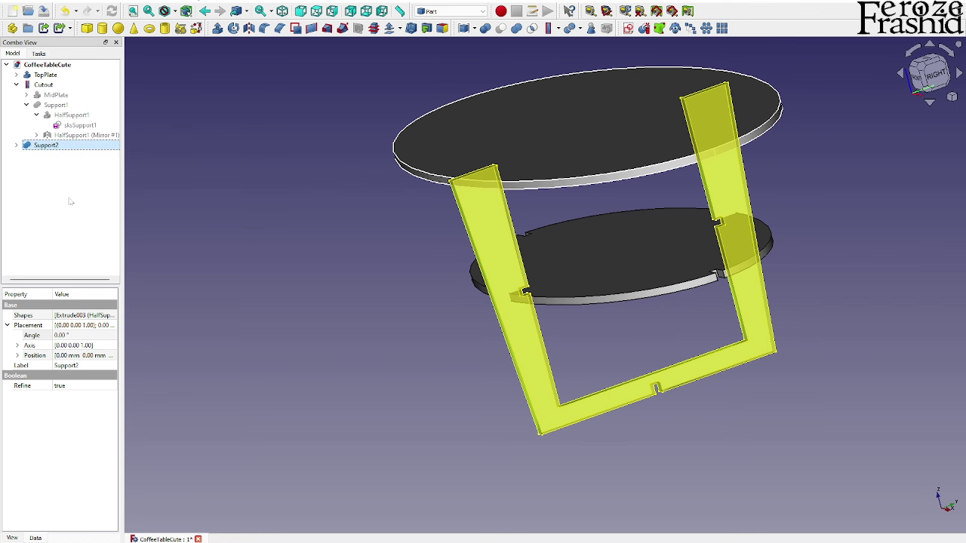
Make Support1 visible together with Support2, toggling it to check the crossing at the base.
click(56, 104)
scroll(522, 367, up, 5)
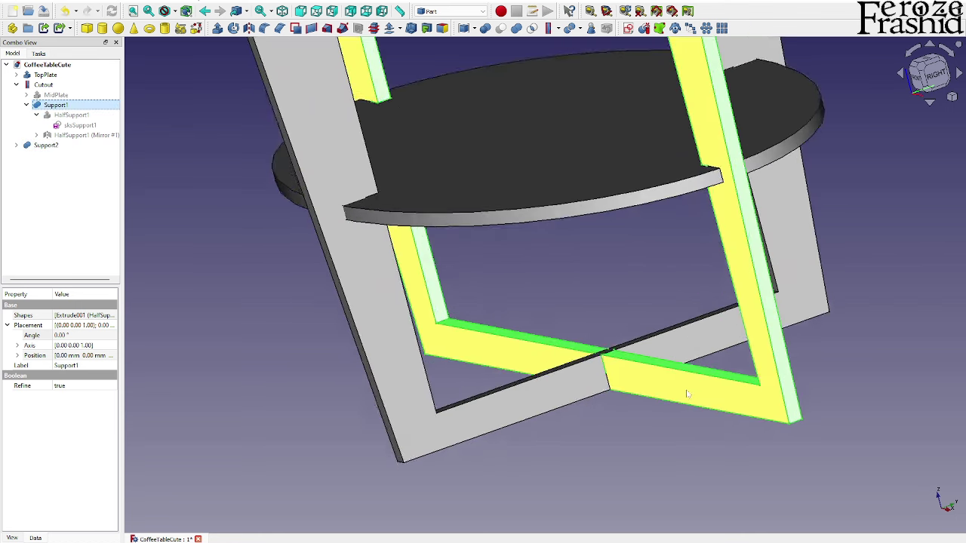
middle_drag(578, 359, 603, 367)
key(space)
key(space)
key(space)
key(space)
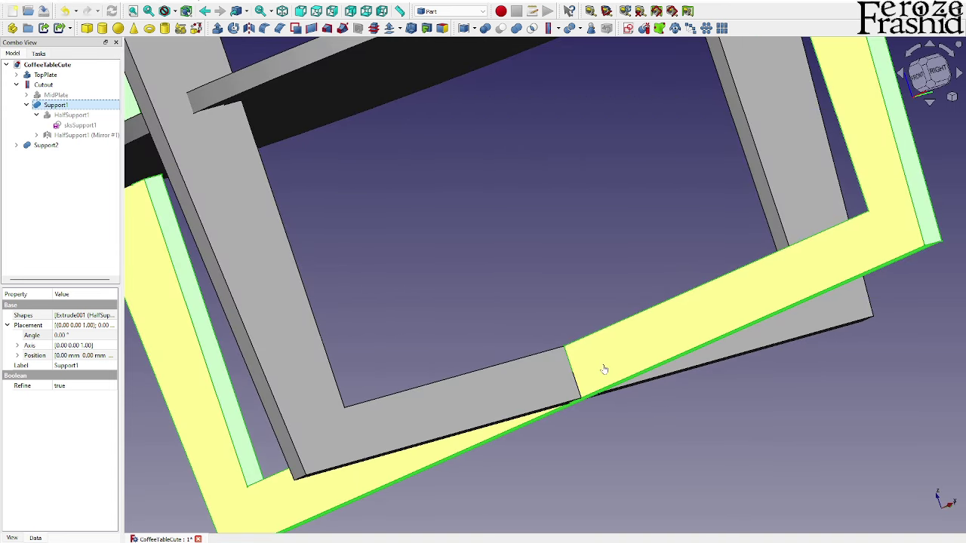
Hide and restore each support in turn to examine how their notches interlock at the base crossing.
click(568, 375)
key(space)
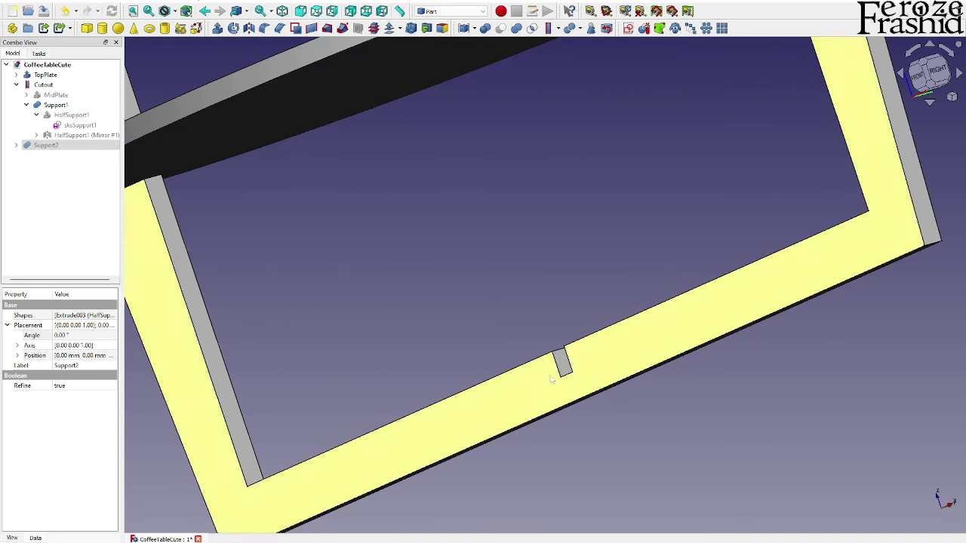
key(space)
click(600, 372)
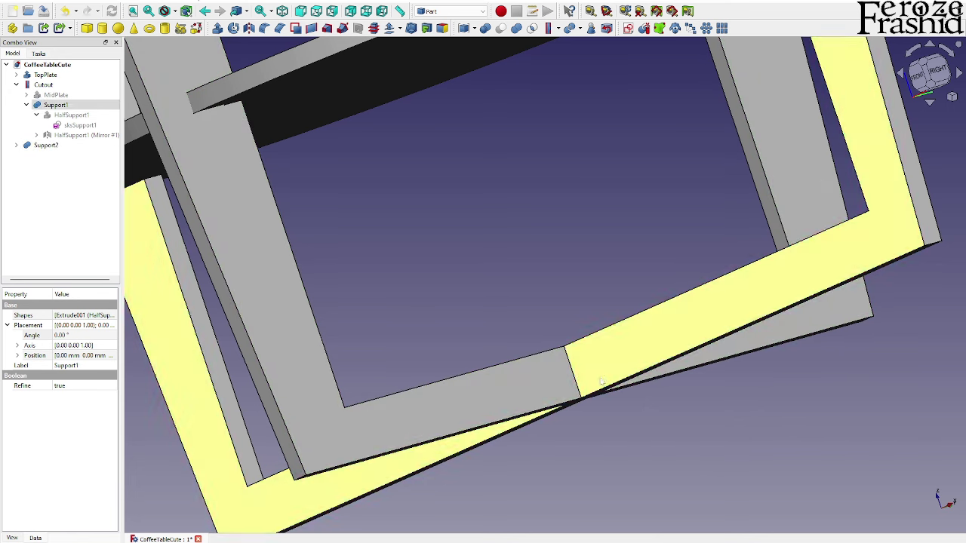
key(space)
key(space)
middle_drag(623, 400, 570, 328)
scroll(571, 328, up, 5)
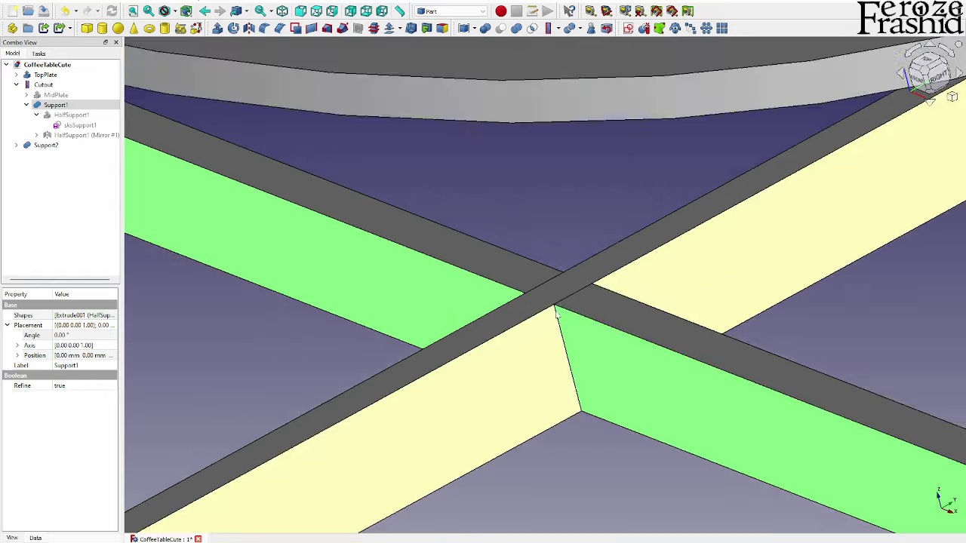
scroll(555, 311, down, 5)
Hide and restore Support2 to examine where it passes through the edge of the middle plate.
click(698, 261)
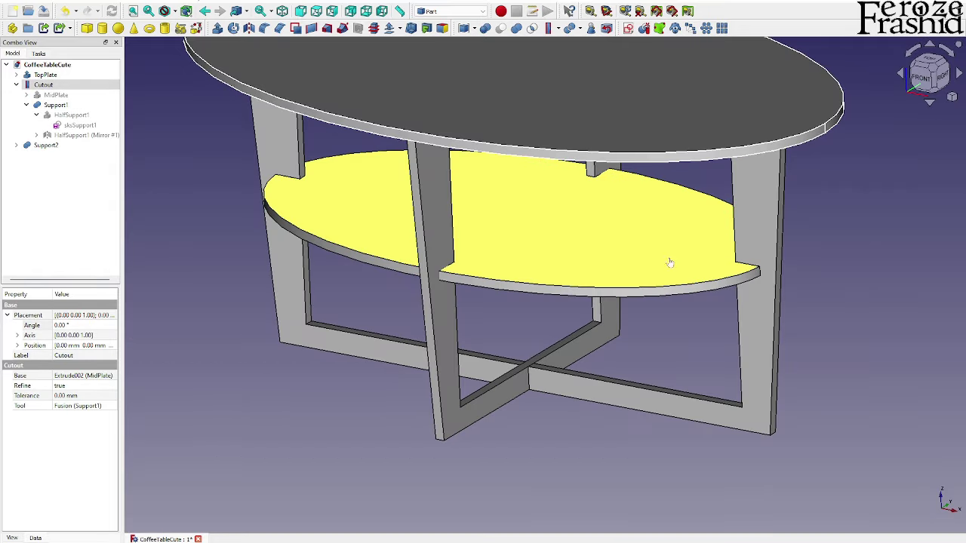
click(415, 330)
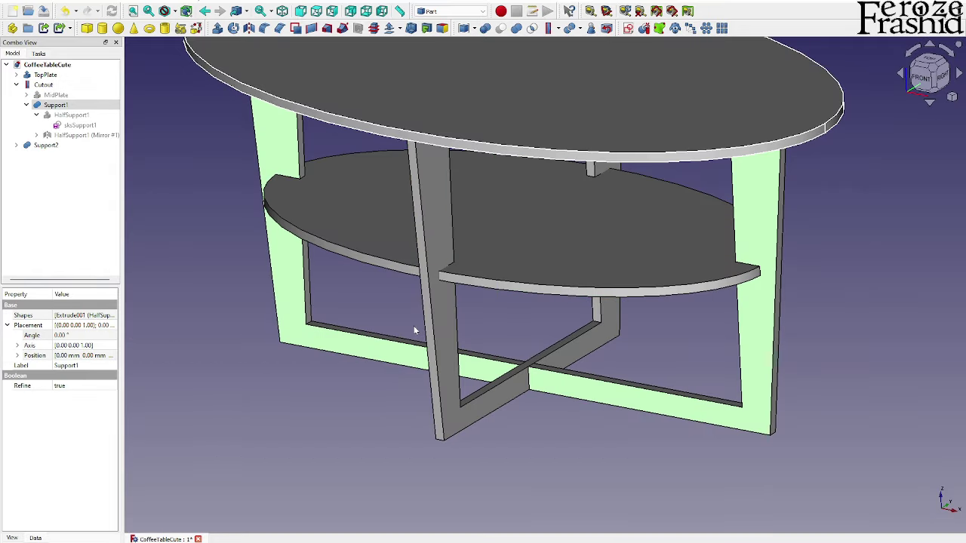
click(438, 309)
key(space)
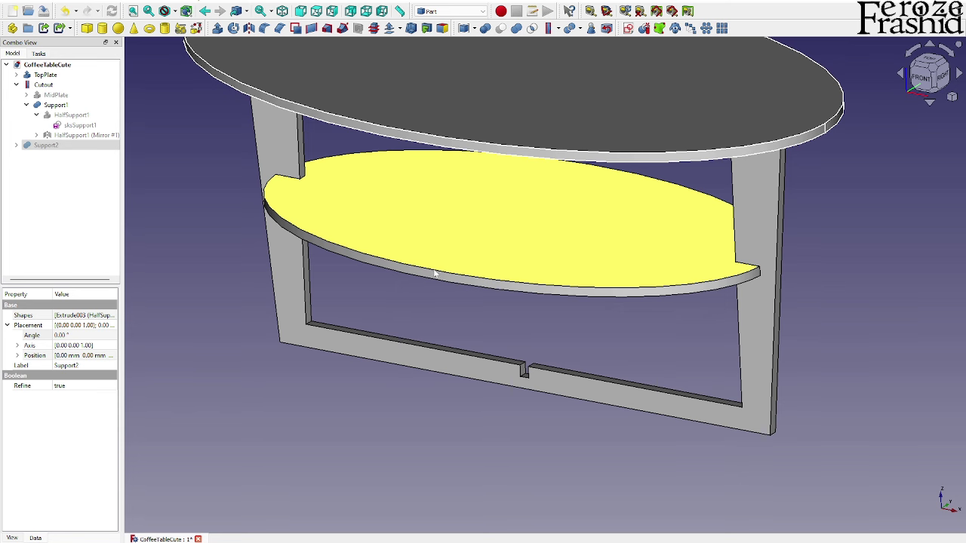
key(space)
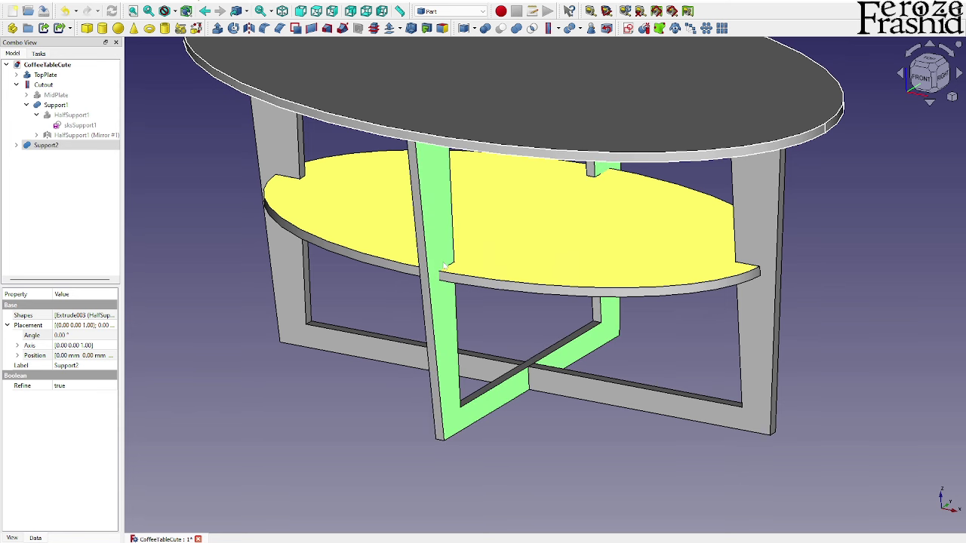
Cut slots for Support2 into the already slotted middle plate with the Cutout for object operation.
click(52, 85)
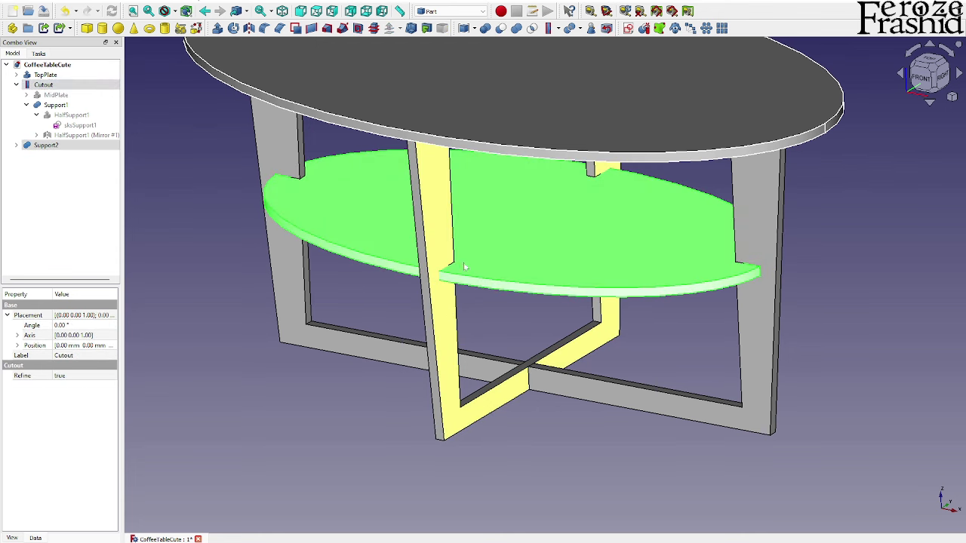
ctrl+click(447, 310)
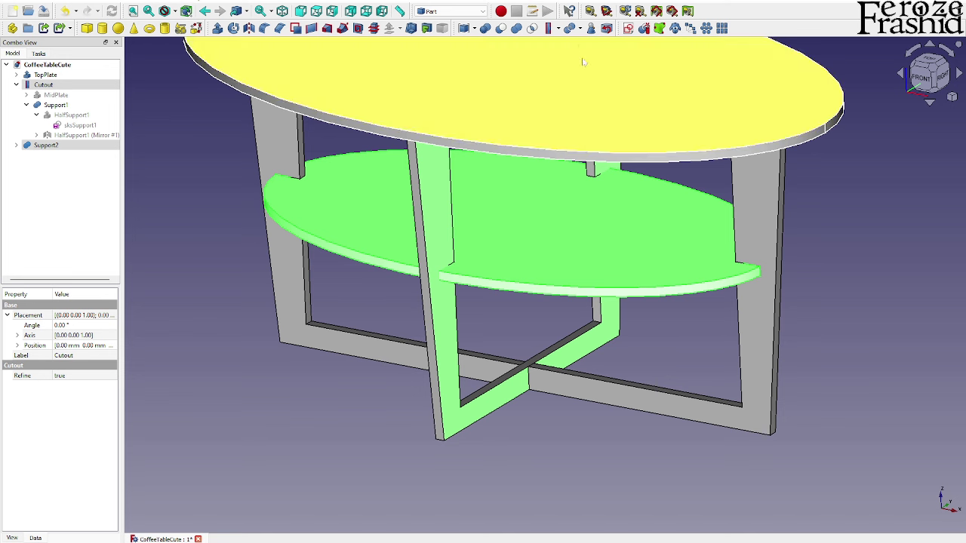
click(557, 29)
click(564, 68)
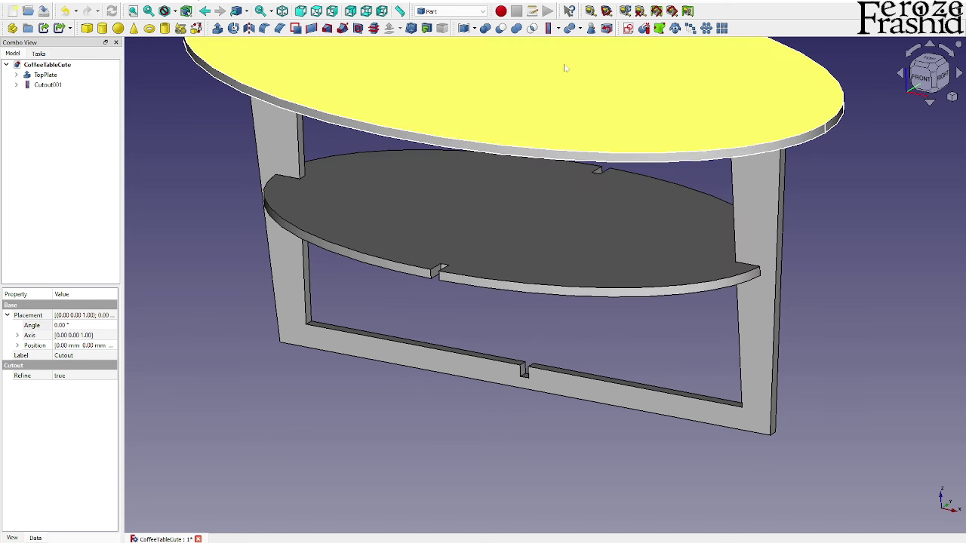
Check the middle plate's slots with Support1 hidden, restore Support1 and make Support2 visible again.
click(403, 231)
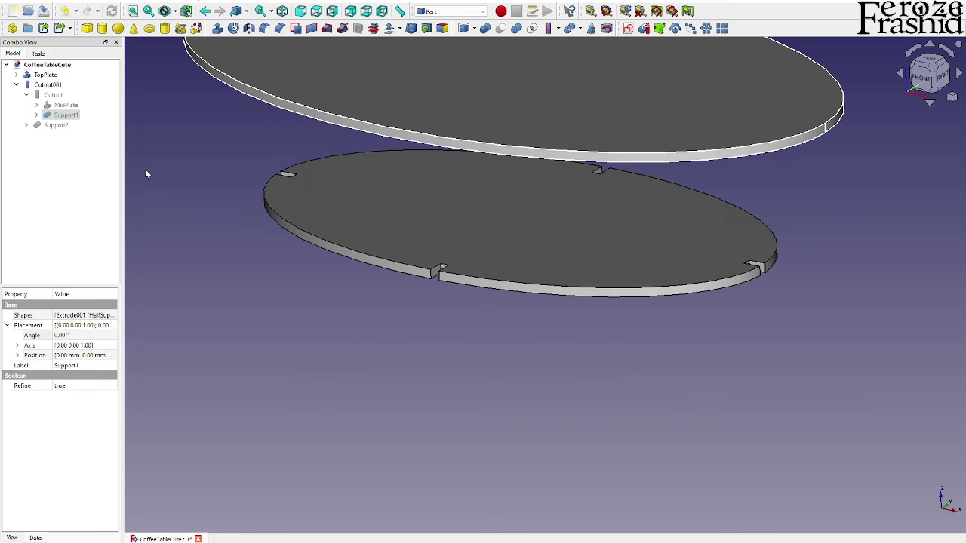
key(space)
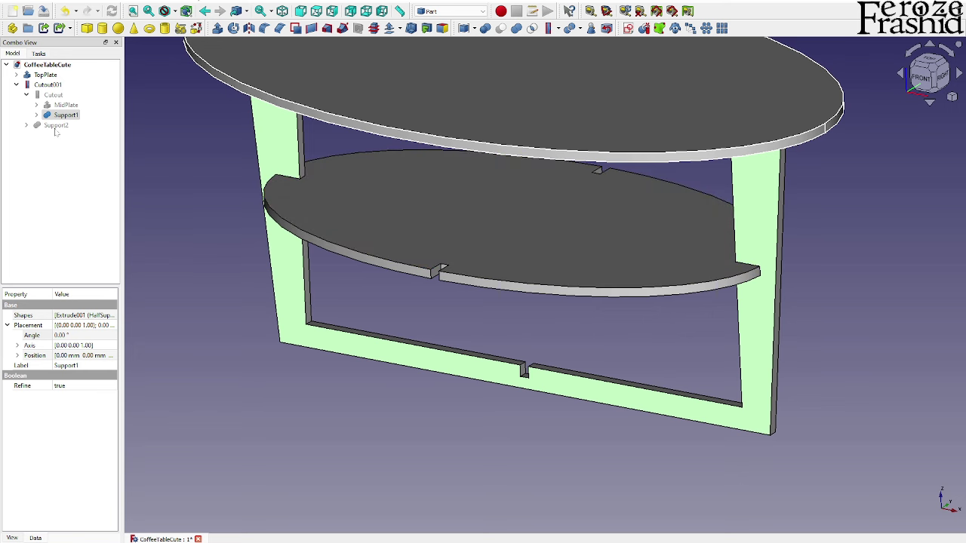
click(36, 115)
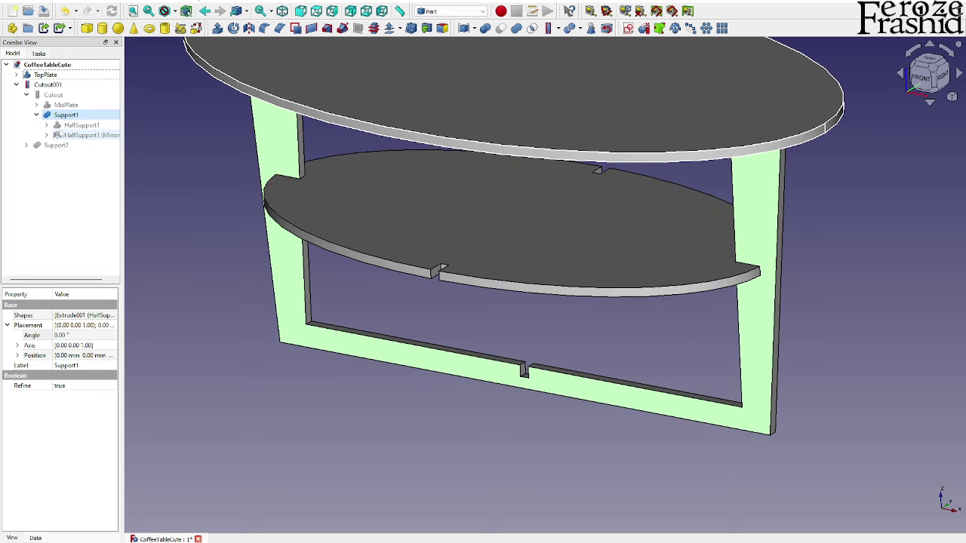
click(36, 146)
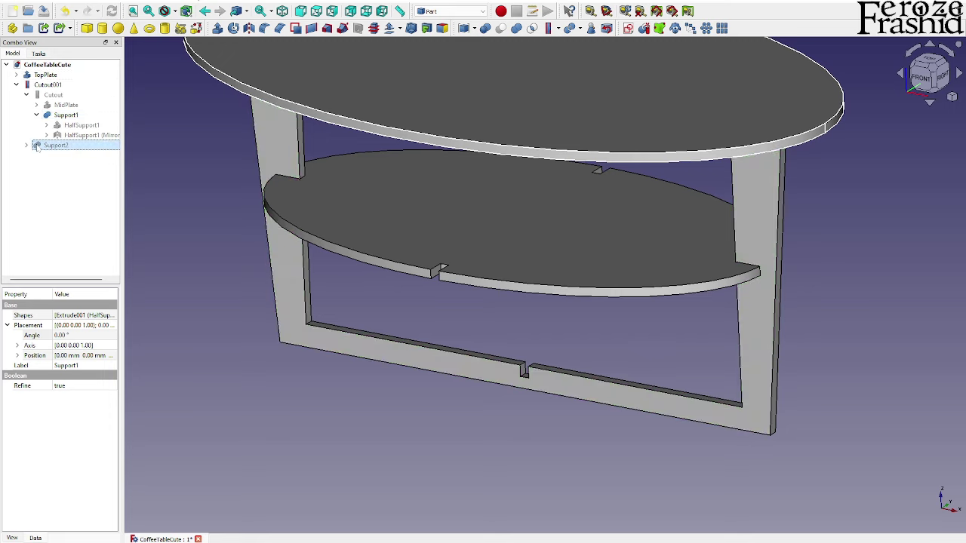
click(27, 144)
scroll(268, 389, down, 3)
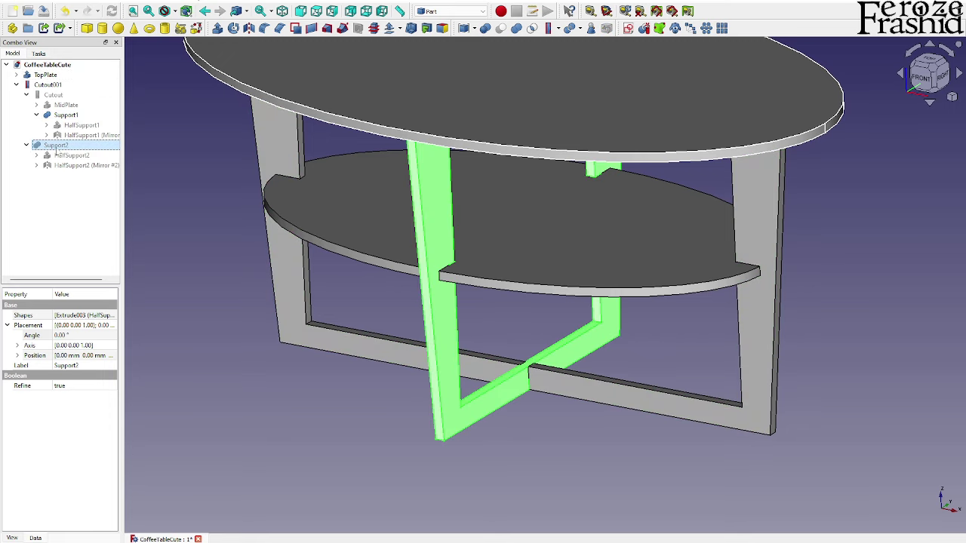
Examine the assembled table from several angles and compare it with the reference coffee table image in the browser.
click(268, 389)
middle_drag(269, 389, 682, 222)
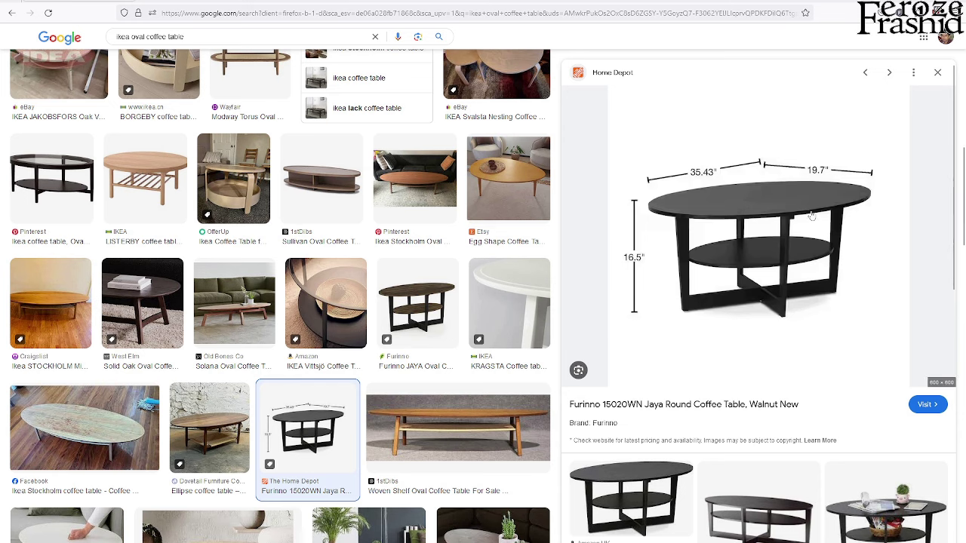
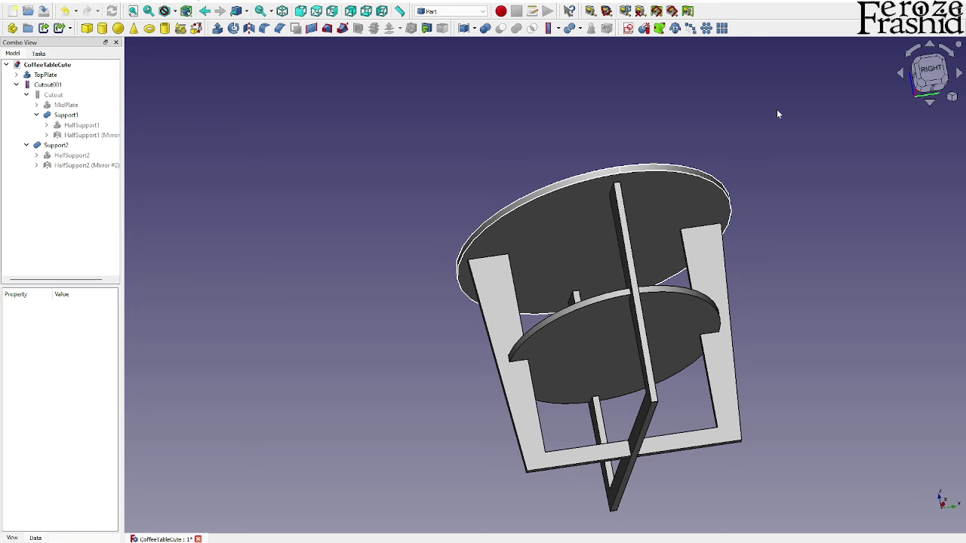
middle_drag(776, 109, 799, 261)
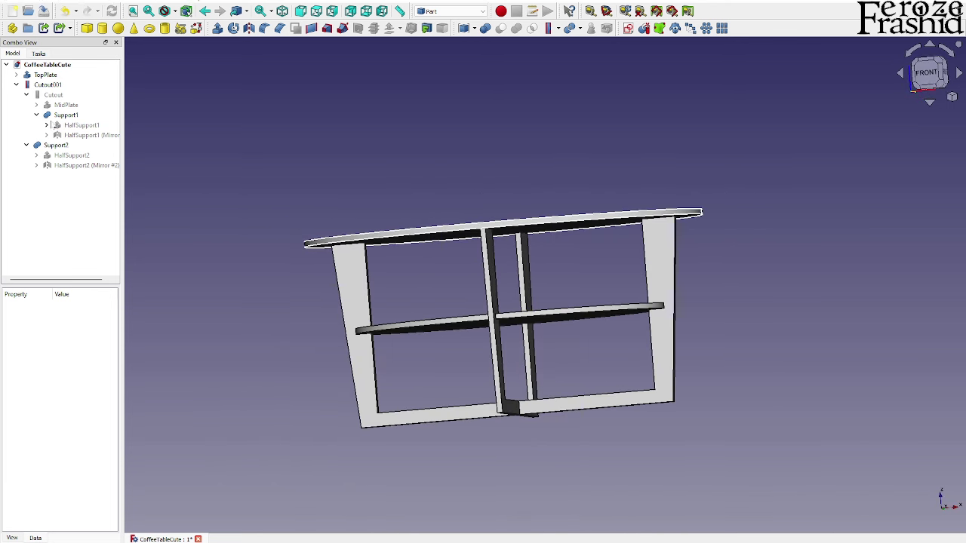
Open the sksSupport1 sketch under HalfSupport1 to review its dimensions, and close it unchanged.
click(47, 124)
double_click(88, 136)
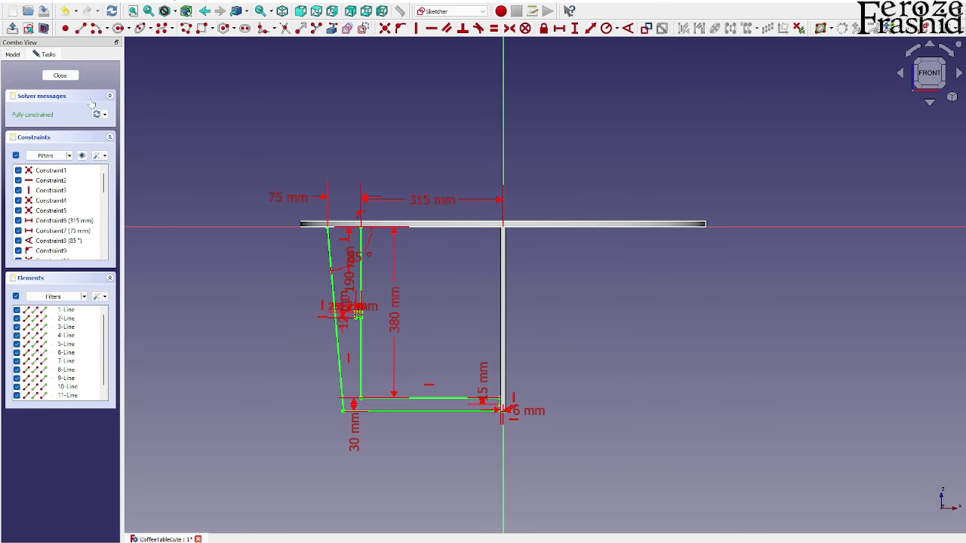
click(67, 76)
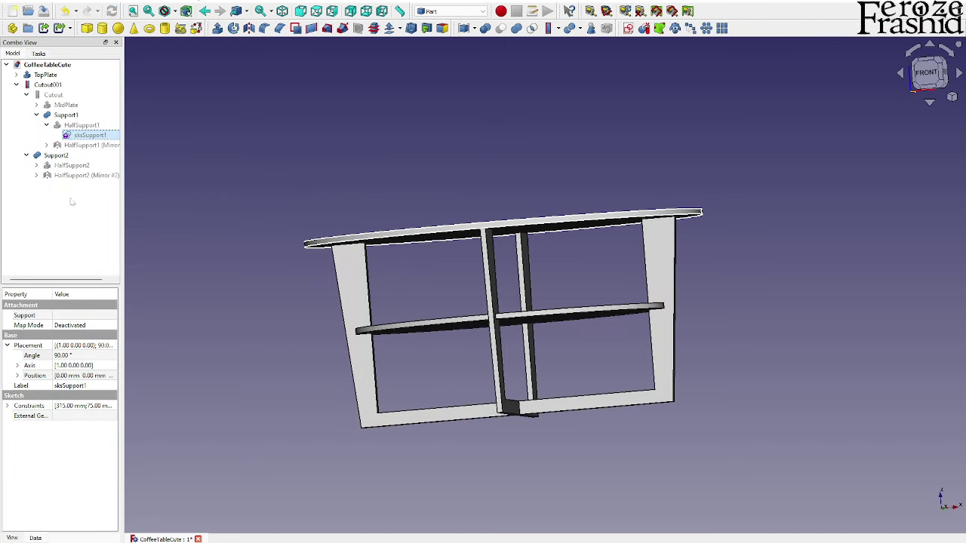
Create a new sketch on the XY plane with the direction reversed, facing the underside of the top plate.
middle_drag(427, 262, 441, 226)
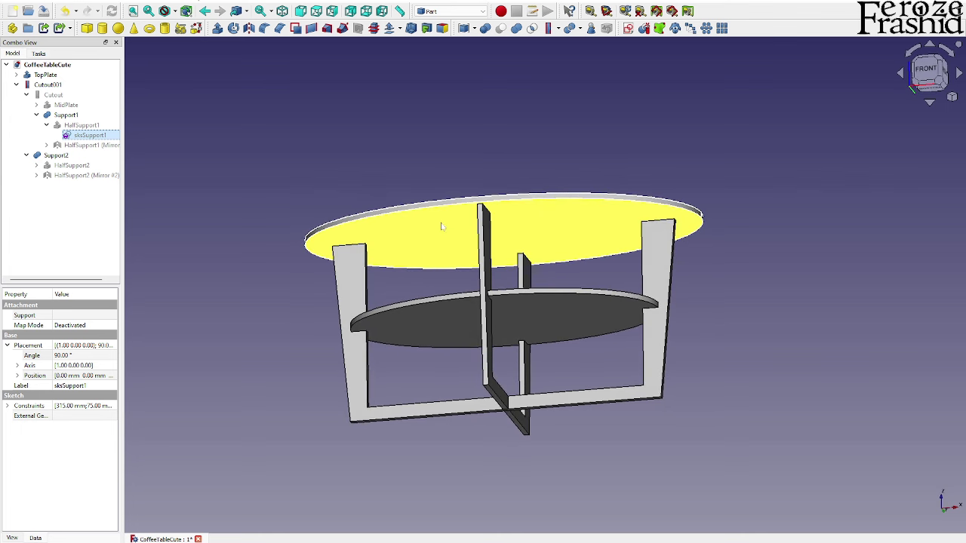
click(596, 77)
click(627, 27)
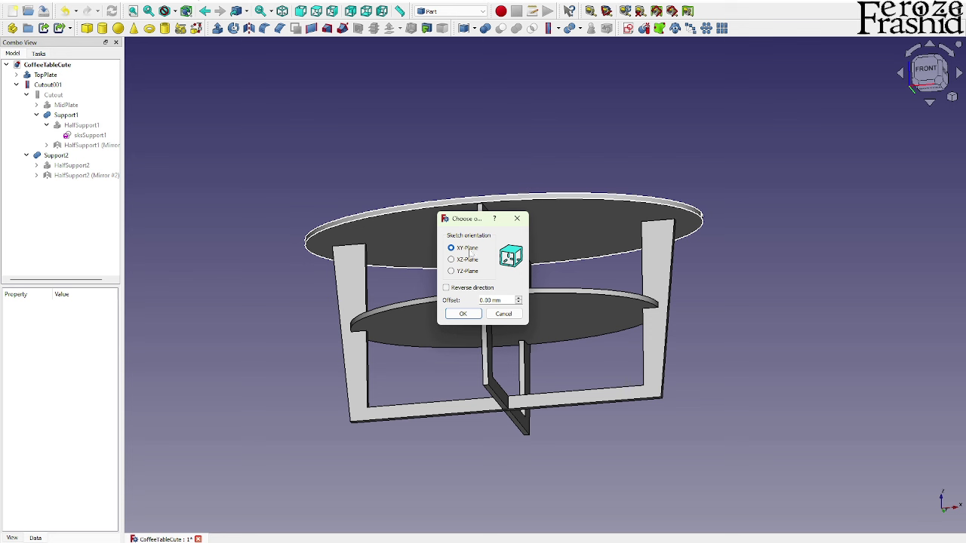
click(474, 288)
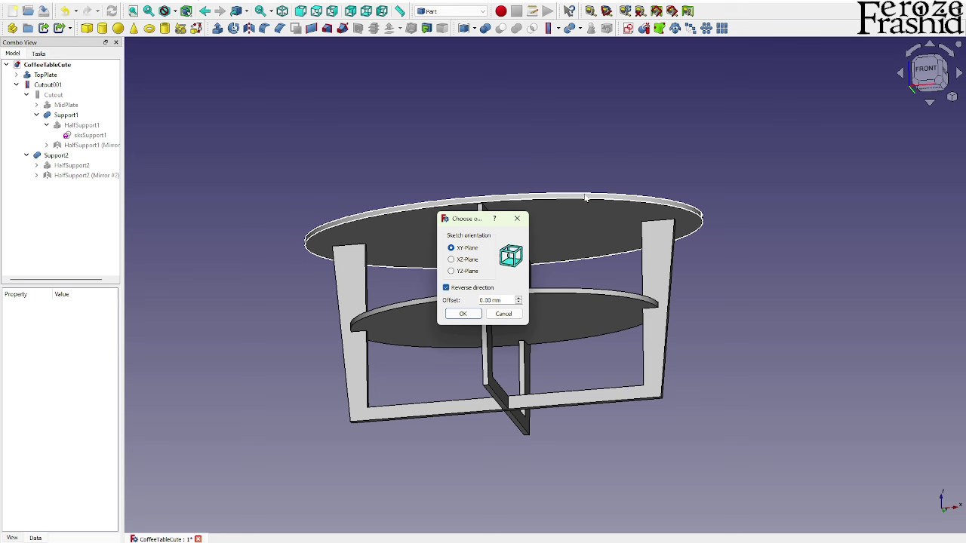
click(470, 313)
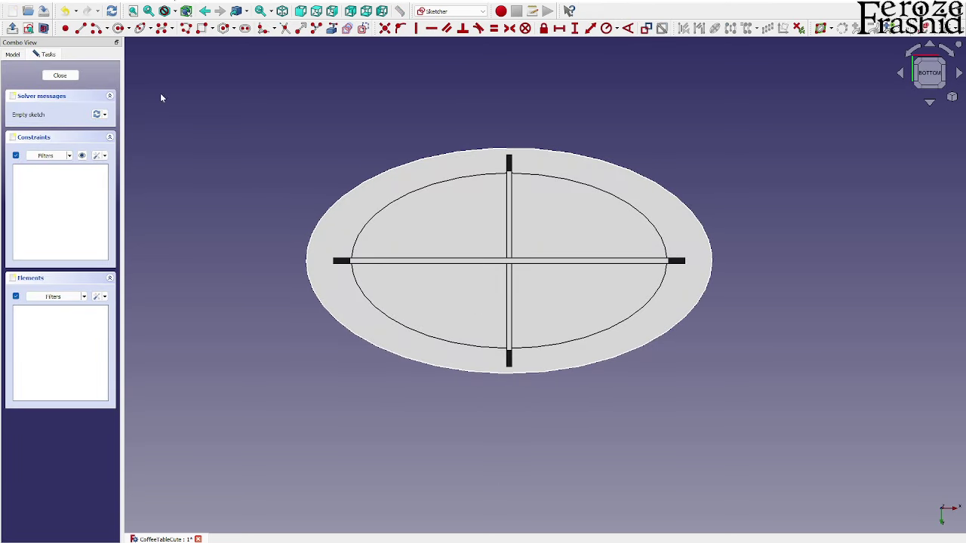
scroll(430, 239, up, 2)
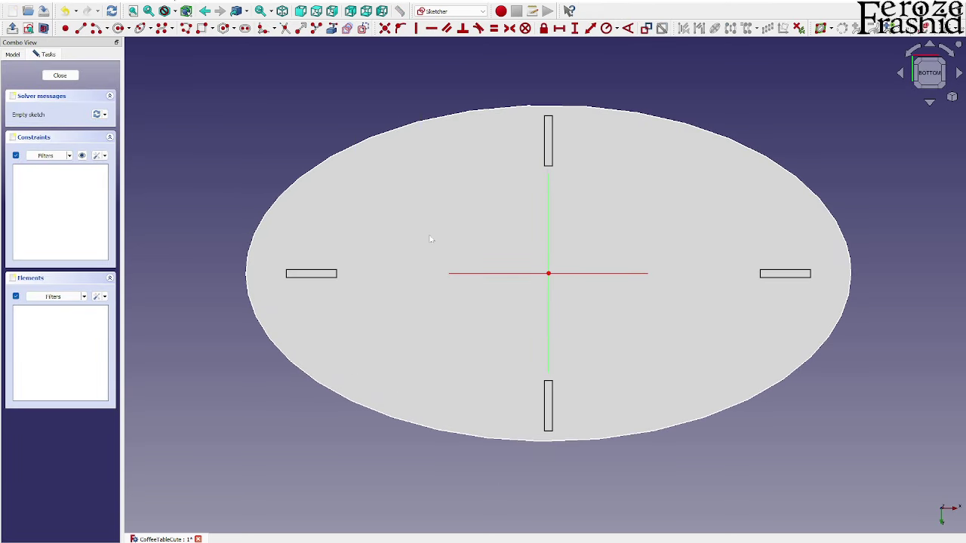
Sketch four thin rectangles beside the support ends: above the left one, below the right, right of the upper and left of the lower.
click(201, 28)
click(286, 265)
click(338, 274)
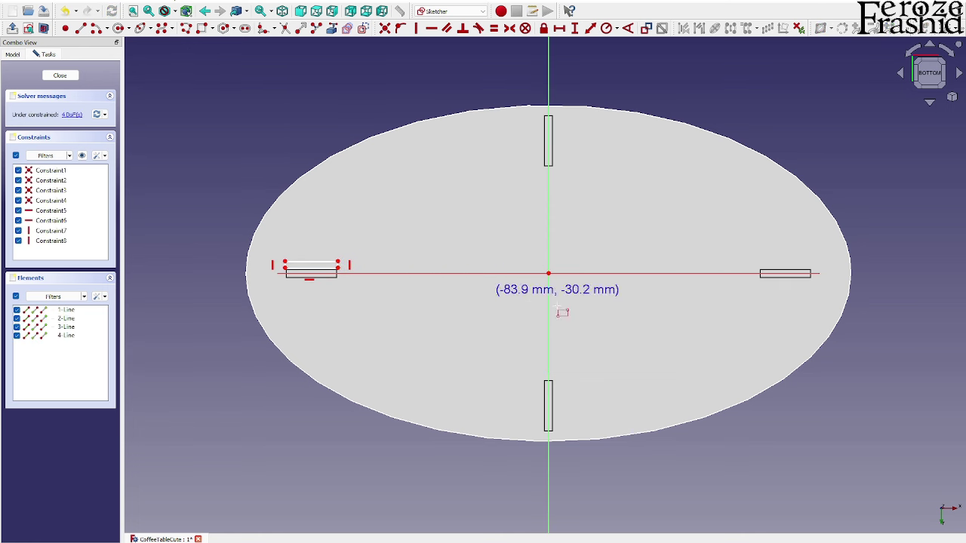
click(761, 279)
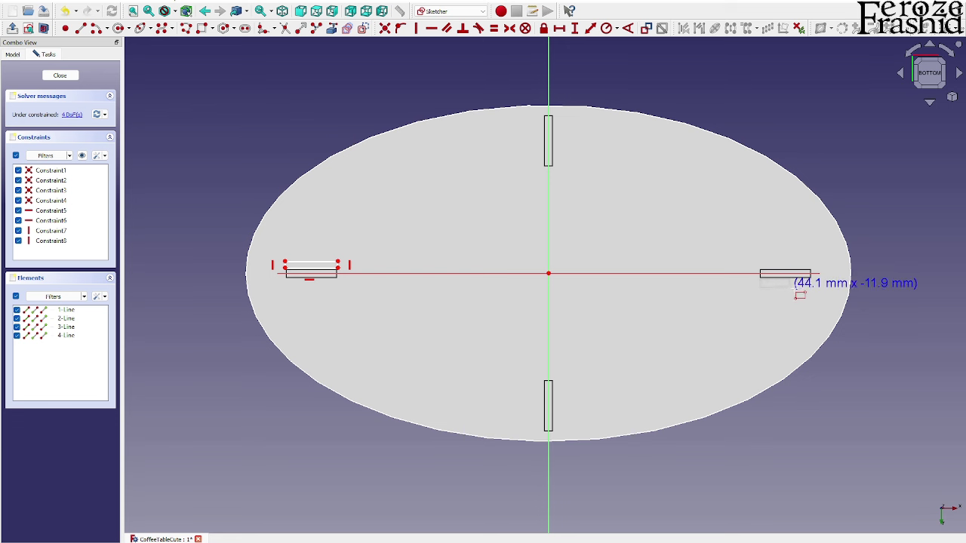
click(811, 287)
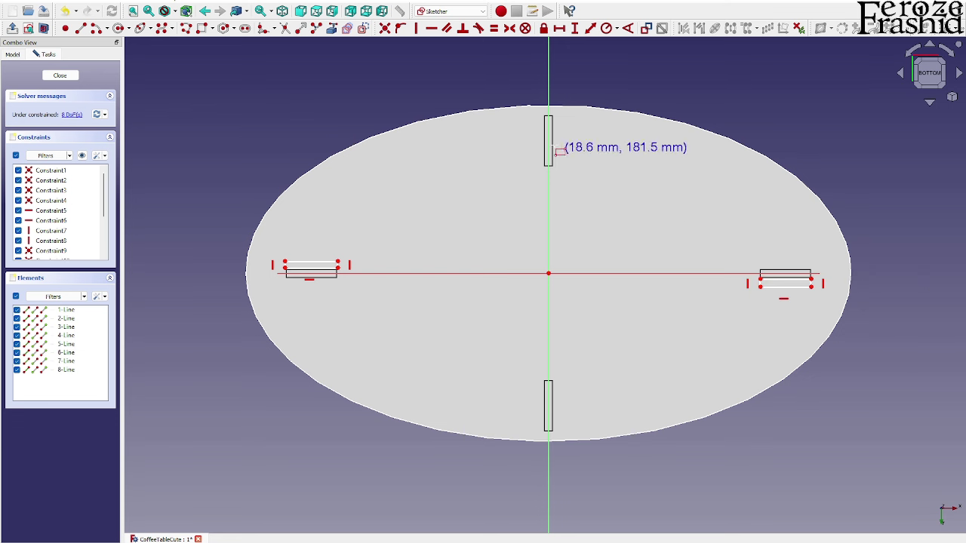
click(555, 114)
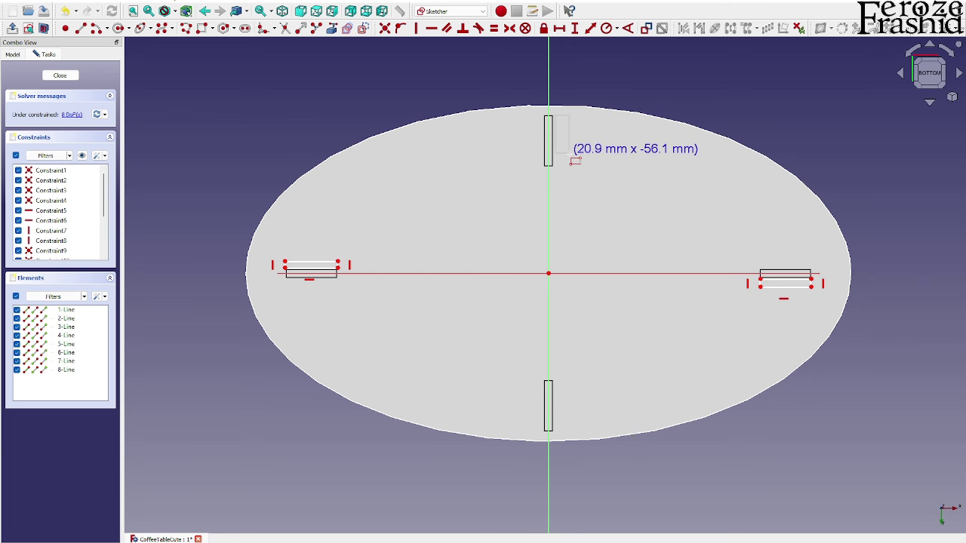
click(565, 165)
click(543, 380)
click(539, 438)
Constrain the left rectangle's lower edge 6 mm from the horizontal axis and set its length to 75 mm.
scroll(365, 308, up, 2)
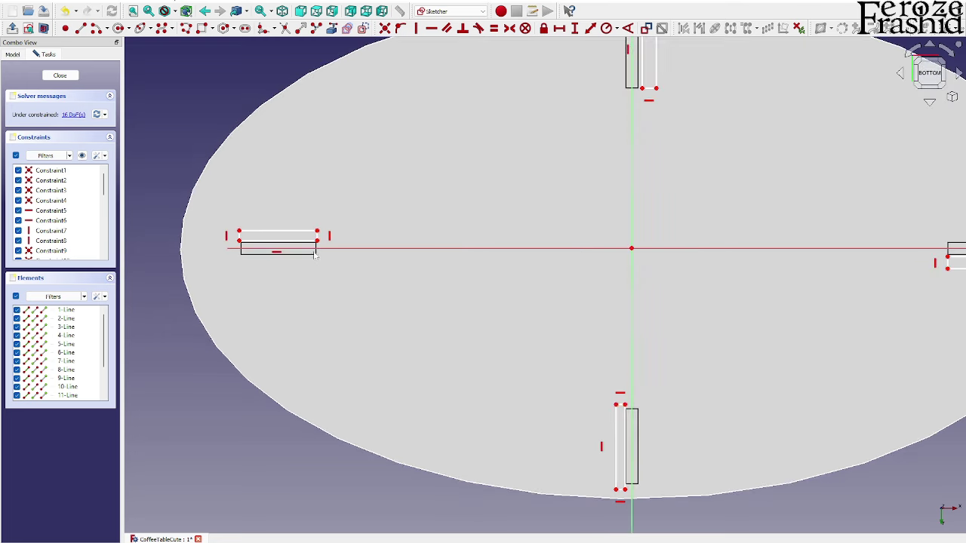
scroll(317, 257, up, 2)
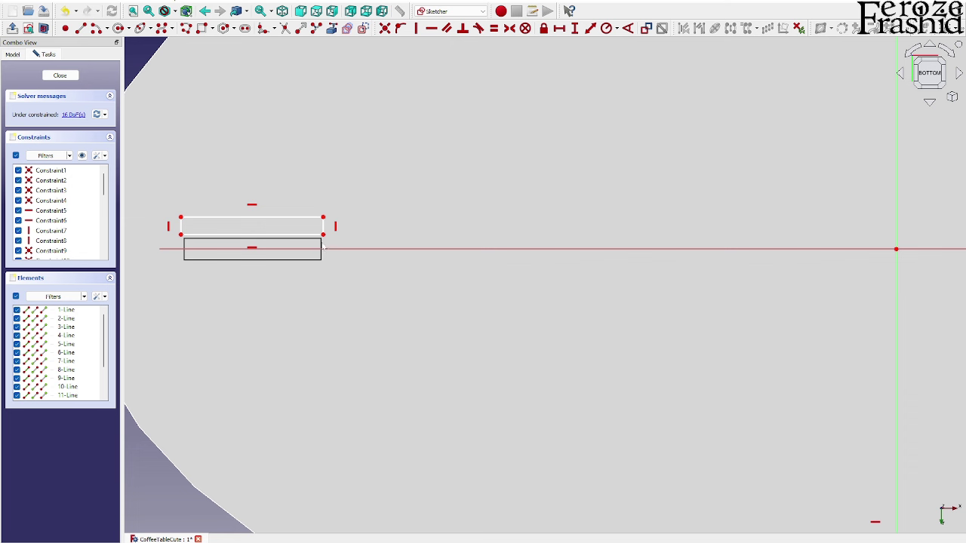
click(324, 235)
click(324, 249)
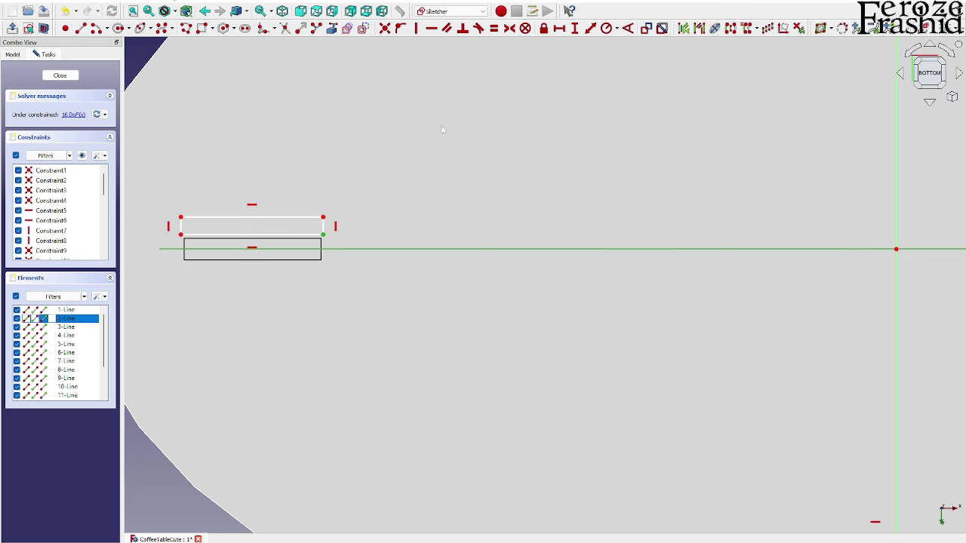
click(574, 28)
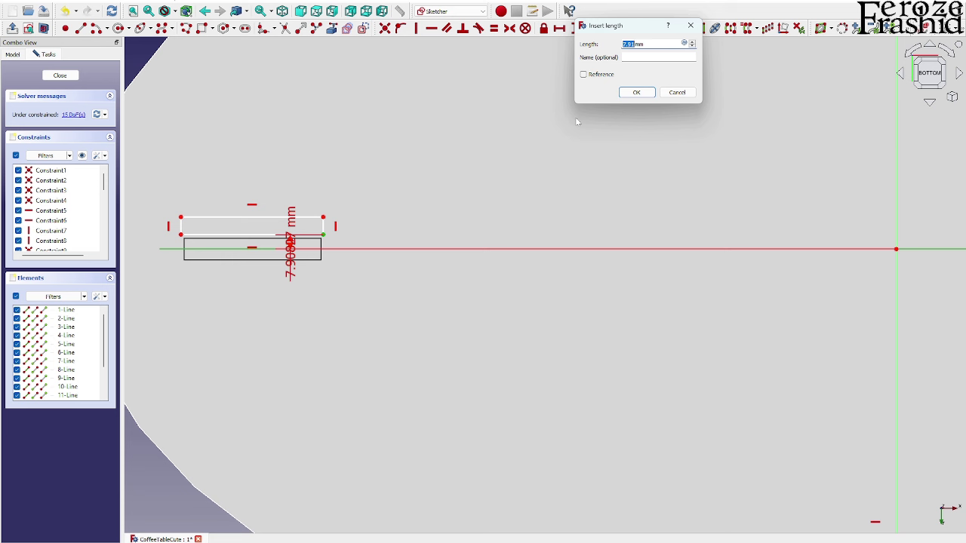
key(Return)
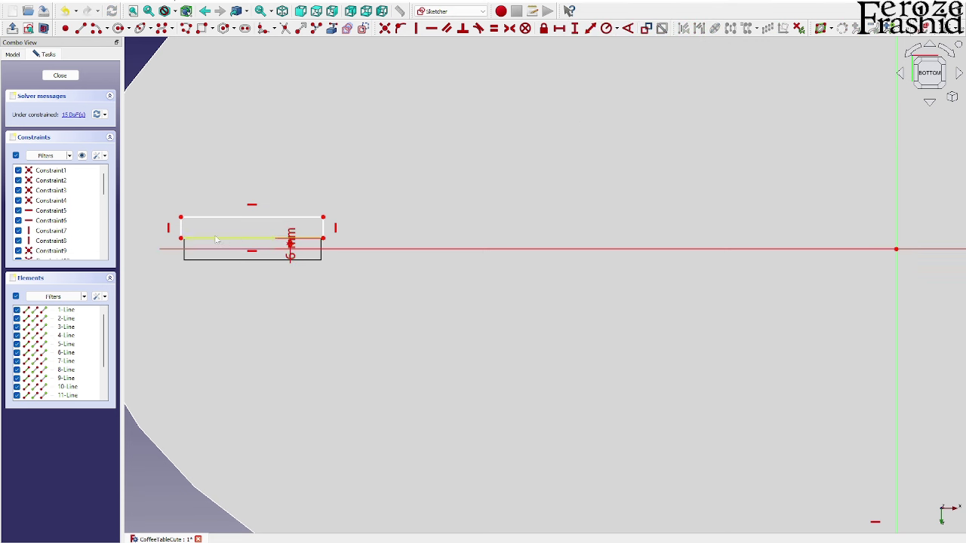
click(217, 240)
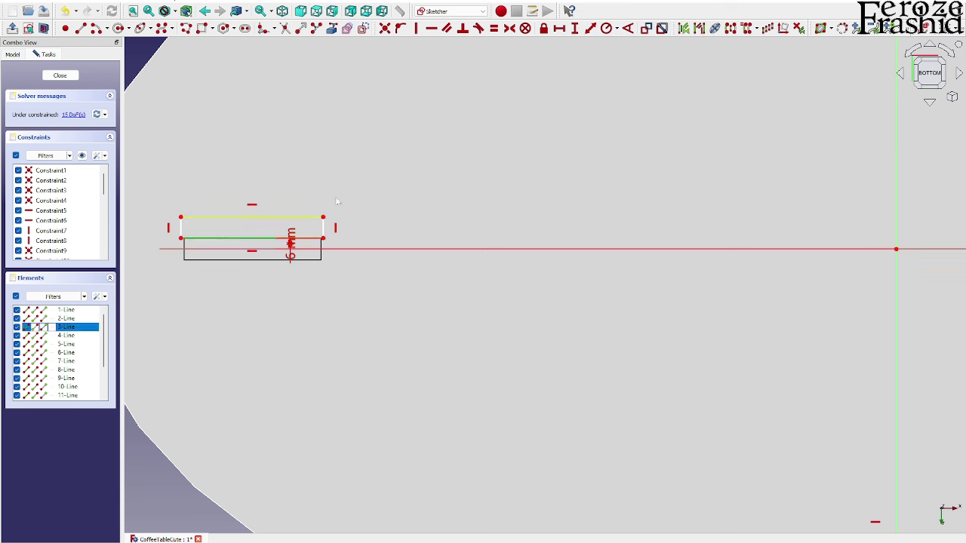
click(559, 28)
text(7mm)
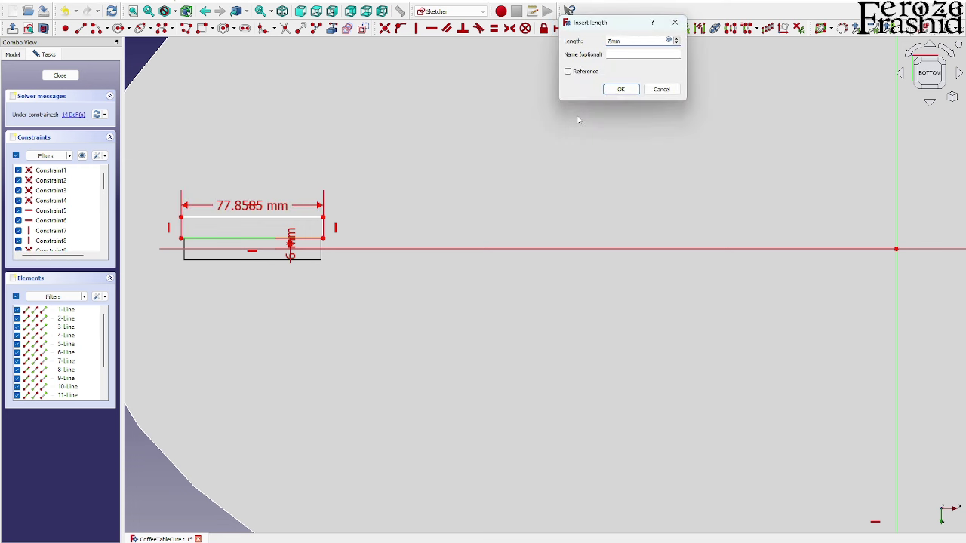
key(Return)
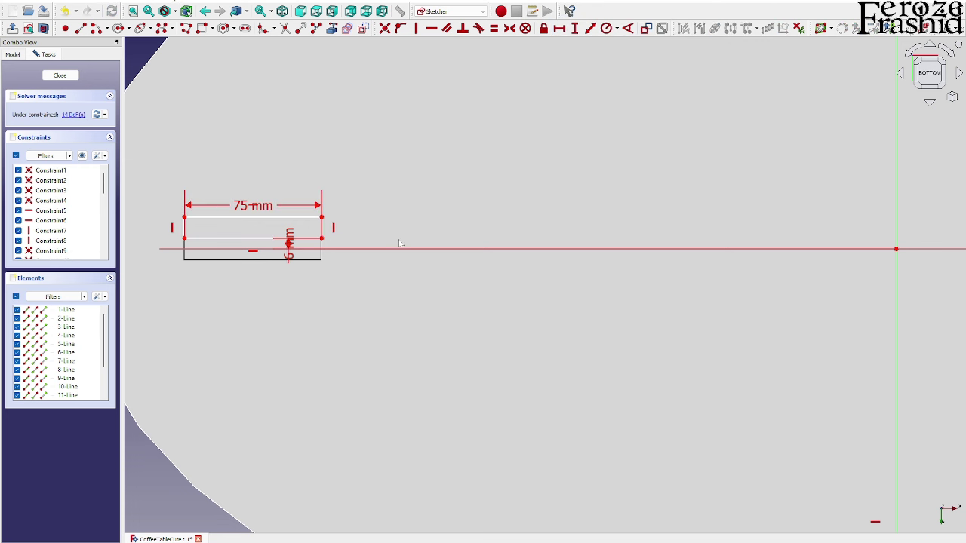
Constrain the horizontal distance from the left rectangle's lower inner corner to the origin to 315 mm.
click(321, 238)
scroll(264, 287, down, 2)
click(688, 262)
click(562, 32)
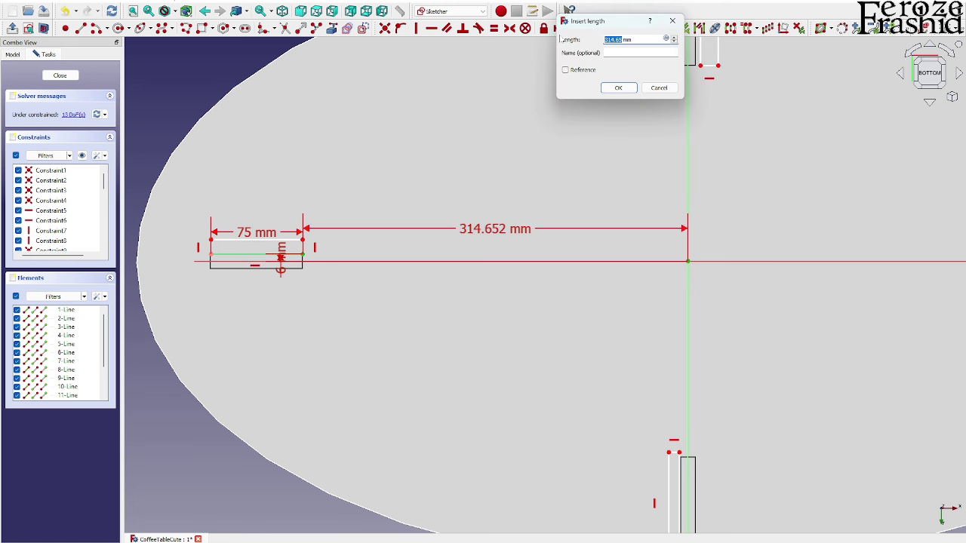
text(3)
key(Return)
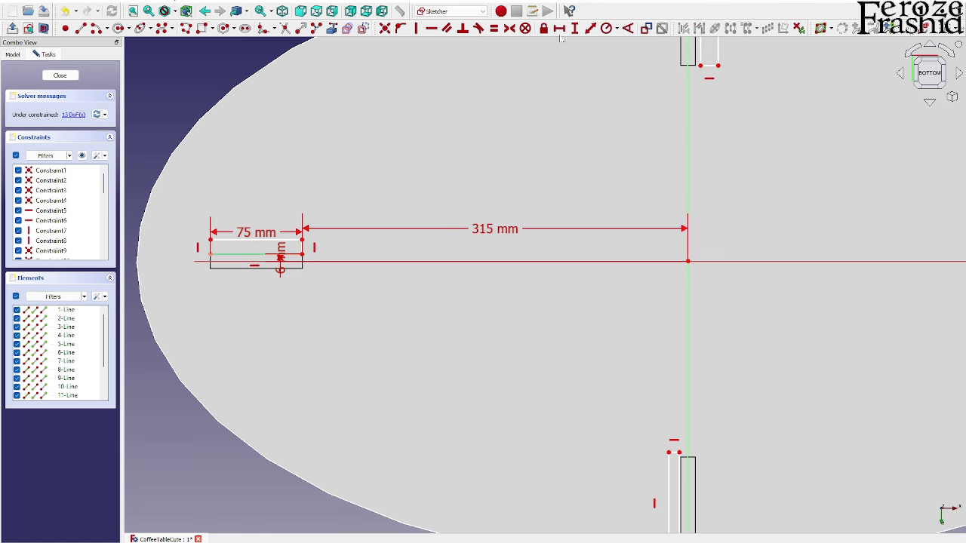
Add a vertical dimension to the left rectangle's short side and set its height to 12 mm.
scroll(231, 254, up, 5)
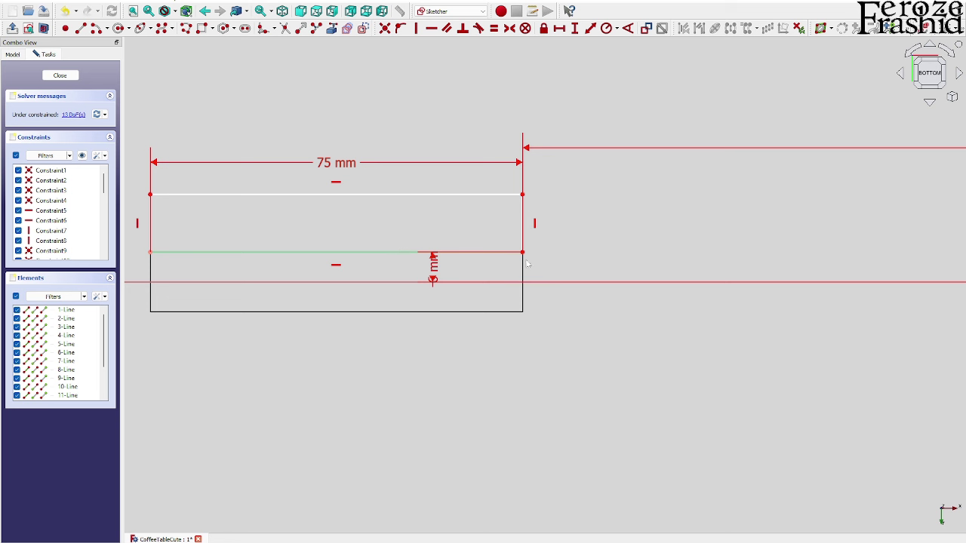
drag(525, 233, 526, 220)
click(526, 220)
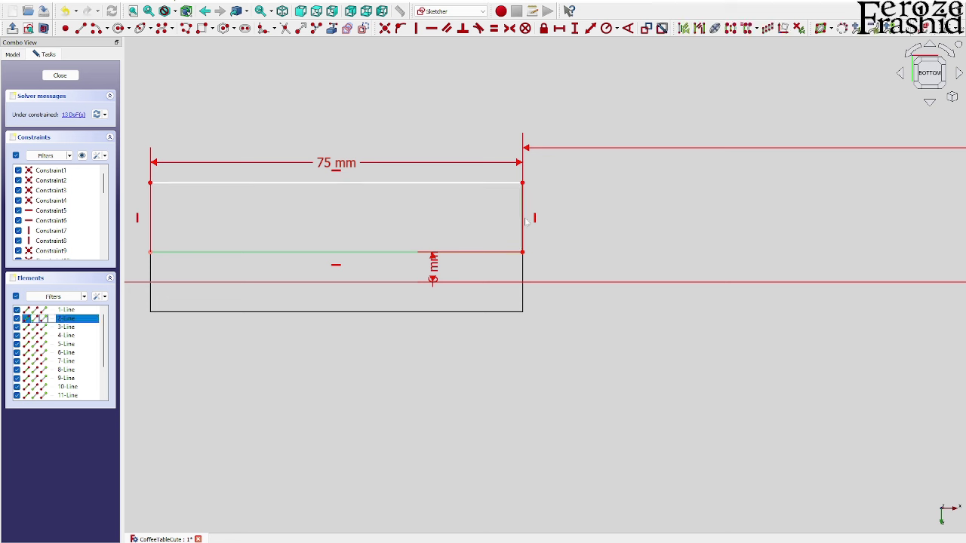
click(581, 33)
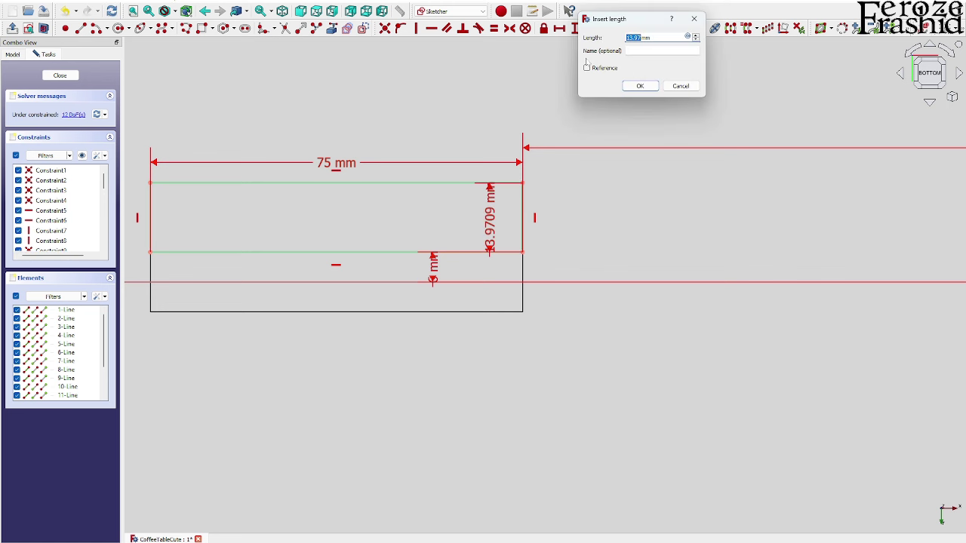
text(6)
key(Return)
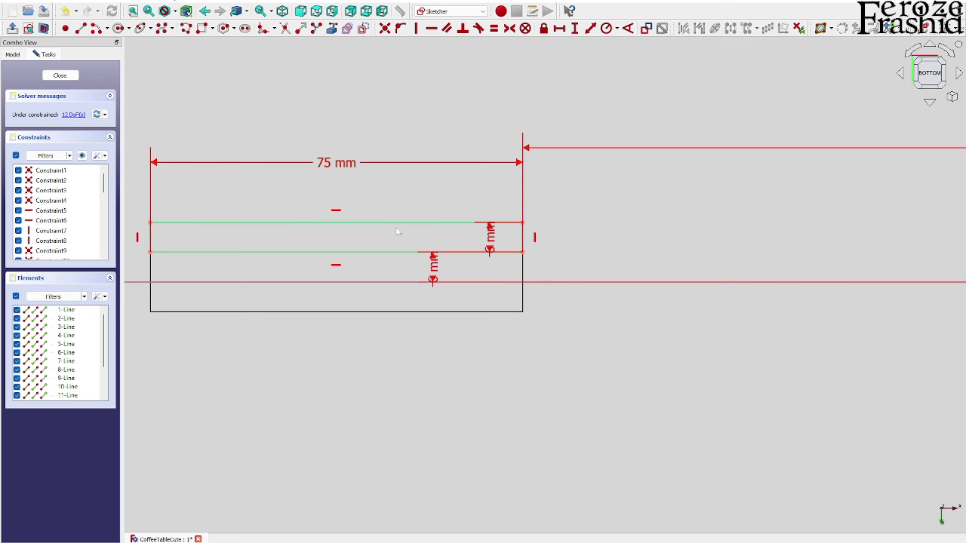
scroll(436, 205, down, 3)
mouse_move(425, 240)
mouse_down()
mouse_move(459, 209)
mouse_move(462, 163)
mouse_up()
double_click(463, 163)
text(12mm)
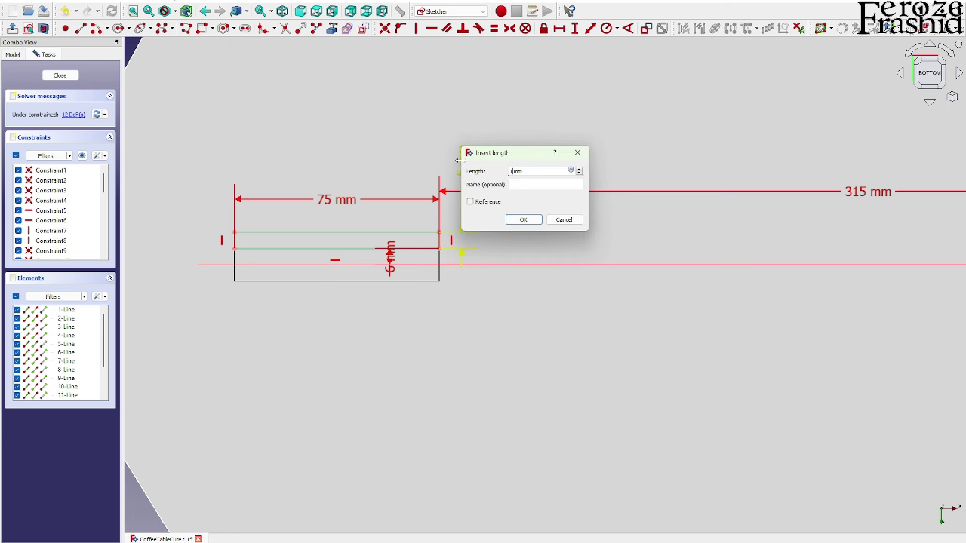
key(Return)
Make the facing inner corners of the left and right rectangles symmetric about the origin.
scroll(271, 279, down, 3)
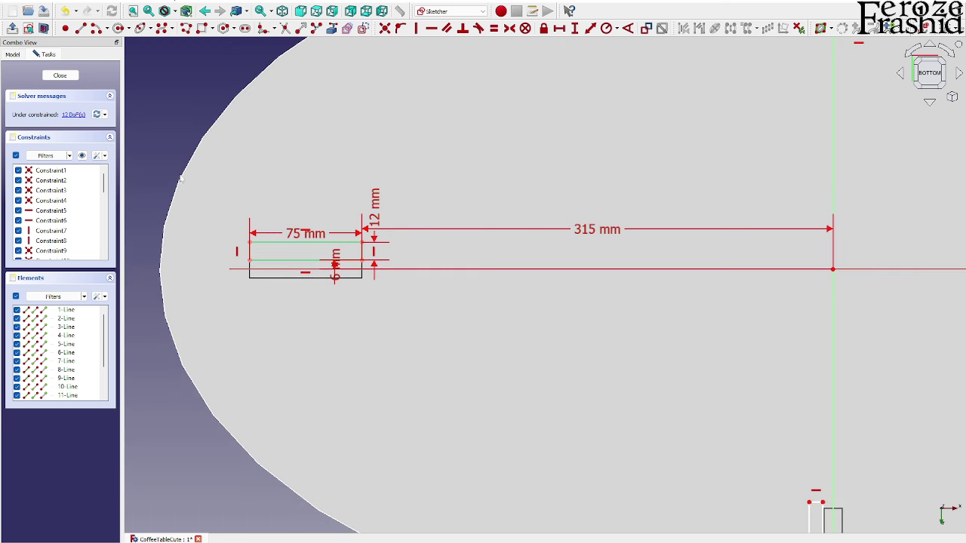
scroll(281, 240, down, 3)
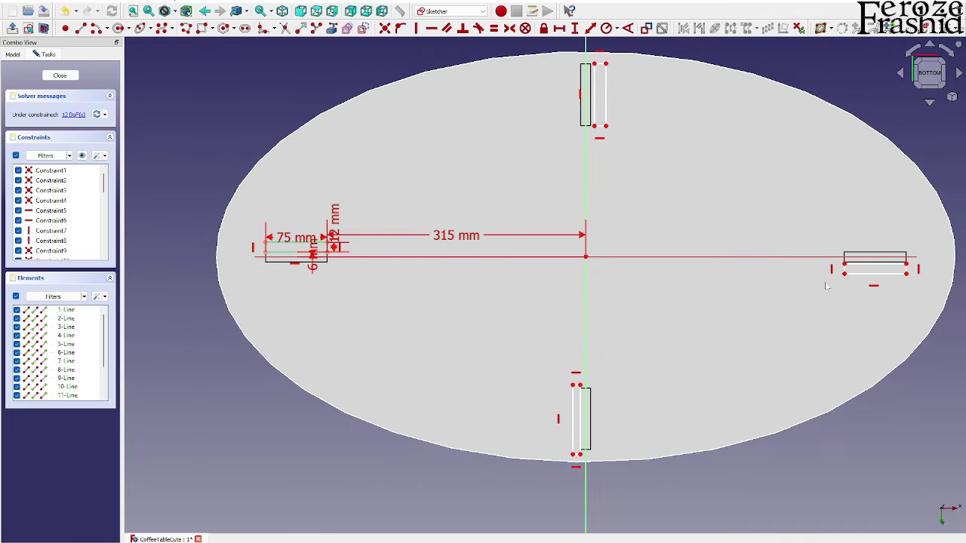
scroll(347, 241, up, 5)
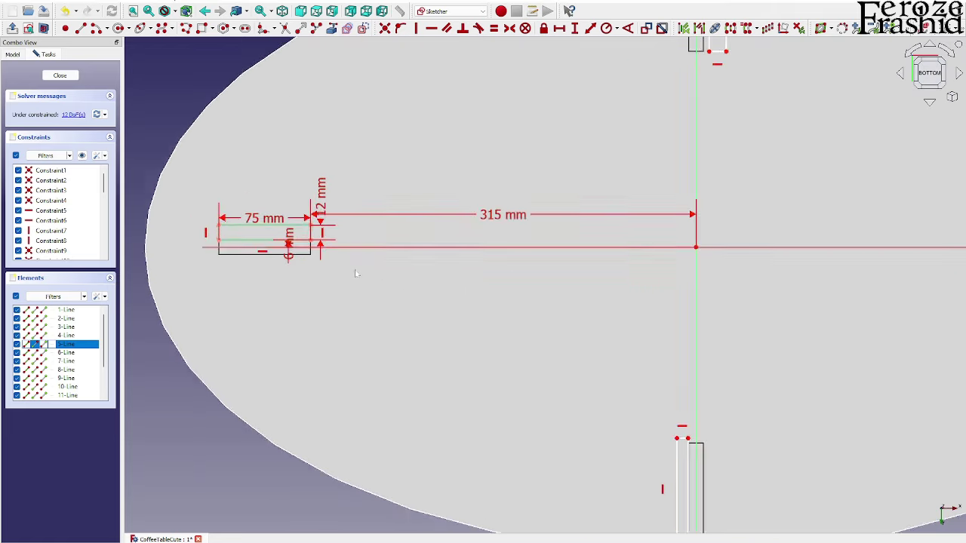
scroll(299, 228, down, 3)
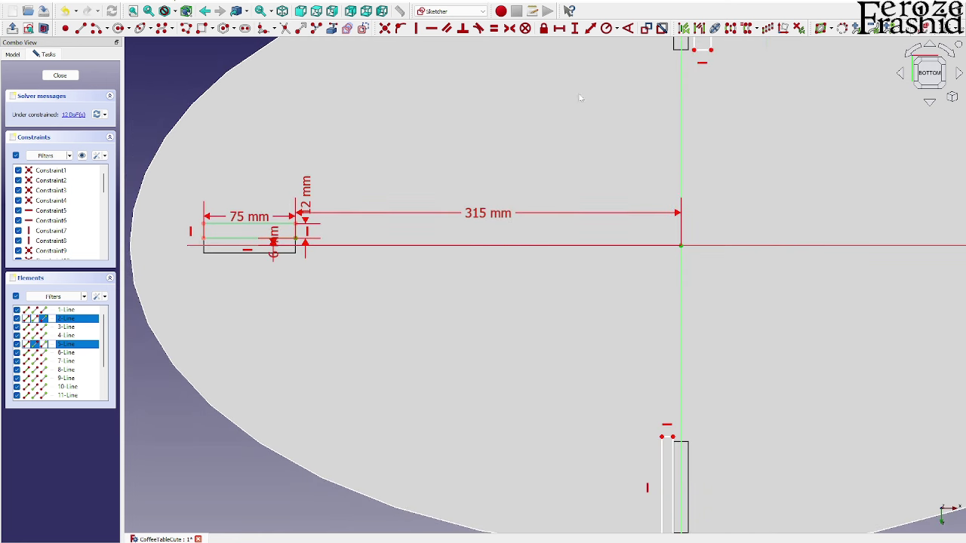
key(Escape)
scroll(358, 282, down, 3)
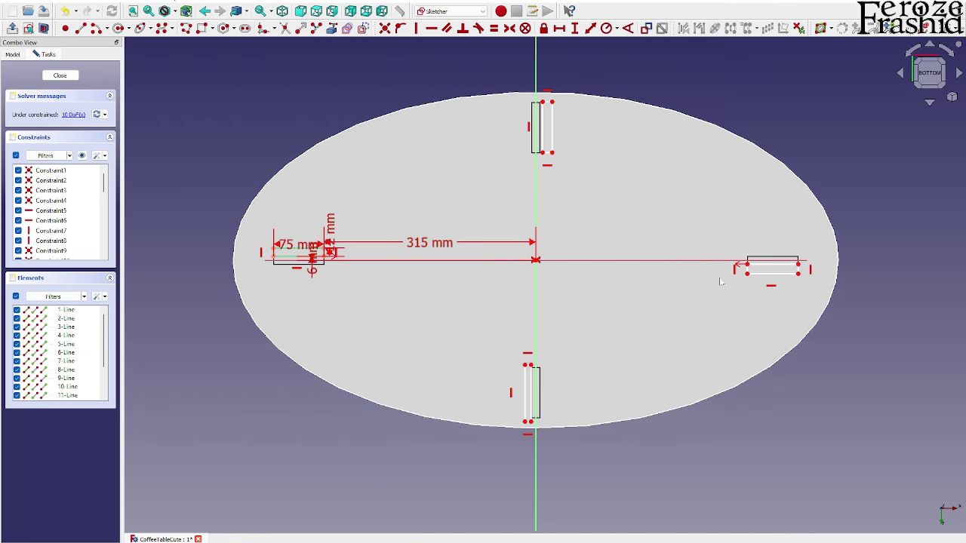
Constrain the right rectangle's short side equal to the left rectangle's short side.
scroll(747, 271, up, 3)
click(747, 268)
scroll(822, 301, down, 3)
scroll(210, 260, up, 4)
scroll(210, 261, up, 2)
click(354, 242)
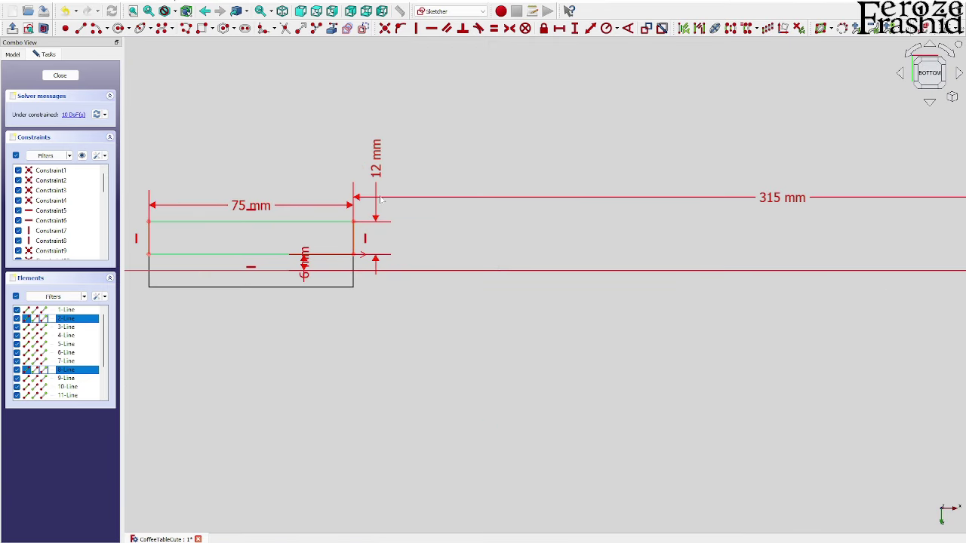
click(494, 28)
Constrain the right rectangle's long side equal to the left rectangle's long side.
scroll(271, 283, down, 5)
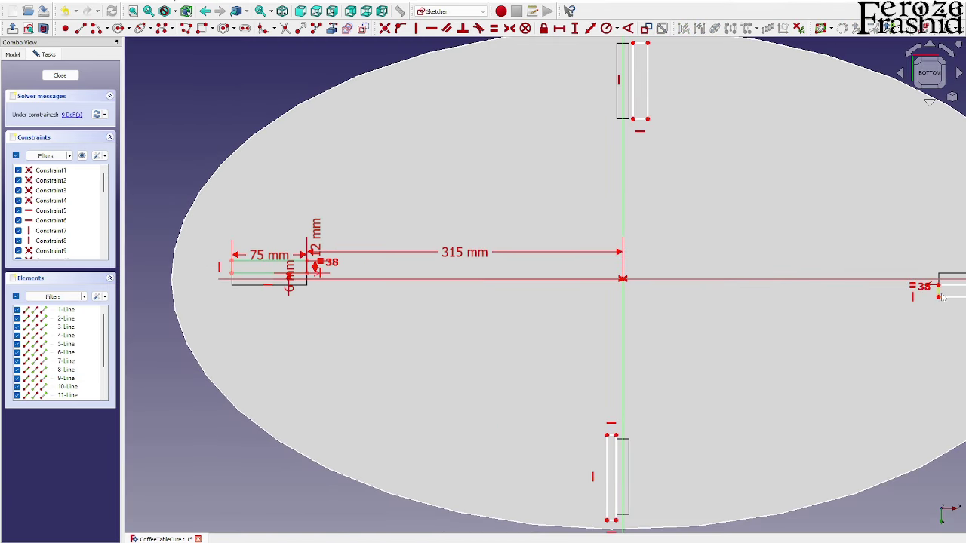
click(949, 286)
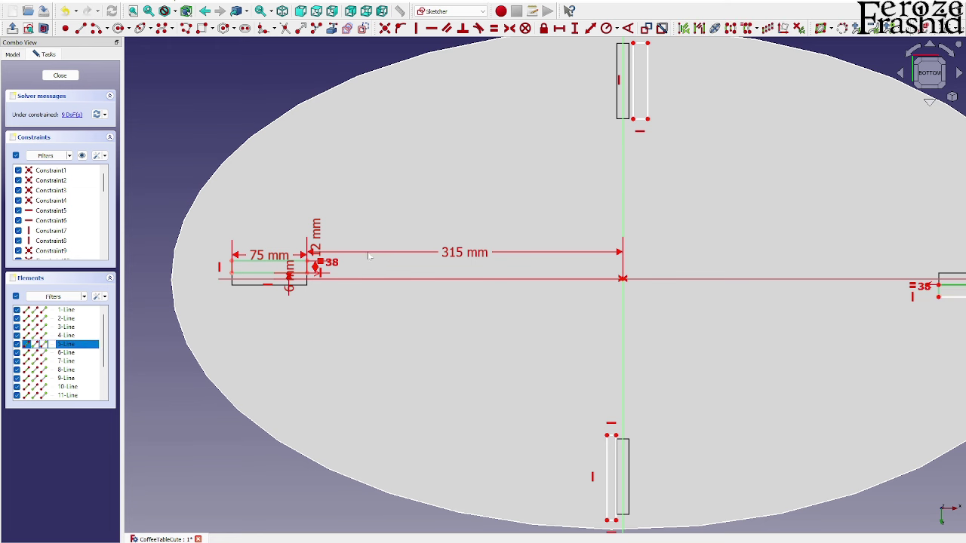
click(296, 261)
click(494, 29)
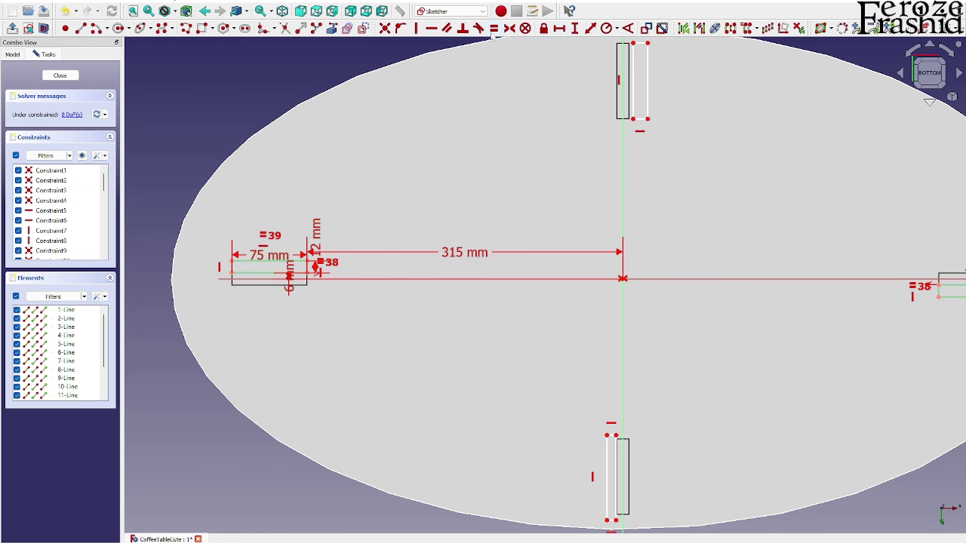
Fully constrain the upper and lower rectangles, offset 6 mm from the vertical axis and 160 mm from the origin, with sides equal to the left rectangle.
scroll(422, 241, down, 2)
click(795, 281)
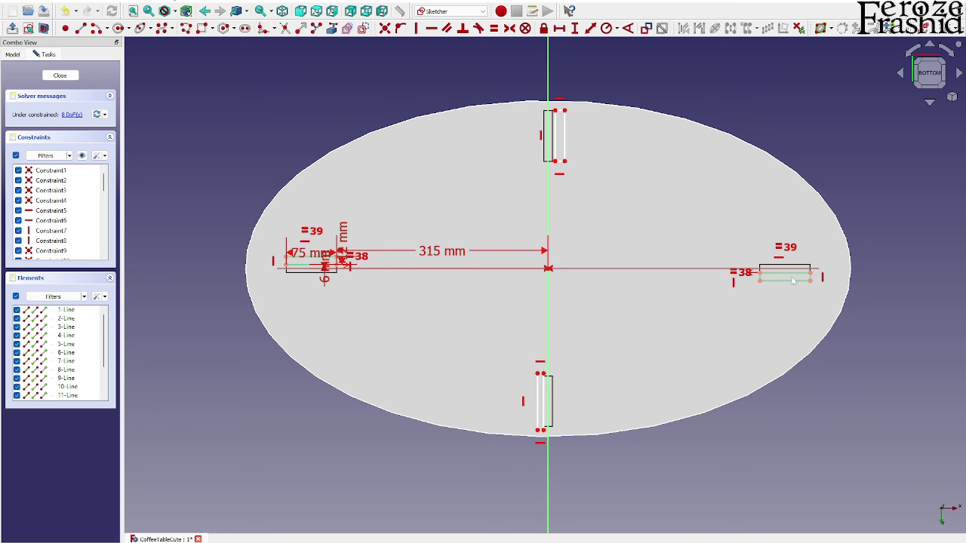
scroll(793, 281, up, 2)
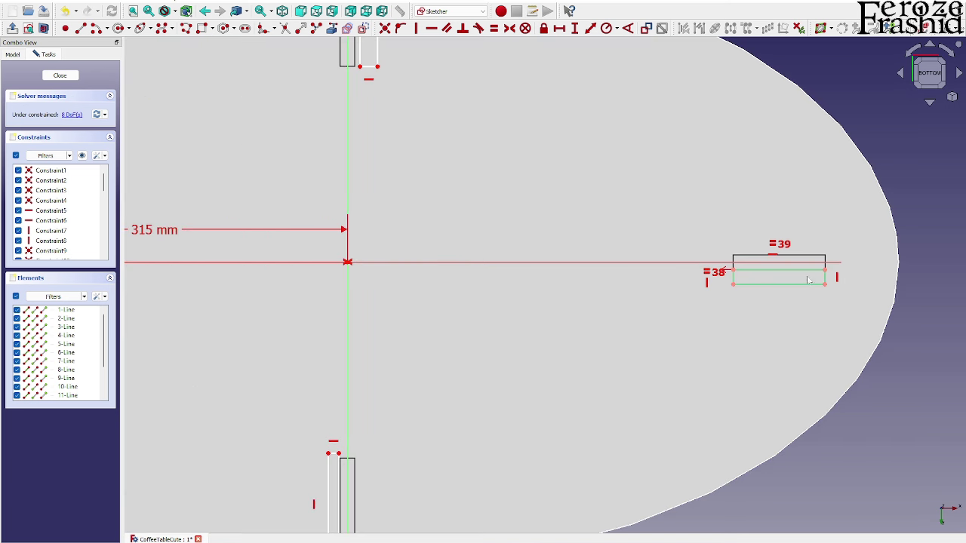
scroll(815, 279, down, 2)
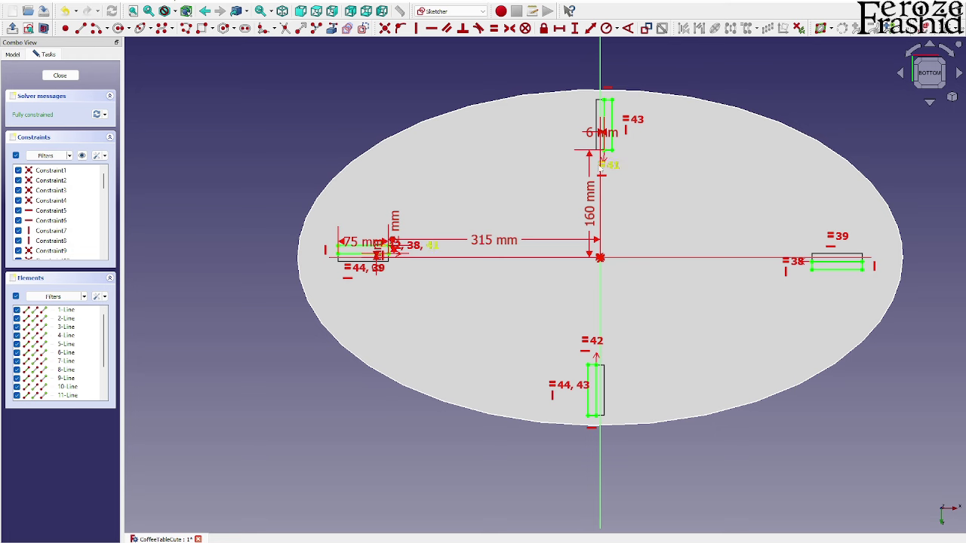
Close the finished four-rectangle sketch and rename it sksSupportBlock.
click(58, 76)
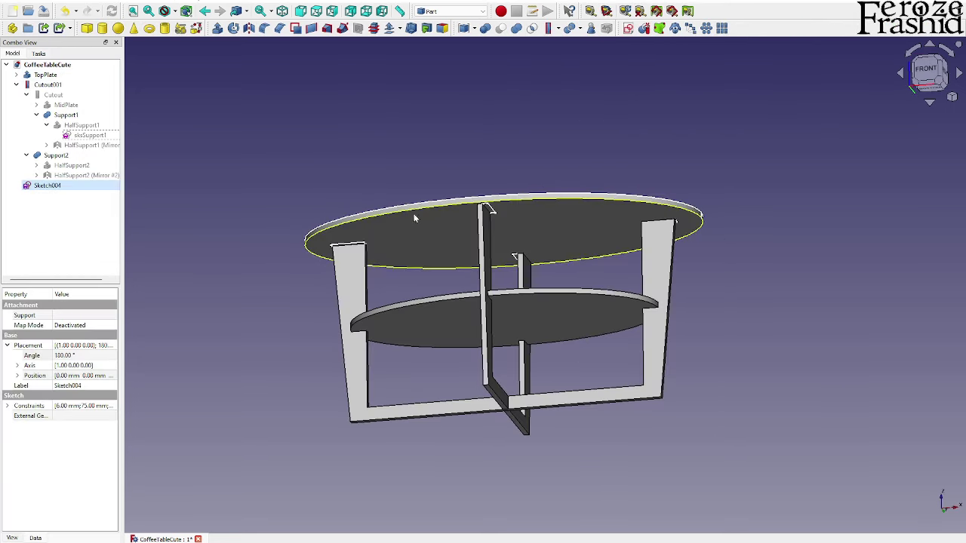
click(73, 189)
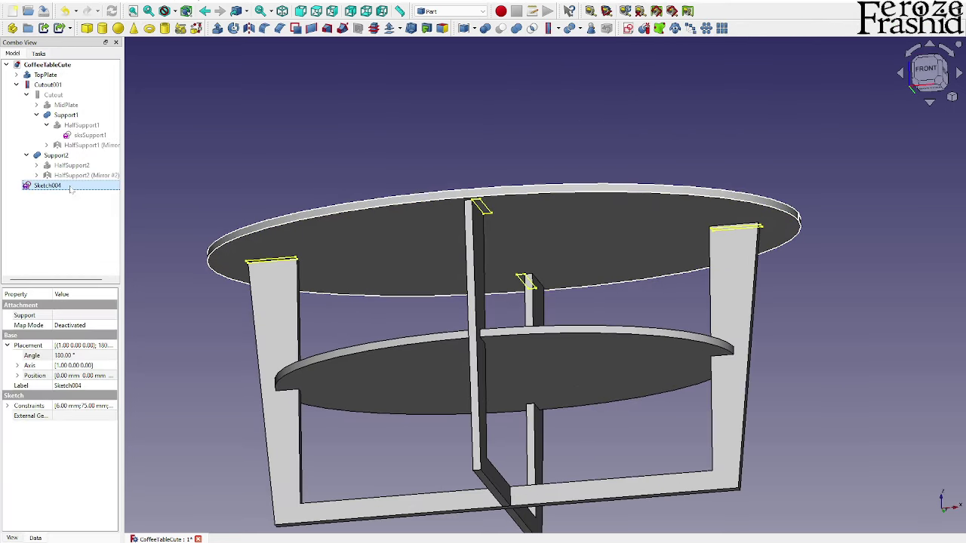
text(sksSupportBlock)
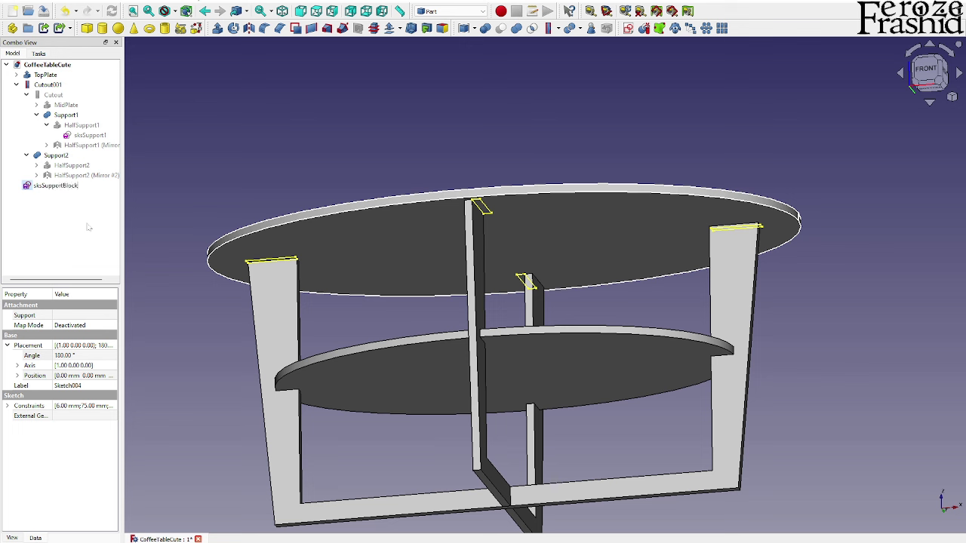
key(Return)
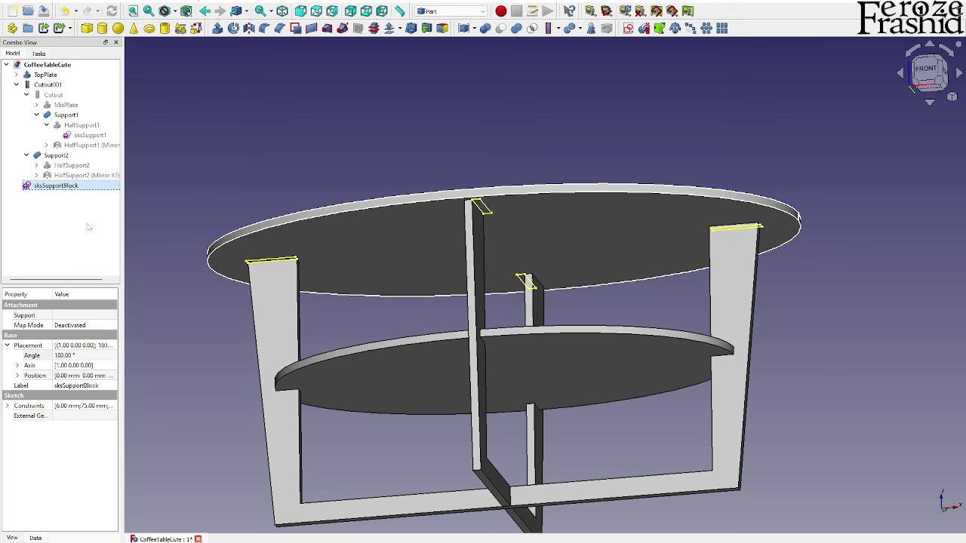
Extrude the sksSupportBlock sketch along its normal into solid support blocks.
click(217, 28)
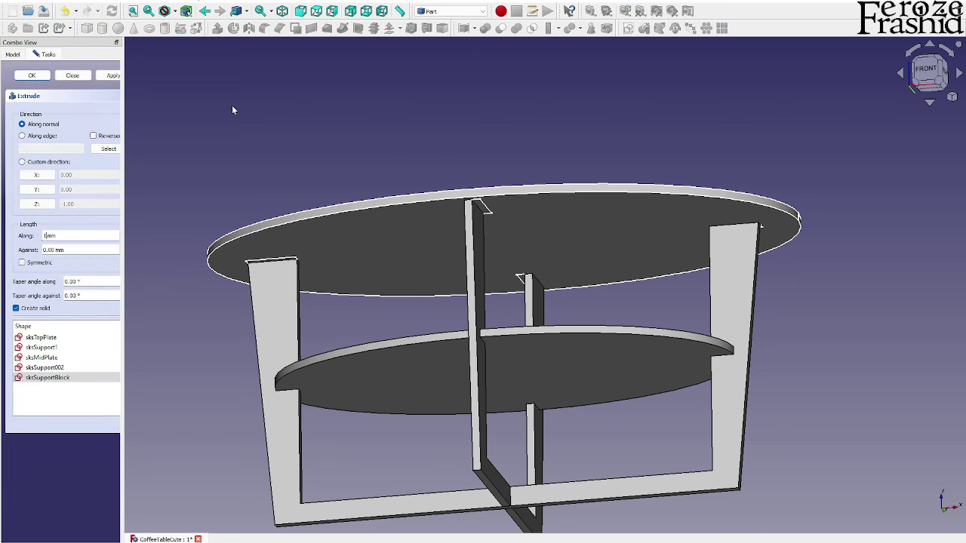
key(Return)
Examine the support blocks beneath the tabletop, the slotted middle plate and the crossing supports from several angles.
scroll(297, 175, up, 2)
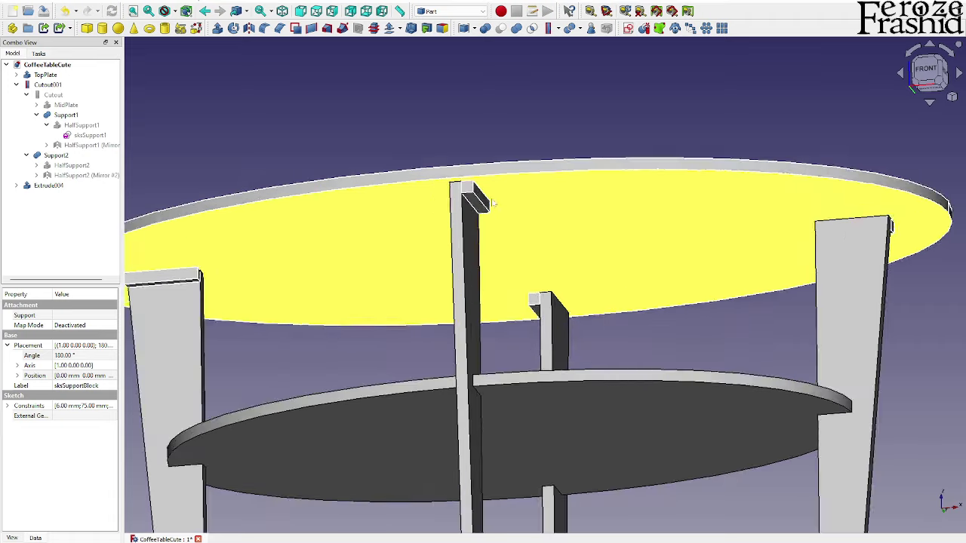
middle_drag(297, 175, 417, 207)
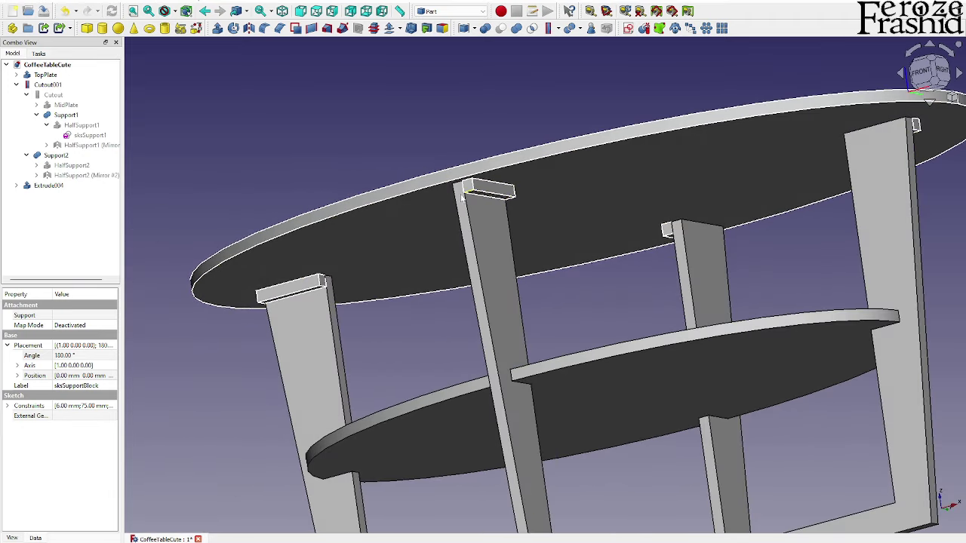
middle_drag(488, 193, 467, 157)
middle_drag(521, 175, 632, 227)
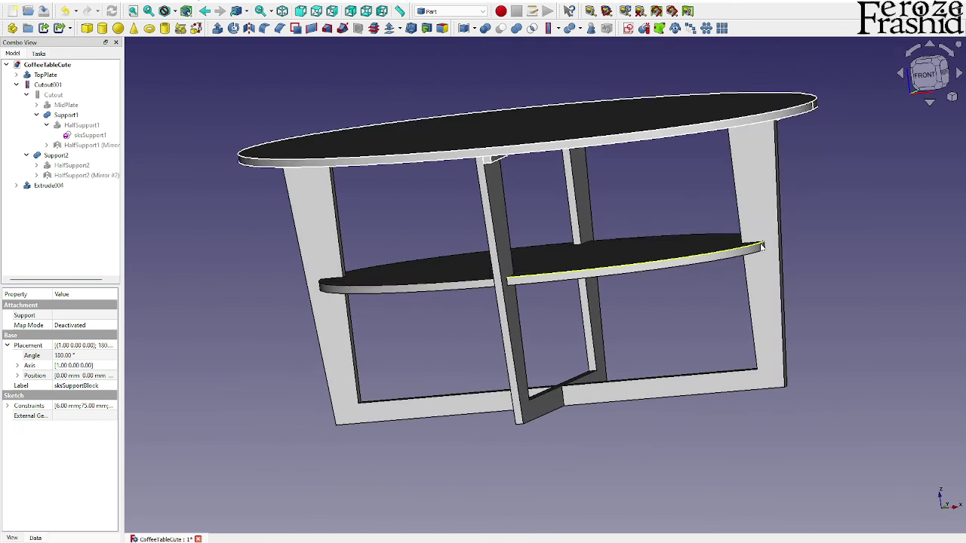
middle_drag(781, 251, 780, 251)
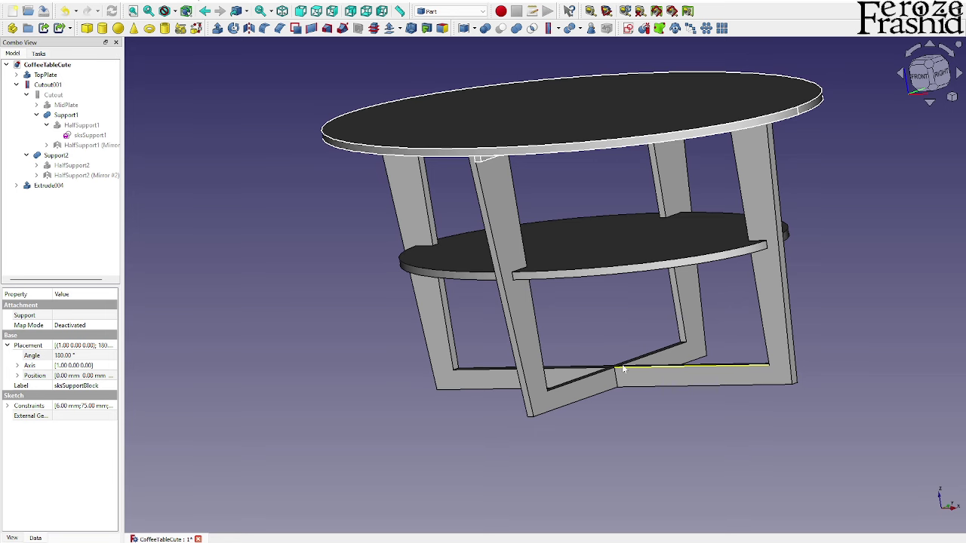
mouse_move(623, 369)
middle_down()
mouse_move(602, 401)
mouse_move(696, 388)
mouse_move(830, 340)
mouse_move(837, 313)
mouse_move(696, 315)
mouse_move(743, 328)
mouse_move(608, 377)
middle_up()
scroll(743, 314, down, 3)
scroll(527, 414, down, 1)
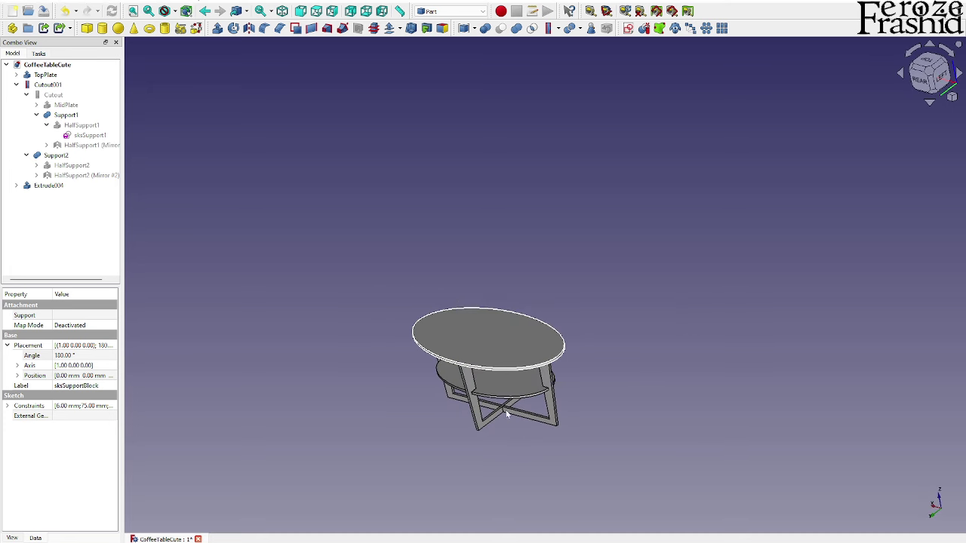
scroll(526, 414, up, 5)
middle_drag(526, 414, 554, 541)
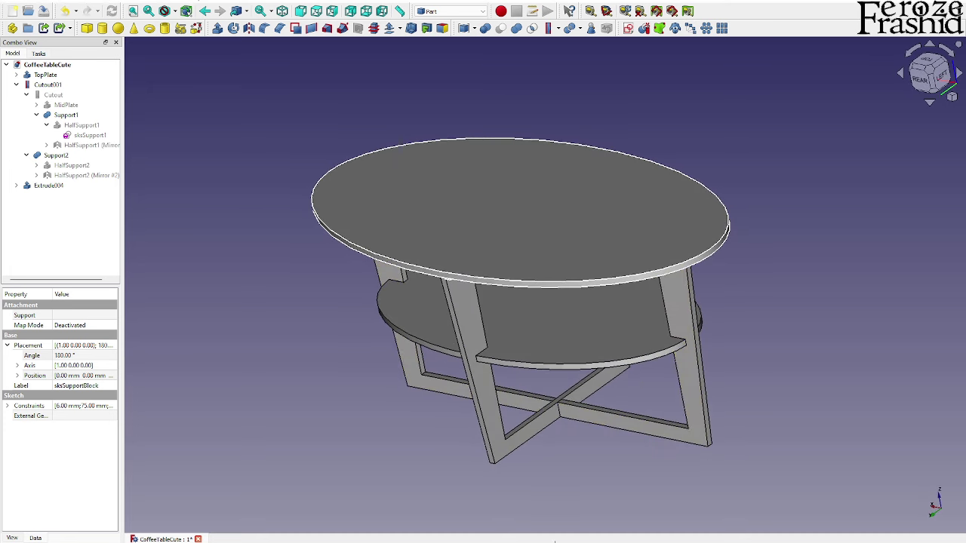
Compare the table model from several angles with the Furinno Jaya coffee table reference photo in the browser, returning to FreeCAD.
mouse_move(559, 540)
click(572, 509)
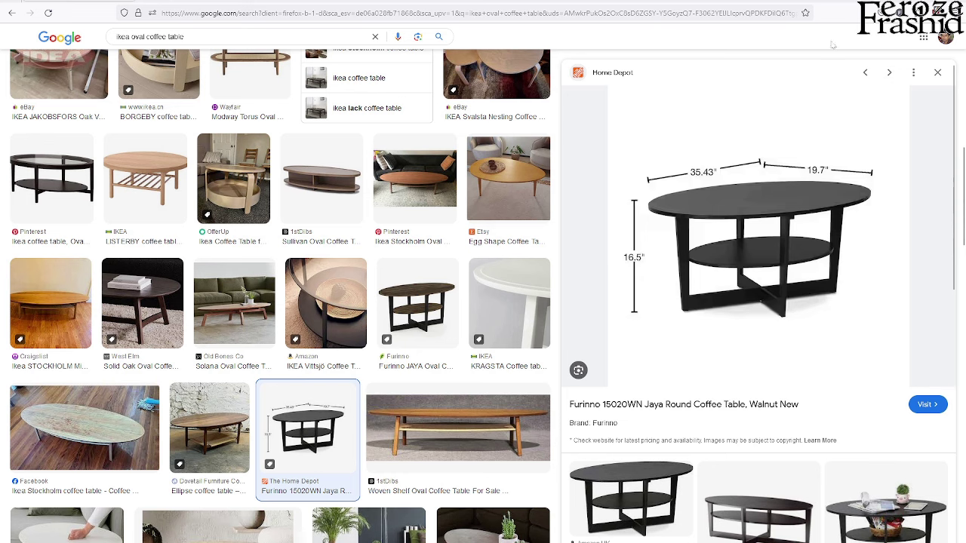
key(alt+Tab)
middle_drag(573, 423, 702, 301)
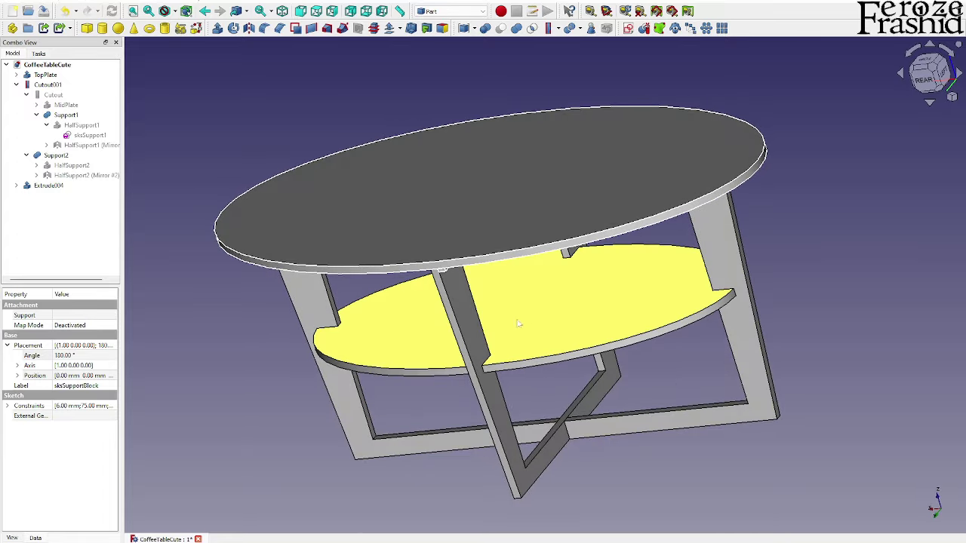
middle_drag(517, 323, 589, 390)
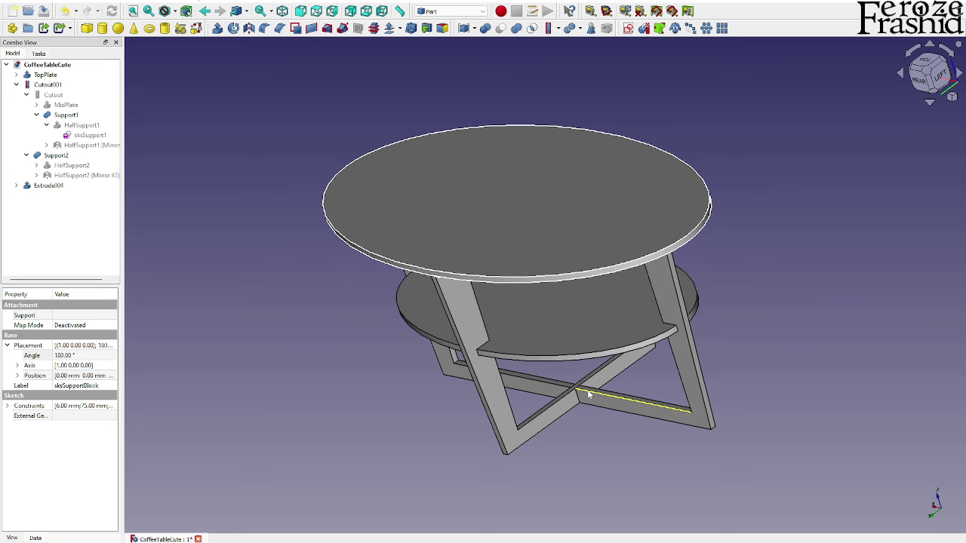
key(4)
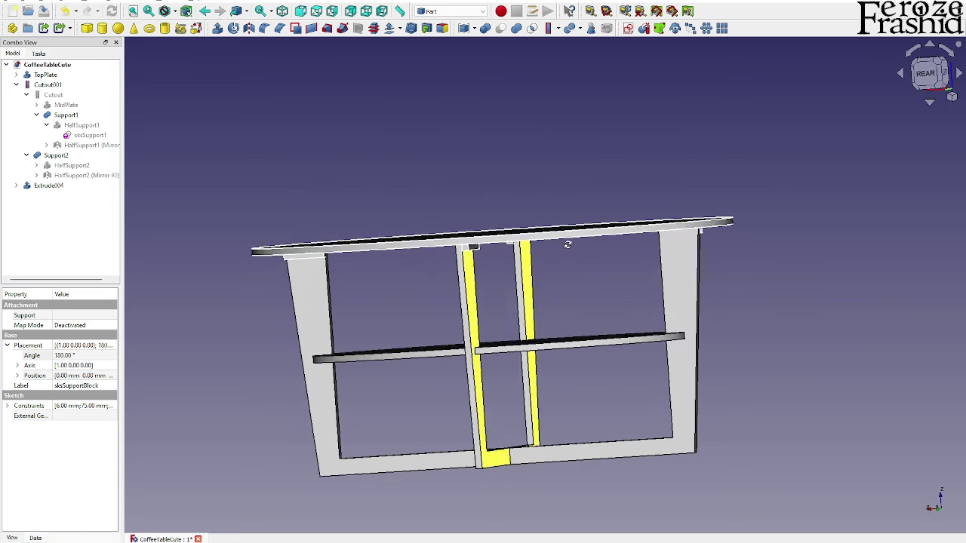
click(588, 513)
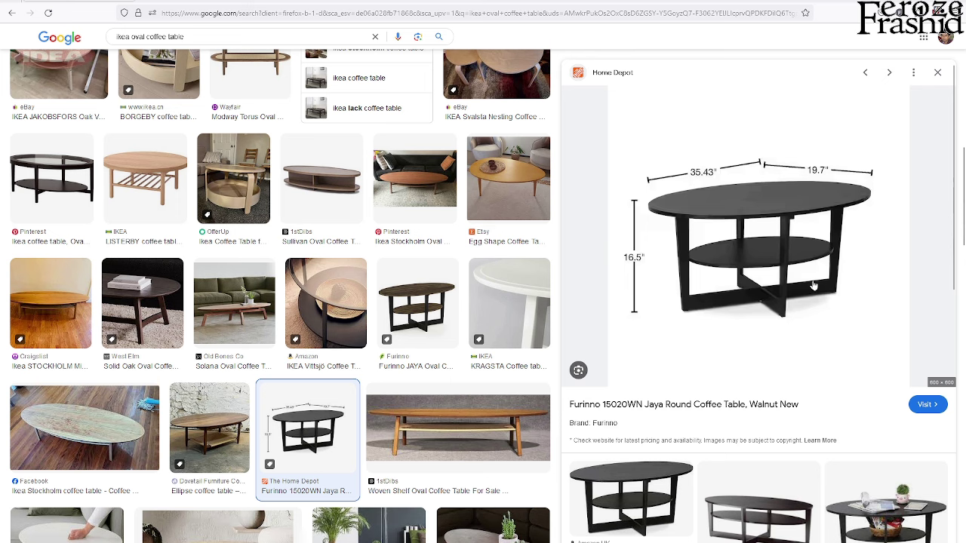
click(899, 11)
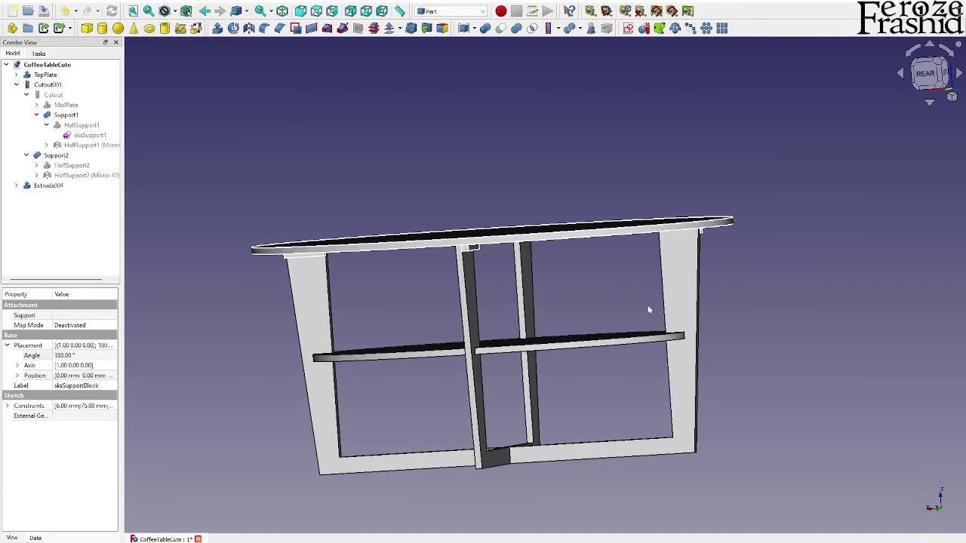
middle_drag(591, 209, 577, 318)
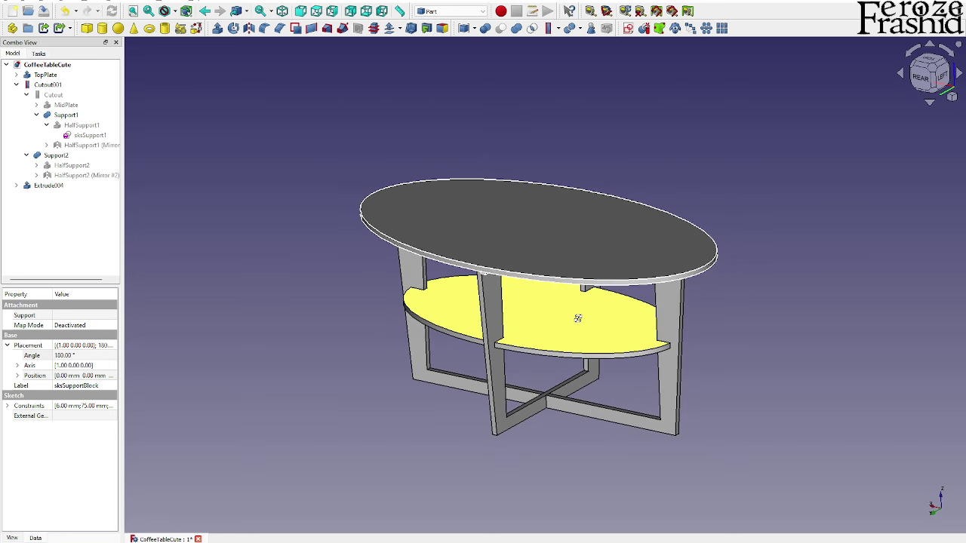